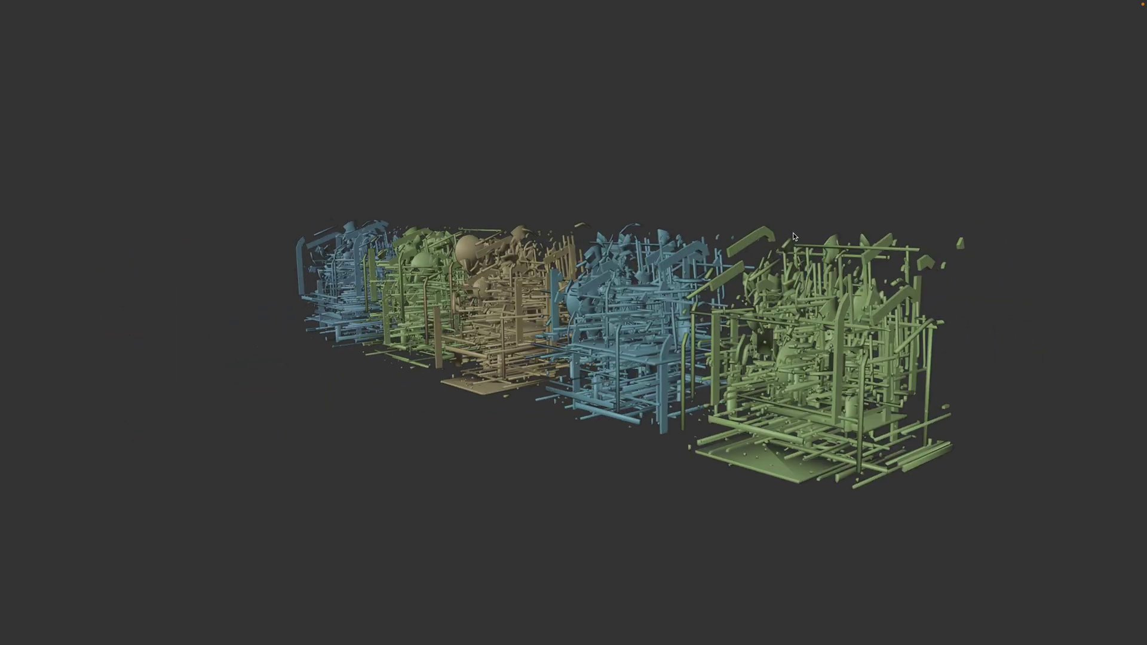
Open the splash screen to check the software version, and close it again
{"action": "middle_click_drag", "start_coordinate": [794, 233], "coordinate": [881, 229]}
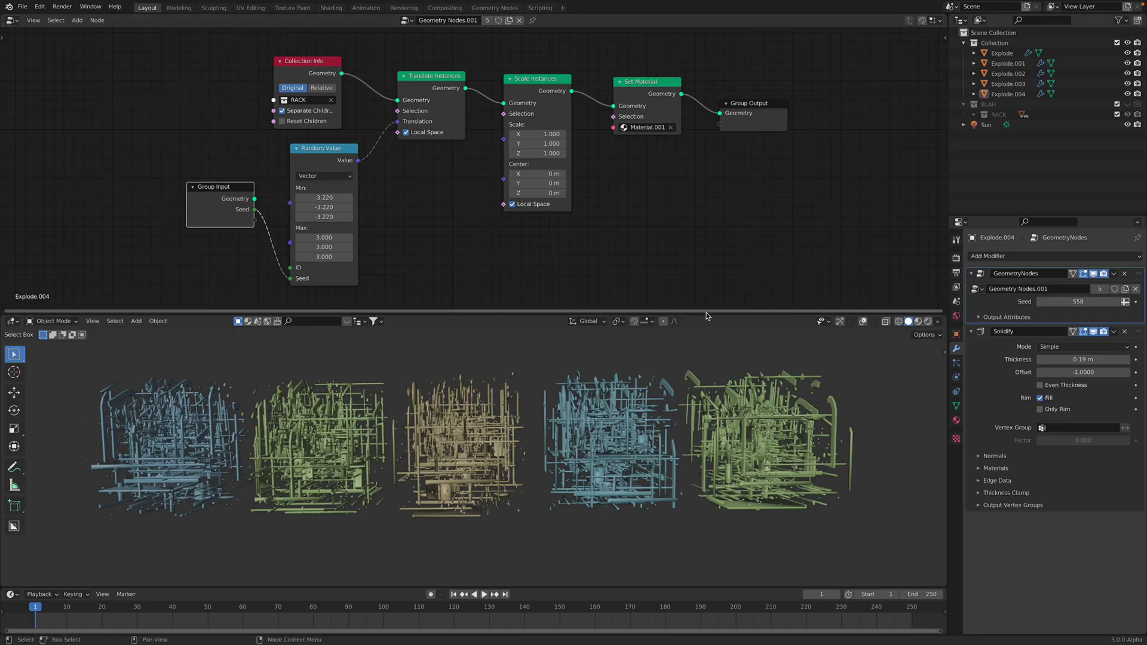
{"action": "left_click", "coordinate": [10, 7]}
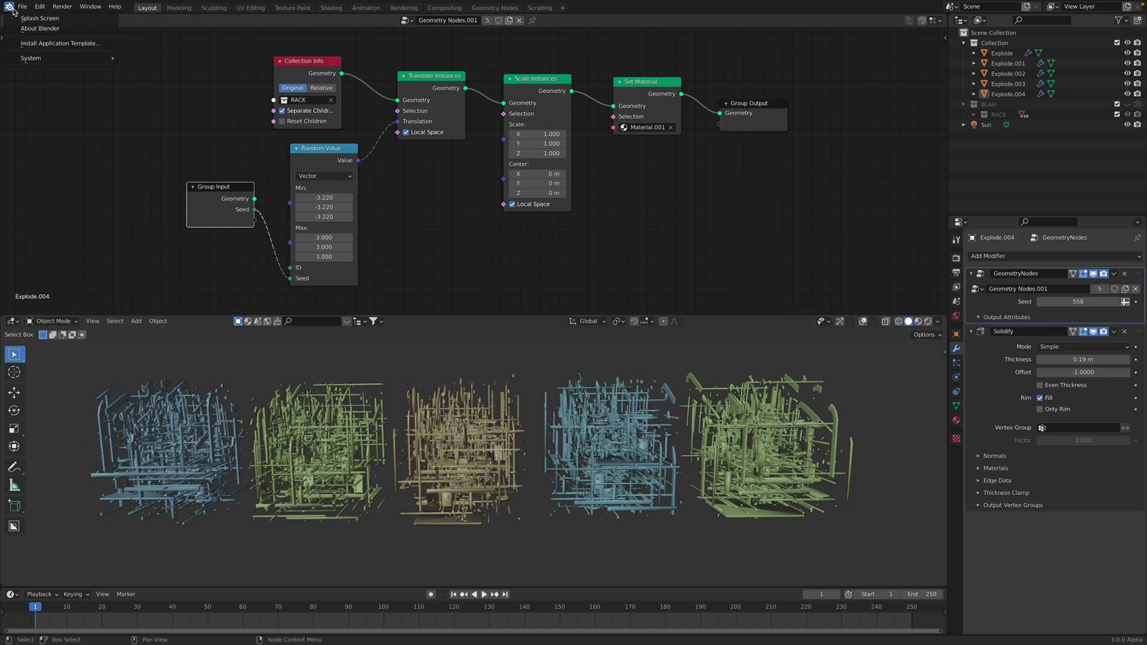
{"action": "left_click", "coordinate": [24, 20]}
{"action": "left_click", "coordinate": [660, 187]}
{"action": "scroll", "coordinate": [589, 174], "scroll_direction": "down", "scroll_amount": 2}
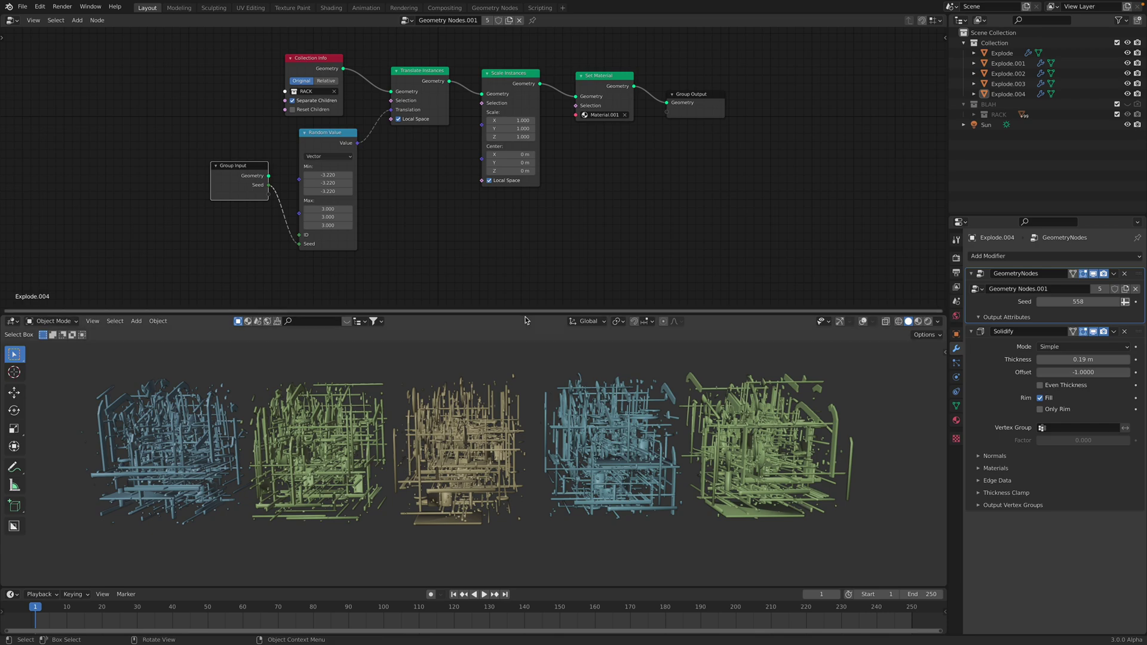
Enlarge the 3D viewport upward and turn on the viewport overlays
{"action": "left_click_drag", "start_coordinate": [526, 314], "coordinate": [526, 235]}
{"action": "middle_click_drag", "start_coordinate": [269, 375], "coordinate": [242, 377]}
{"action": "middle_click_drag", "start_coordinate": [600, 418], "coordinate": [628, 429]}
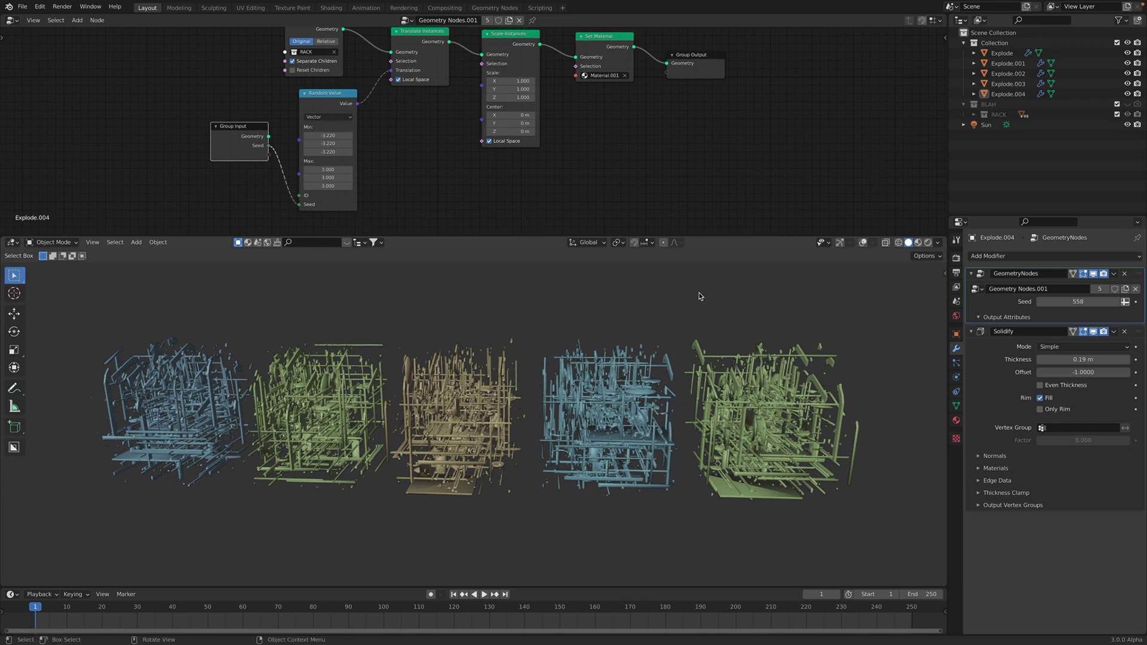
{"action": "left_click", "coordinate": [872, 242]}
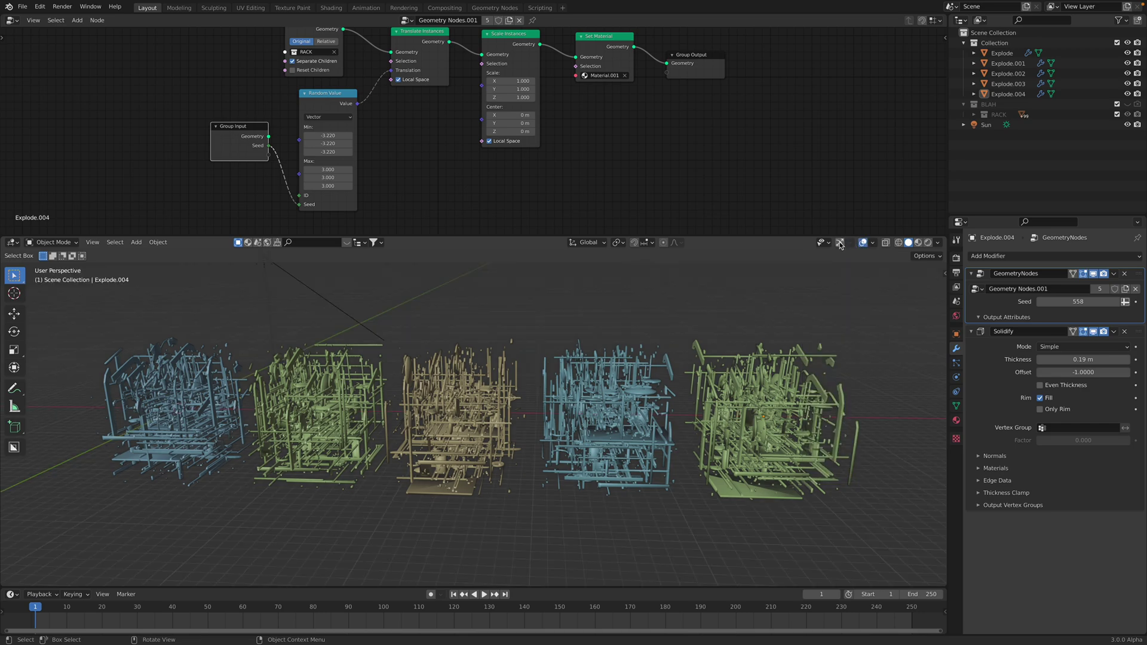
Select the five exploded objects one after another to compare their GeometryNodes seeds
{"action": "left_click", "coordinate": [733, 384]}
{"action": "left_click", "coordinate": [585, 379]}
{"action": "left_click", "coordinate": [449, 379]}
{"action": "left_click", "coordinate": [349, 376]}
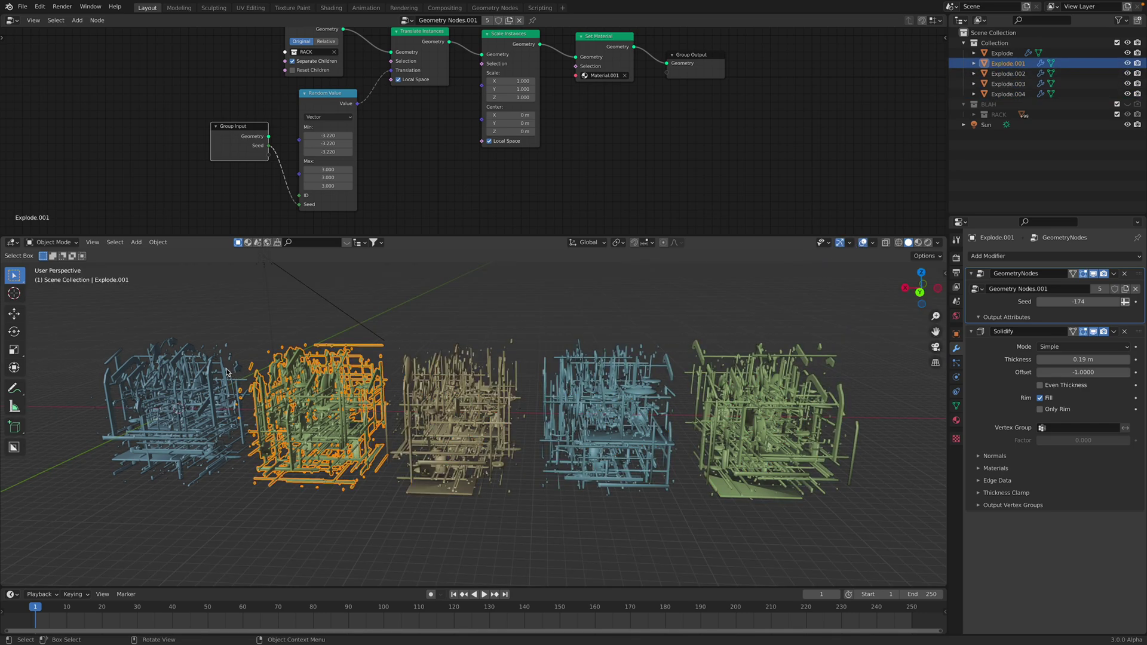
{"action": "left_click", "coordinate": [203, 382]}
Change the GeometryNodes seed of Explode.003 and set the seed of Explode.004 to 826
{"action": "left_click", "coordinate": [607, 382]}
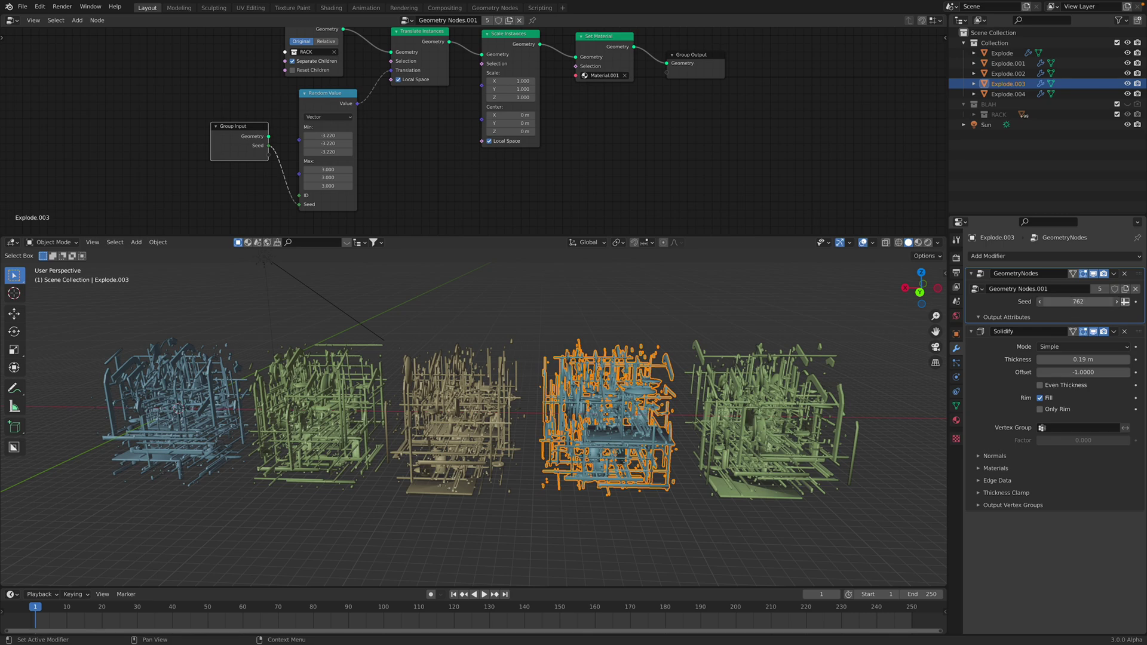
{"action": "left_click_drag", "start_coordinate": [1046, 304], "coordinate": [1075, 302]}
{"action": "left_click", "coordinate": [806, 382]}
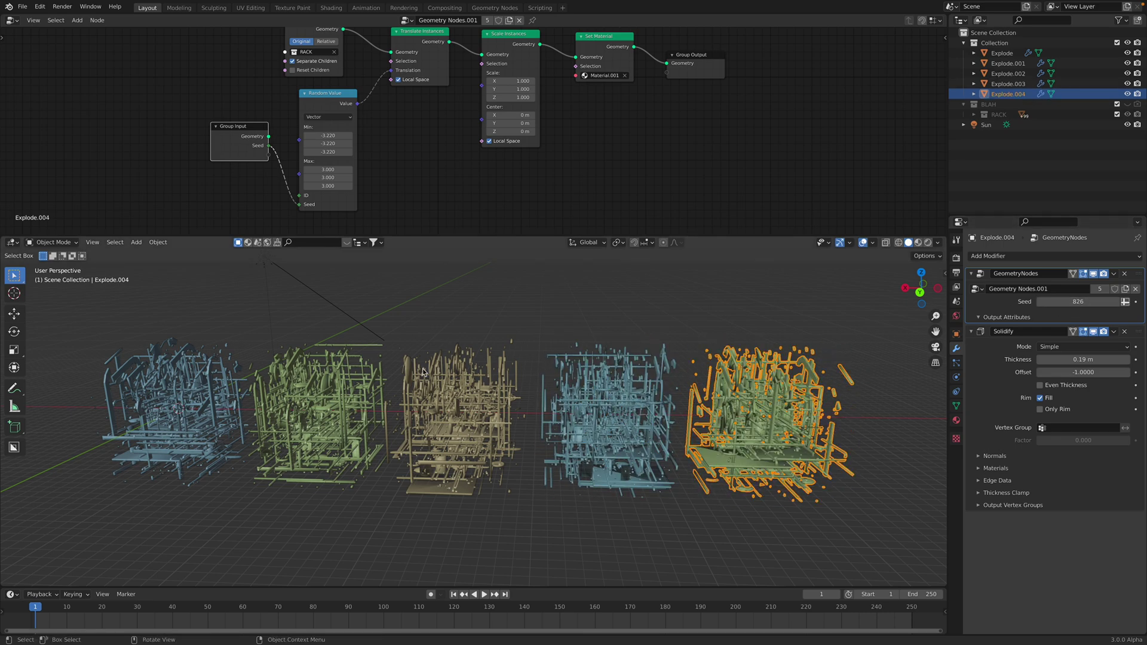
{"action": "left_click", "coordinate": [422, 371]}
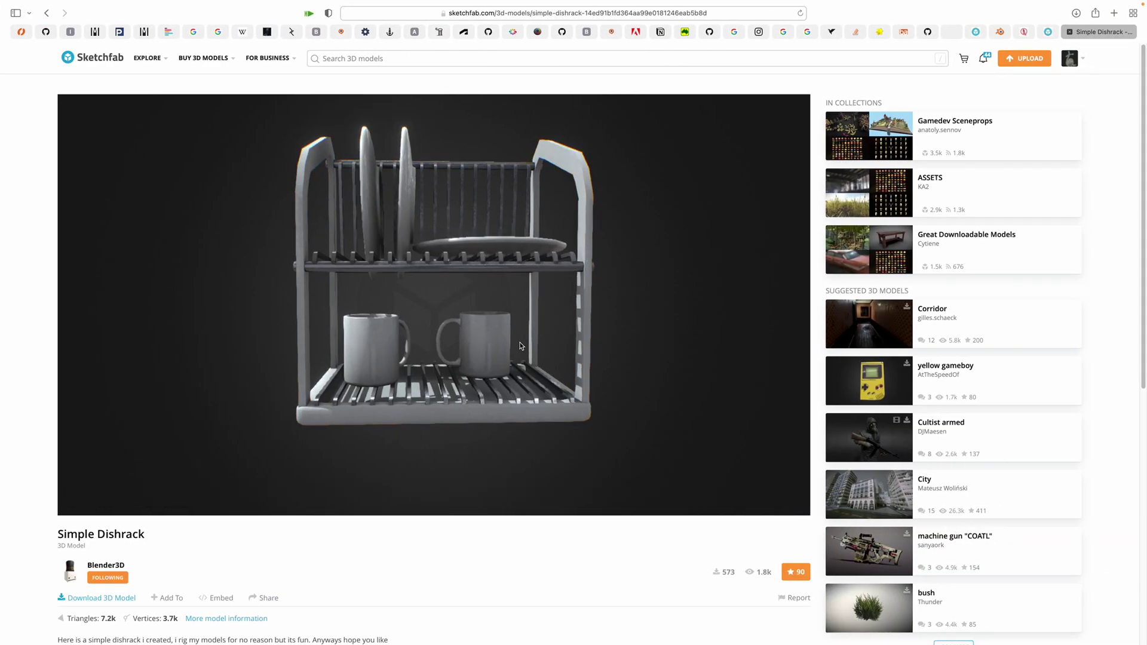
Examine the Simple Dishrack model from several angles on Sketchfab, and switch back to Blender
{"action": "mouse_move", "coordinate": [520, 346]}
{"action": "left_mouse_down"}
{"action": "mouse_move", "coordinate": [491, 328]}
{"action": "mouse_move", "coordinate": [417, 325]}
{"action": "mouse_move", "coordinate": [203, 494]}
{"action": "left_mouse_up"}
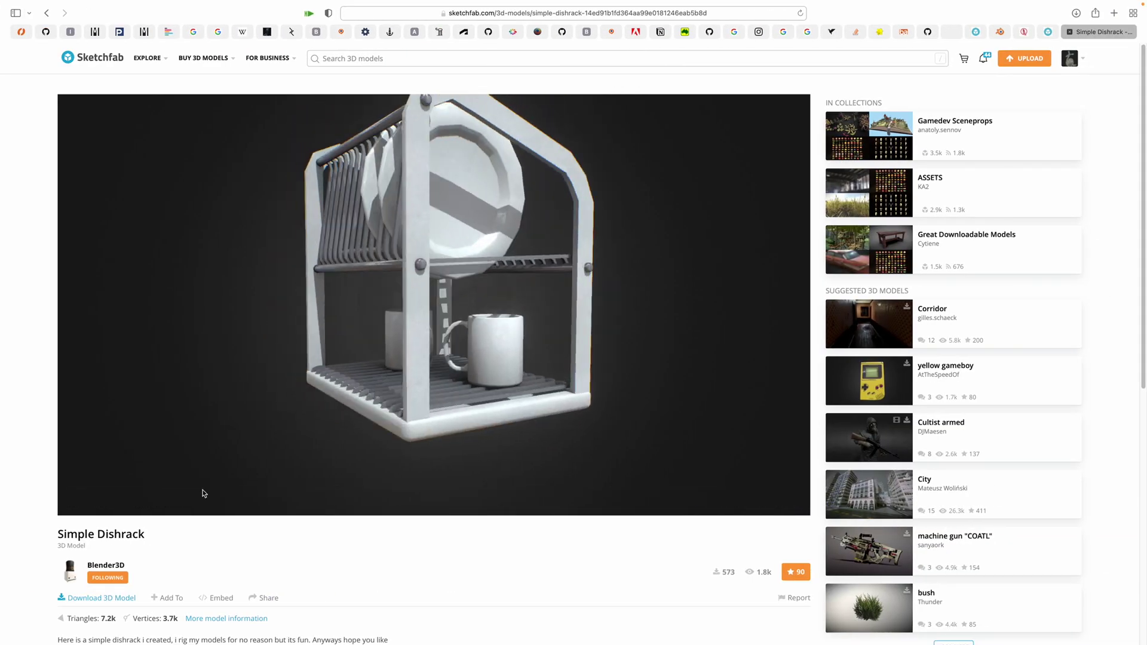
{"action": "left_click_drag", "start_coordinate": [268, 406], "coordinate": [534, 382]}
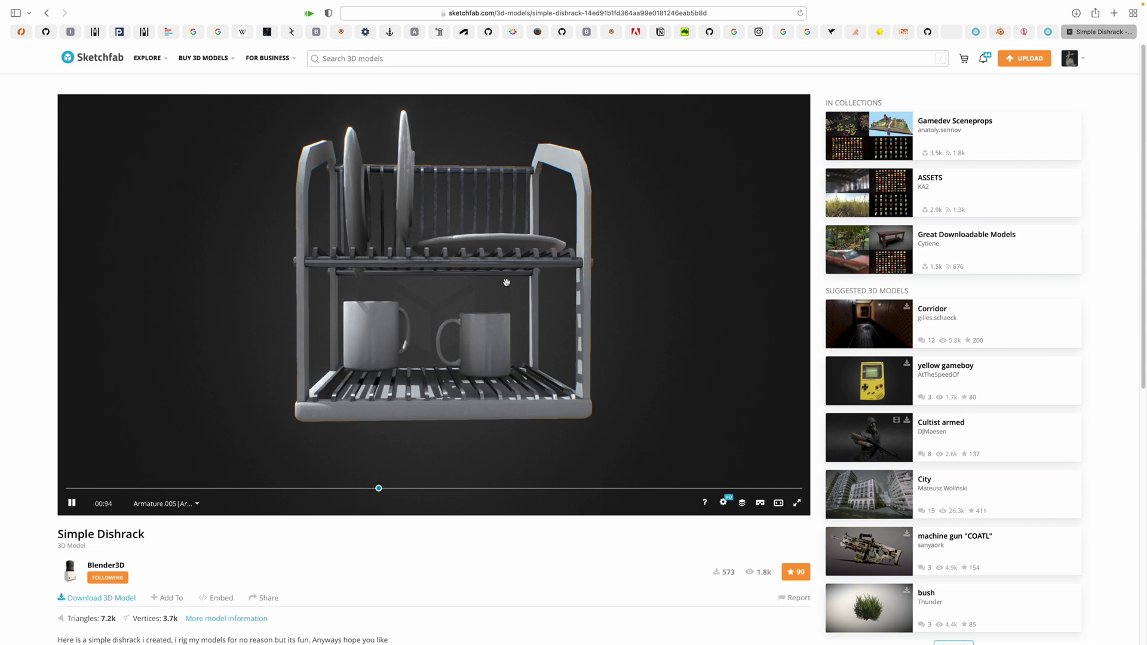
{"action": "key", "text": "ctrl+Left"}
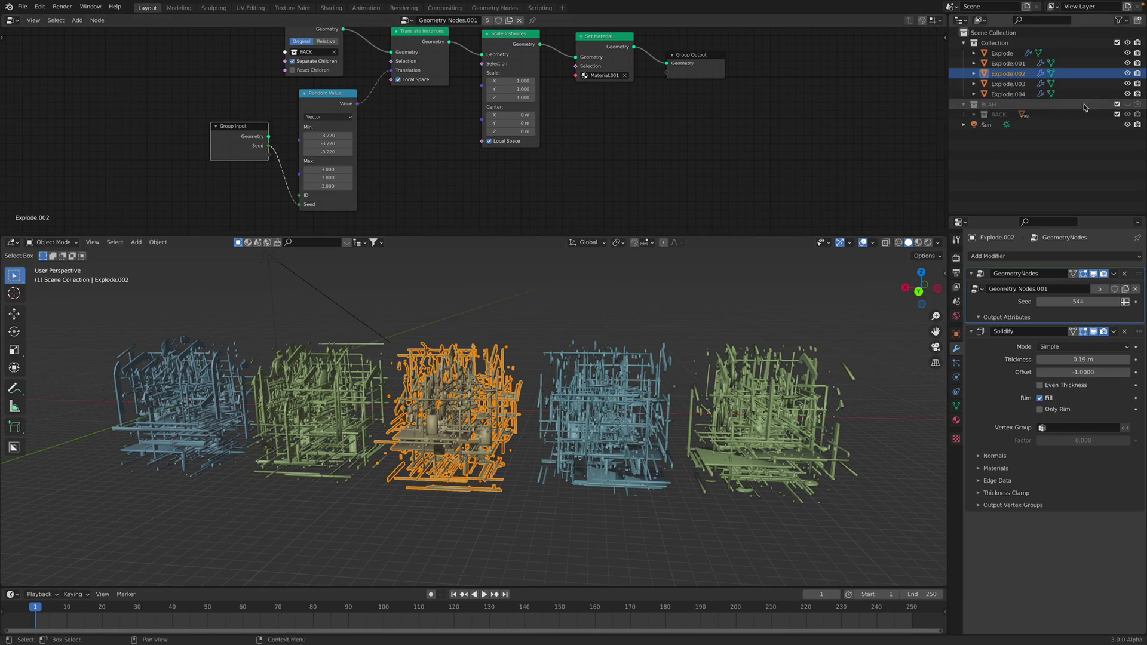
Show the BLAH collection with the original rack and hide all five Explode objects
{"action": "left_click", "coordinate": [1117, 105]}
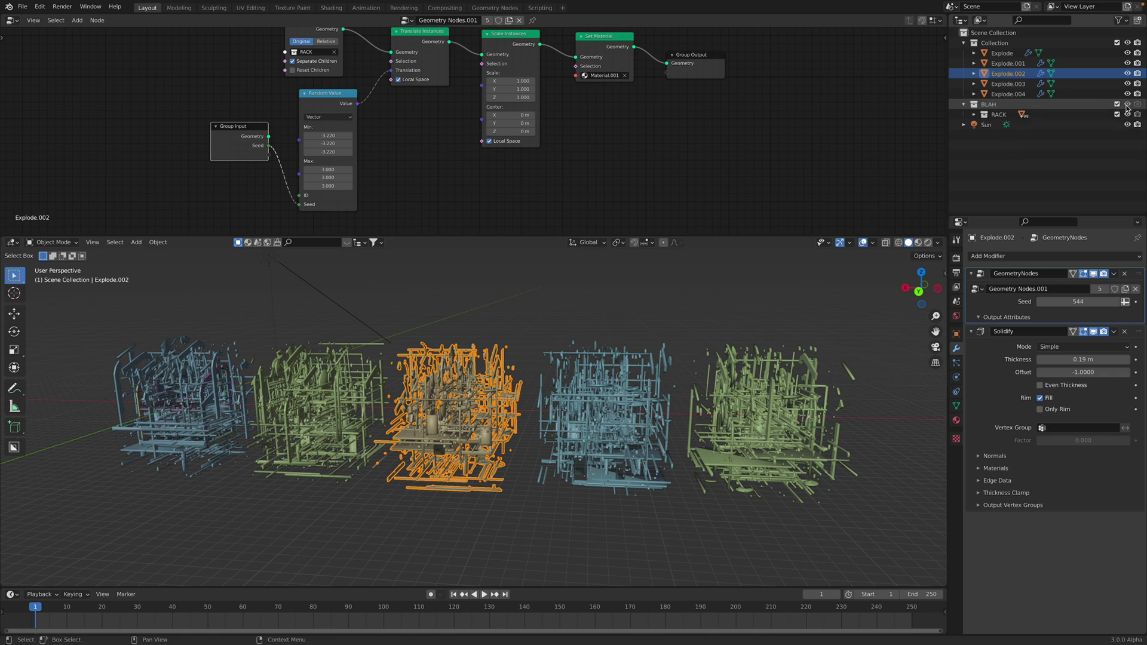
{"action": "left_click_drag", "start_coordinate": [1128, 53], "coordinate": [1128, 94]}
{"action": "middle_click_drag", "start_coordinate": [468, 391], "coordinate": [600, 392], "text": "shift"}
{"action": "scroll", "coordinate": [600, 392], "scroll_direction": "up", "scroll_amount": 8}
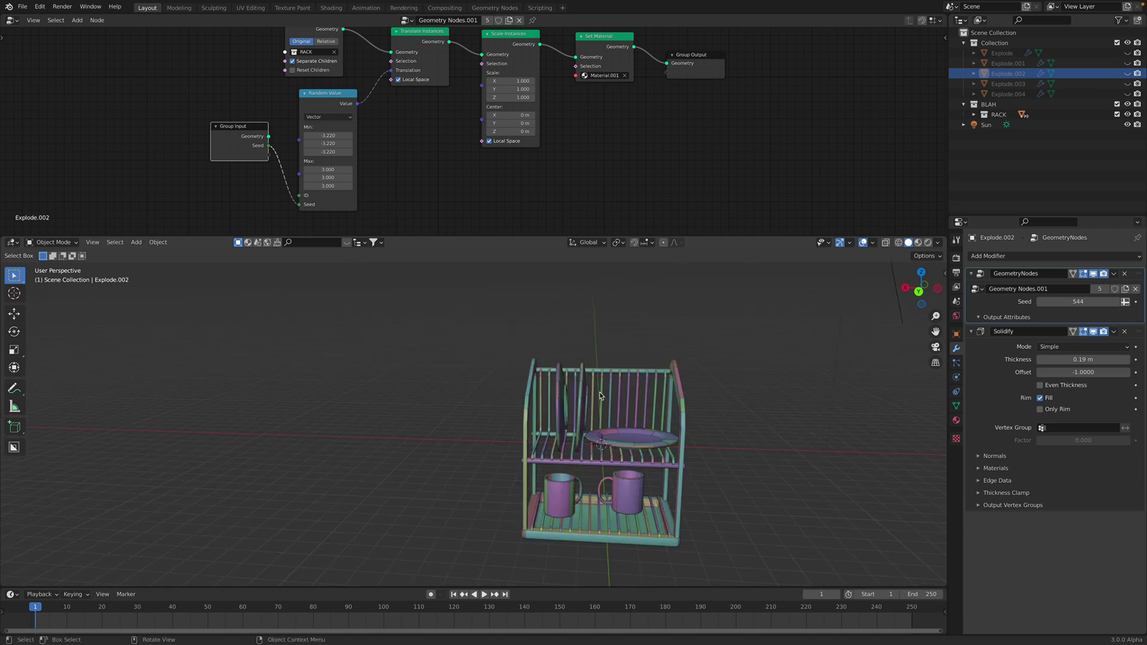
Examine the dish rack from several angles, selecting individual pieces to see how it is split up
{"action": "middle_click_drag", "start_coordinate": [488, 368], "coordinate": [582, 340]}
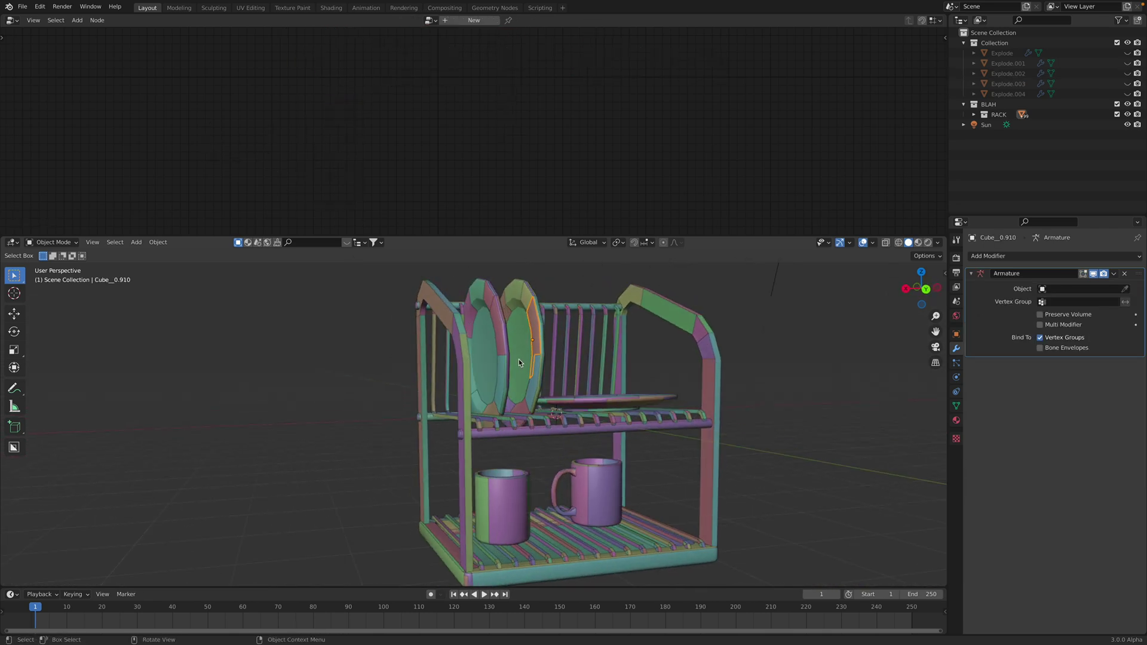
{"action": "middle_click_drag", "start_coordinate": [508, 382], "coordinate": [428, 378]}
{"action": "middle_click_drag", "start_coordinate": [428, 379], "coordinate": [566, 347]}
{"action": "left_click", "coordinate": [423, 388]}
{"action": "left_click", "coordinate": [521, 394]}
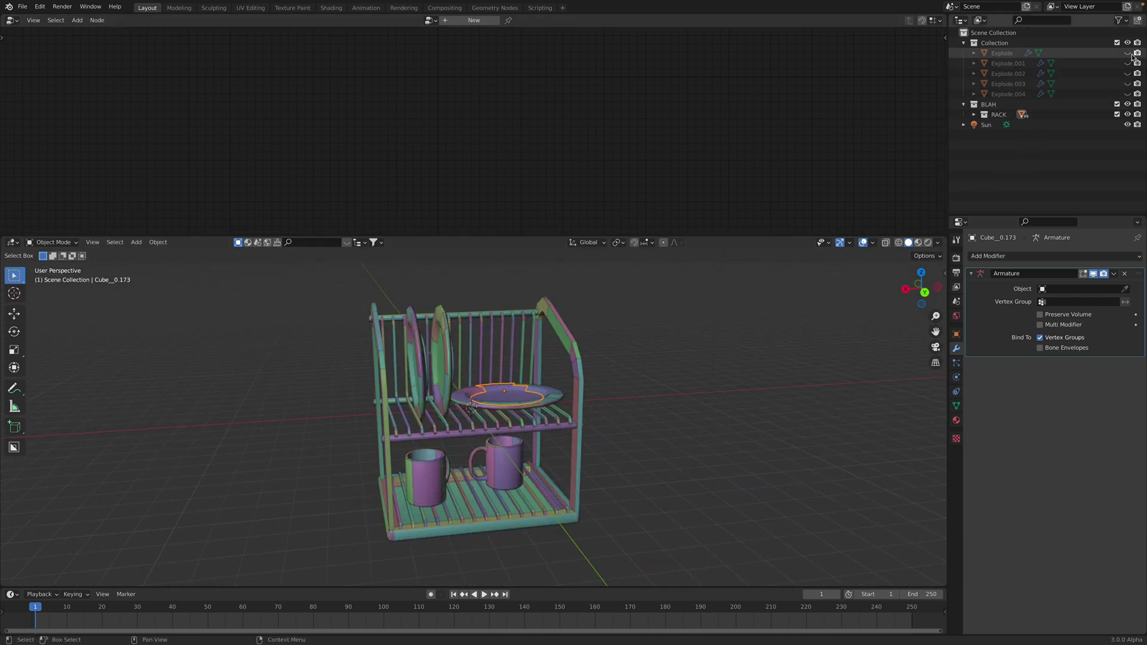
Show all five Explode objects and hide the BLAH collection
{"action": "left_click_drag", "start_coordinate": [1128, 53], "coordinate": [1128, 63]}
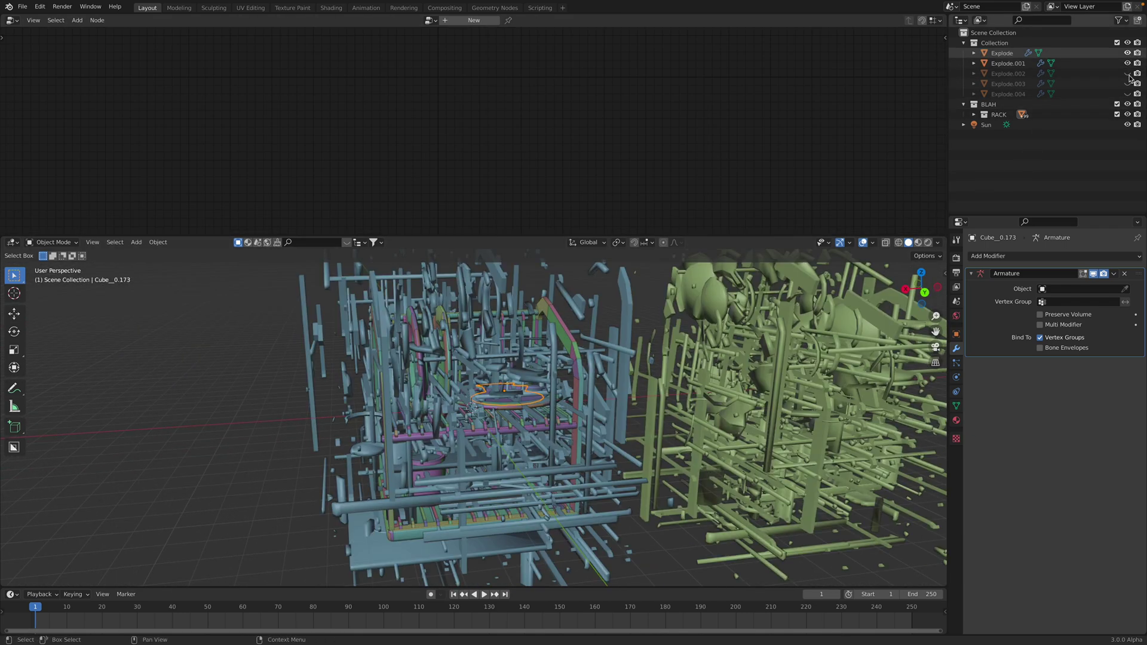
{"action": "left_click", "coordinate": [1128, 105]}
{"action": "scroll", "coordinate": [741, 494], "scroll_direction": "down", "scroll_amount": 3}
{"action": "middle_click_drag", "start_coordinate": [740, 494], "coordinate": [524, 502], "text": "shift"}
Enlarge the node editor downward and change the GeometryNodes seed of Explode.002
{"action": "left_click", "coordinate": [520, 445]}
{"action": "middle_click_drag", "start_coordinate": [630, 385], "coordinate": [622, 383]}
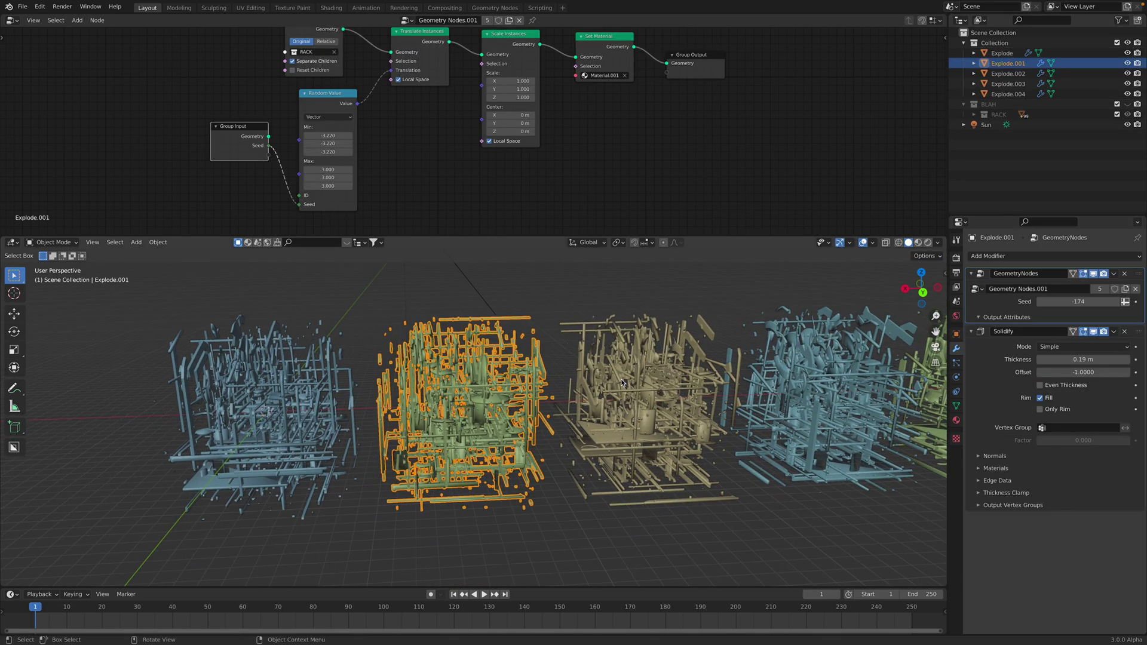
{"action": "left_click", "coordinate": [622, 382]}
{"action": "scroll", "coordinate": [568, 223], "scroll_direction": "up", "scroll_amount": 3}
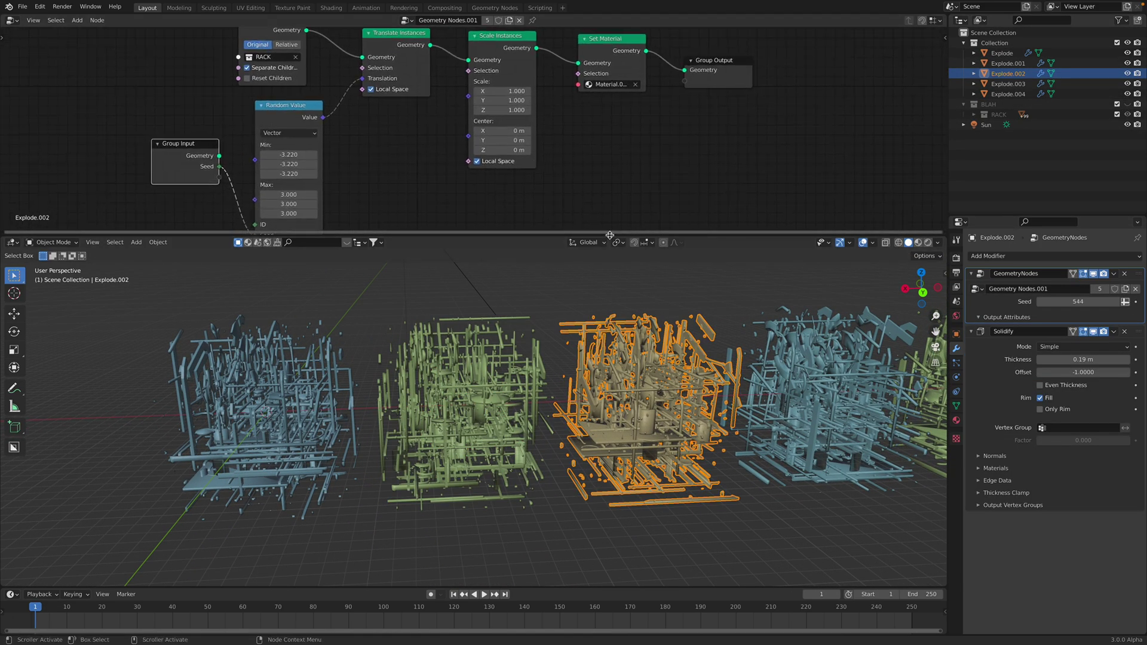
{"action": "left_click_drag", "start_coordinate": [610, 235], "coordinate": [609, 315]}
{"action": "left_click_drag", "start_coordinate": [1079, 302], "coordinate": [1132, 301]}
Set the GeometryNodes seed of Explode.004 to 1028
{"action": "scroll", "coordinate": [771, 448], "scroll_direction": "down", "scroll_amount": 2}
{"action": "middle_click_drag", "start_coordinate": [830, 448], "coordinate": [768, 448], "text": "shift"}
{"action": "left_click", "coordinate": [777, 443]}
{"action": "left_click", "coordinate": [657, 446]}
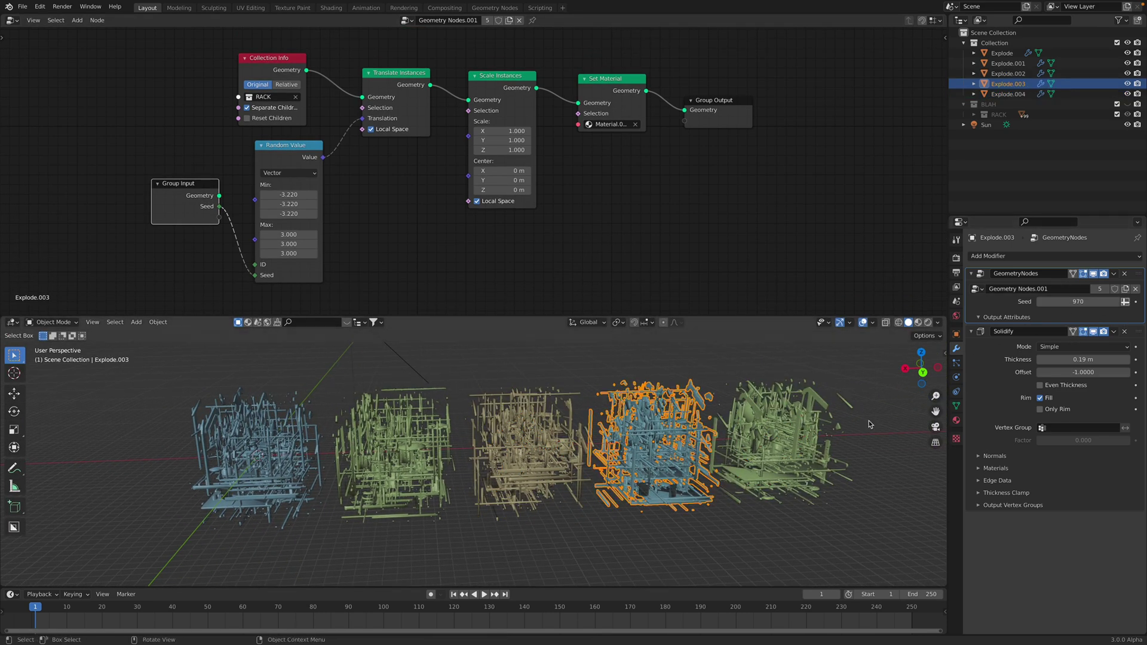
{"action": "left_click", "coordinate": [751, 426]}
{"action": "left_click_drag", "start_coordinate": [1078, 302], "coordinate": [1100, 302]}
Move the Group Input node farther away from the Random Value node, and shift the Random Value node slightly left
{"action": "middle_click_drag", "start_coordinate": [475, 226], "coordinate": [505, 242]}
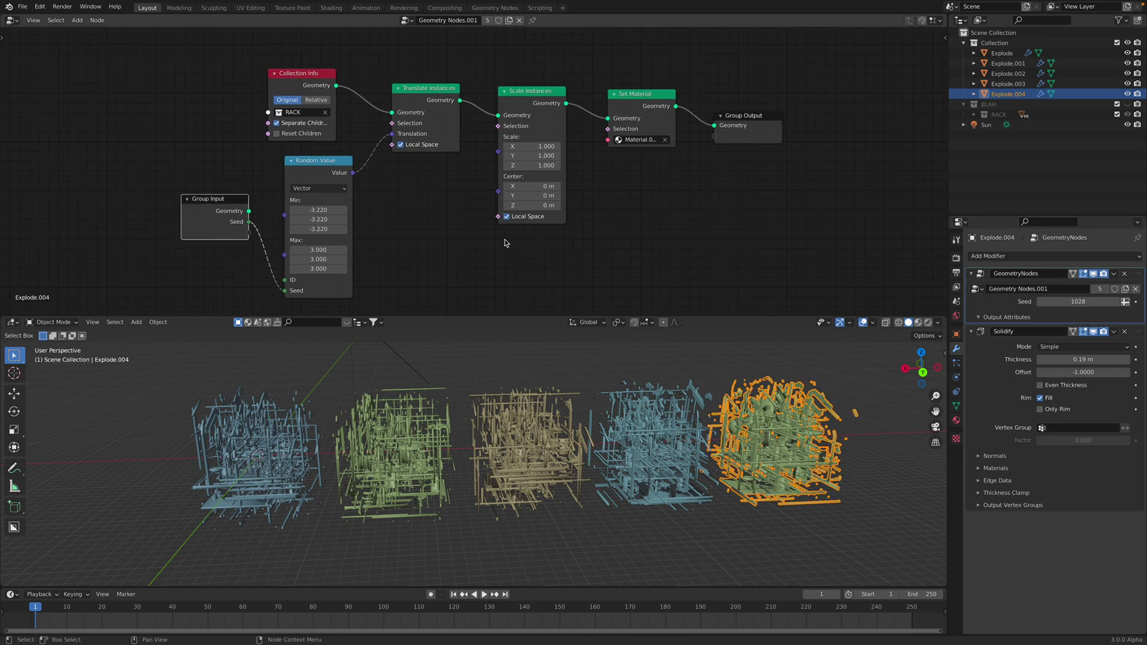
{"action": "scroll", "coordinate": [505, 243], "scroll_direction": "up", "scroll_amount": 4}
{"action": "middle_click_drag", "start_coordinate": [275, 199], "coordinate": [401, 136]}
{"action": "left_click_drag", "start_coordinate": [277, 150], "coordinate": [179, 140]}
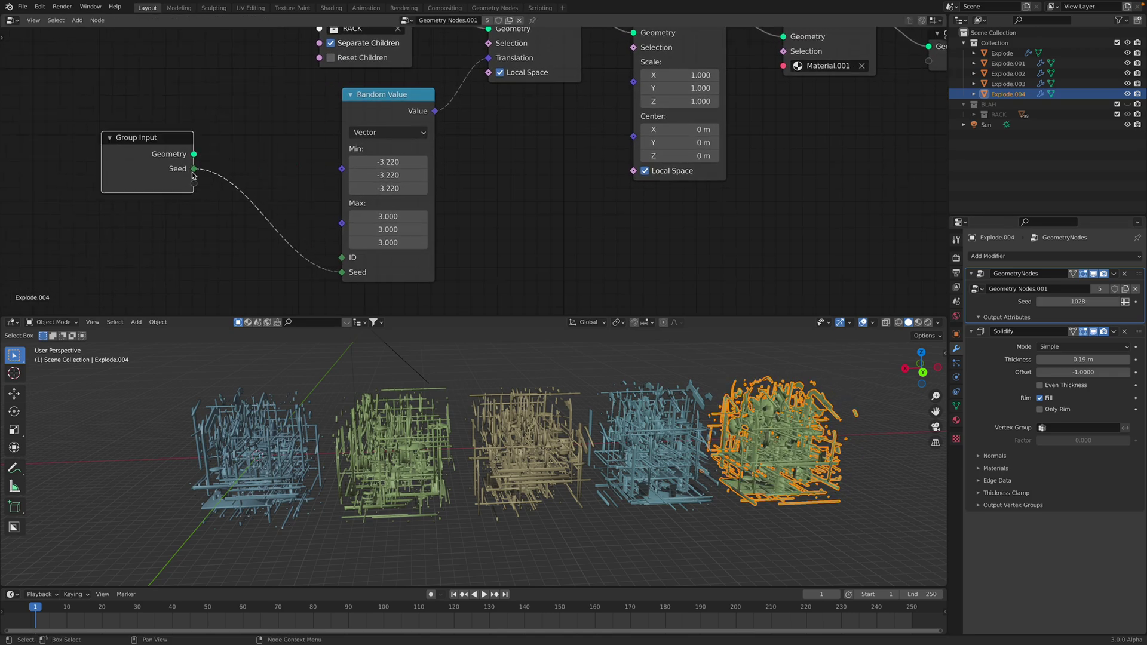
{"action": "scroll", "coordinate": [211, 184], "scroll_direction": "down", "scroll_amount": 2}
{"action": "middle_click_drag", "start_coordinate": [226, 181], "coordinate": [170, 208]}
{"action": "left_click_drag", "start_coordinate": [277, 159], "coordinate": [254, 148]}
Set all three Max and all three Min components of the Random Value node to 0
{"action": "middle_click_drag", "start_coordinate": [281, 229], "coordinate": [283, 211]}
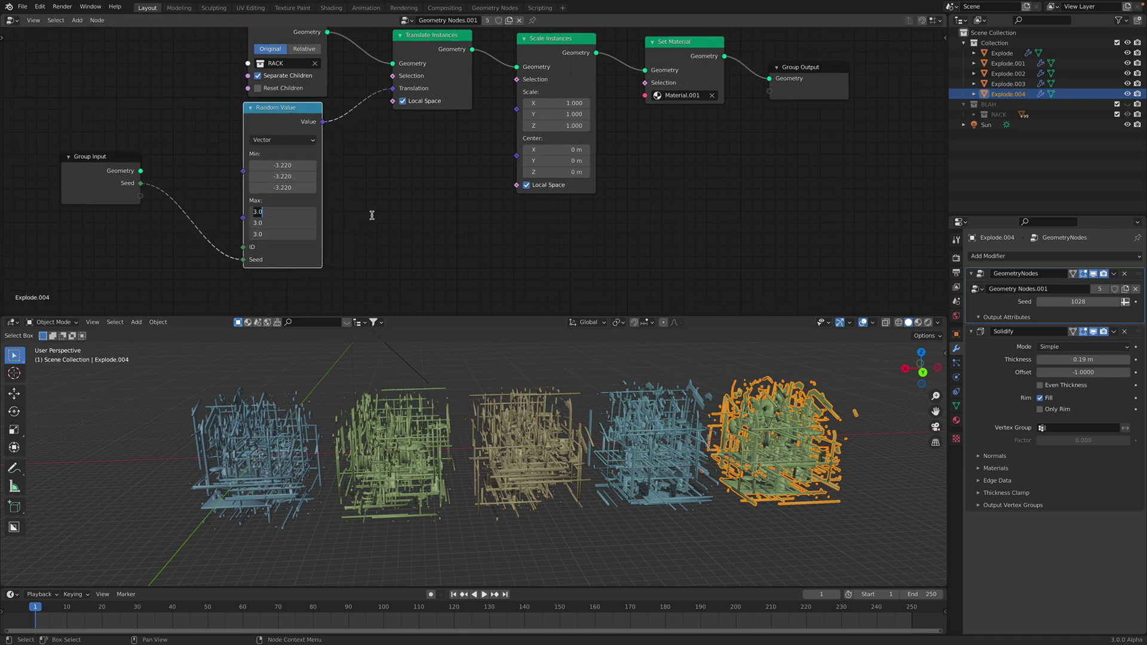
{"action": "key", "text": "Return"}
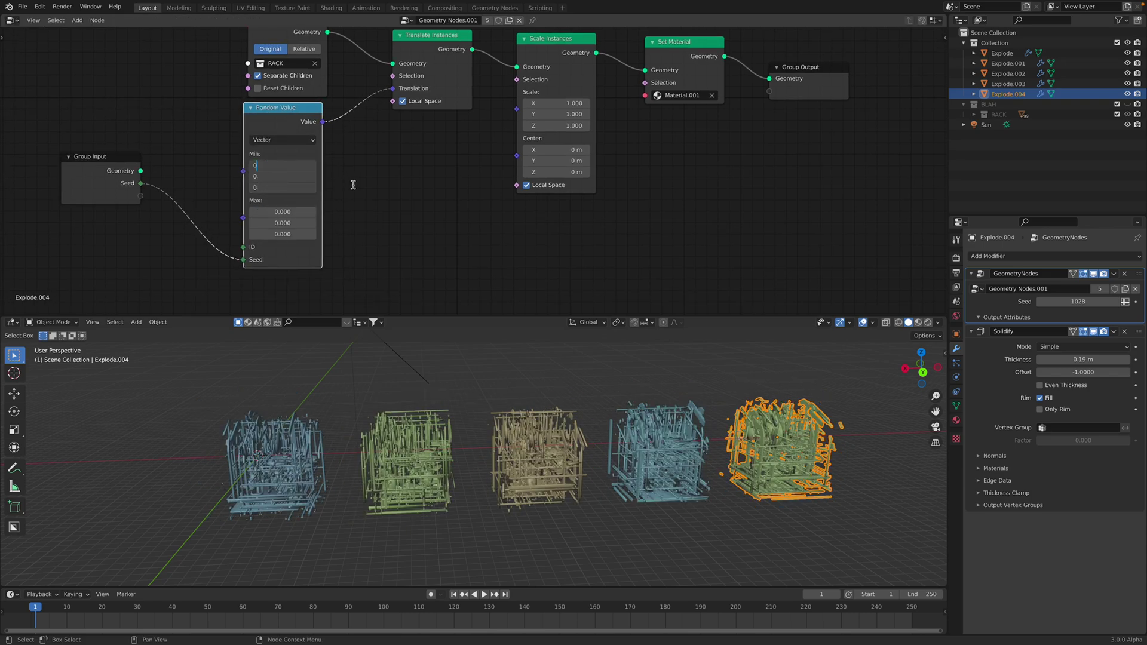
{"action": "key", "text": "Return"}
{"action": "left_click", "coordinate": [478, 453]}
{"action": "scroll", "coordinate": [458, 465], "scroll_direction": "up", "scroll_amount": 4}
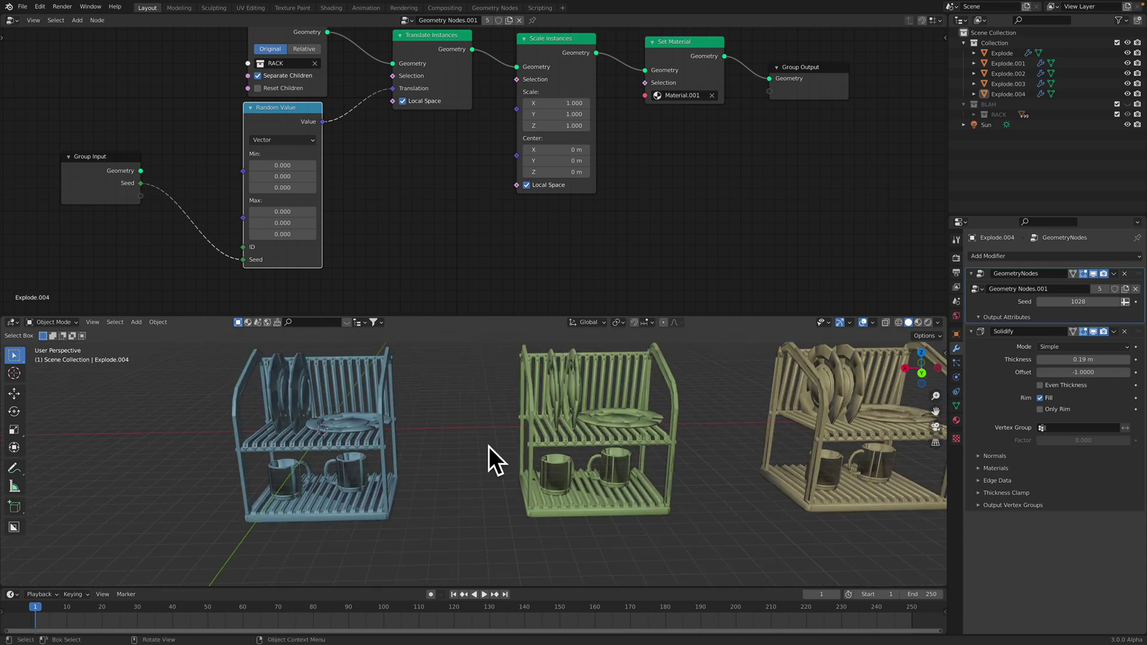
{"action": "middle_click_drag", "start_coordinate": [489, 446], "coordinate": [394, 444]}
Make the node editor taller and save the file as separate_instance_004.blend
{"action": "middle_click_drag", "start_coordinate": [327, 219], "coordinate": [243, 215]}
{"action": "scroll", "coordinate": [338, 209], "scroll_direction": "down", "scroll_amount": 1}
{"action": "middle_click_drag", "start_coordinate": [447, 189], "coordinate": [364, 191]}
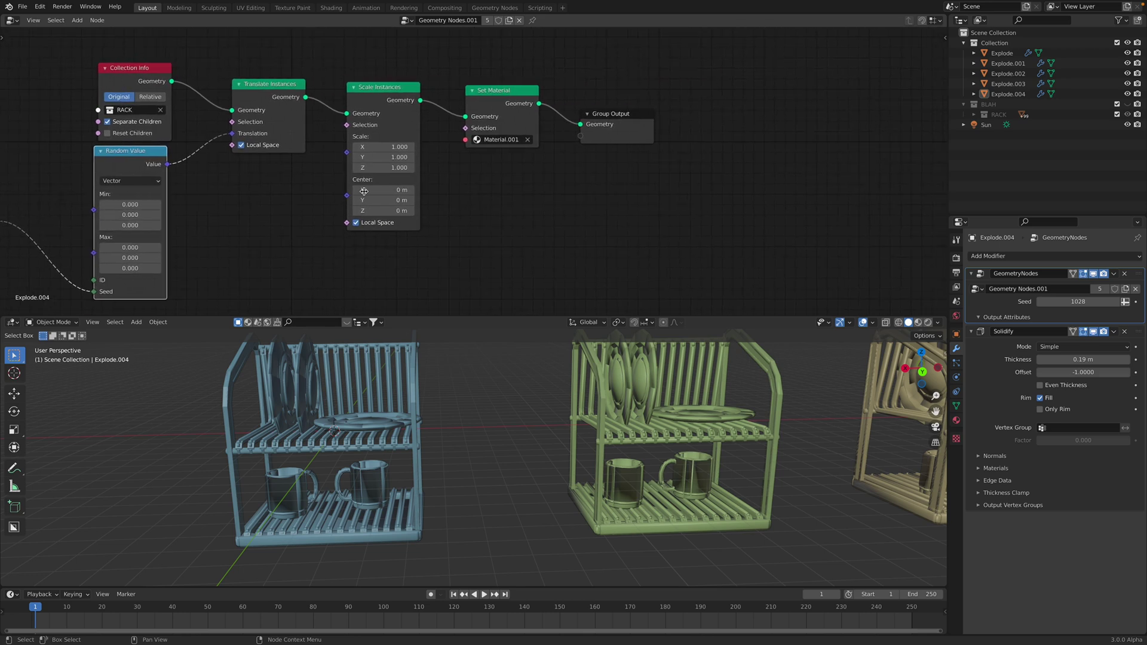
{"action": "scroll", "coordinate": [364, 191], "scroll_direction": "down", "scroll_amount": 1}
{"action": "left_click_drag", "start_coordinate": [474, 317], "coordinate": [471, 353]}
{"action": "middle_click_drag", "start_coordinate": [461, 258], "coordinate": [500, 232]}
{"action": "left_click", "coordinate": [501, 231]}
{"action": "key", "text": "ctrl+s"}
Search the available nodes for "instan" to see the instance nodes, without adding one
{"action": "key", "text": "shift+a"}
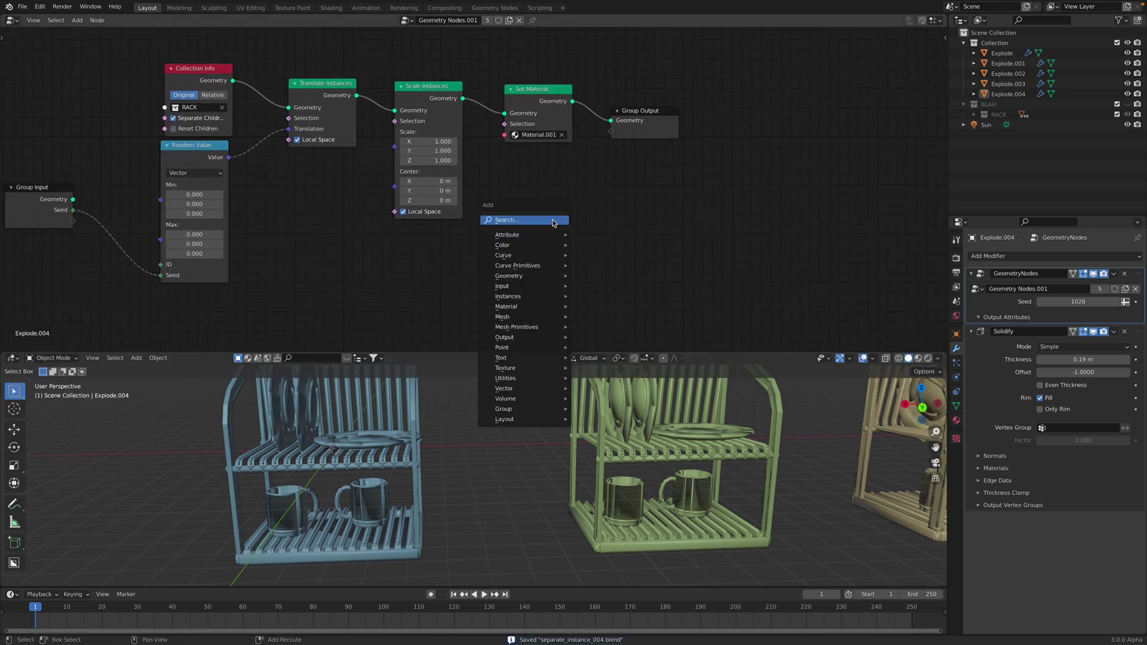
{"action": "left_click", "coordinate": [552, 222]}
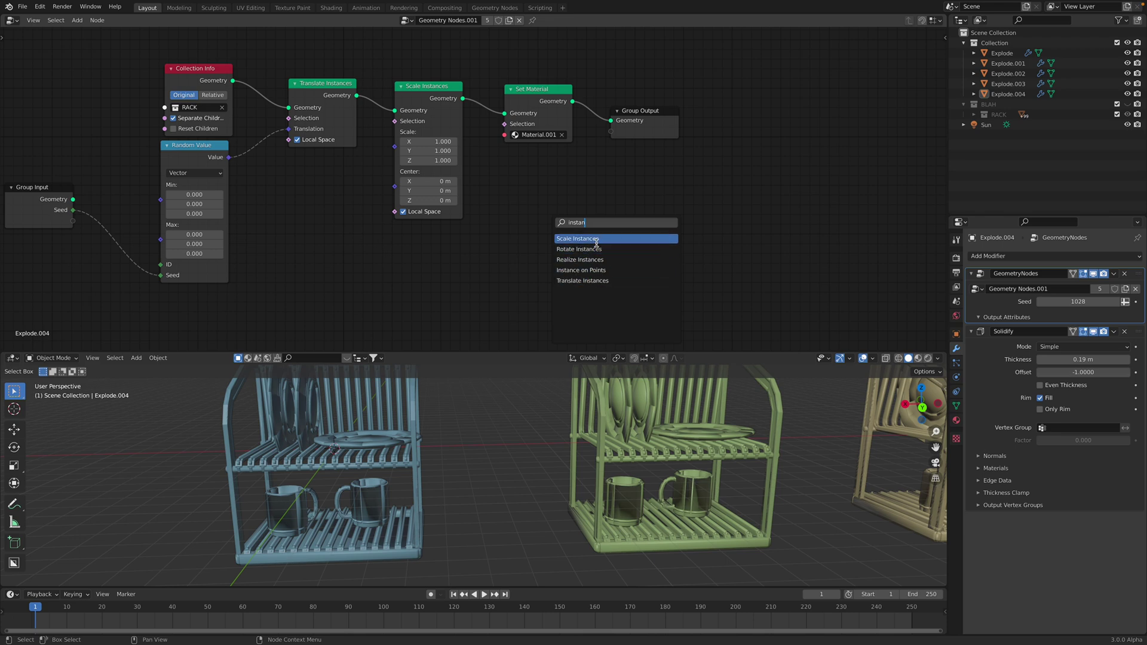
{"action": "key", "text": "Escape"}
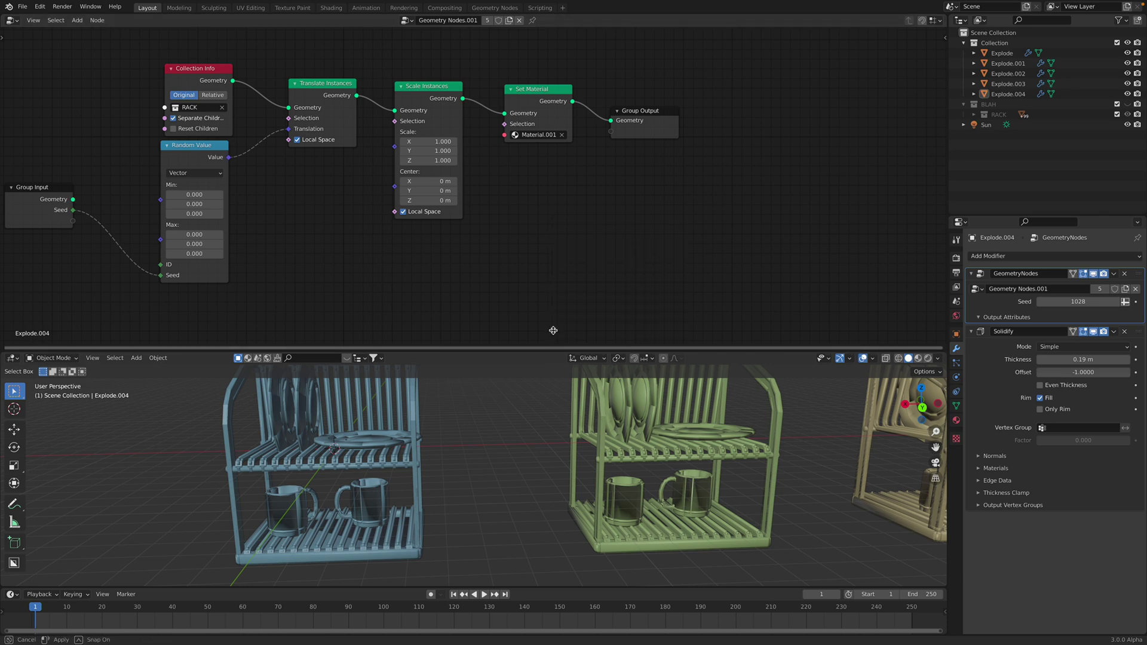
Enlarge the 3D viewport, show the BLAH collection and hide Explode.001 through Explode.004
{"action": "left_click_drag", "start_coordinate": [553, 330], "coordinate": [554, 227]}
{"action": "left_click", "coordinate": [402, 338]}
{"action": "middle_click_drag", "start_coordinate": [402, 338], "coordinate": [472, 329]}
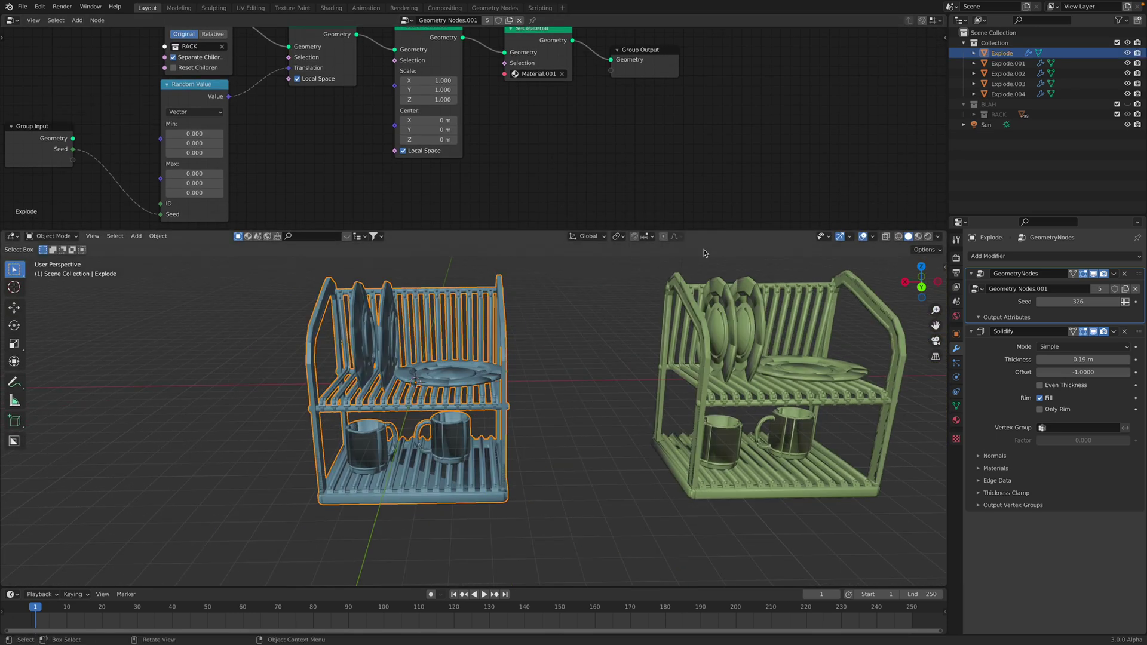
{"action": "left_click", "coordinate": [1127, 104]}
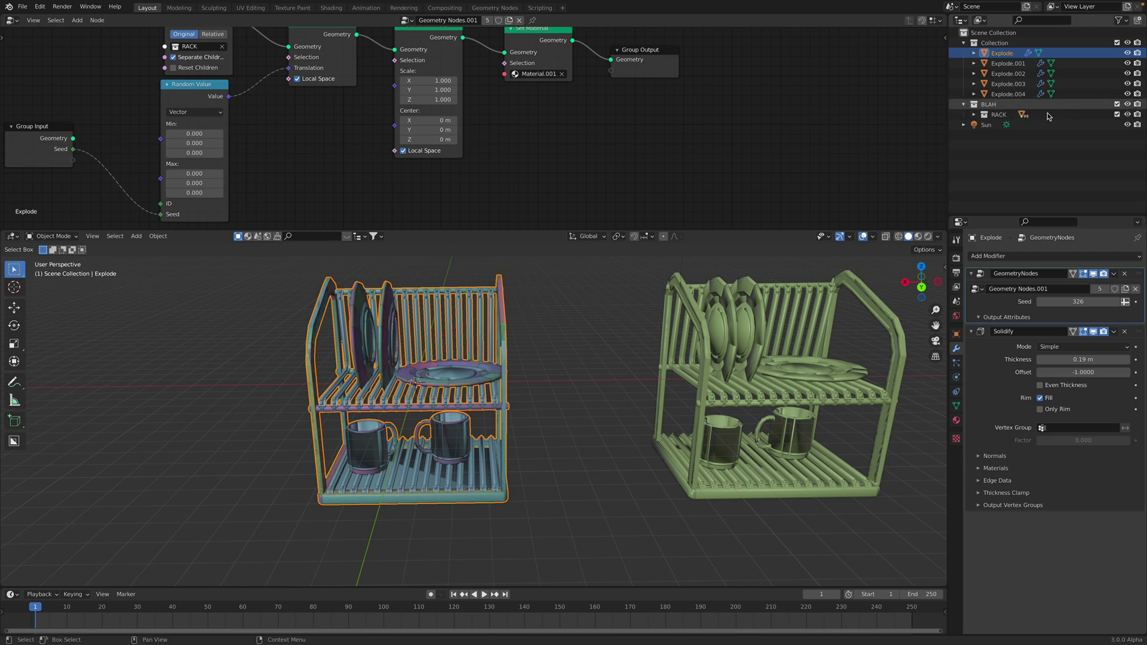
{"action": "left_click_drag", "start_coordinate": [1128, 63], "coordinate": [1128, 93]}
Look through the individual pieces in the RACK collection and collapse its list again
{"action": "middle_click_drag", "start_coordinate": [418, 358], "coordinate": [483, 337]}
{"action": "left_click", "coordinate": [474, 328]}
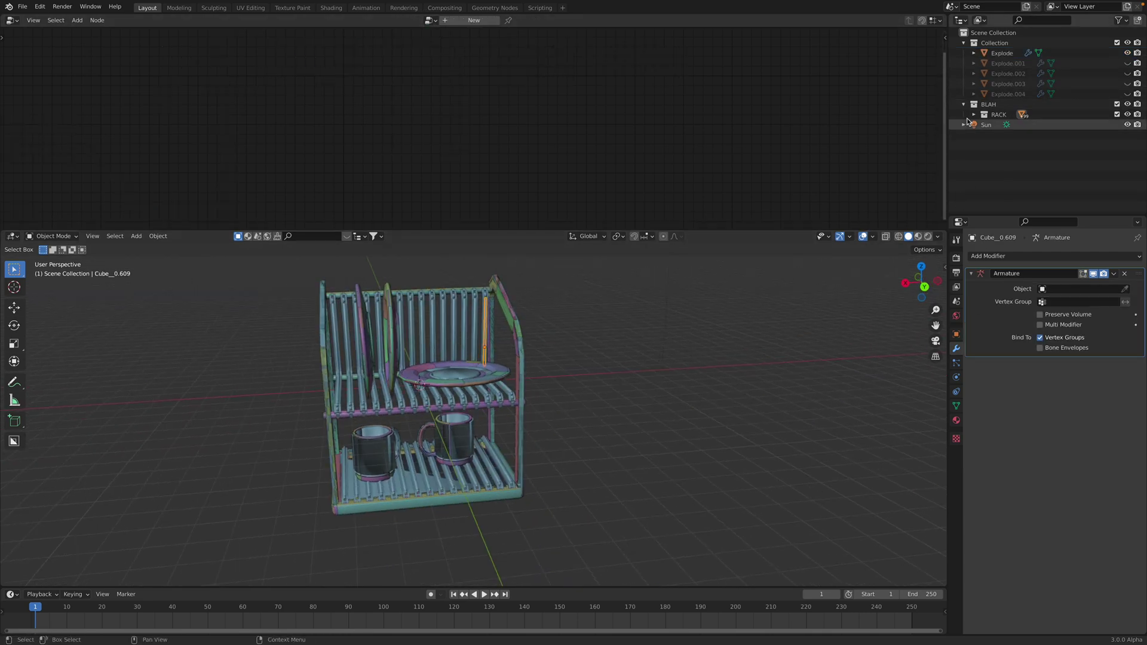
{"action": "scroll", "coordinate": [1022, 156], "scroll_direction": "down", "scroll_amount": 3}
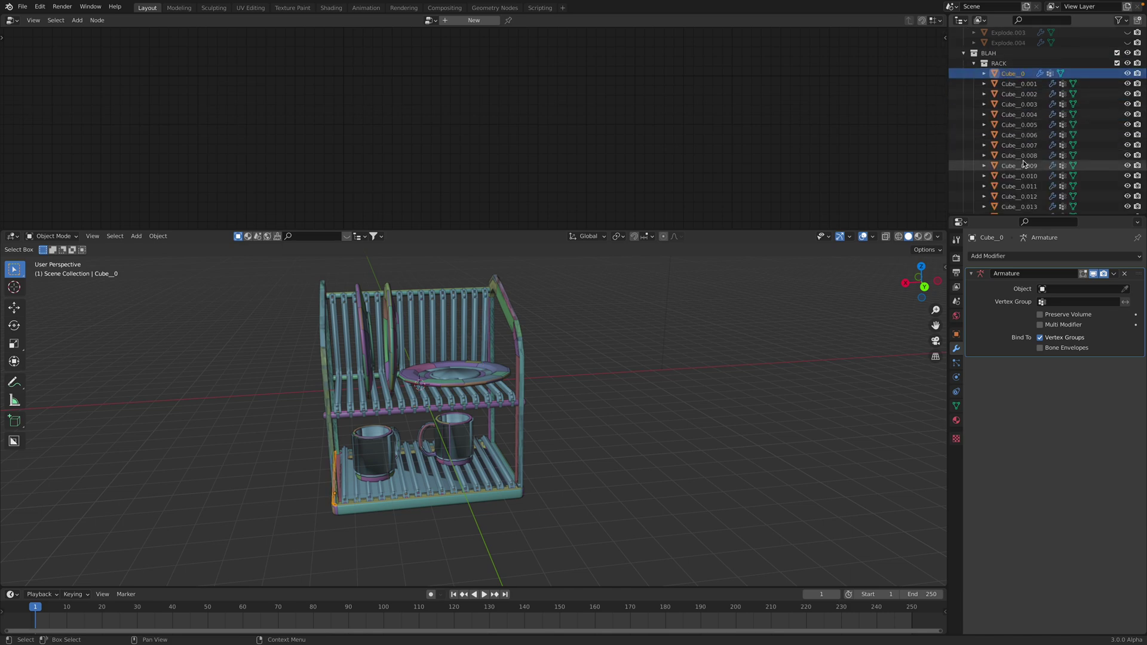
{"action": "scroll", "coordinate": [1025, 162], "scroll_direction": "down", "scroll_amount": 5}
{"action": "scroll", "coordinate": [1019, 143], "scroll_direction": "up", "scroll_amount": 10}
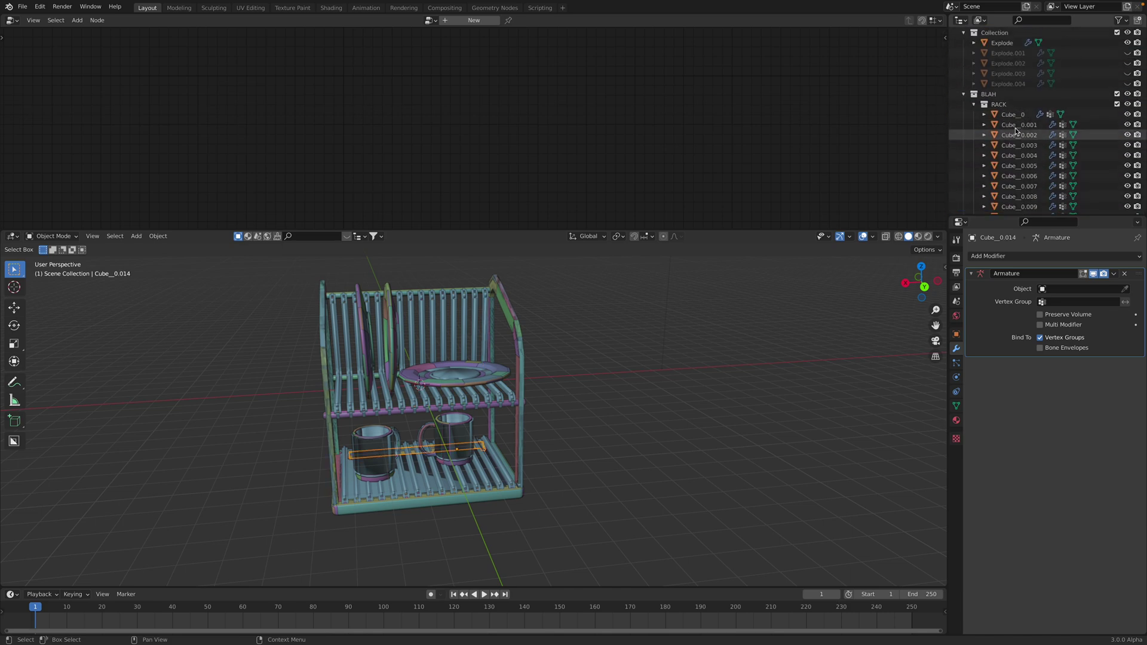
{"action": "left_click", "coordinate": [974, 104]}
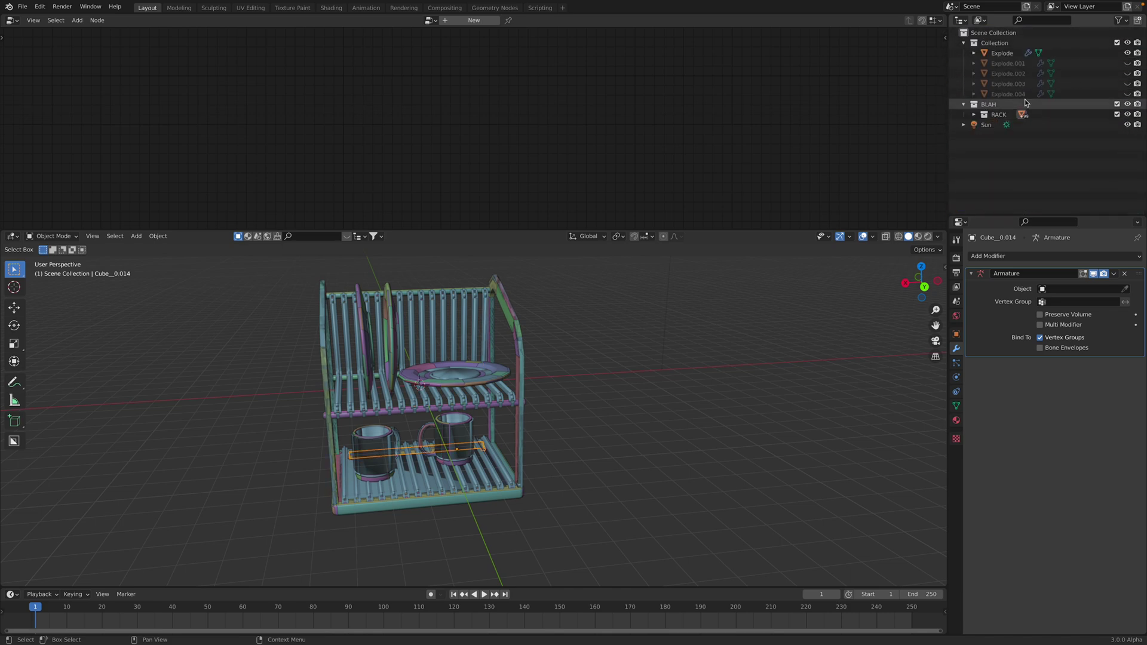
Exclude the BLAH collection, show Explode.001 through Explode.004 again and select the green rack, Explode.001
{"action": "left_click", "coordinate": [1118, 104]}
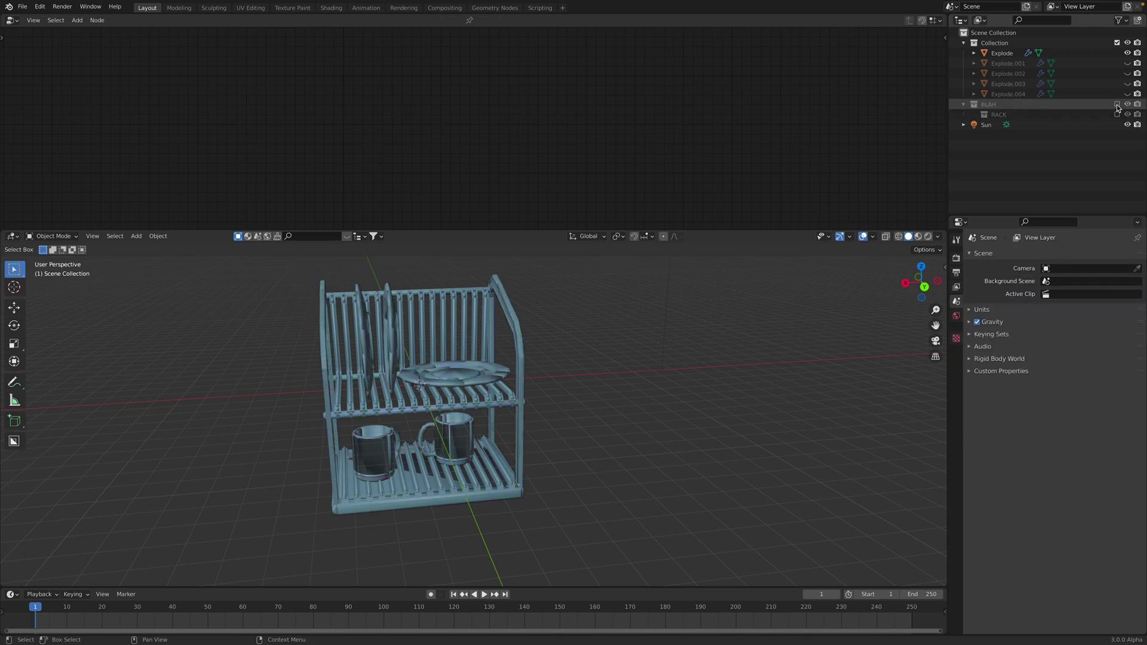
{"action": "left_click_drag", "start_coordinate": [1128, 62], "coordinate": [1129, 94]}
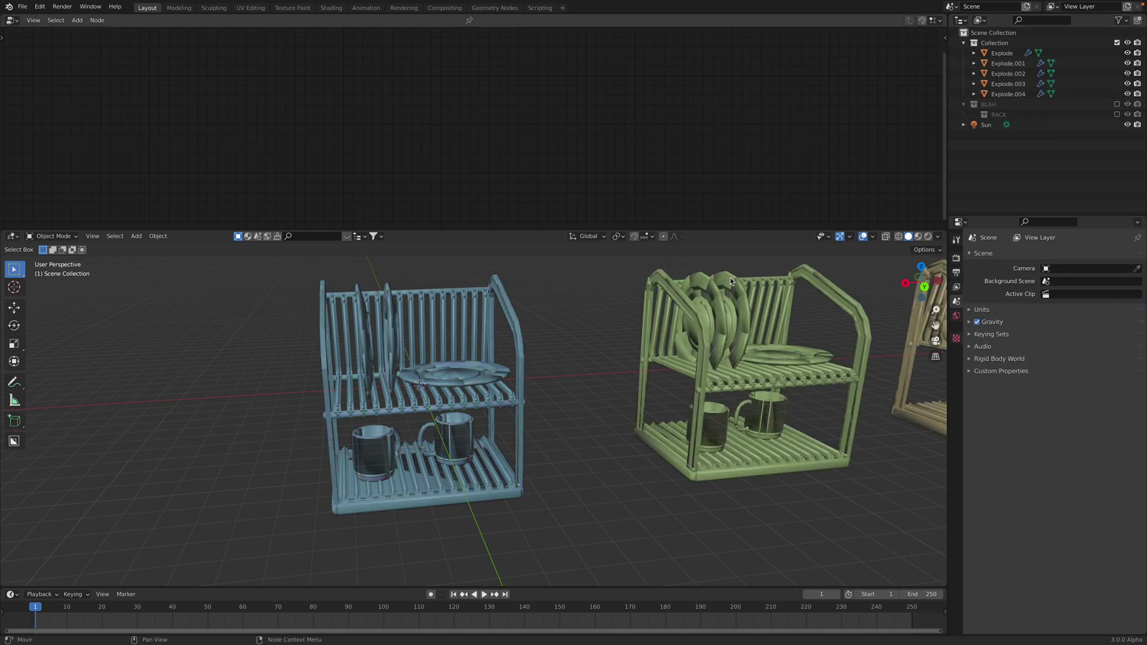
{"action": "scroll", "coordinate": [687, 359], "scroll_direction": "down", "scroll_amount": 4}
{"action": "middle_click_drag", "start_coordinate": [687, 359], "coordinate": [576, 368], "text": "shift"}
{"action": "scroll", "coordinate": [576, 368], "scroll_direction": "up", "scroll_amount": 2}
{"action": "left_click", "coordinate": [557, 344]}
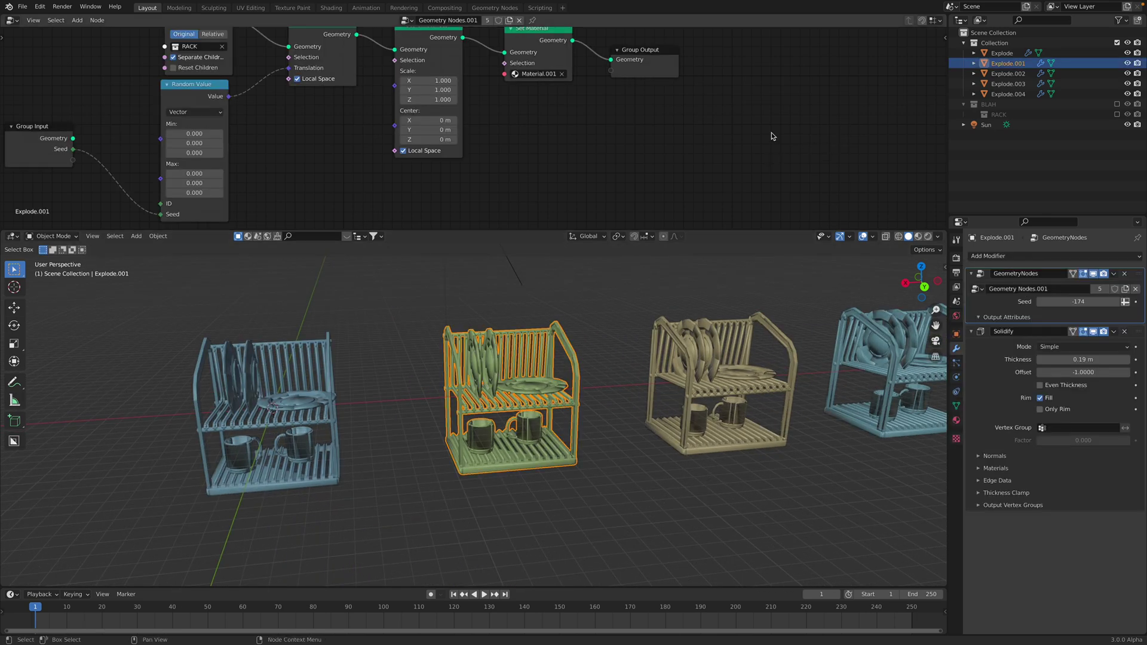
Make the node editor taller and adjust the positions of the Translate Instances and Scale Instances nodes
{"action": "middle_click_drag", "start_coordinate": [771, 131], "coordinate": [890, 143]}
{"action": "left_click_drag", "start_coordinate": [697, 230], "coordinate": [662, 265]}
{"action": "scroll", "coordinate": [721, 151], "scroll_direction": "up", "scroll_amount": 1}
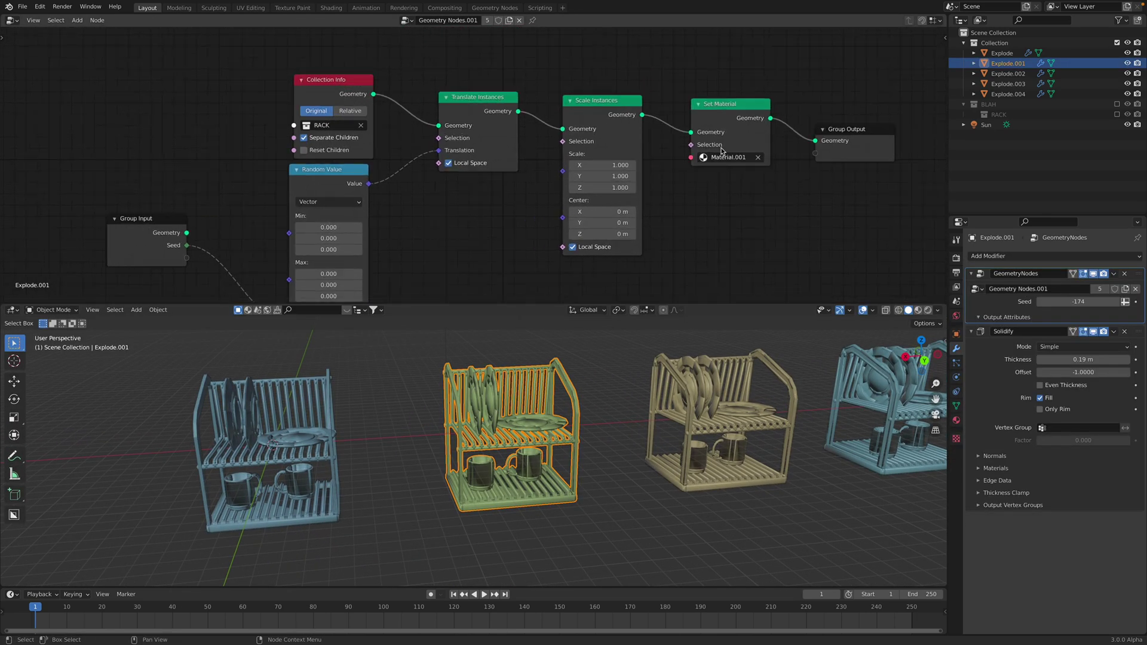
{"action": "middle_click_drag", "start_coordinate": [606, 131], "coordinate": [668, 111]}
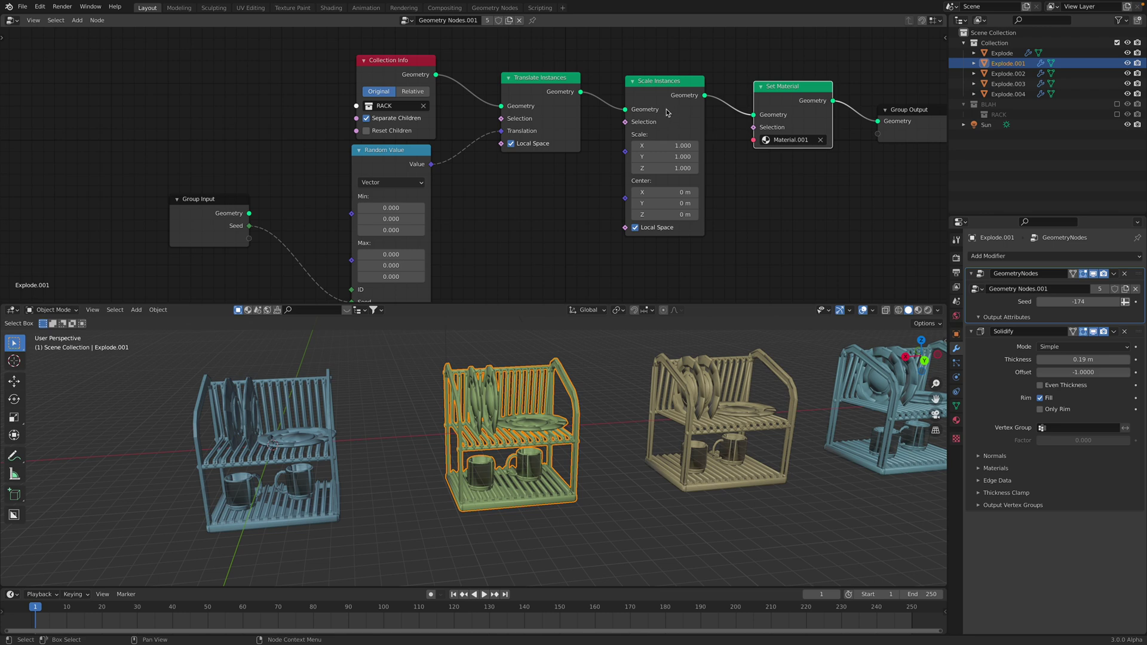
{"action": "left_click", "coordinate": [652, 104]}
{"action": "scroll", "coordinate": [636, 100], "scroll_direction": "down", "scroll_amount": 1}
{"action": "left_click_drag", "start_coordinate": [529, 85], "coordinate": [517, 88]}
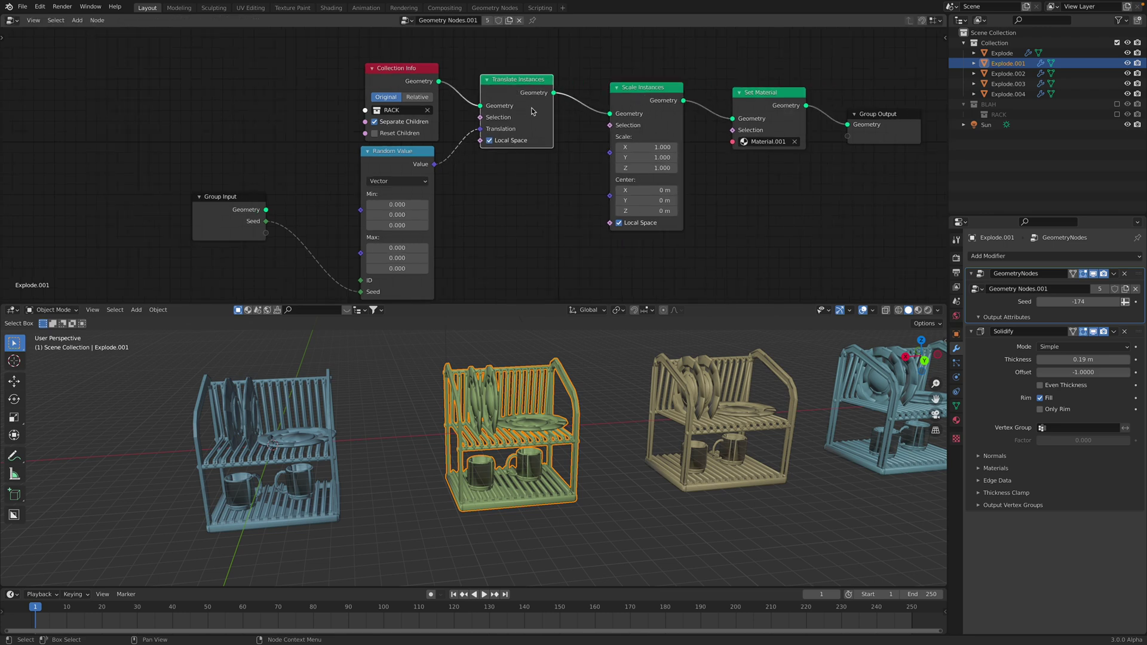
{"action": "left_click", "coordinate": [625, 179]}
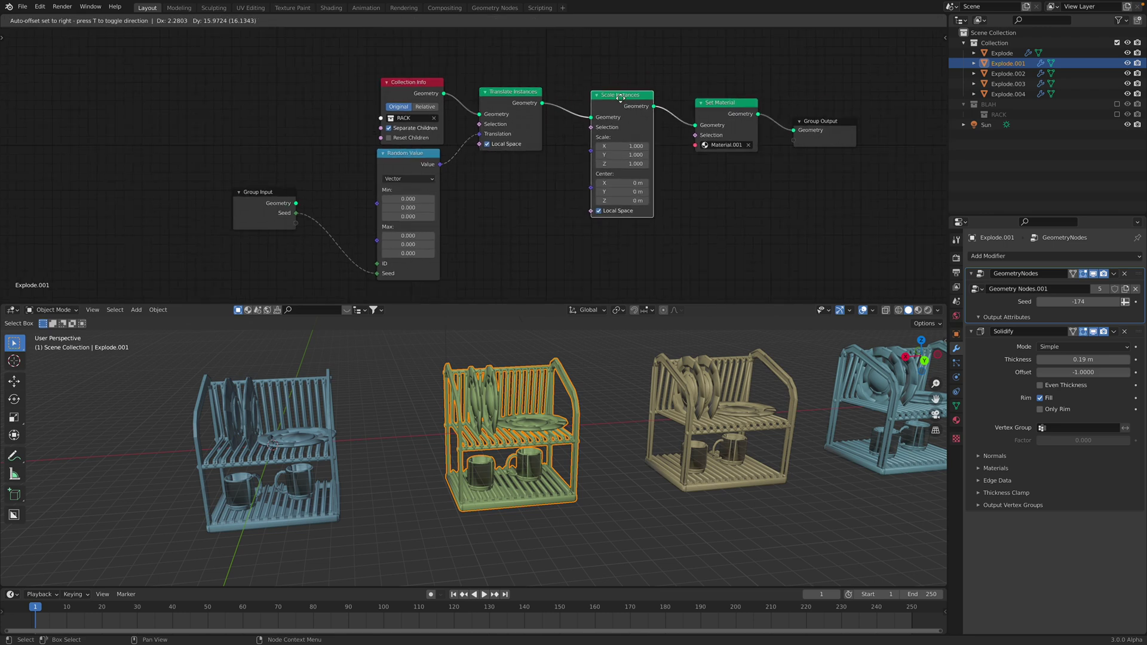
{"action": "scroll", "coordinate": [628, 166], "scroll_direction": "down", "scroll_amount": 1}
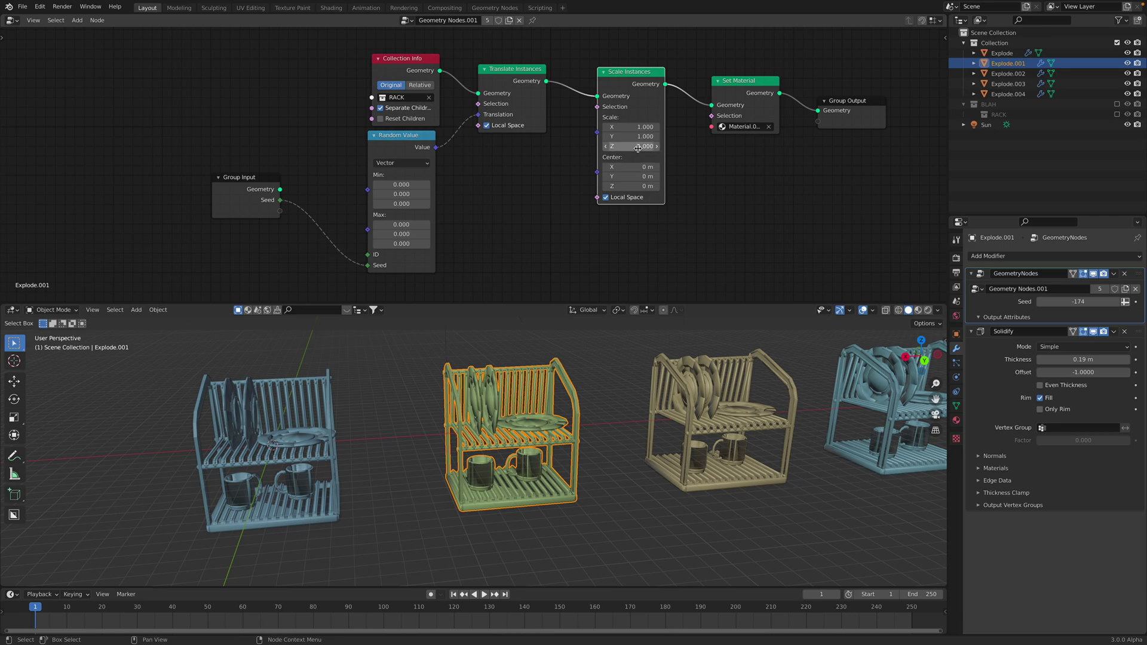
Set the X, Y and Z scale of the Scale Instances node to 1
{"action": "mouse_move", "coordinate": [631, 127]}
{"action": "left_mouse_down"}
{"action": "mouse_move", "coordinate": [618, 145]}
{"action": "mouse_move", "coordinate": [615, 127]}
{"action": "mouse_move", "coordinate": [595, 127]}
{"action": "mouse_move", "coordinate": [636, 131]}
{"action": "mouse_move", "coordinate": [636, 146]}
{"action": "left_mouse_up"}
{"action": "type", "text": "1"}
{"action": "key", "text": "Return"}
Reposition the Translate Instances node and move Collection Info up, clear of the Random Value node
{"action": "middle_click_drag", "start_coordinate": [551, 165], "coordinate": [563, 166]}
{"action": "left_click_drag", "start_coordinate": [514, 85], "coordinate": [520, 96]}
{"action": "left_click_drag", "start_coordinate": [428, 73], "coordinate": [419, 67]}
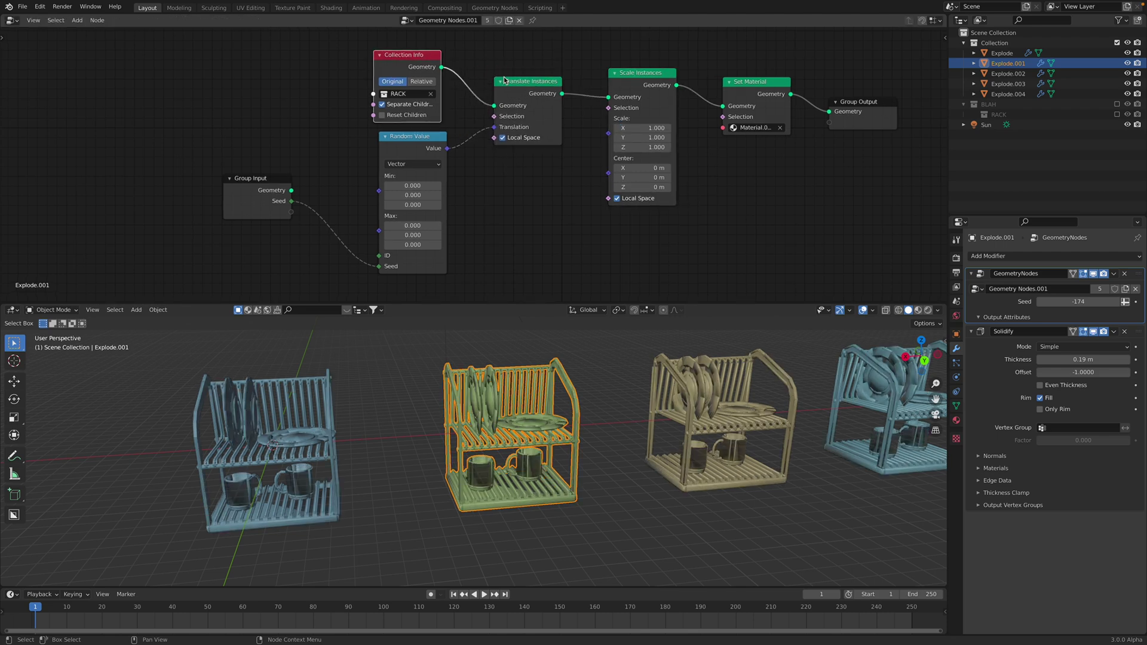
{"action": "scroll", "coordinate": [650, 123], "scroll_direction": "up", "scroll_amount": 1}
{"action": "middle_click_drag", "start_coordinate": [549, 154], "coordinate": [556, 154]}
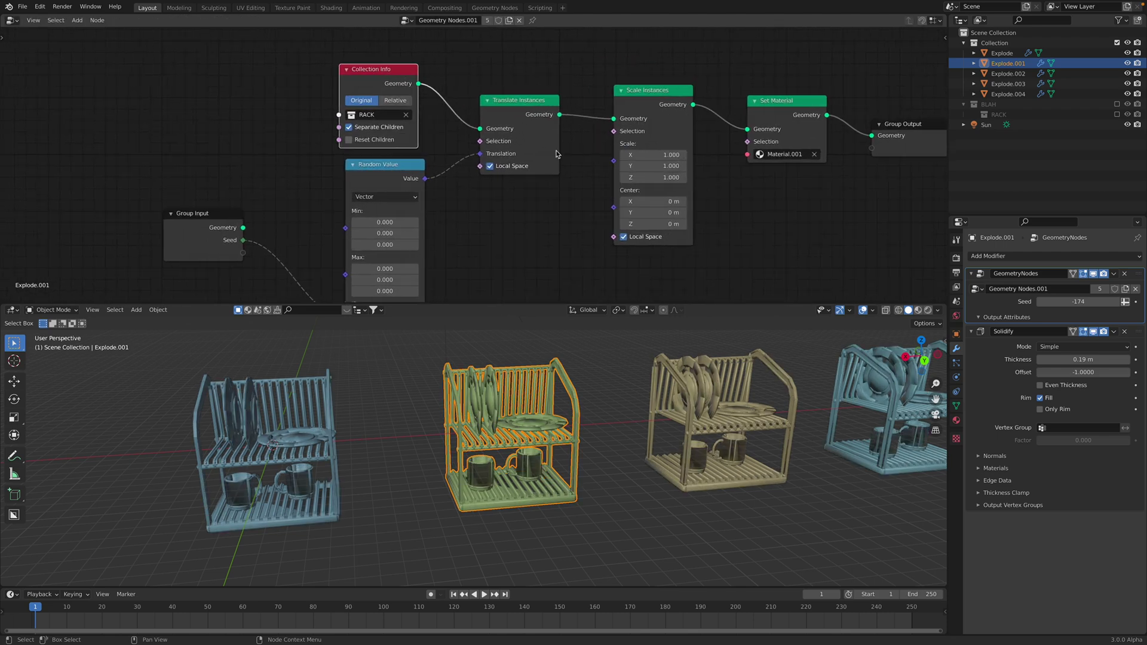
{"action": "left_click_drag", "start_coordinate": [370, 83], "coordinate": [365, 74]}
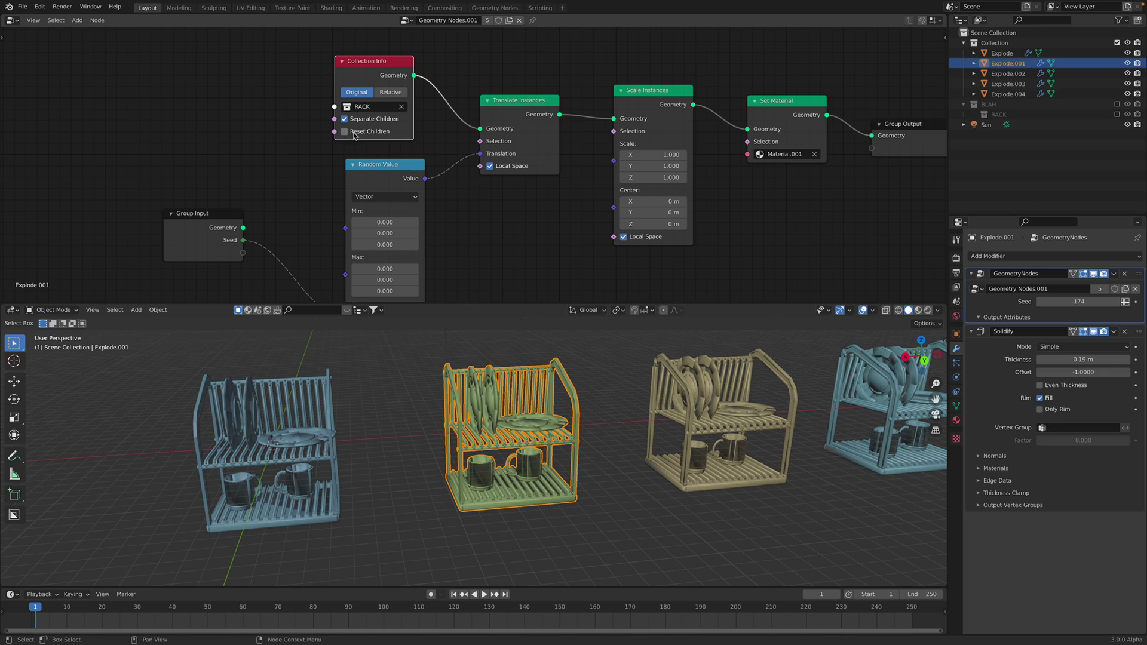
{"action": "left_click_drag", "start_coordinate": [378, 76], "coordinate": [376, 71]}
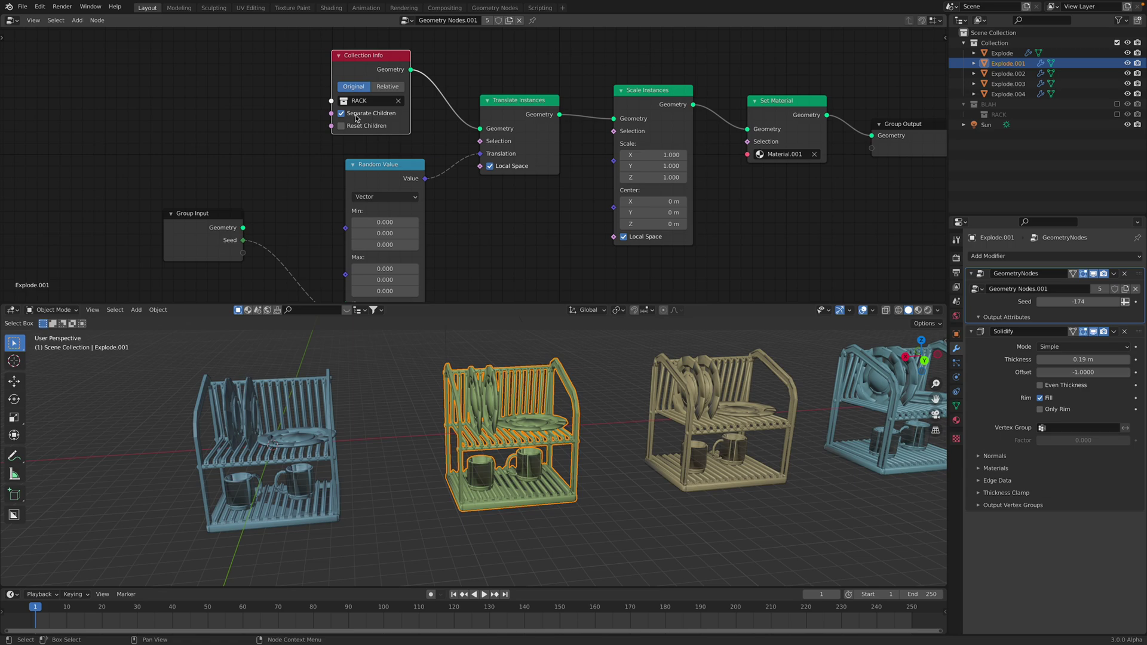
Set the Random Value vector's Min to -2.380 and Max to 2.120 on all axes, deselect the object and save the file
{"action": "middle_click_drag", "start_coordinate": [275, 116], "coordinate": [277, 97], "text": "ctrl"}
{"action": "middle_click_drag", "start_coordinate": [315, 178], "coordinate": [304, 139]}
{"action": "left_click_drag", "start_coordinate": [383, 141], "coordinate": [279, 184]}
{"action": "middle_click_drag", "start_coordinate": [459, 390], "coordinate": [478, 425]}
{"action": "key", "text": "alt+a"}
{"action": "key", "text": "ctrl+s"}
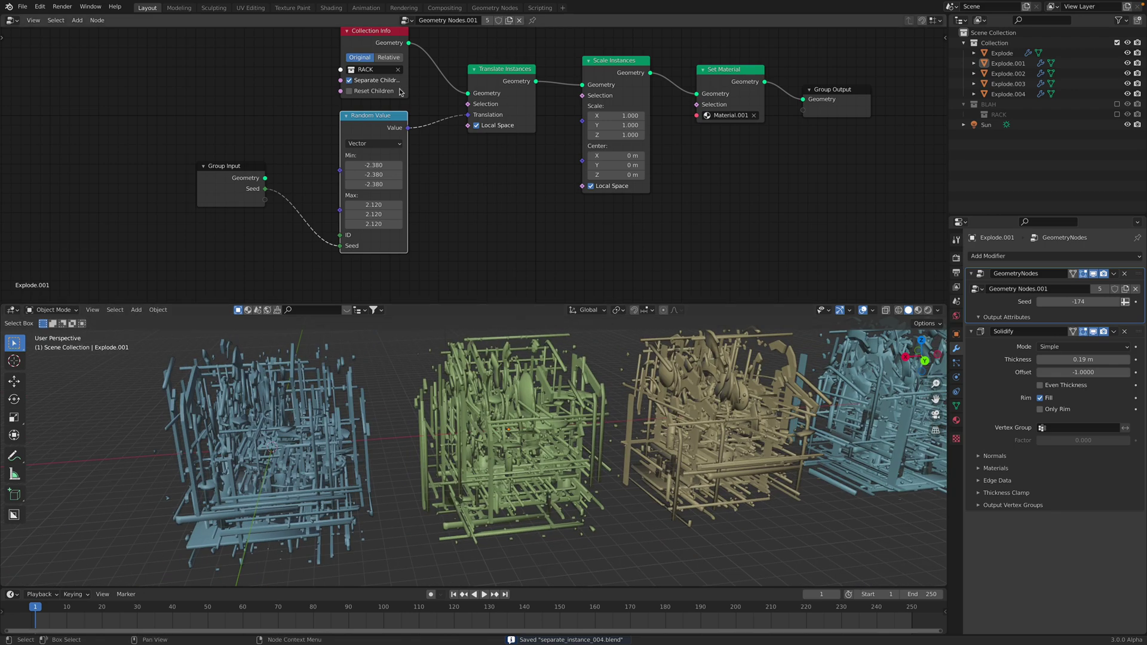
Move the Collection Info node farther away from the Translate Instances node
{"action": "left_click_drag", "start_coordinate": [379, 43], "coordinate": [304, 52]}
{"action": "scroll", "coordinate": [514, 165], "scroll_direction": "down", "scroll_amount": 1}
{"action": "middle_click_drag", "start_coordinate": [514, 165], "coordinate": [471, 160]}
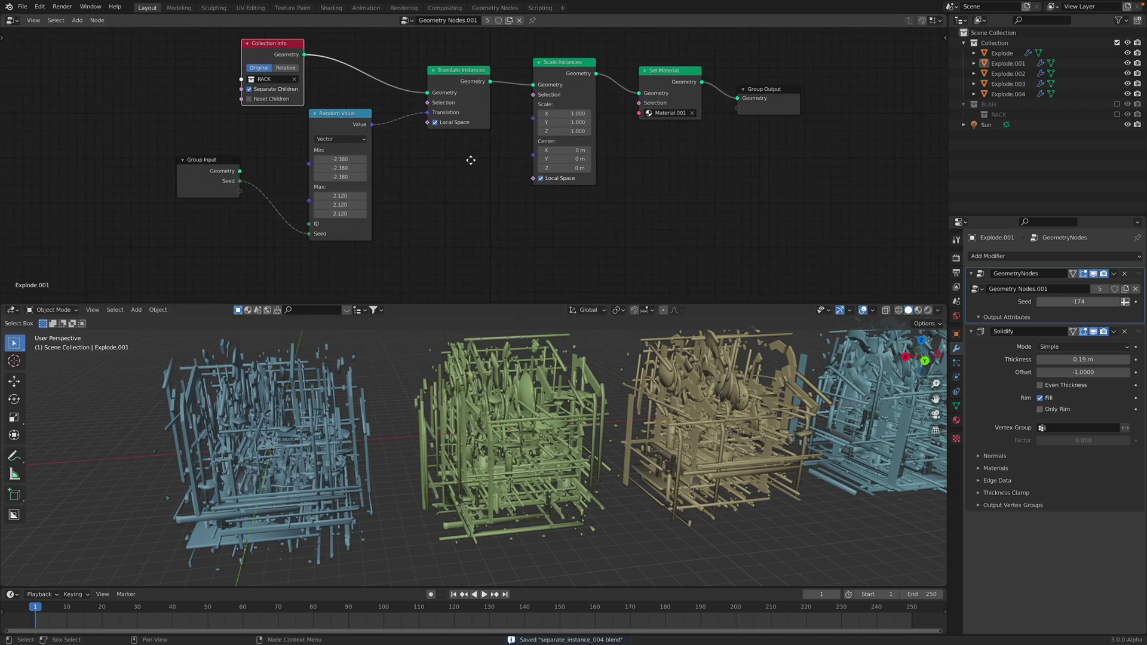
{"action": "middle_click_drag", "start_coordinate": [517, 369], "coordinate": [516, 387], "text": "ctrl"}
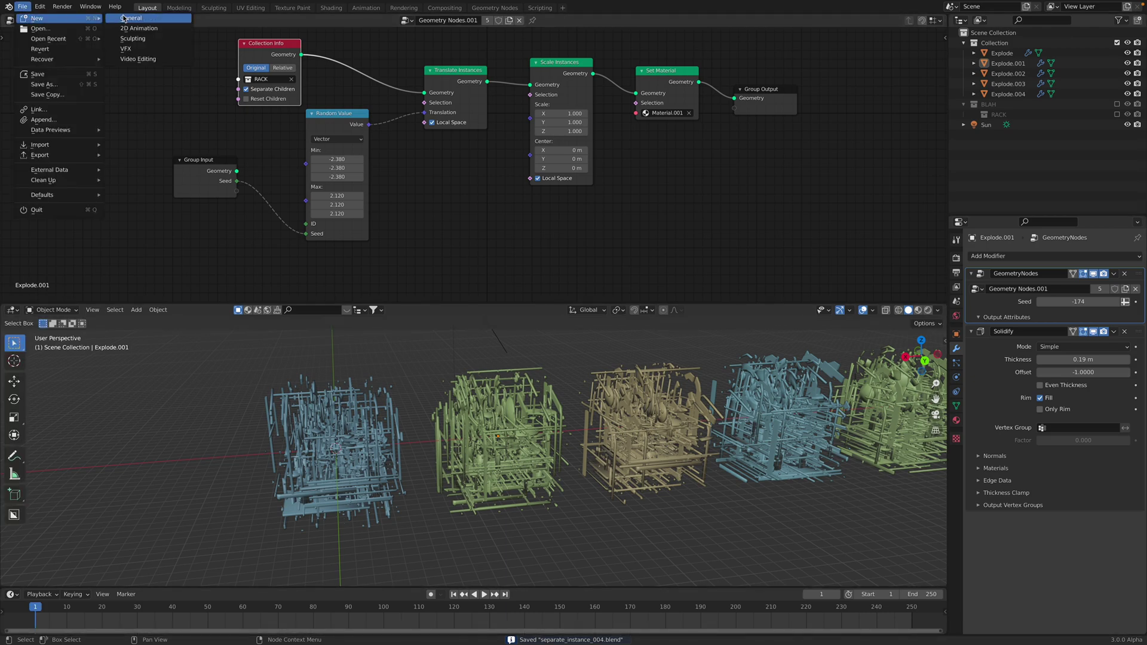
Start a new General file and delete all of its default objects
{"action": "left_click", "coordinate": [131, 18]}
{"action": "key", "text": "a"}
{"action": "key", "text": "Delete"}
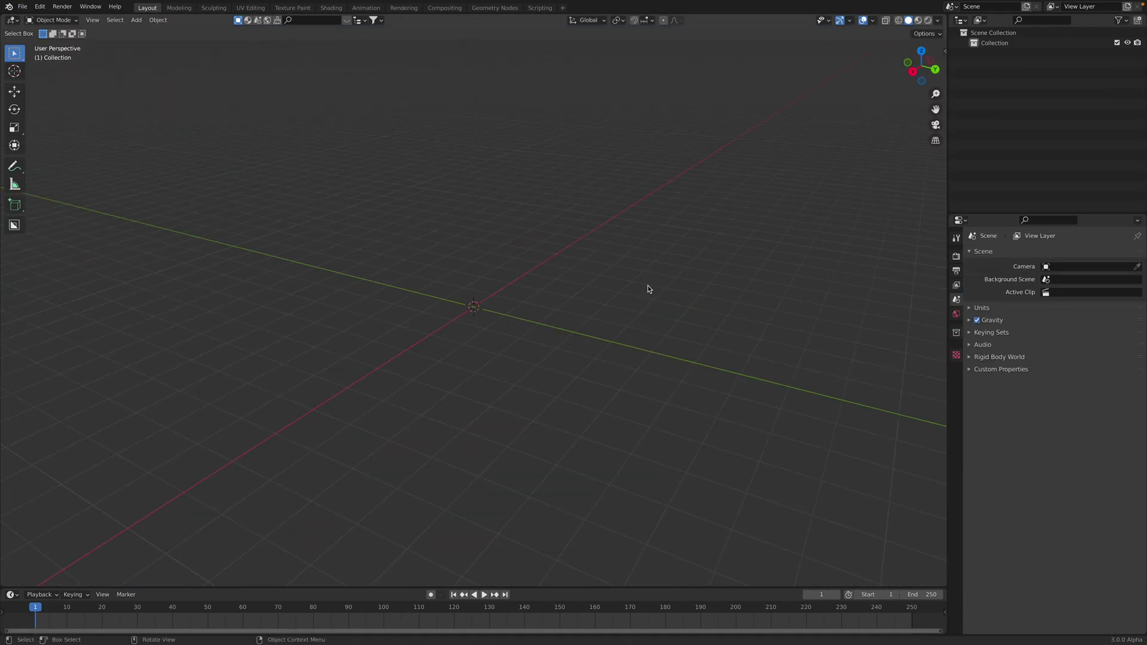
Split the 3D viewport into two stacked areas and add a cube to the scene
{"action": "left_click_drag", "start_coordinate": [936, 12], "coordinate": [538, 287]}
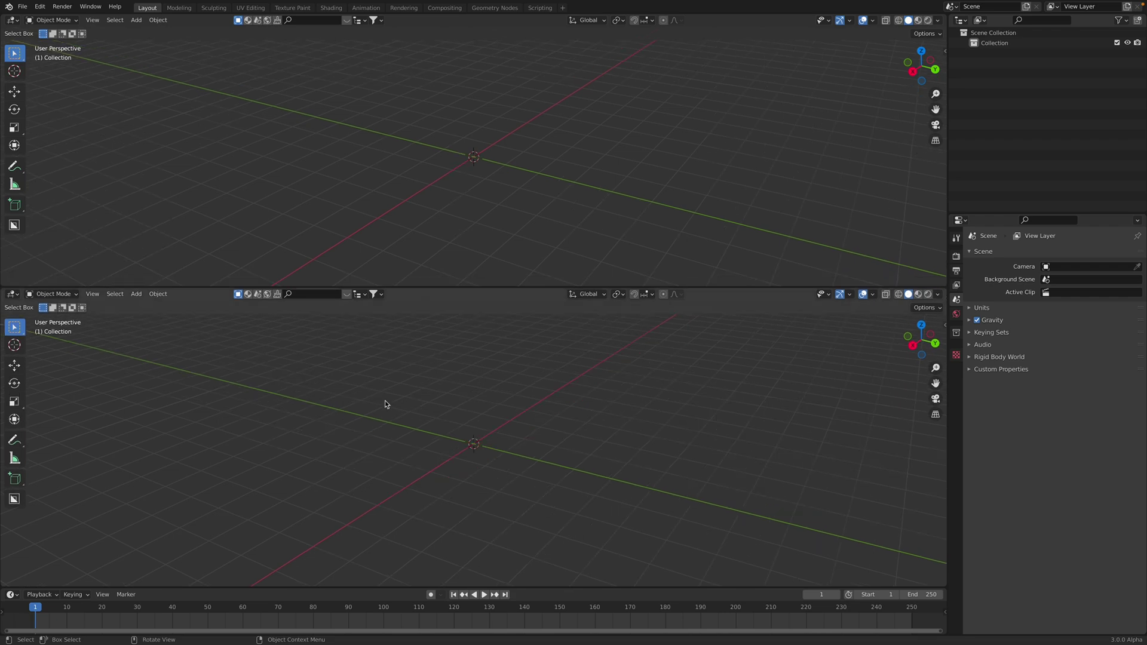
{"action": "key", "text": "shift+a"}
{"action": "mouse_move", "coordinate": [385, 402]}
{"action": "left_click", "coordinate": [442, 175]}
{"action": "scroll", "coordinate": [574, 467], "scroll_direction": "up", "scroll_amount": 3}
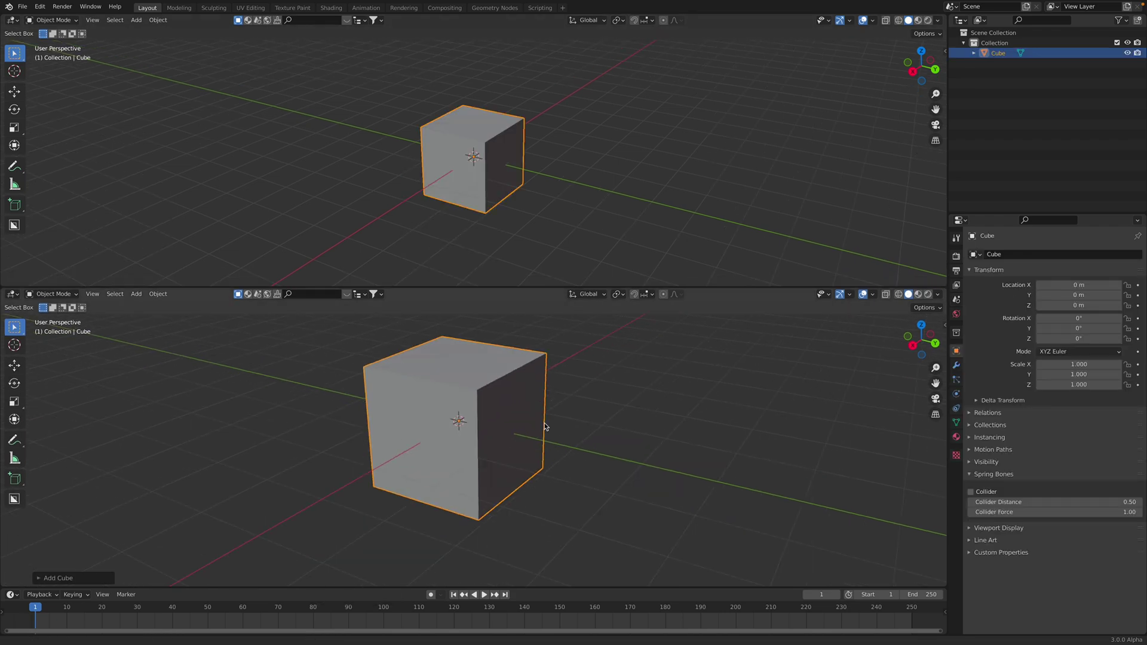
Turn the upper viewport into a Geometry Node Editor and create a new node tree for the cube
{"action": "left_click", "coordinate": [12, 20]}
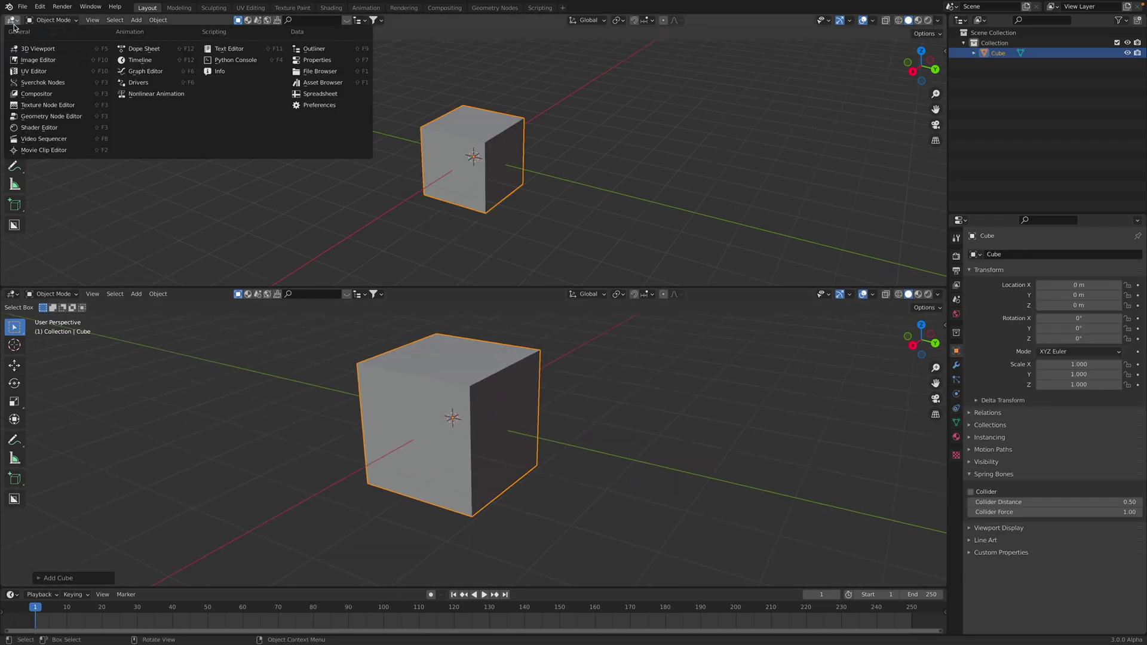
{"action": "left_click", "coordinate": [43, 117]}
{"action": "left_click", "coordinate": [448, 22]}
{"action": "middle_click_drag", "start_coordinate": [460, 371], "coordinate": [481, 355]}
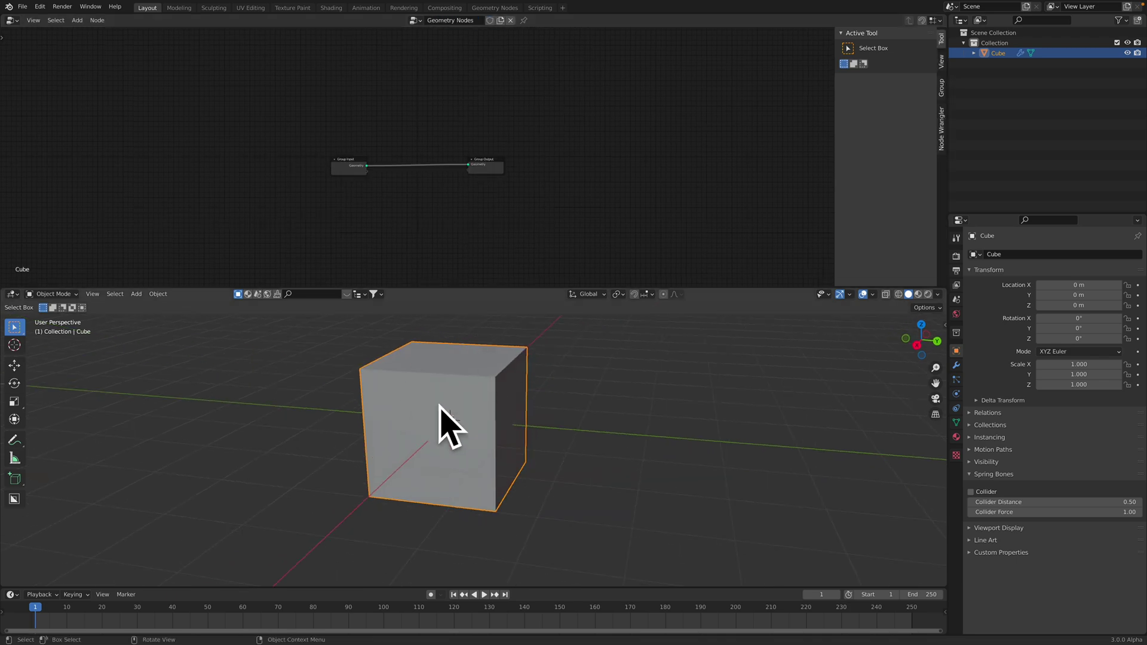
Replace the Group Input node with a String node in the cube's node tree
{"action": "scroll", "coordinate": [346, 148], "scroll_direction": "up", "scroll_amount": 3}
{"action": "left_click", "coordinate": [289, 172]}
{"action": "key", "text": "x"}
{"action": "scroll", "coordinate": [246, 156], "scroll_direction": "up", "scroll_amount": 1}
{"action": "key", "text": "shift+a"}
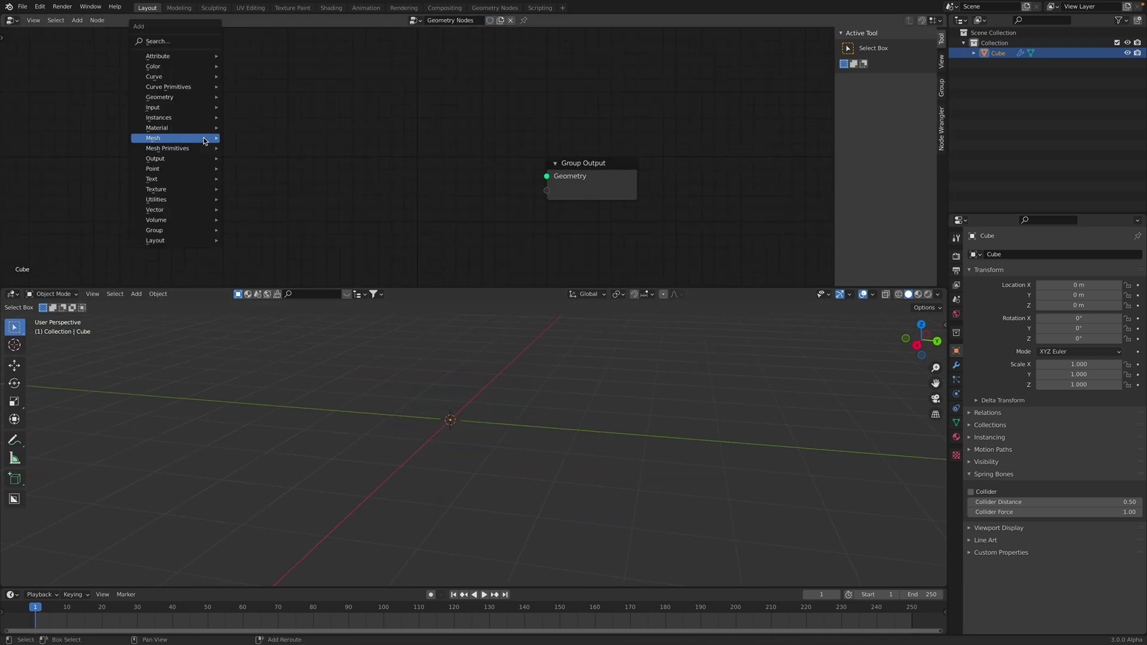
{"action": "type", "text": "string"}
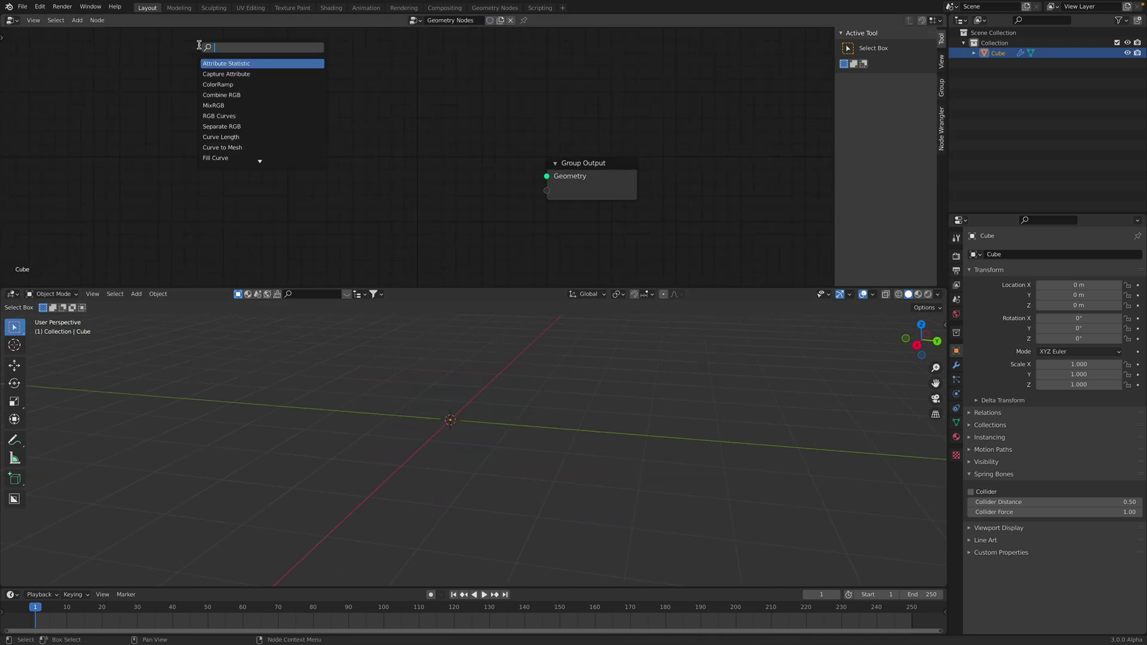
{"action": "key", "text": "Return"}
{"action": "left_click", "coordinate": [75, 128]}
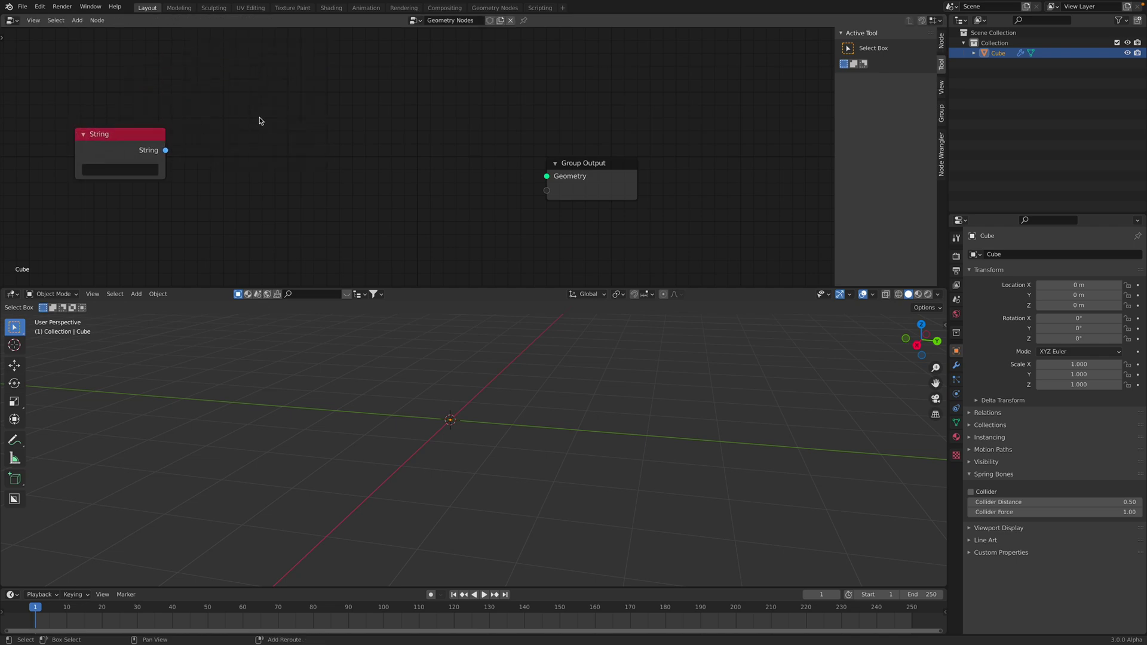
Add a String to Curves node and connect the String node's output to its String input
{"action": "key", "text": "shift+a"}
{"action": "type", "text": "strong"}
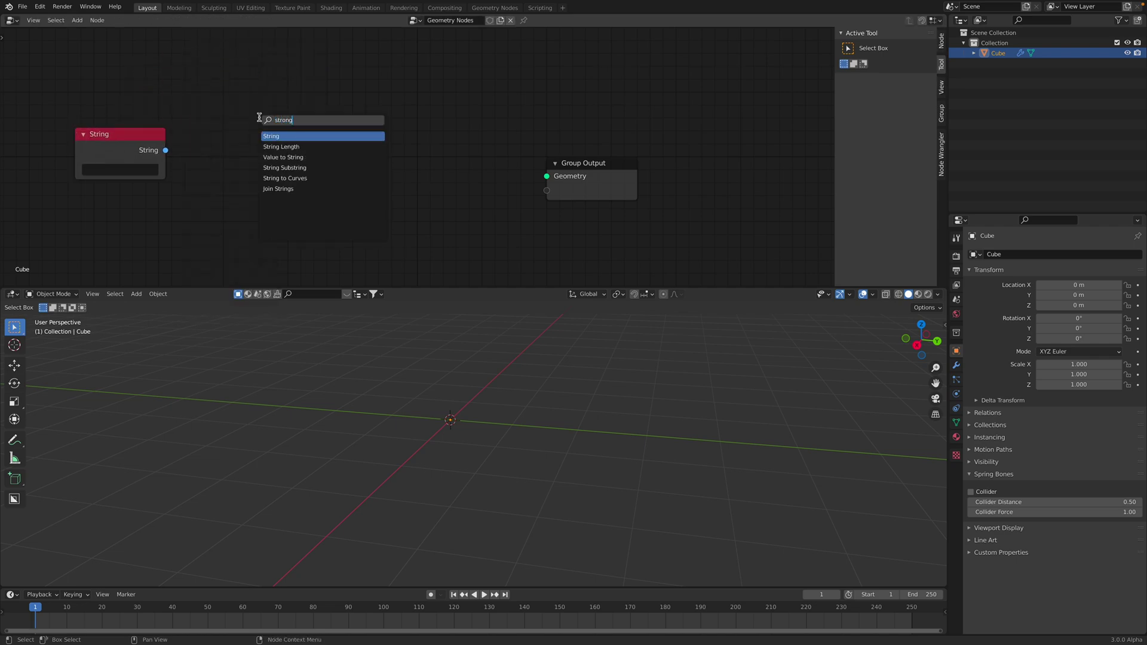
{"action": "key", "text": "BackSpace"}
{"action": "key", "text": "BackSpace"}
{"action": "key", "text": "BackSpace"}
{"action": "type", "text": "ing to c"}
{"action": "key", "text": "Return"}
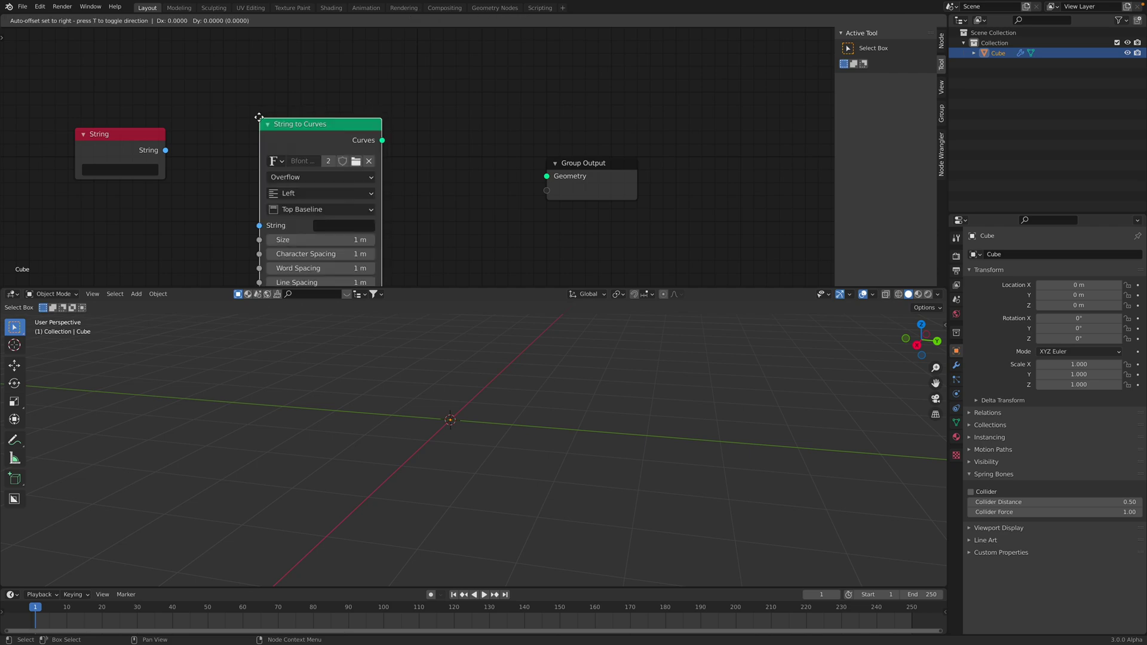
{"action": "left_click", "coordinate": [238, 72]}
{"action": "left_click_drag", "start_coordinate": [236, 172], "coordinate": [238, 170]}
{"action": "middle_click_drag", "start_coordinate": [202, 179], "coordinate": [244, 165]}
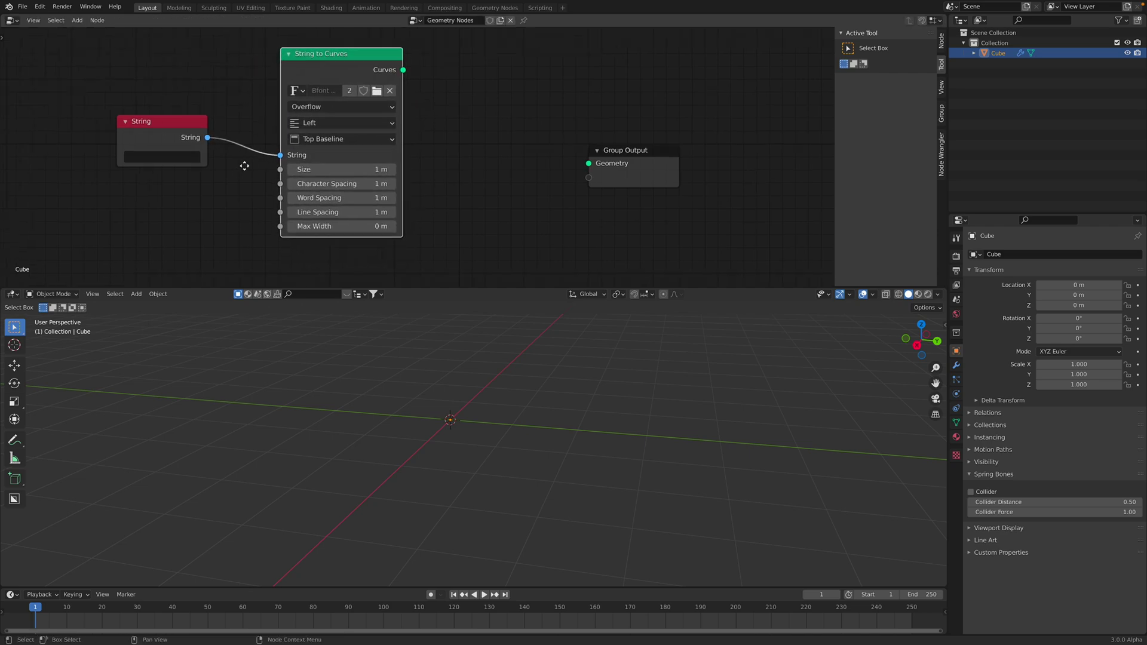
Enter HELLO in the String node and connect the Curves output to the Group Output's Geometry input
{"action": "left_click", "coordinate": [177, 160]}
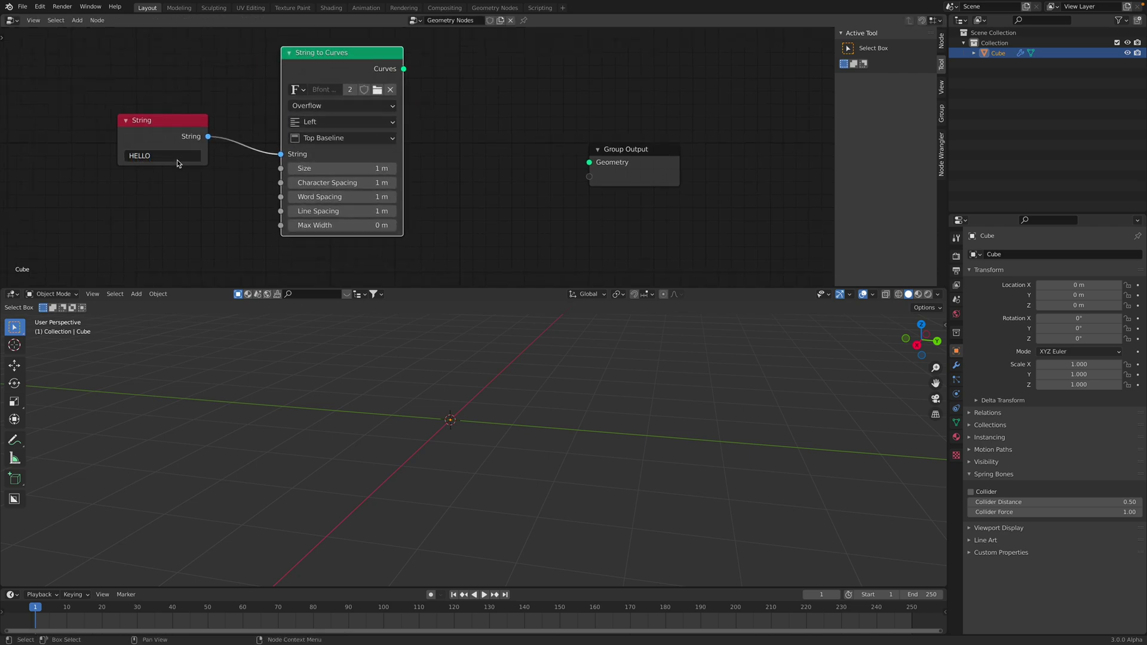
{"action": "left_click_drag", "start_coordinate": [590, 165], "coordinate": [590, 162]}
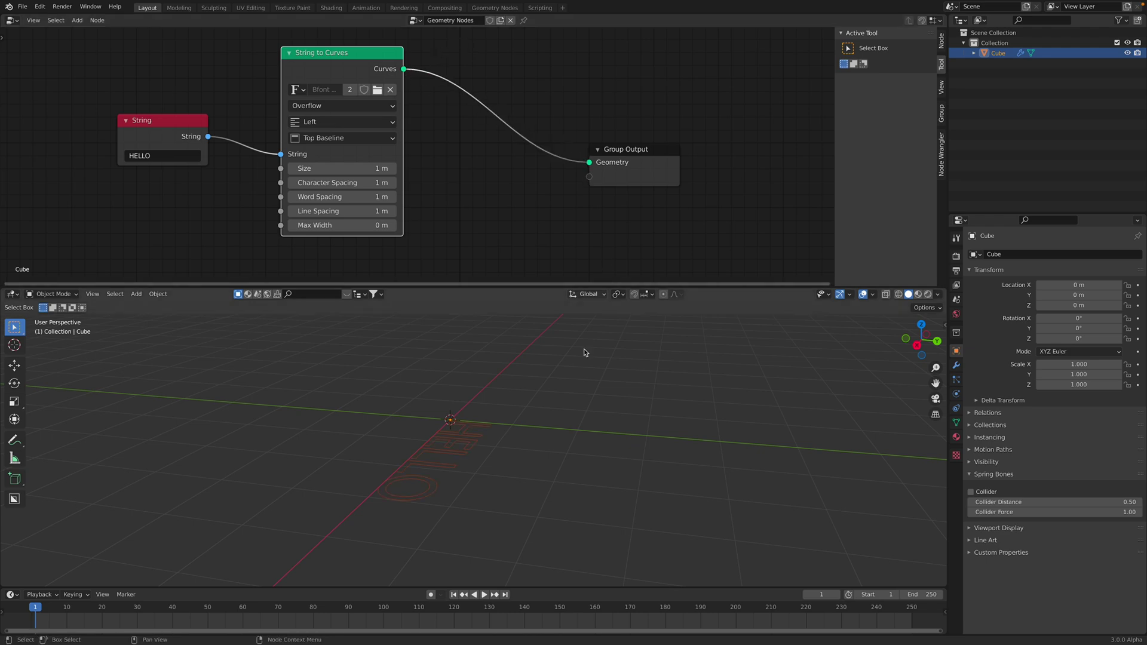
{"action": "middle_click_drag", "start_coordinate": [583, 349], "coordinate": [524, 445]}
{"action": "middle_click_drag", "start_coordinate": [567, 212], "coordinate": [572, 208]}
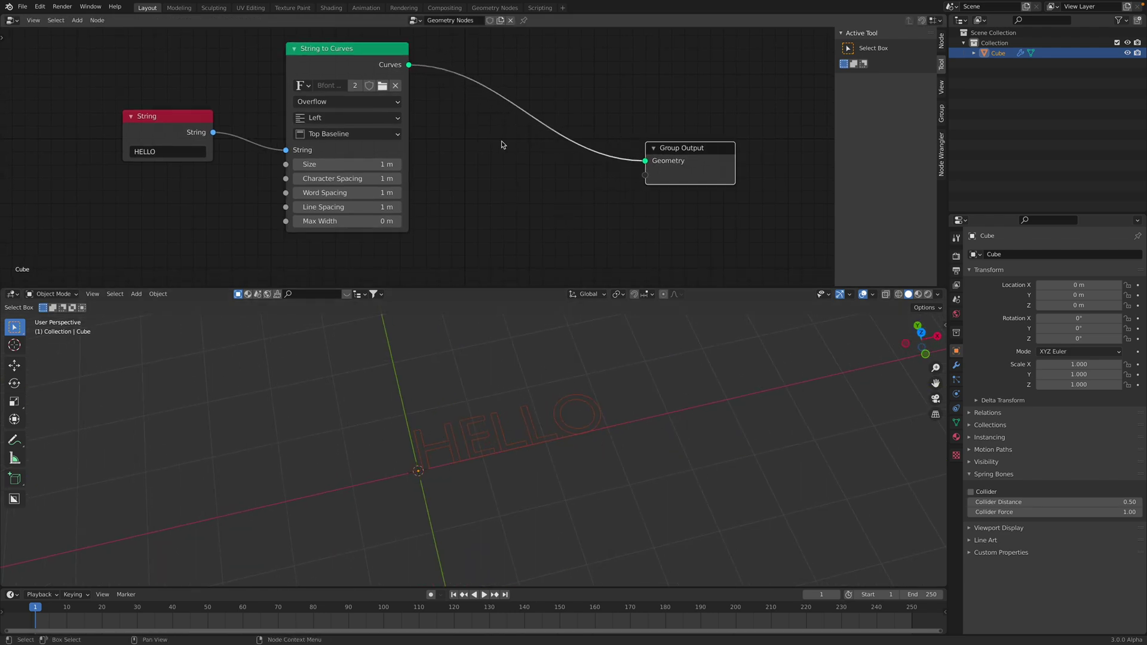
Save the file as text_instance_001.blend in the Desktop folder
{"action": "key", "text": "ctrl+s"}
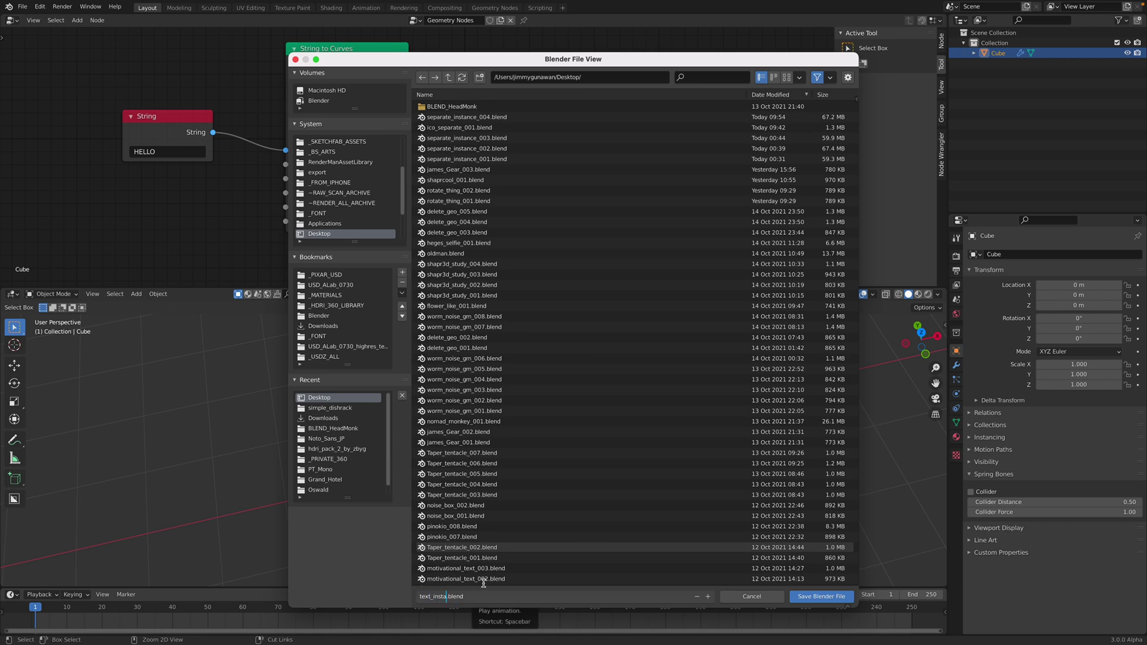
{"action": "type", "text": "text_instance_001"}
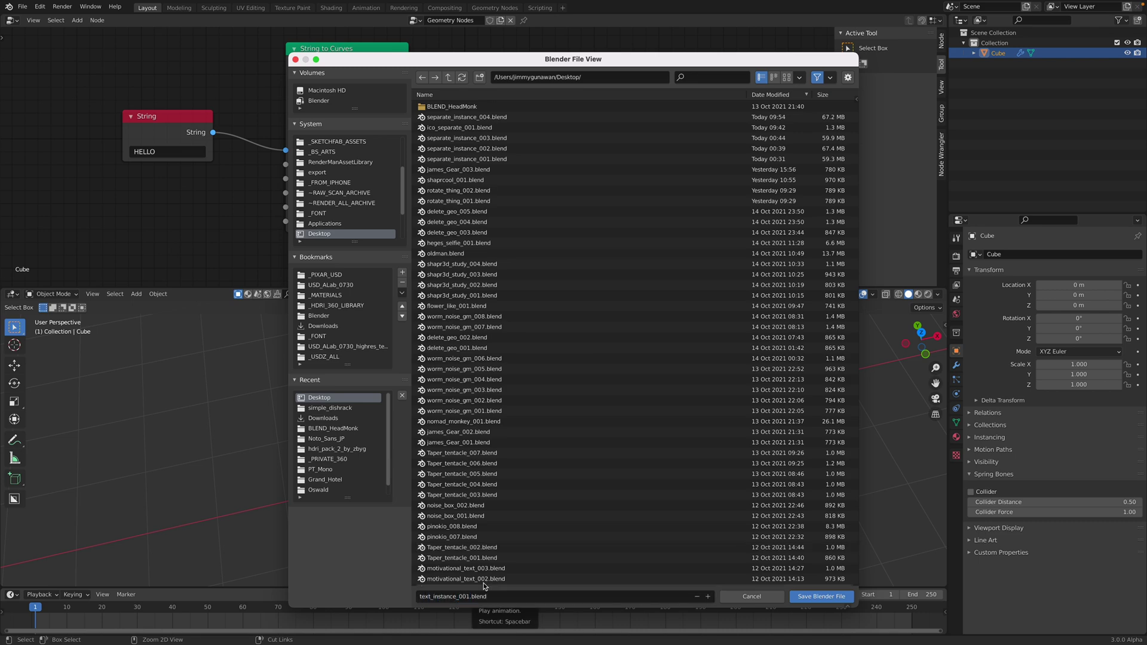
{"action": "left_click", "coordinate": [803, 597]}
Split the lower viewport, turn the new area into a Spreadsheet listing the instances, and nudge the String to Curves node toward Group Output
{"action": "left_click_drag", "start_coordinate": [944, 291], "coordinate": [542, 293]}
{"action": "left_click", "coordinate": [556, 294]}
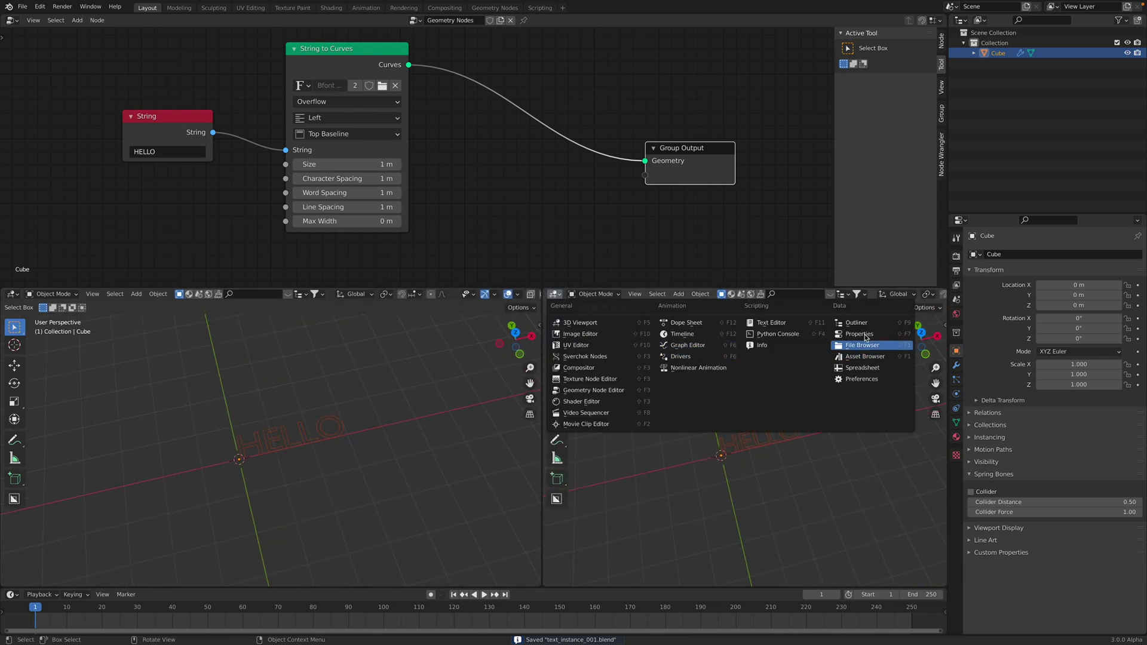
{"action": "left_click", "coordinate": [862, 368]}
{"action": "left_click", "coordinate": [571, 410]}
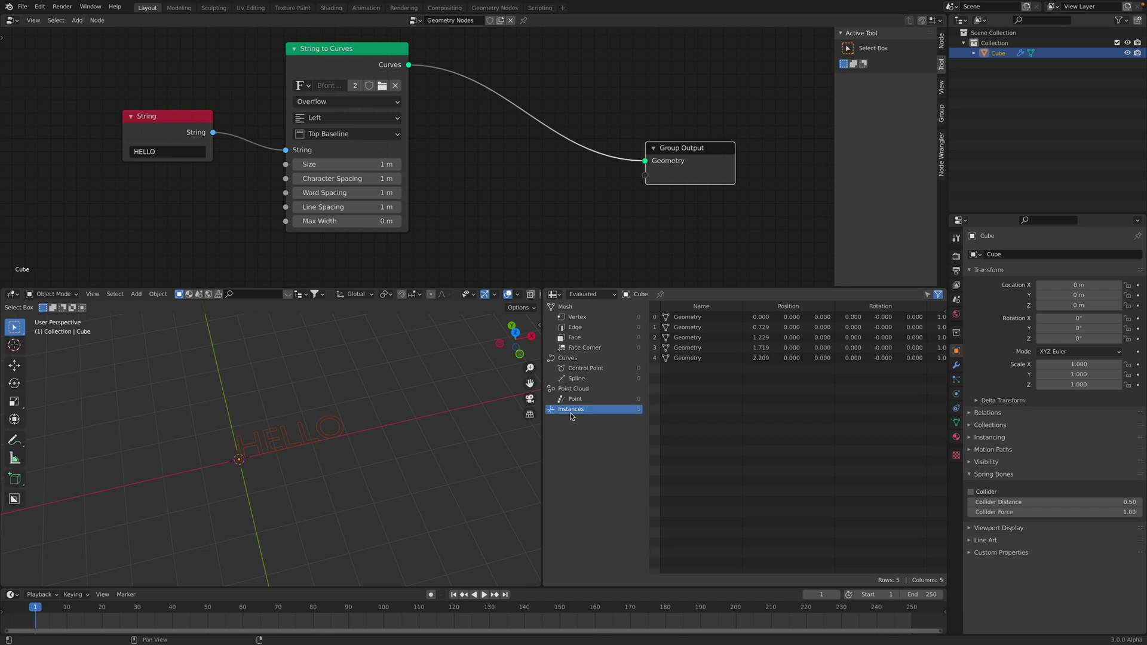
{"action": "middle_click_drag", "start_coordinate": [359, 412], "coordinate": [387, 430]}
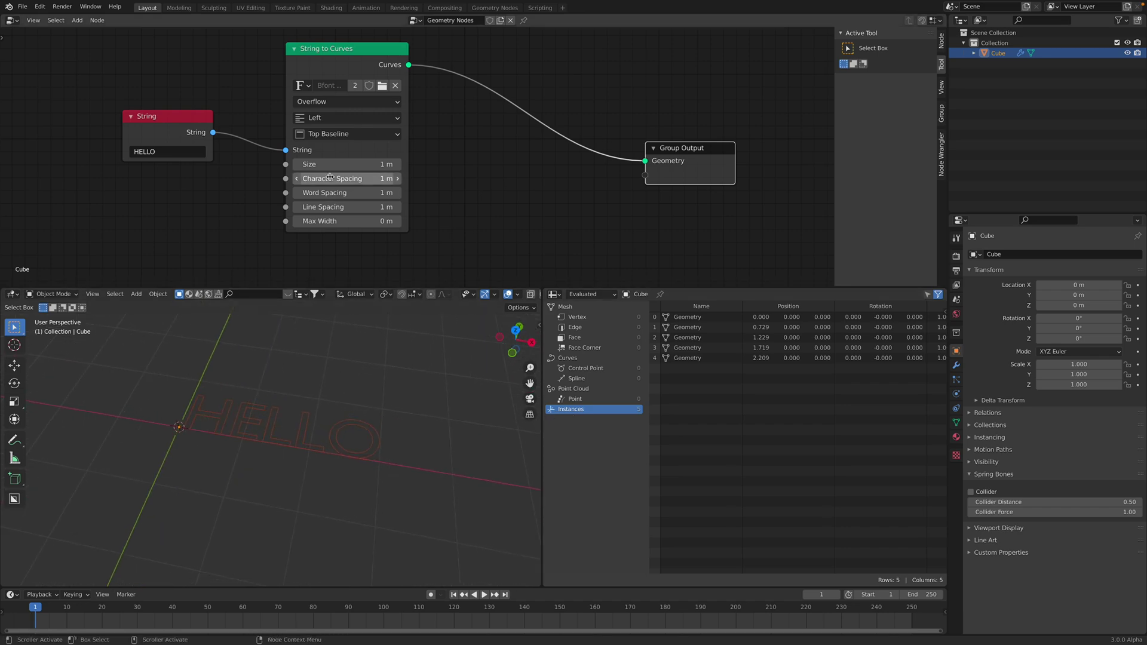
{"action": "left_click_drag", "start_coordinate": [335, 97], "coordinate": [345, 101]}
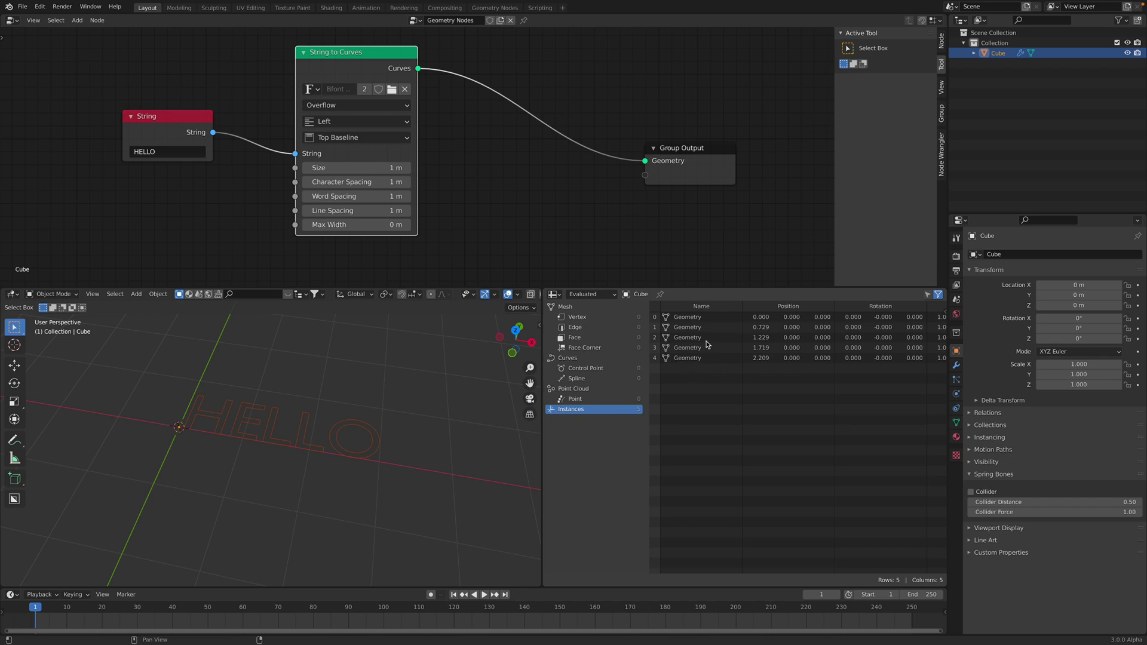
Add a Fill Curve node on the link between the String to Curves node and the Group Output
{"action": "key", "text": "Home"}
{"action": "left_click", "coordinate": [648, 169]}
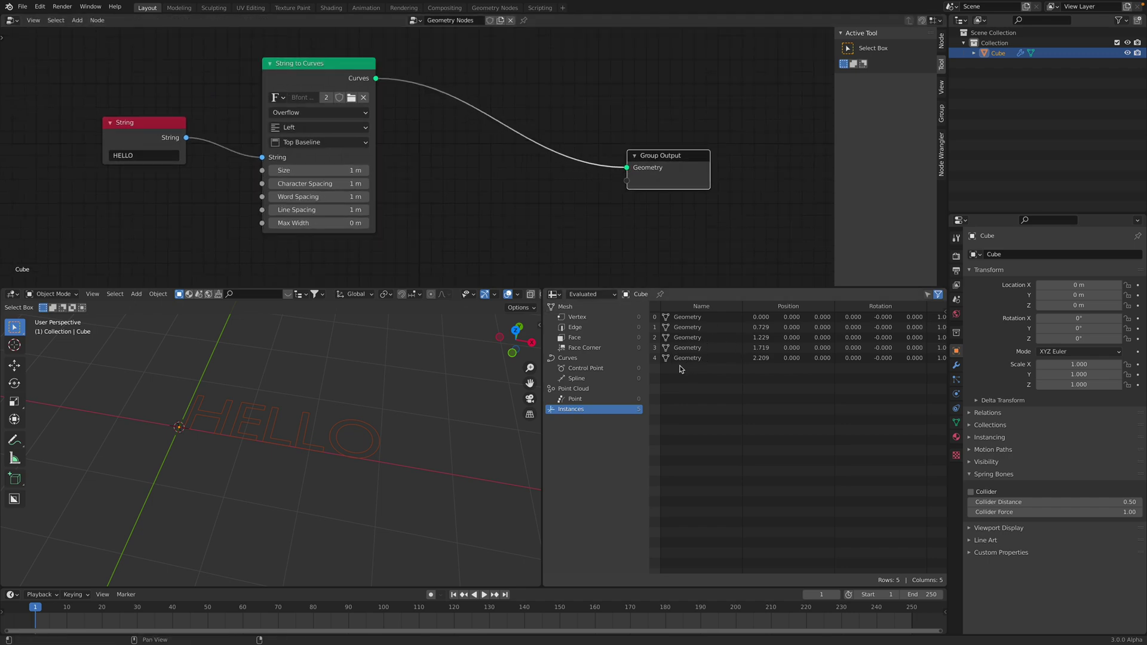
{"action": "key", "text": "shift+a"}
{"action": "left_click", "coordinate": [511, 190]}
{"action": "key", "text": "shift+a"}
{"action": "left_click", "coordinate": [448, 159]}
{"action": "type", "text": "f"}
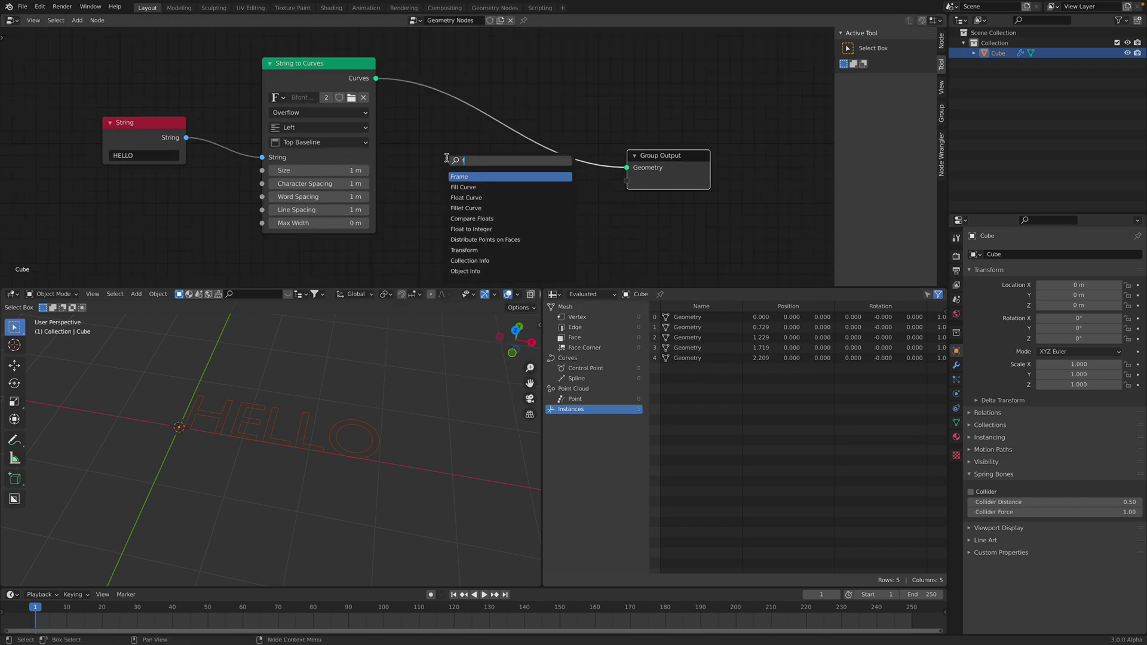
{"action": "type", "text": "ill"}
{"action": "left_click", "coordinate": [454, 175]}
{"action": "left_click", "coordinate": [442, 137]}
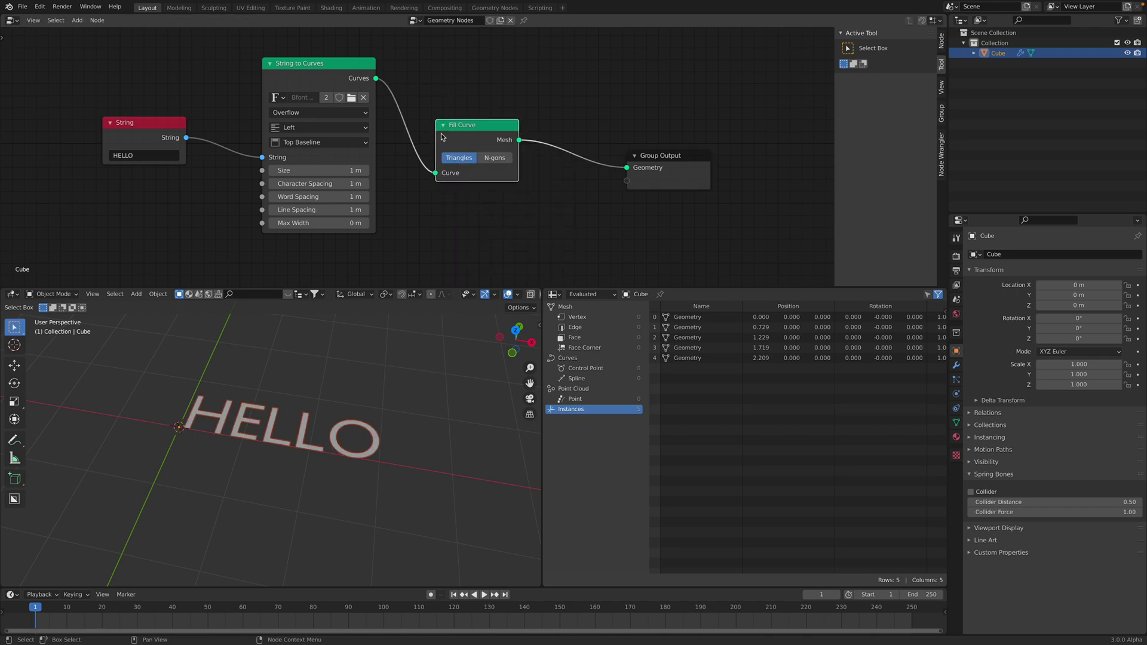
Move Group Output farther away and insert a Fillet Curve node between String to Curves and Fill Curve
{"action": "left_click_drag", "start_coordinate": [647, 156], "coordinate": [719, 163]}
{"action": "key", "text": "shift+a"}
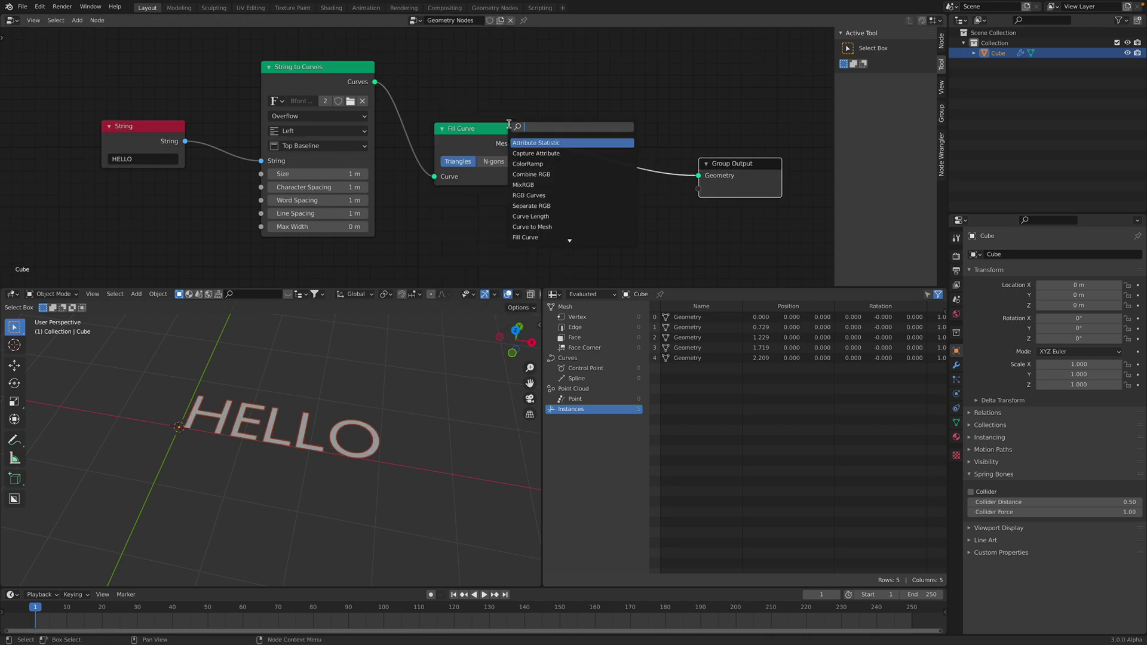
{"action": "type", "text": "fill"}
{"action": "key", "text": "Down"}
{"action": "key", "text": "Return"}
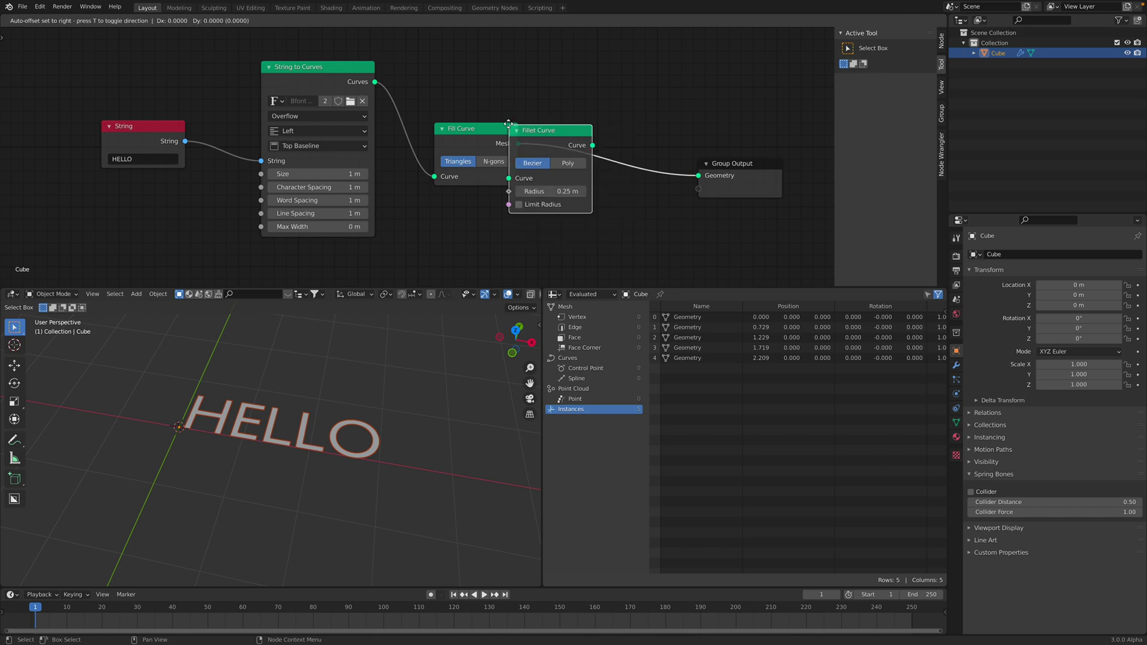
{"action": "left_click", "coordinate": [418, 121]}
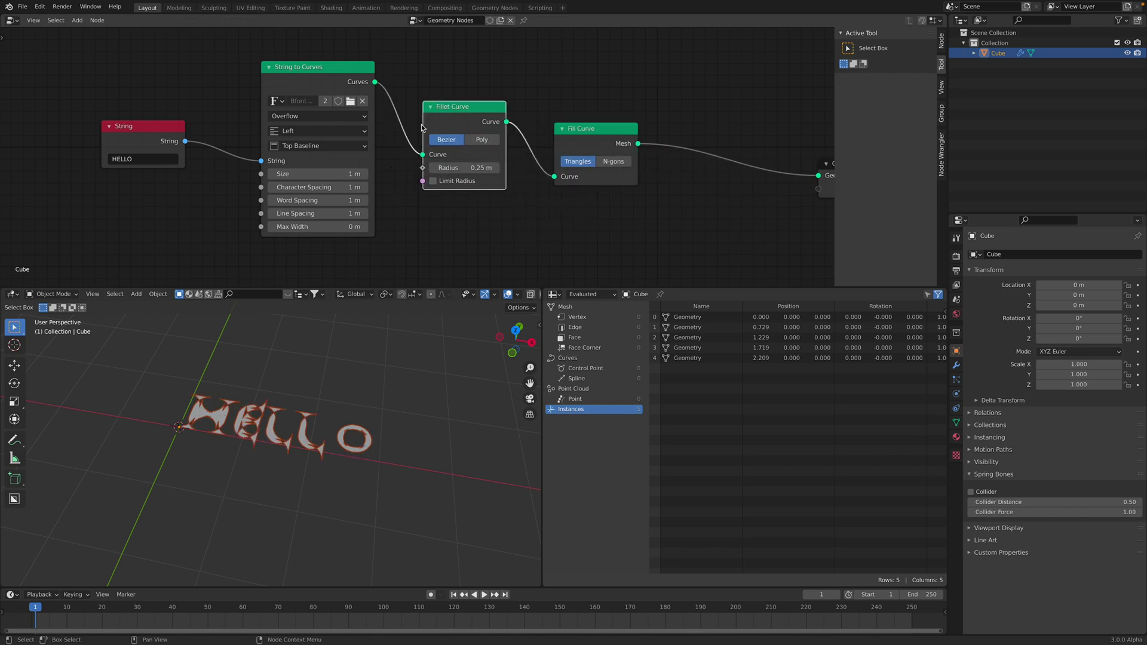
Set the Fillet Curve radius to 0.05 m and save the file
{"action": "left_click_drag", "start_coordinate": [455, 169], "coordinate": [430, 169]}
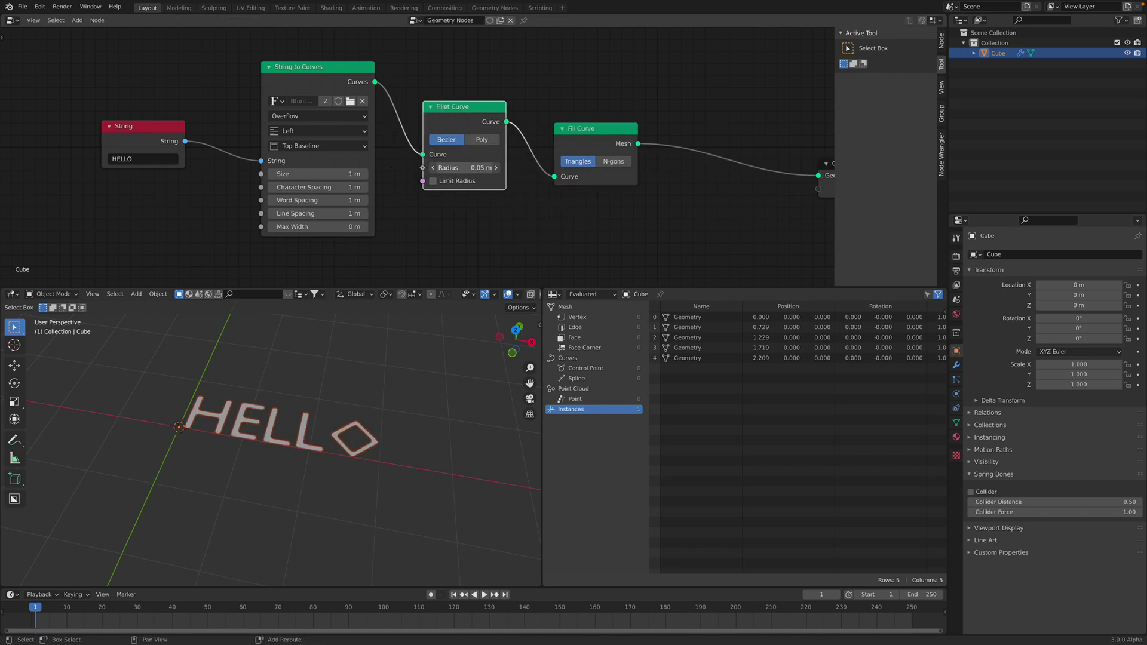
{"action": "middle_click_drag", "start_coordinate": [312, 440], "coordinate": [331, 461]}
{"action": "scroll", "coordinate": [257, 453], "scroll_direction": "up", "scroll_amount": 2}
{"action": "key", "text": "ctrl+s"}
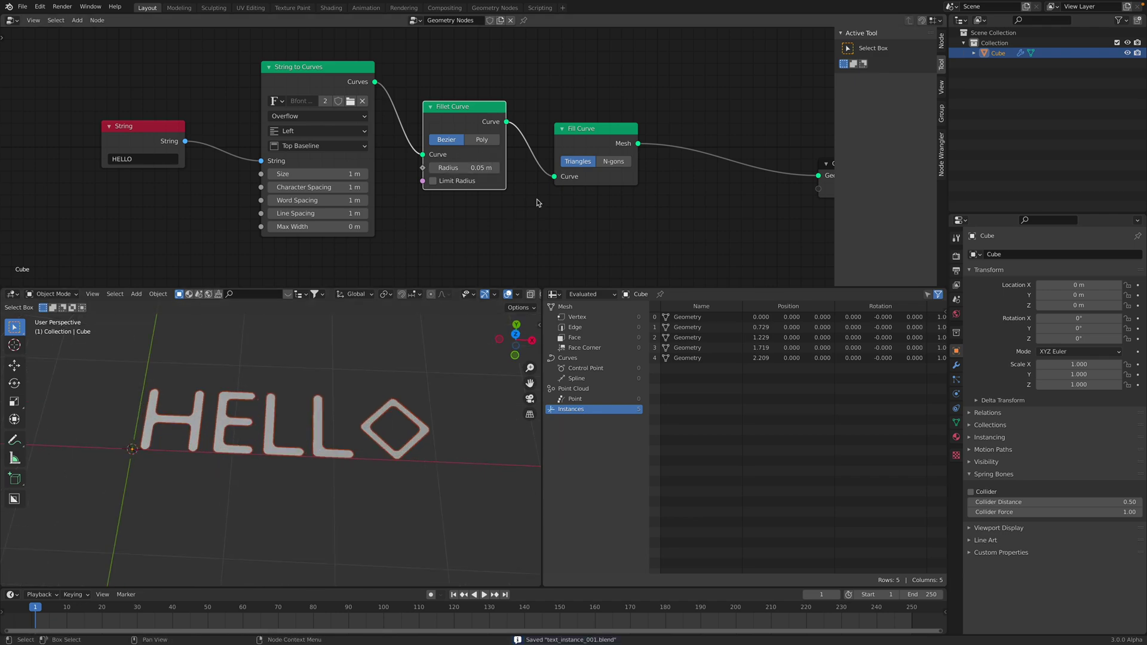
Make room before Group Output and insert a Scale Instances node between Fill Curve and Group Output
{"action": "middle_click_drag", "start_coordinate": [711, 198], "coordinate": [584, 194]}
{"action": "scroll", "coordinate": [584, 194], "scroll_direction": "down", "scroll_amount": 2}
{"action": "left_click_drag", "start_coordinate": [681, 159], "coordinate": [730, 171]}
{"action": "key", "text": "shift+a"}
{"action": "left_click", "coordinate": [604, 128]}
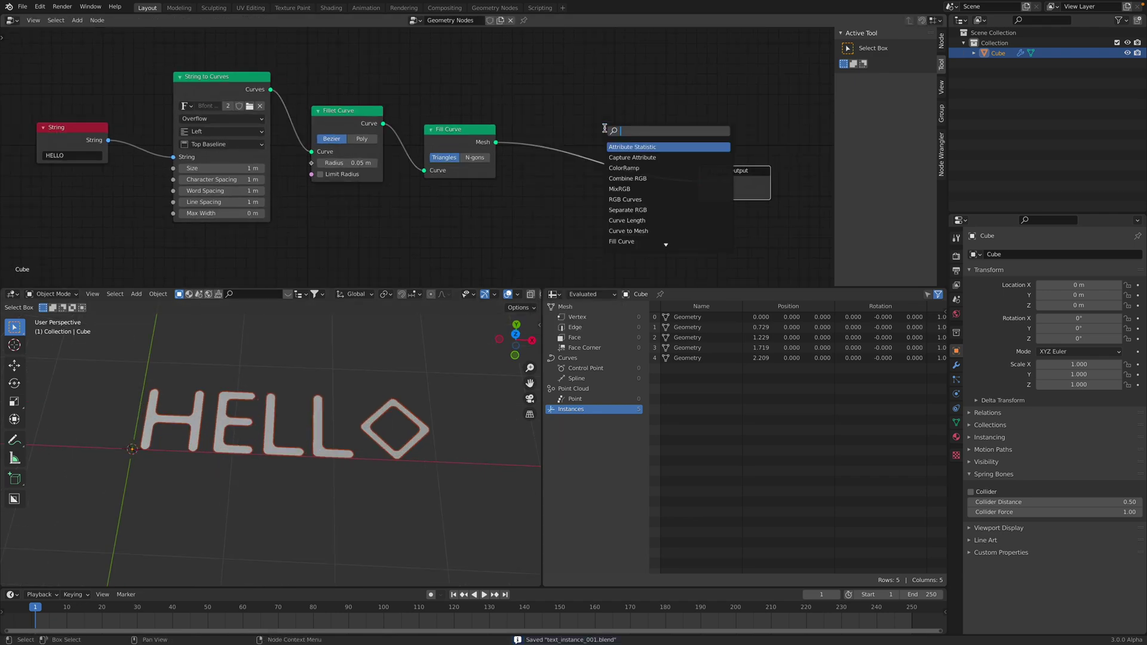
{"action": "type", "text": "insta"}
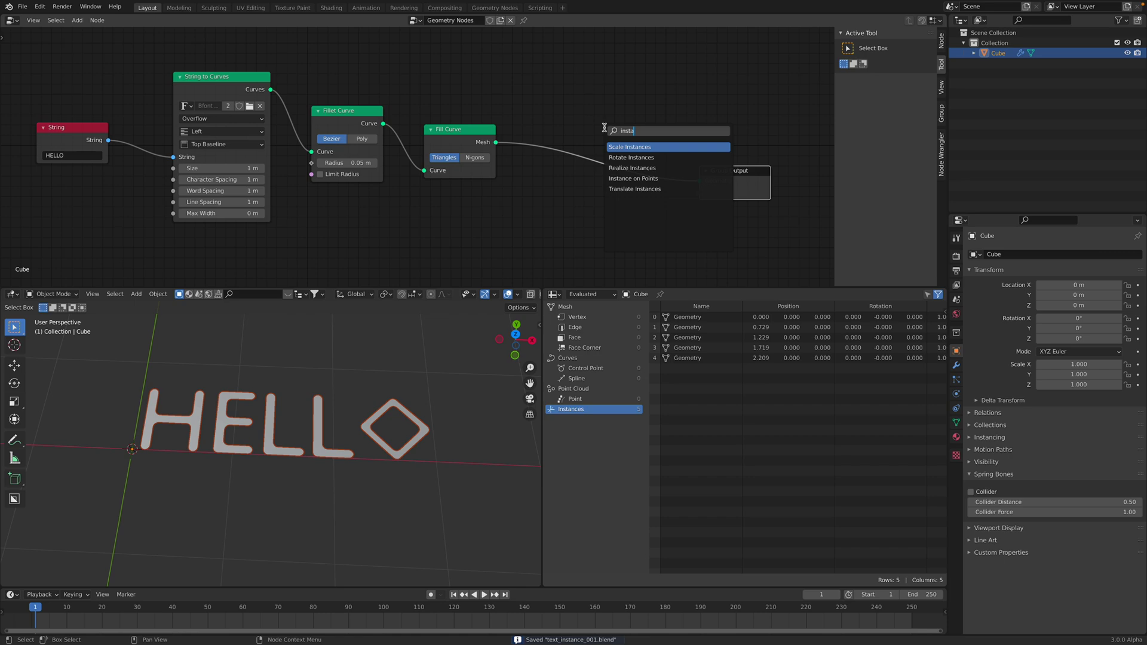
{"action": "key", "text": "Return"}
{"action": "left_click", "coordinate": [574, 123]}
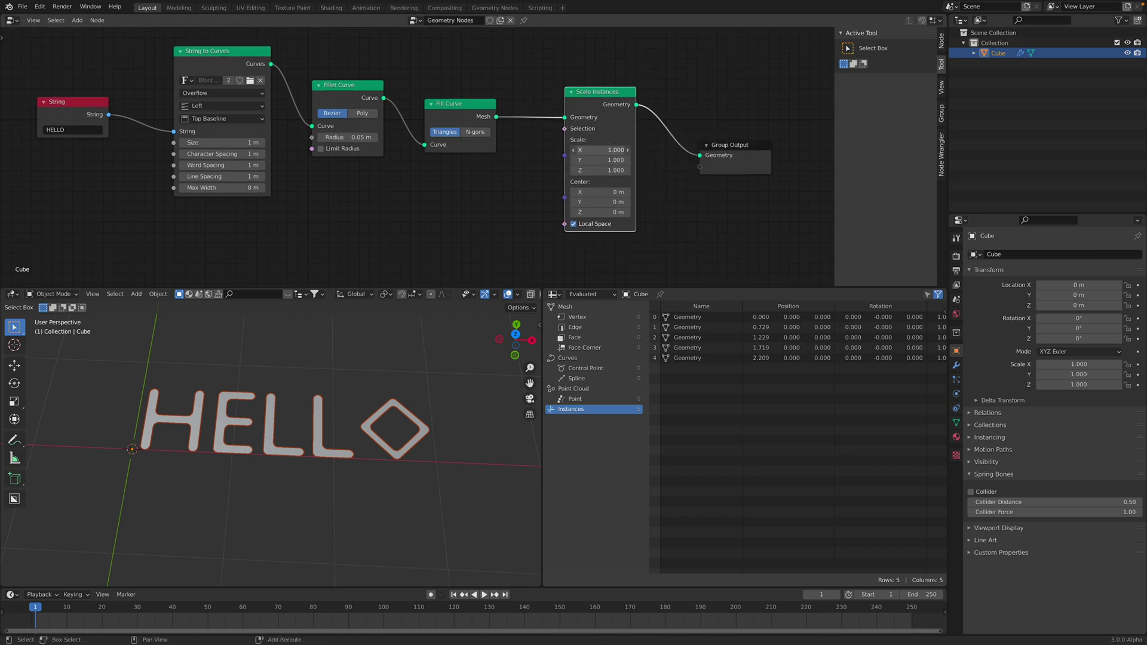
Set the Scale Instances scale to 1.120 on all axes, space out the last two nodes, and save the file
{"action": "mouse_move", "coordinate": [600, 150]}
{"action": "left_mouse_down"}
{"action": "mouse_move", "coordinate": [600, 170]}
{"action": "mouse_move", "coordinate": [568, 171]}
{"action": "mouse_move", "coordinate": [605, 170]}
{"action": "left_mouse_up"}
{"action": "mouse_move", "coordinate": [605, 150]}
{"action": "left_mouse_down"}
{"action": "mouse_move", "coordinate": [591, 171]}
{"action": "mouse_move", "coordinate": [634, 170]}
{"action": "mouse_move", "coordinate": [610, 170]}
{"action": "left_mouse_up"}
{"action": "left_click_drag", "start_coordinate": [616, 103], "coordinate": [634, 78]}
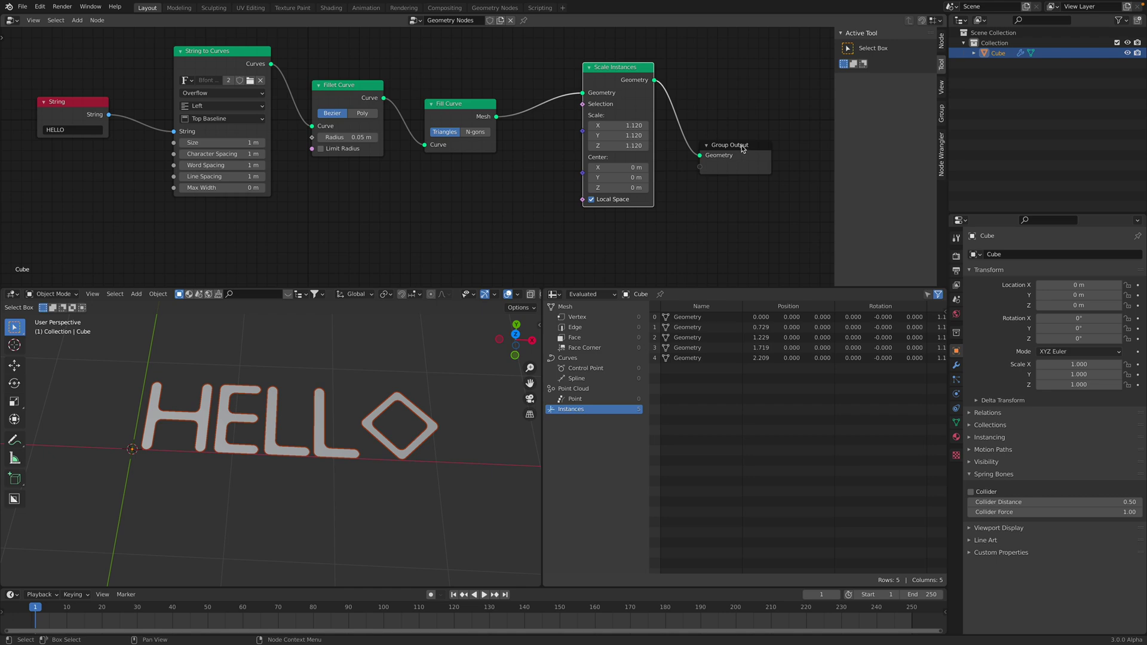
{"action": "left_click_drag", "start_coordinate": [742, 145], "coordinate": [768, 132]}
{"action": "key", "text": "ctrl+s"}
Try a Center of 0.22 m on all axes of Scale Instances, and reset it to 0 m
{"action": "middle_click_drag", "start_coordinate": [610, 179], "coordinate": [616, 203]}
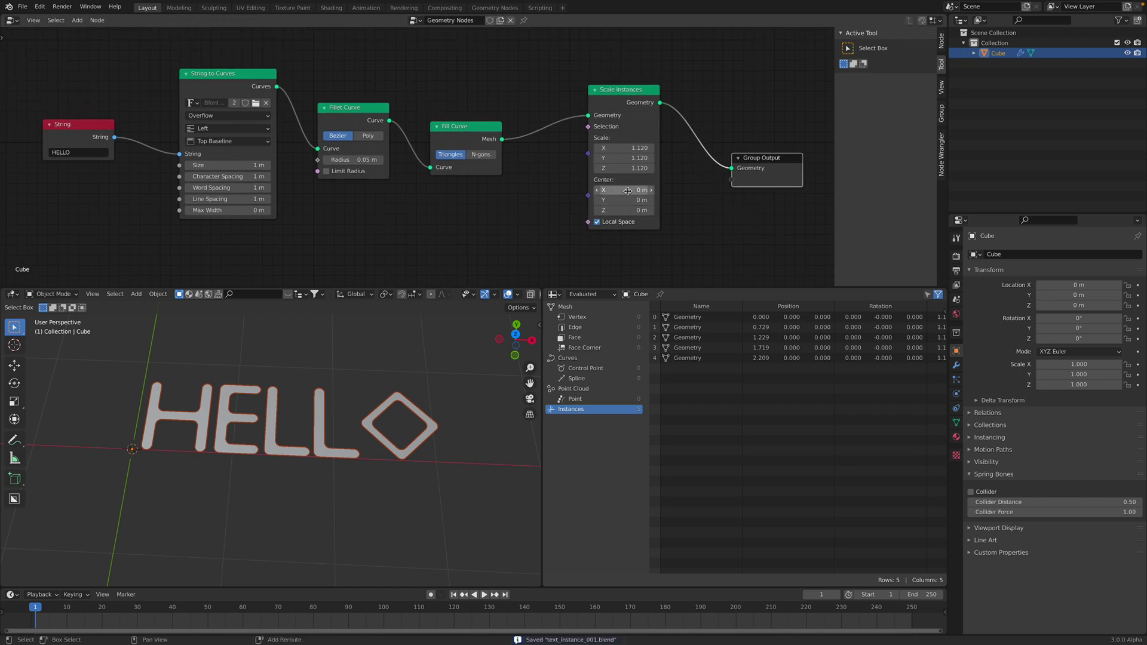
{"action": "mouse_move", "coordinate": [628, 191]}
{"action": "left_mouse_down"}
{"action": "mouse_move", "coordinate": [641, 191]}
{"action": "mouse_move", "coordinate": [628, 211]}
{"action": "left_mouse_up"}
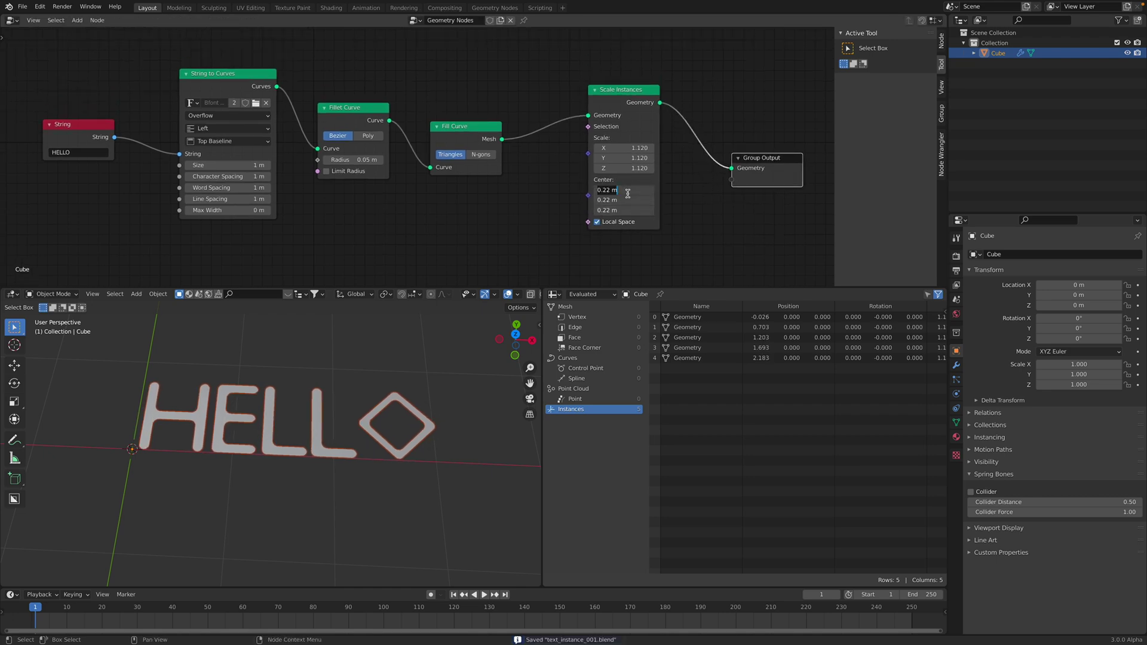
{"action": "type", "text": "0"}
{"action": "key", "text": "Return"}
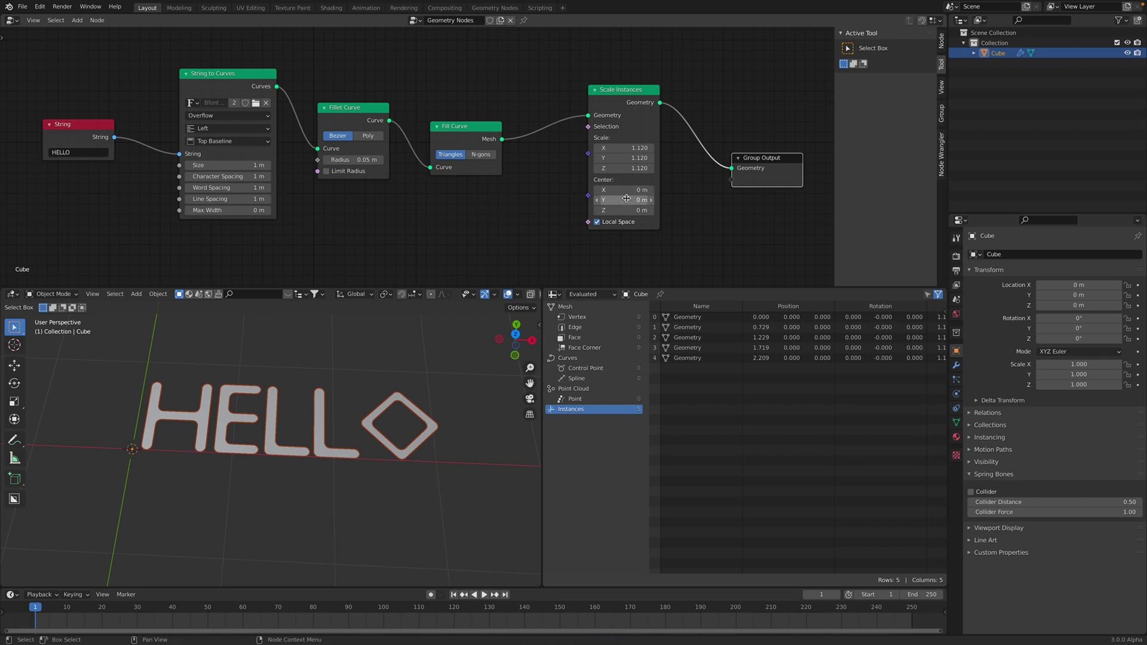
Add a Random Value node and connect its Value output to the Scale input of Scale Instances
{"action": "middle_click_drag", "start_coordinate": [596, 203], "coordinate": [606, 169]}
{"action": "scroll", "coordinate": [518, 171], "scroll_direction": "down", "scroll_amount": 1}
{"action": "key", "text": "shift+a"}
{"action": "type", "text": "s"}
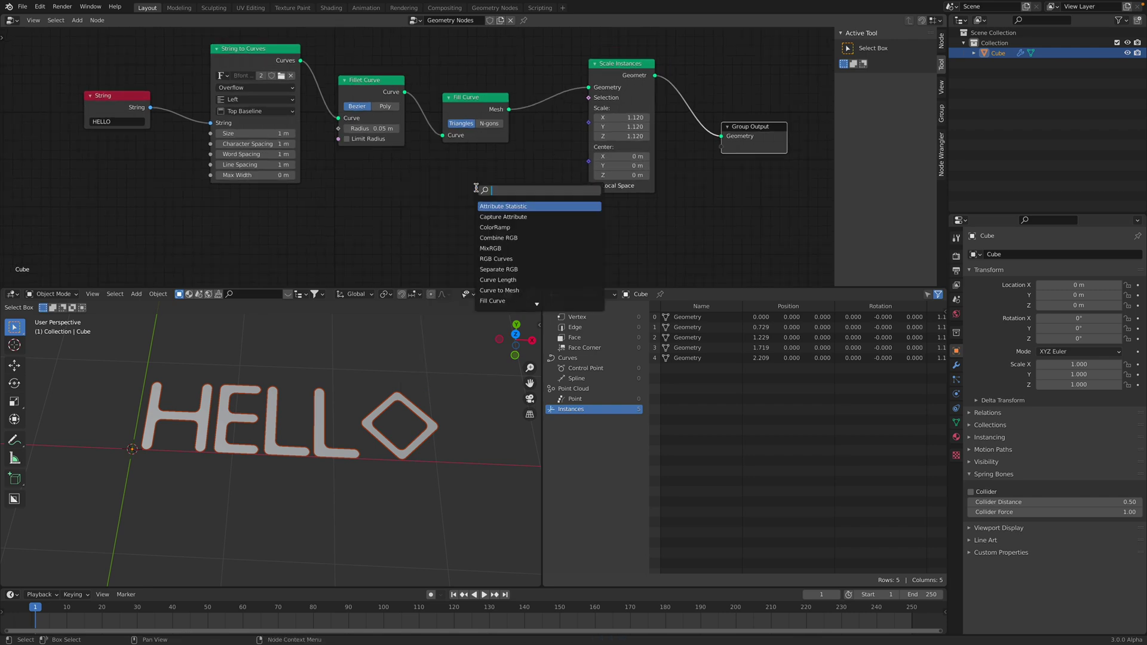
{"action": "type", "text": "random"}
{"action": "key", "text": "Return"}
{"action": "left_click", "coordinate": [516, 191]}
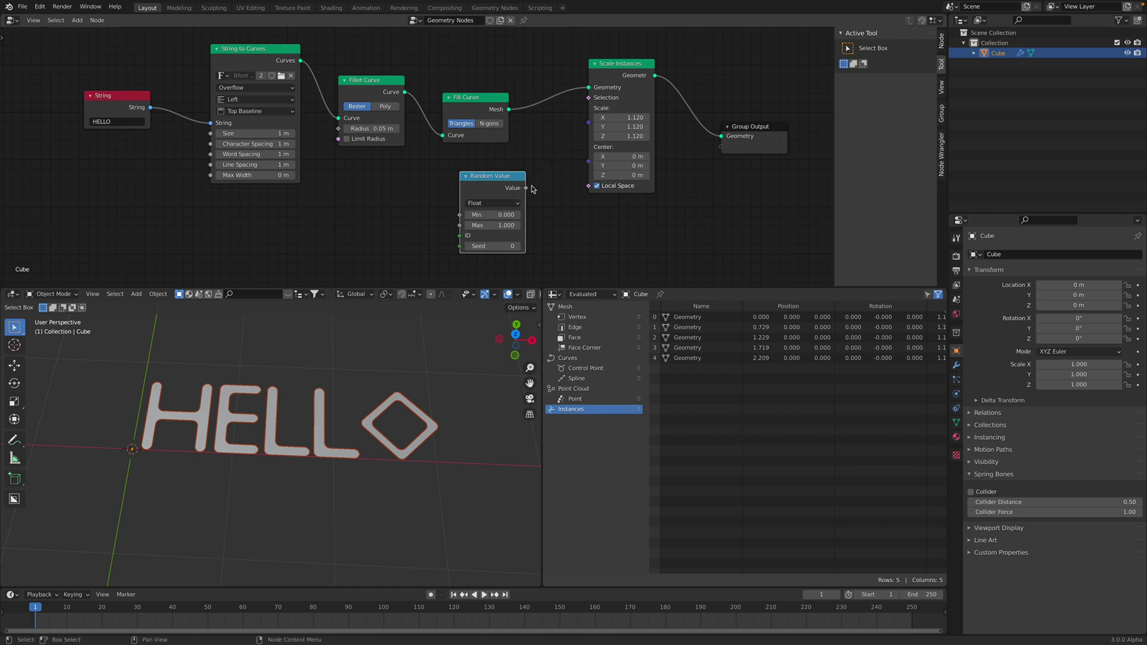
{"action": "left_click_drag", "start_coordinate": [579, 136], "coordinate": [589, 123]}
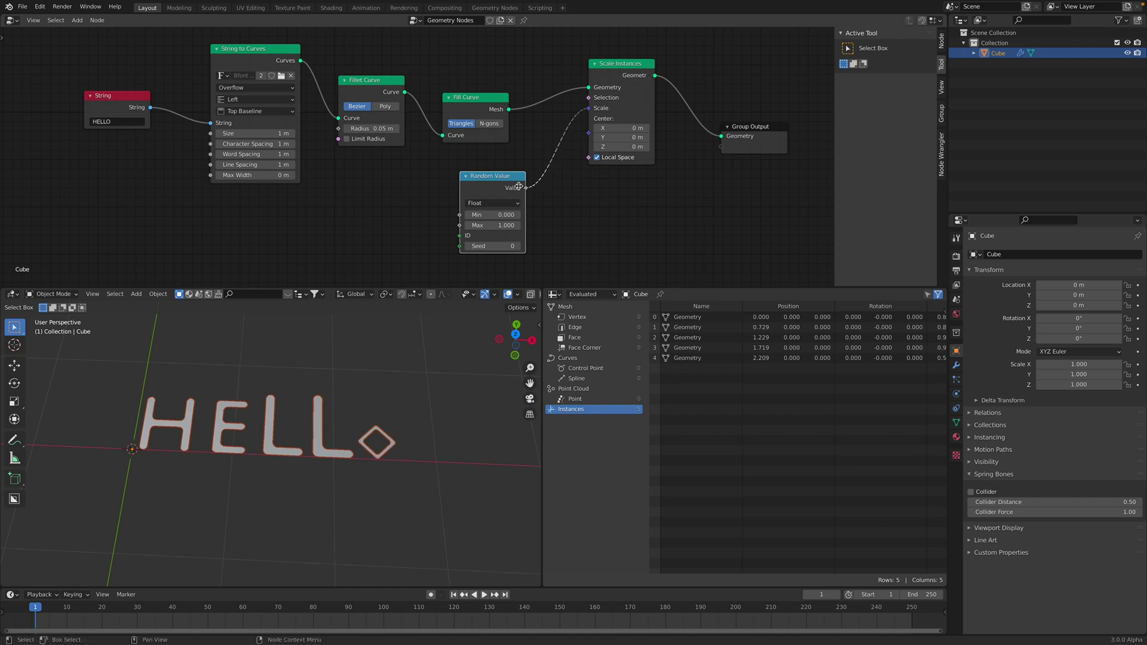
Set the Random Value node to Min 0.360, Max 1.700 and Seed 268
{"action": "left_click", "coordinate": [491, 224]}
{"action": "left_click_drag", "start_coordinate": [480, 246], "coordinate": [536, 246]}
{"action": "mouse_move", "coordinate": [291, 409]}
{"action": "middle_mouse_down"}
{"action": "mouse_move", "coordinate": [297, 418]}
{"action": "mouse_move", "coordinate": [274, 423]}
{"action": "middle_mouse_up"}
{"action": "left_click_drag", "start_coordinate": [490, 246], "coordinate": [584, 246]}
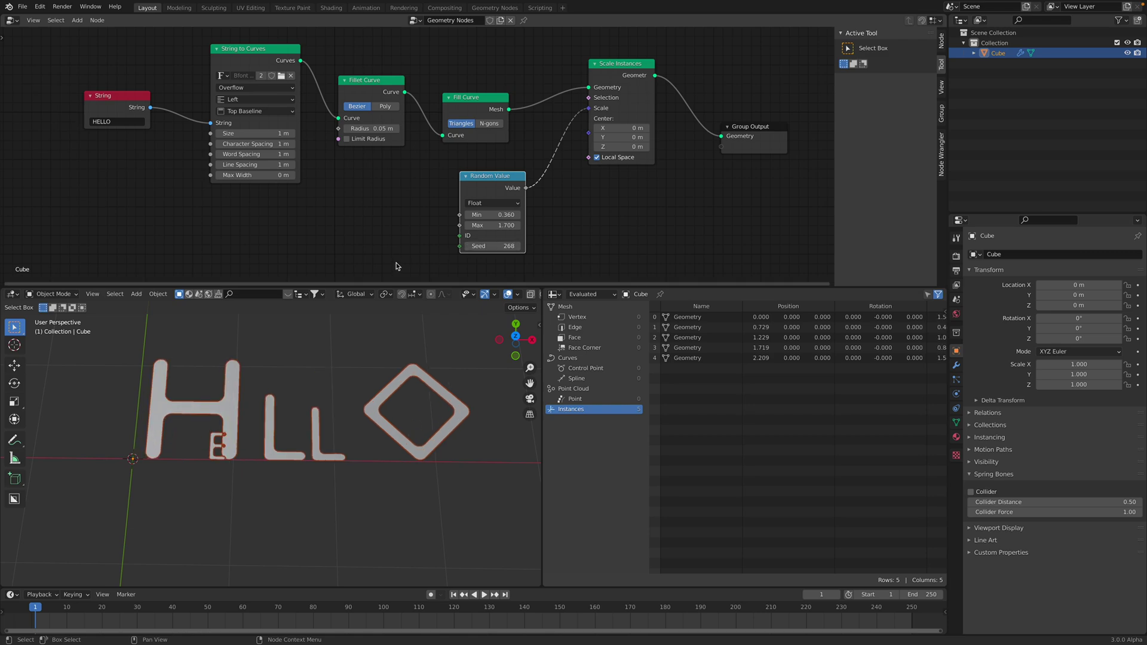
Save the file and move the Group Output node farther from Scale Instances
{"action": "middle_click_drag", "start_coordinate": [701, 78], "coordinate": [604, 114]}
{"action": "key", "text": "ctrl+s"}
{"action": "left_click_drag", "start_coordinate": [657, 164], "coordinate": [743, 148]}
{"action": "key", "text": "shift+a"}
{"action": "left_click", "coordinate": [632, 89]}
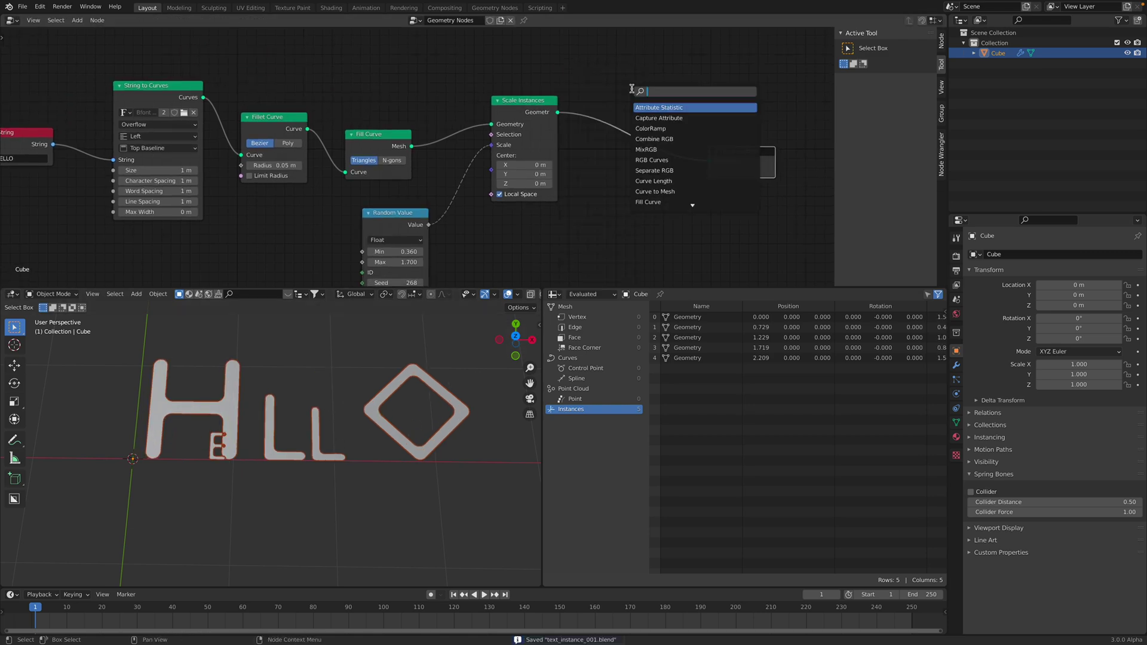
{"action": "type", "text": "tr"}
{"action": "key", "text": "Return"}
{"action": "left_click", "coordinate": [589, 174]}
{"action": "key", "text": "x"}
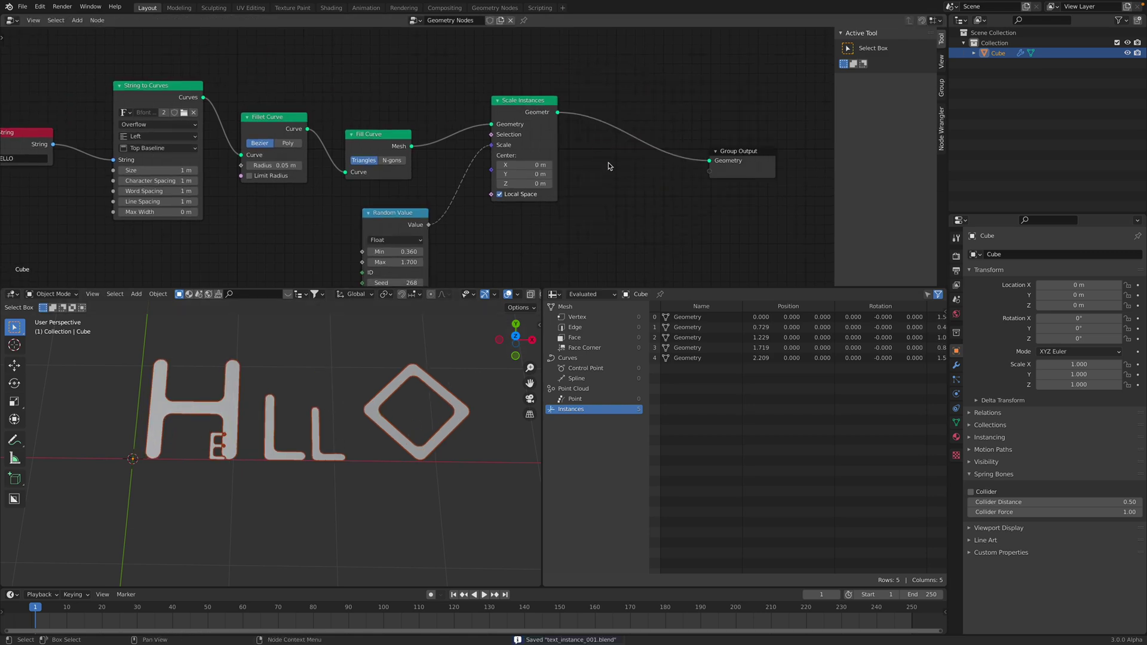
Insert a Translate Instances node between Scale Instances and Group Output, and save the file
{"action": "key", "text": "shift+a"}
{"action": "left_click", "coordinate": [609, 163]}
{"action": "type", "text": "instan"}
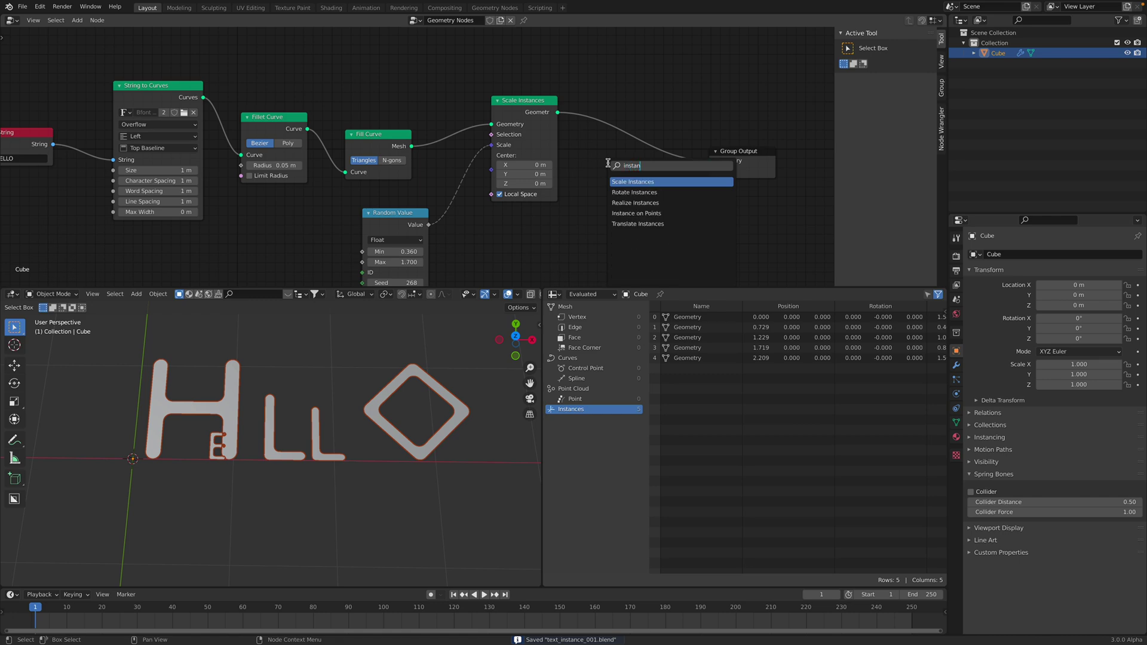
{"action": "key", "text": "Down"}
{"action": "key", "text": "Down"}
{"action": "key", "text": "Down"}
{"action": "key", "text": "Down"}
{"action": "key", "text": "Return"}
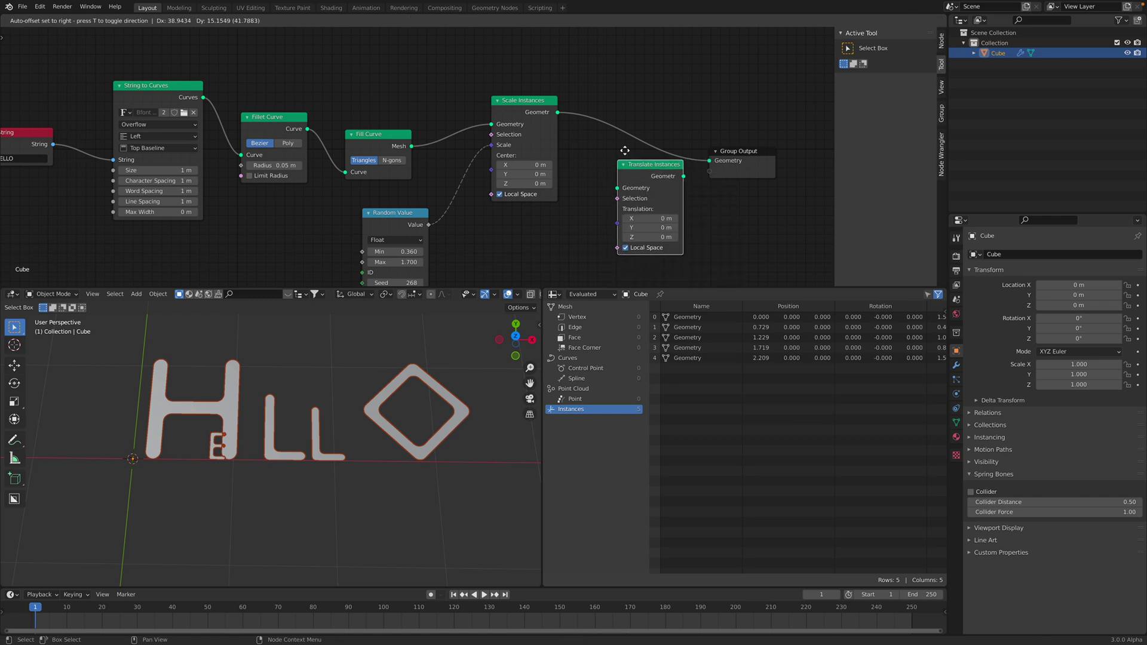
{"action": "left_click", "coordinate": [612, 114]}
{"action": "middle_click_drag", "start_coordinate": [687, 192], "coordinate": [690, 137]}
{"action": "key", "text": "ctrl+s"}
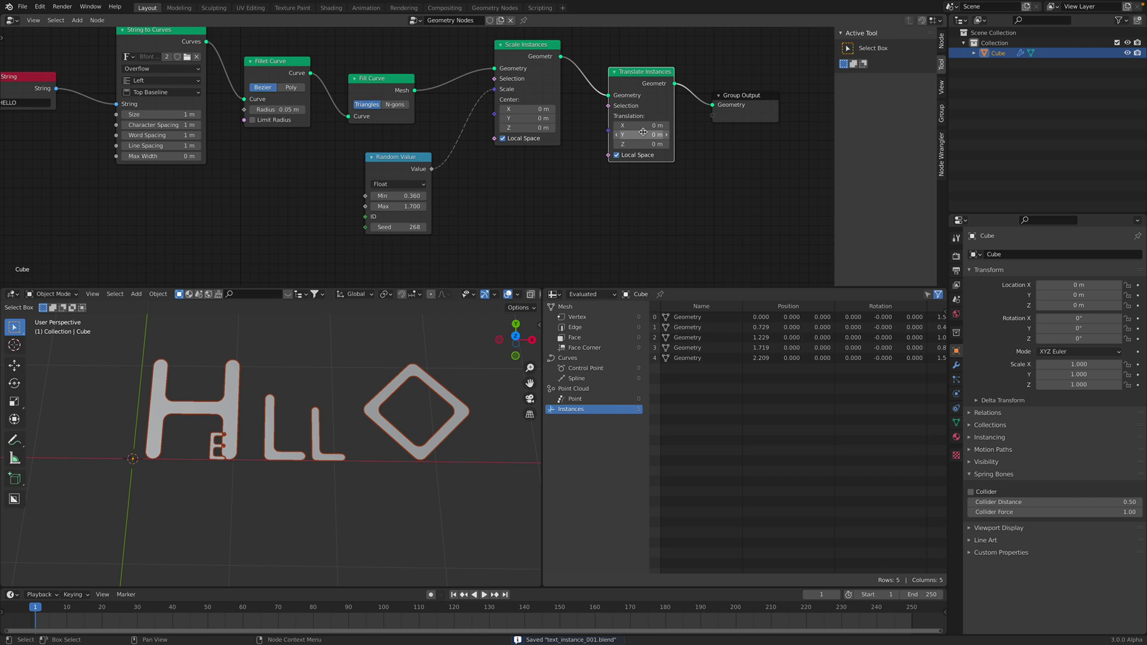
Set the Translate Instances translation to X -0.24 m, Y -0.32 m, Z 0.58 m and nudge the node toward Group Output
{"action": "mouse_move", "coordinate": [643, 125]}
{"action": "left_mouse_down"}
{"action": "mouse_move", "coordinate": [705, 126]}
{"action": "mouse_move", "coordinate": [629, 134]}
{"action": "left_mouse_up"}
{"action": "mouse_move", "coordinate": [641, 144]}
{"action": "left_mouse_down"}
{"action": "mouse_move", "coordinate": [680, 144]}
{"action": "mouse_move", "coordinate": [624, 144]}
{"action": "left_mouse_up"}
{"action": "scroll", "coordinate": [379, 434], "scroll_direction": "down", "scroll_amount": 3}
{"action": "left_click_drag", "start_coordinate": [638, 78], "coordinate": [656, 83]}
Duplicate the Random Value node, switch the copy to Vector, and connect its Value to the Translation input of Translate Instances
{"action": "left_click", "coordinate": [404, 157]}
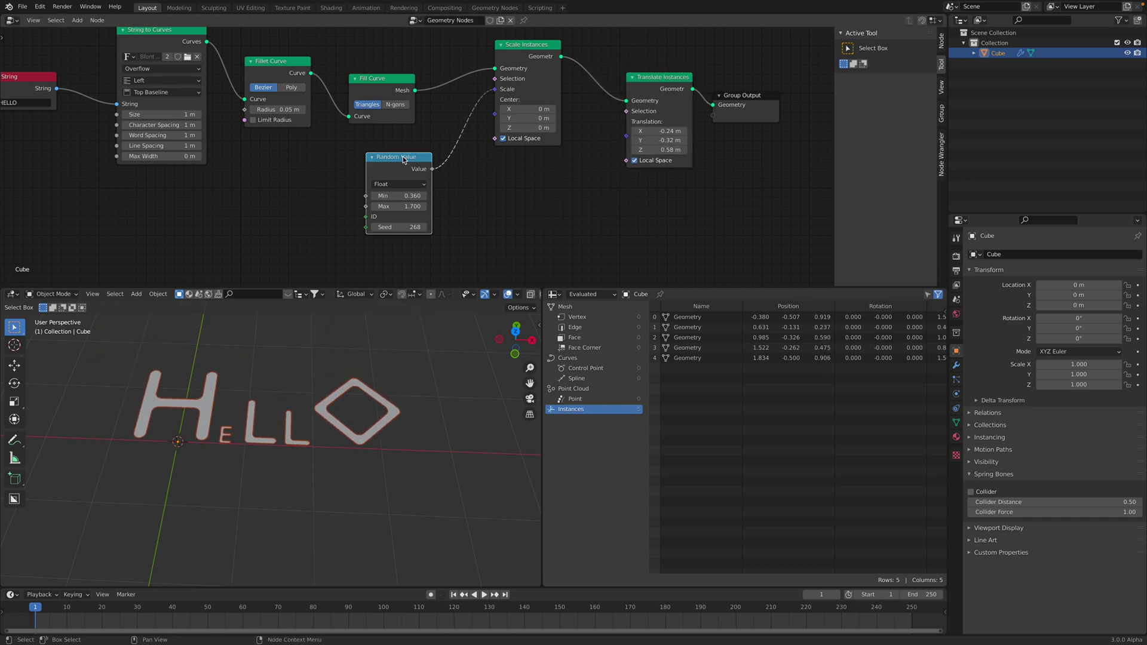
{"action": "key", "text": "shift+d"}
{"action": "left_click", "coordinate": [561, 173]}
{"action": "left_click", "coordinate": [564, 199]}
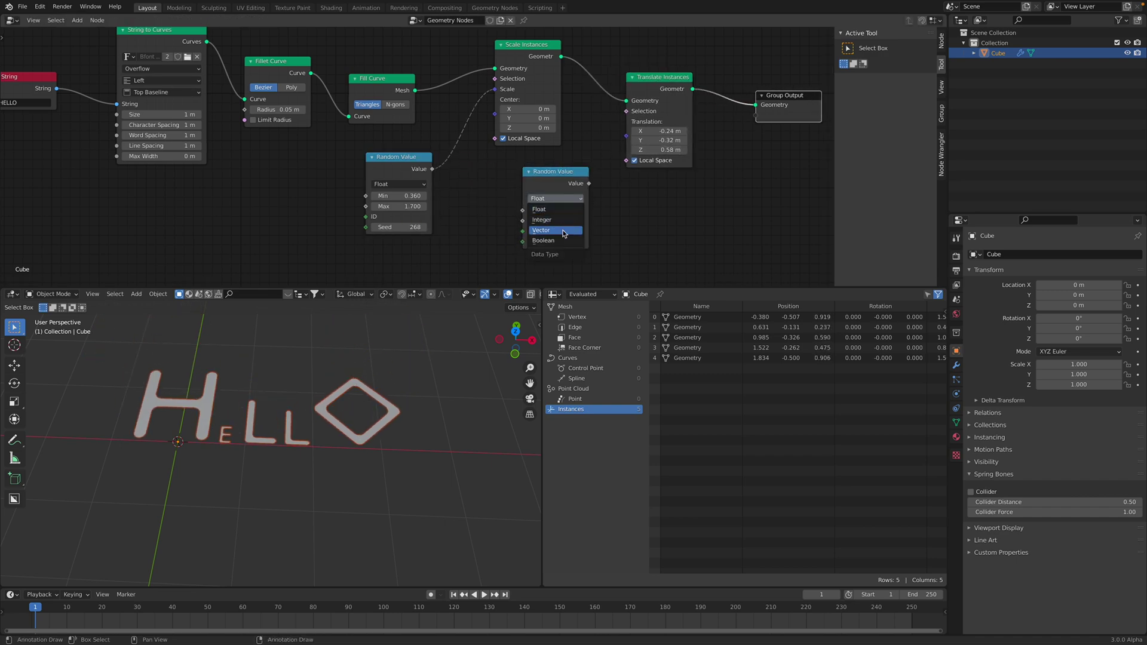
{"action": "left_click", "coordinate": [565, 230]}
{"action": "left_click_drag", "start_coordinate": [581, 191], "coordinate": [561, 178]}
{"action": "left_click_drag", "start_coordinate": [625, 139], "coordinate": [626, 135]}
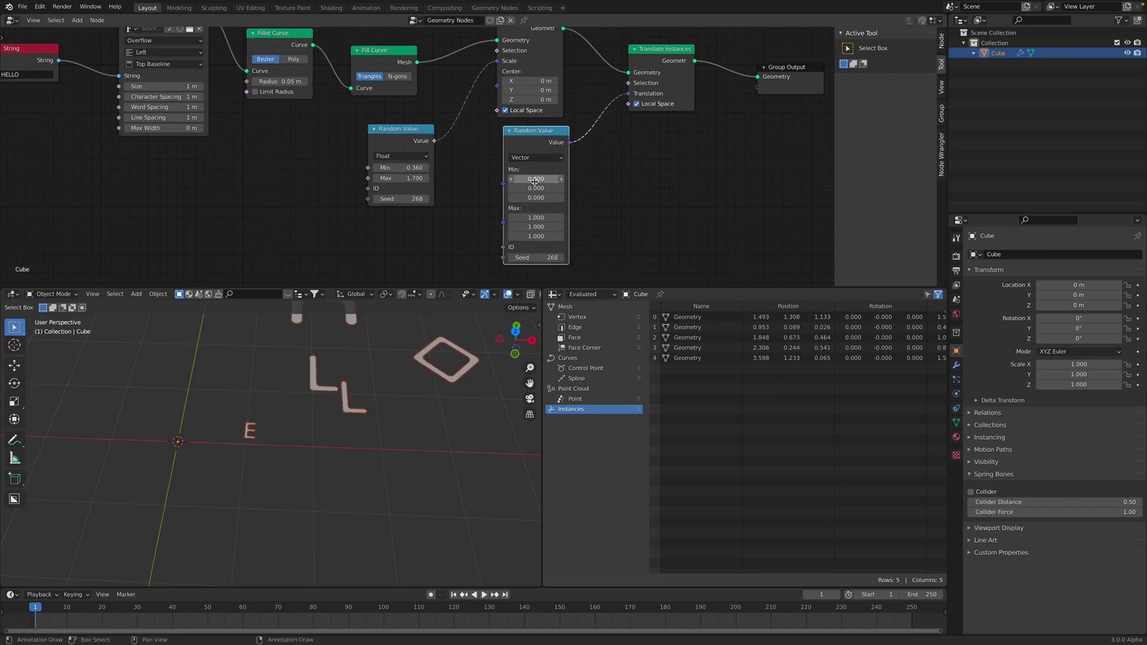
Set the vector Random Value to Min -0.420 and Max 0.060 on all axes with Seed 316, and save the file
{"action": "left_click_drag", "start_coordinate": [532, 179], "coordinate": [518, 218]}
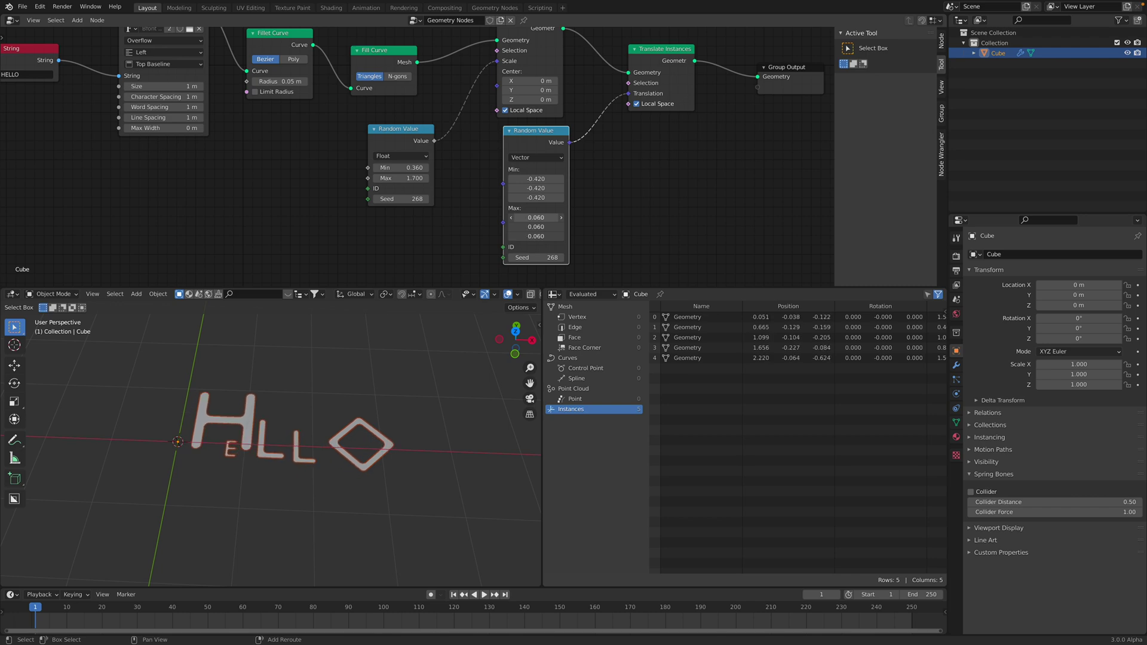
{"action": "mouse_move", "coordinate": [536, 258]}
{"action": "left_mouse_down"}
{"action": "mouse_move", "coordinate": [571, 257]}
{"action": "mouse_move", "coordinate": [511, 257]}
{"action": "mouse_move", "coordinate": [541, 258]}
{"action": "left_mouse_up"}
{"action": "middle_click_drag", "start_coordinate": [318, 438], "coordinate": [336, 438]}
{"action": "key", "text": "ctrl+s"}
Enable the fake user for the Geometry Nodes node group
{"action": "scroll", "coordinate": [236, 208], "scroll_direction": "down", "scroll_amount": 2}
{"action": "middle_click_drag", "start_coordinate": [236, 208], "coordinate": [280, 226]}
{"action": "middle_click_drag", "start_coordinate": [411, 179], "coordinate": [394, 178]}
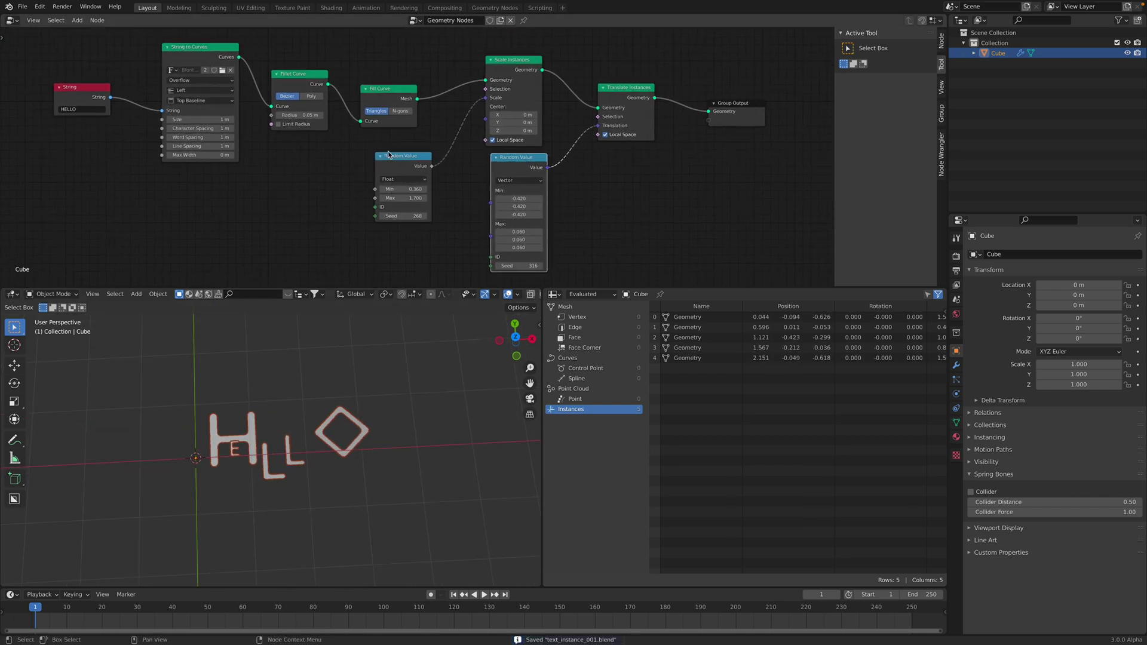
{"action": "left_click", "coordinate": [489, 20]}
Replace the String node's text with BLEND and view the scattered letters from different angles
{"action": "scroll", "coordinate": [216, 135], "scroll_direction": "up", "scroll_amount": 2}
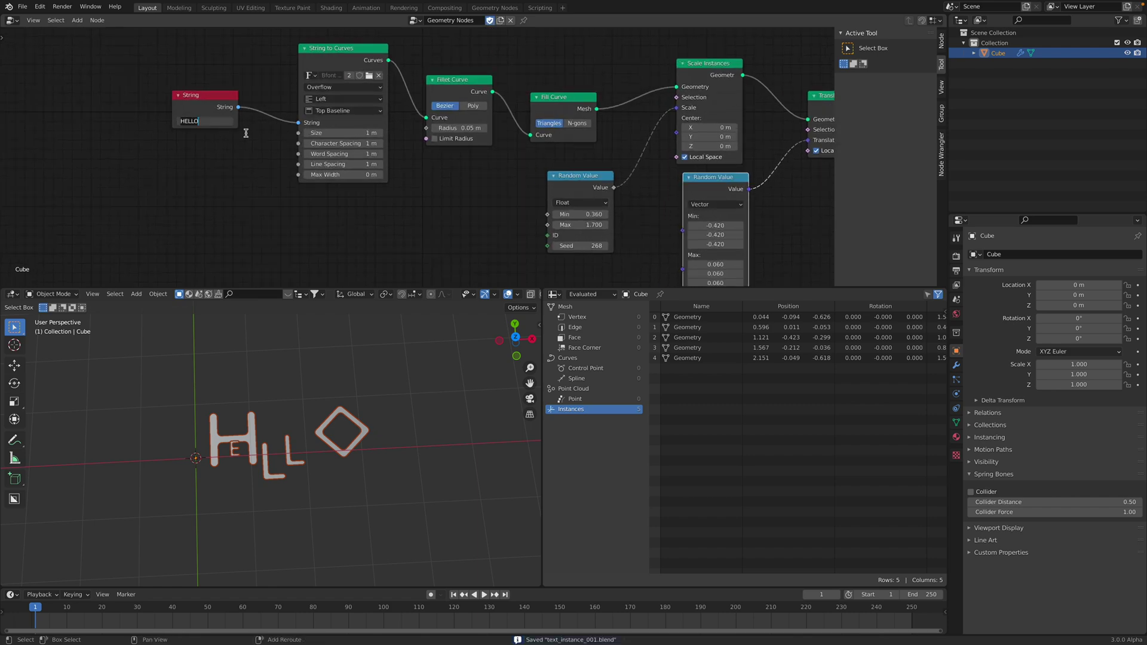
{"action": "type", "text": "D"}
{"action": "key", "text": "Return"}
{"action": "middle_click_drag", "start_coordinate": [317, 520], "coordinate": [436, 361]}
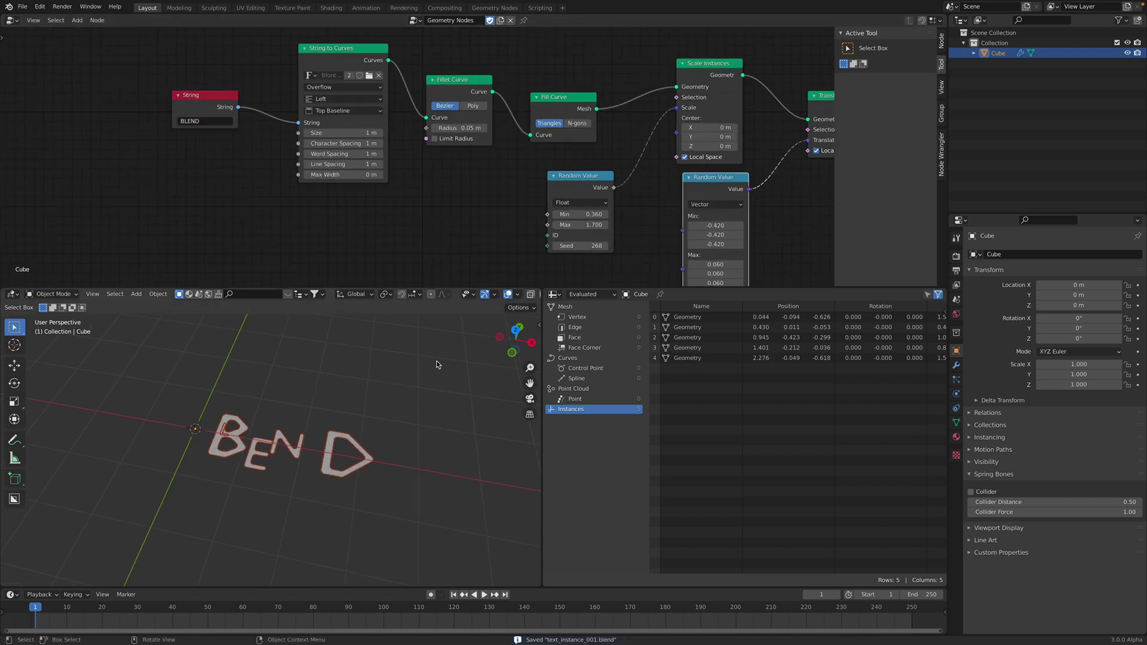
{"action": "middle_click_drag", "start_coordinate": [436, 456], "coordinate": [452, 454]}
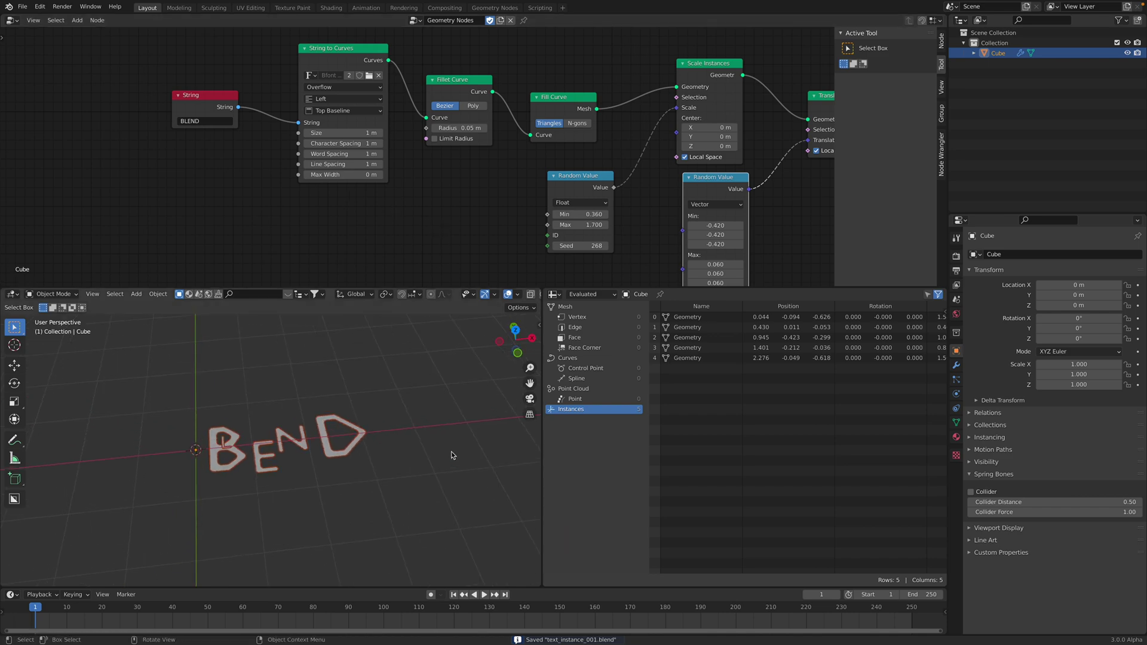
{"action": "middle_click_drag", "start_coordinate": [466, 221], "coordinate": [388, 228]}
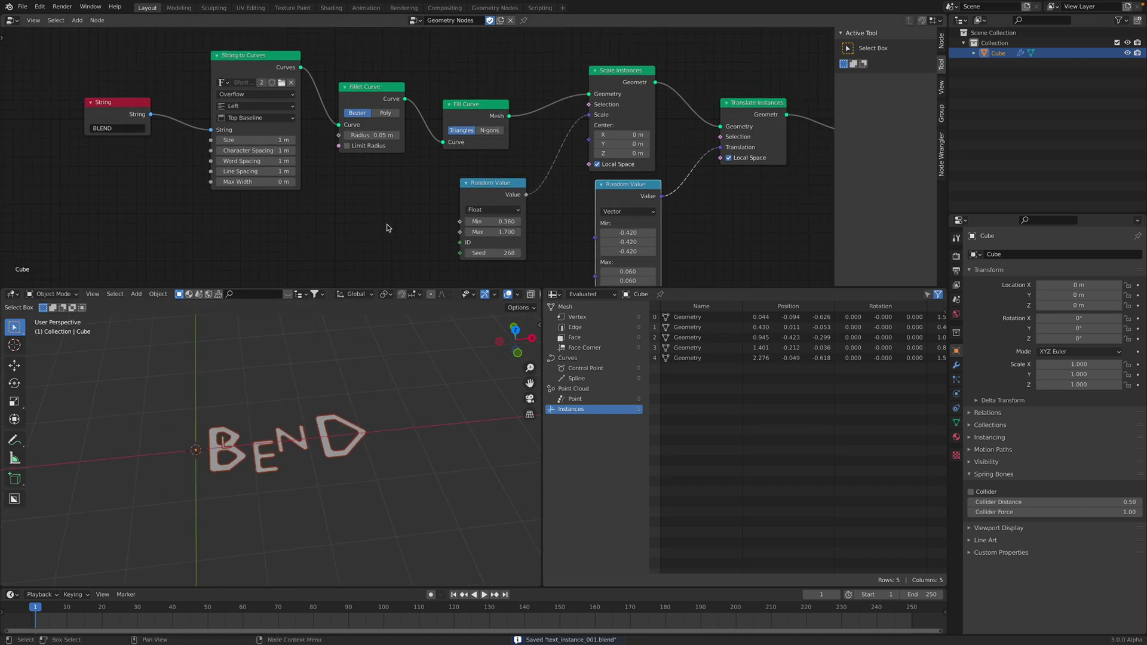
Start a new General file and clear the default object from the scene
{"action": "left_click", "coordinate": [22, 6]}
{"action": "mouse_move", "coordinate": [37, 18]}
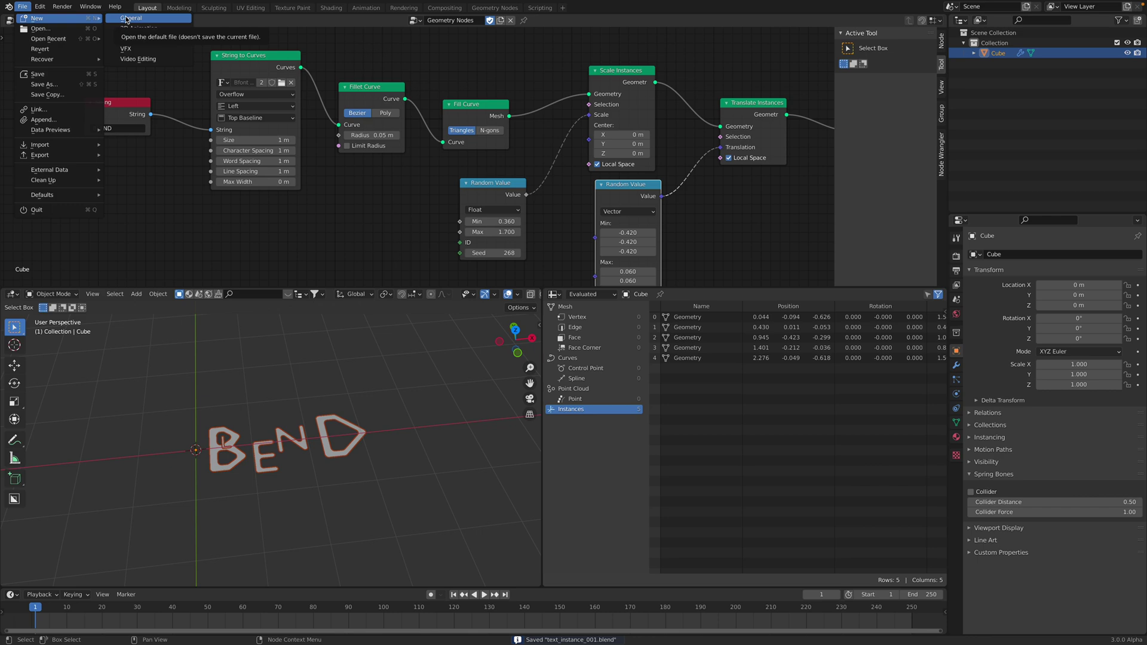
{"action": "left_click", "coordinate": [131, 18]}
{"action": "middle_click_drag", "start_coordinate": [301, 137], "coordinate": [487, 292]}
{"action": "key", "text": "Delete"}
Add an Ico Sphere mesh at the centre of the empty scene
{"action": "key", "text": "shift+a"}
{"action": "mouse_move", "coordinate": [487, 288]}
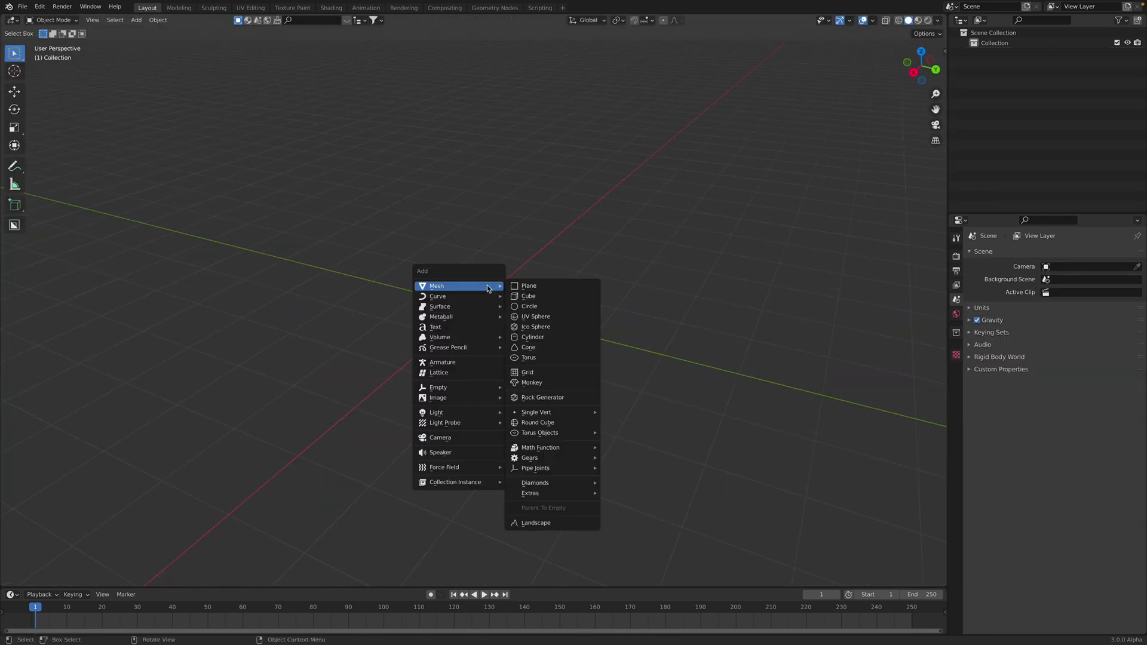
{"action": "left_click", "coordinate": [532, 327]}
{"action": "middle_click_drag", "start_coordinate": [537, 303], "coordinate": [465, 271]}
{"action": "scroll", "coordinate": [556, 263], "scroll_direction": "down", "scroll_amount": 2}
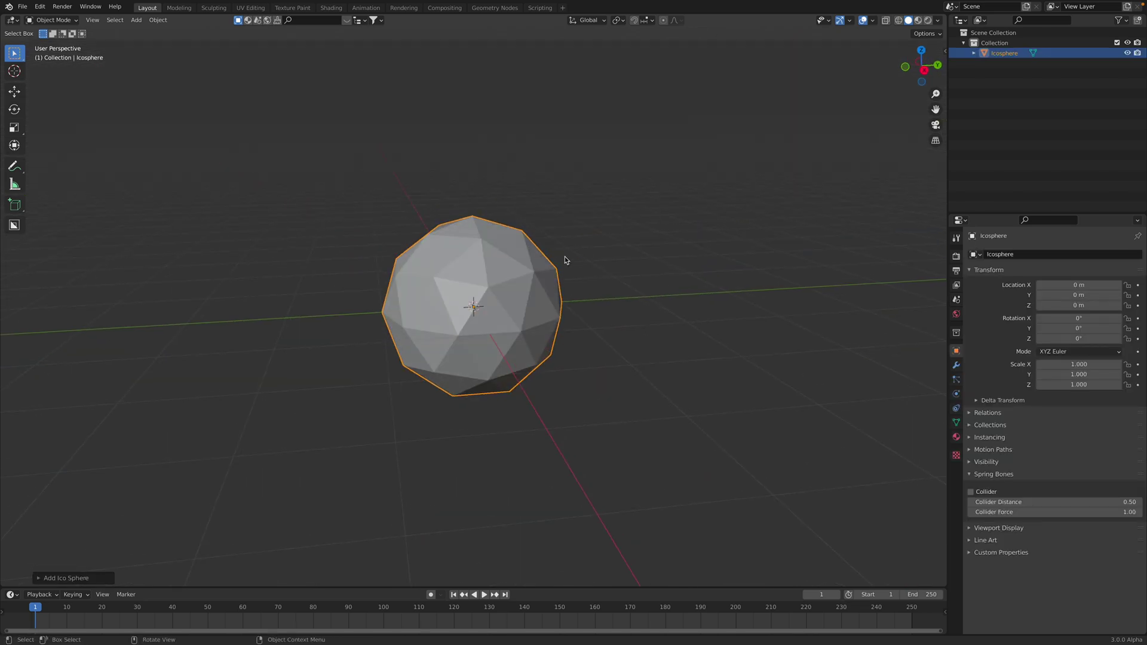
{"action": "middle_click_drag", "start_coordinate": [564, 257], "coordinate": [494, 271]}
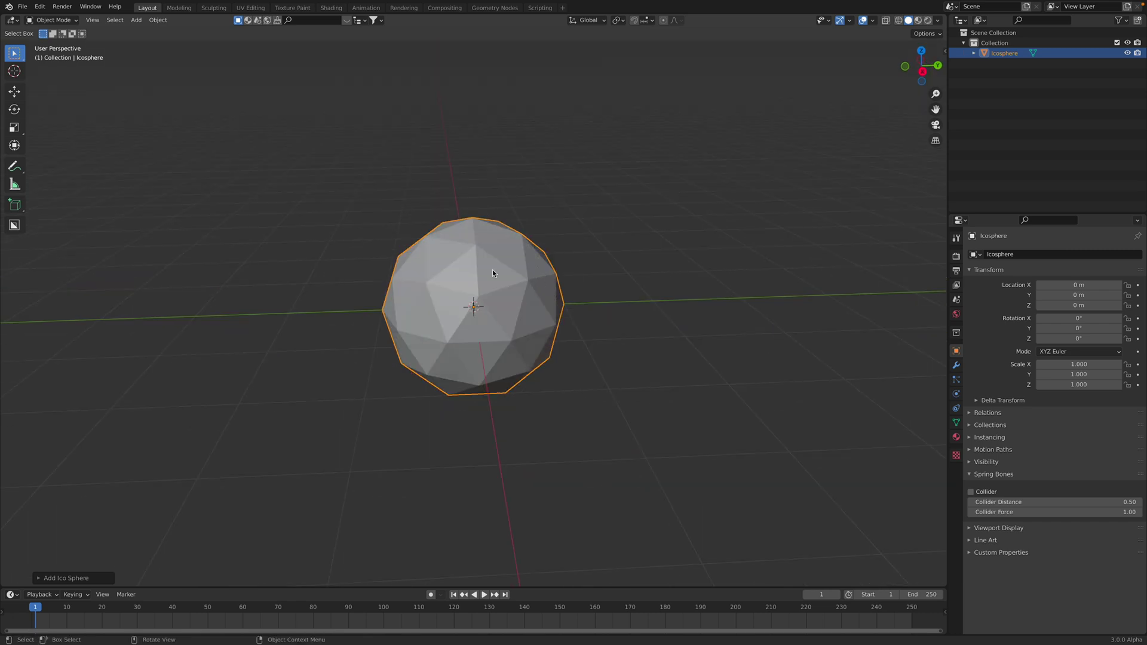
Add an Edge Split modifier to the icosphere, set its Edge Angle to 0°, and apply it
{"action": "left_click", "coordinate": [957, 366]}
{"action": "left_click", "coordinate": [1009, 255]}
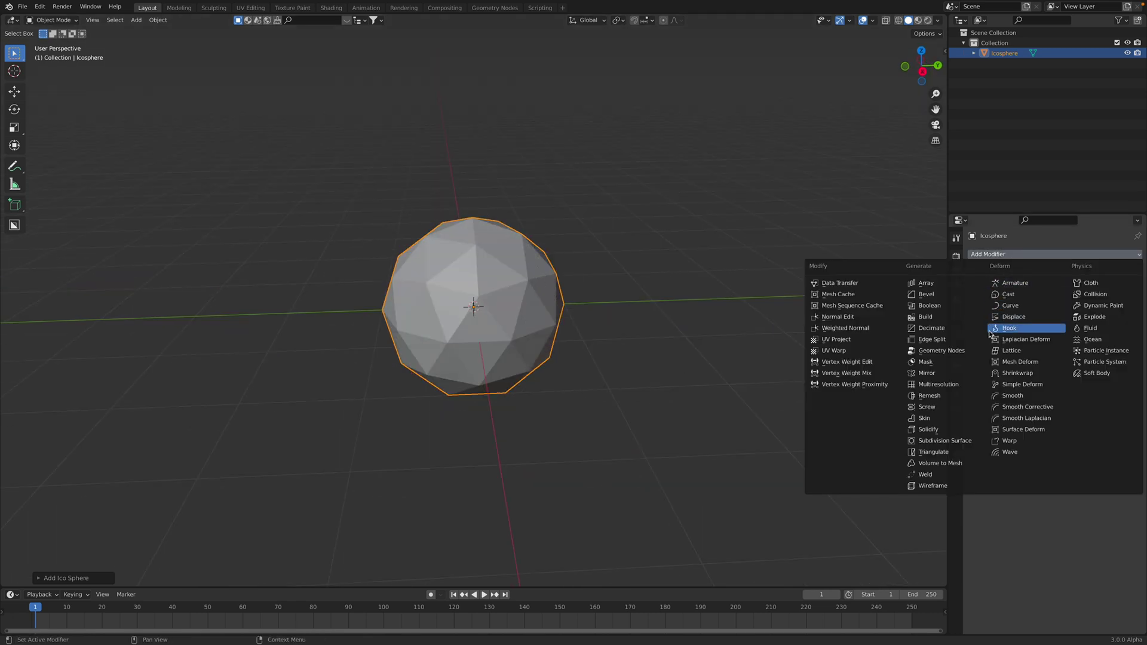
{"action": "left_click", "coordinate": [932, 339]}
{"action": "middle_click_drag", "start_coordinate": [756, 331], "coordinate": [736, 335]}
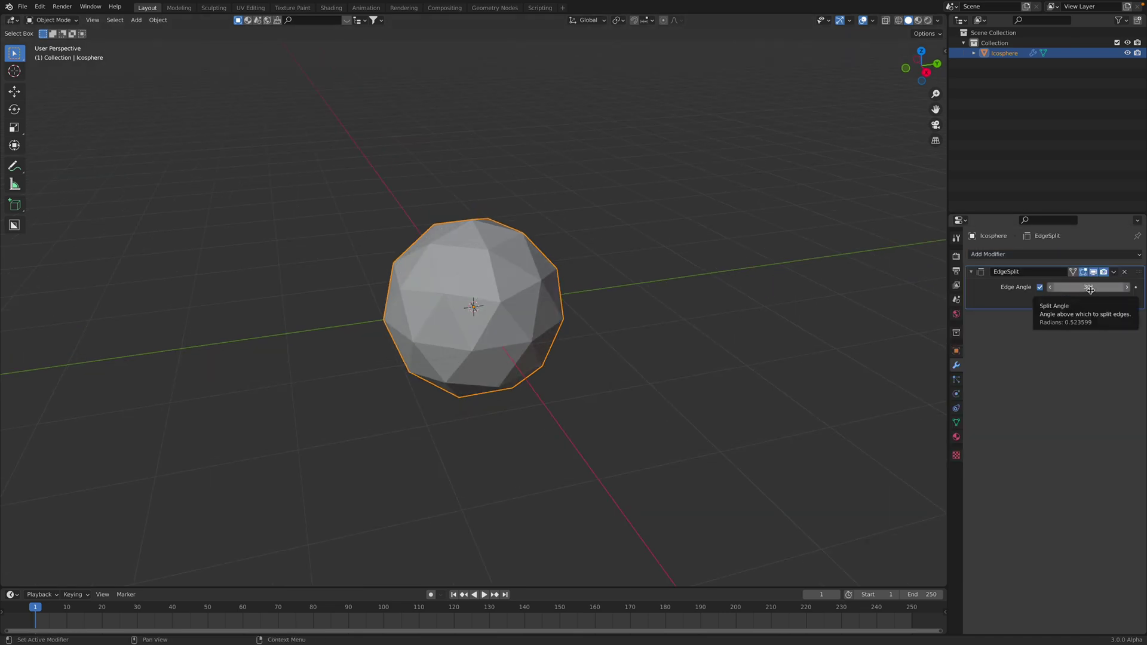
{"action": "left_click_drag", "start_coordinate": [1091, 288], "coordinate": [1072, 289]}
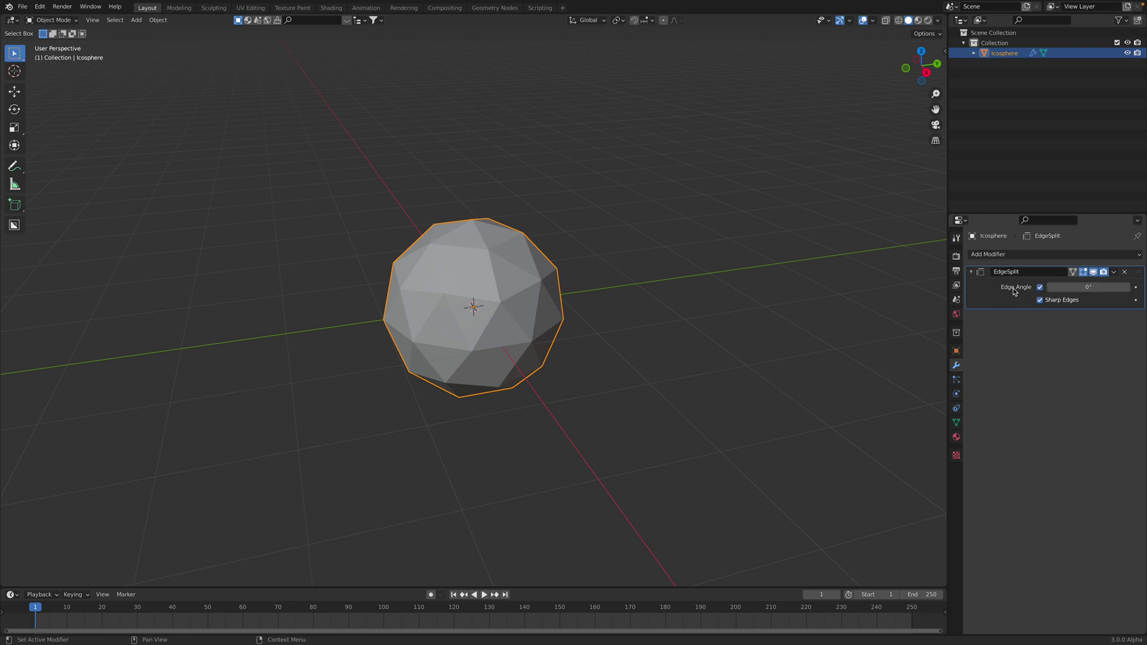
{"action": "key", "text": "ctrl+x"}
Try moving a single face away from the icosphere in Edit Mode, then return to Object Mode
{"action": "middle_click_drag", "start_coordinate": [867, 304], "coordinate": [901, 286]}
{"action": "key", "text": "Tab"}
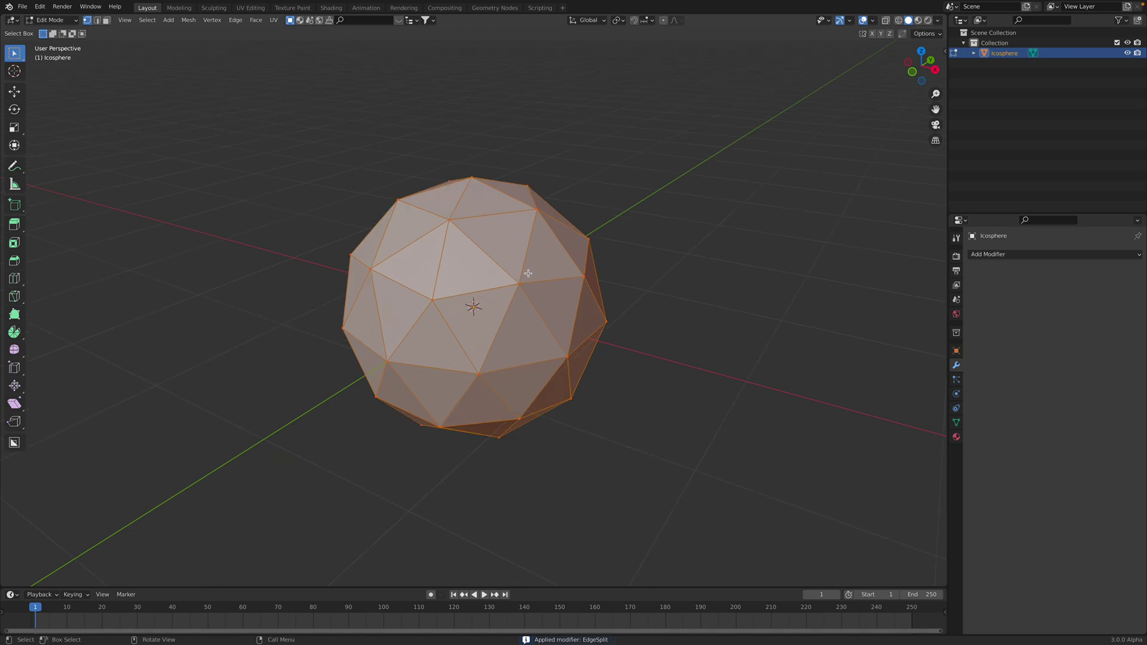
{"action": "key", "text": "alt+a"}
{"action": "key", "text": "2"}
{"action": "key", "text": "3"}
{"action": "left_click", "coordinate": [550, 269]}
{"action": "key", "text": "g"}
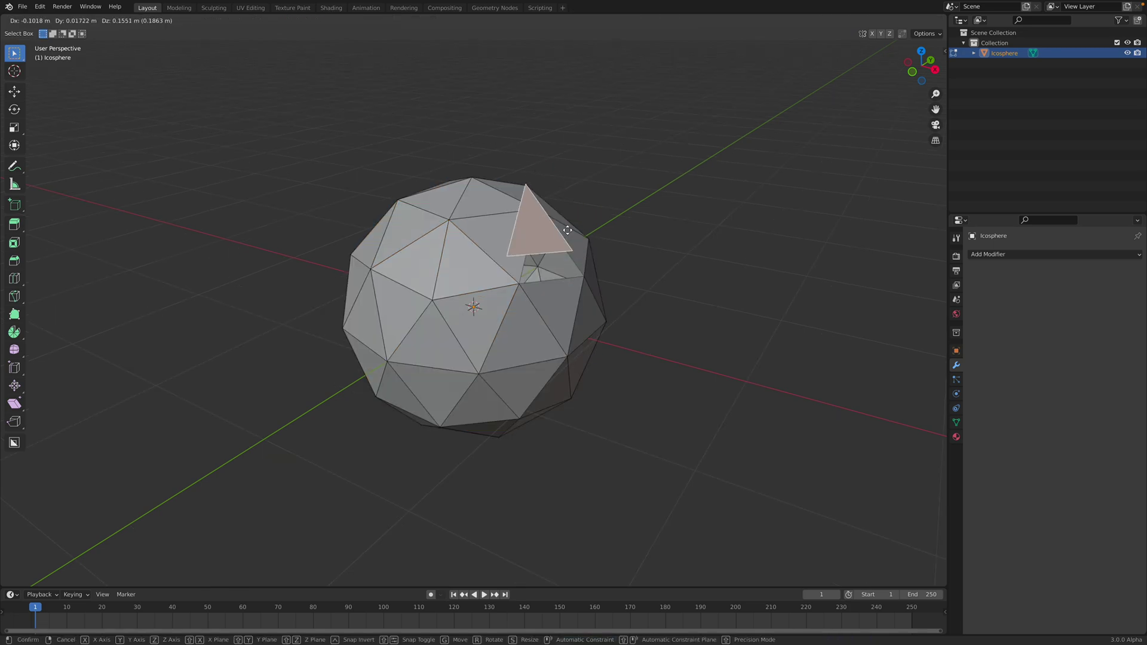
{"action": "right_click", "coordinate": [514, 269]}
{"action": "left_click", "coordinate": [482, 250]}
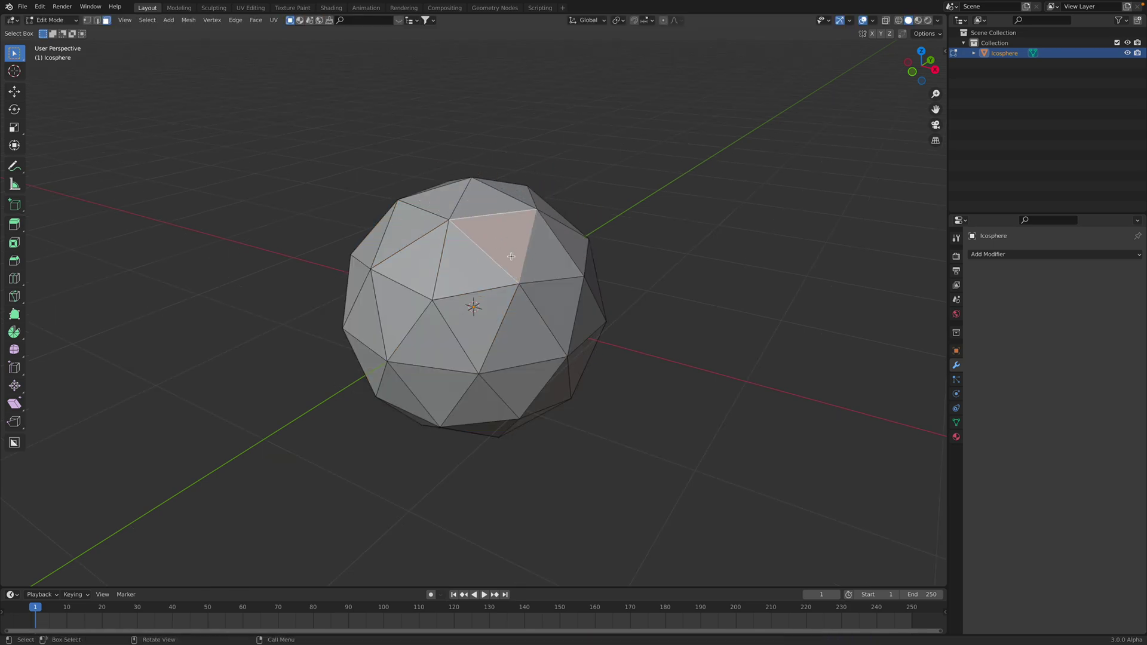
{"action": "middle_click_drag", "start_coordinate": [511, 256], "coordinate": [606, 278]}
{"action": "key", "text": "Tab"}
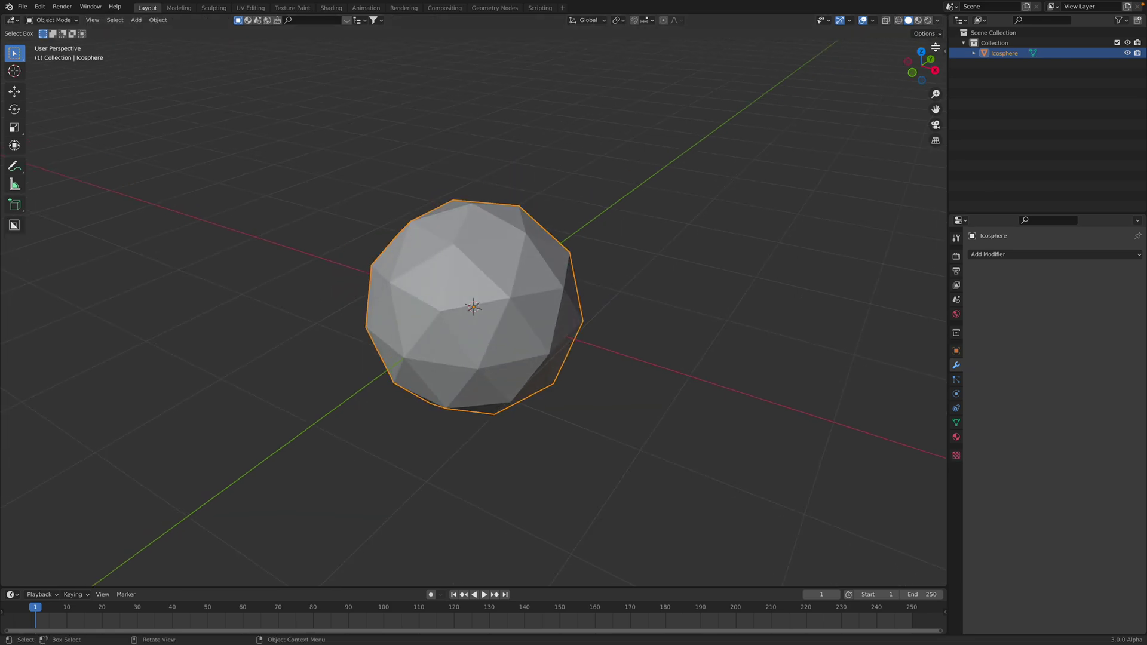
Split the 3D viewport into two stacked areas and move the icosphere to a new collection named BLAH
{"action": "left_click_drag", "start_coordinate": [944, 28], "coordinate": [658, 193]}
{"action": "middle_click_drag", "start_coordinate": [632, 261], "coordinate": [622, 280]}
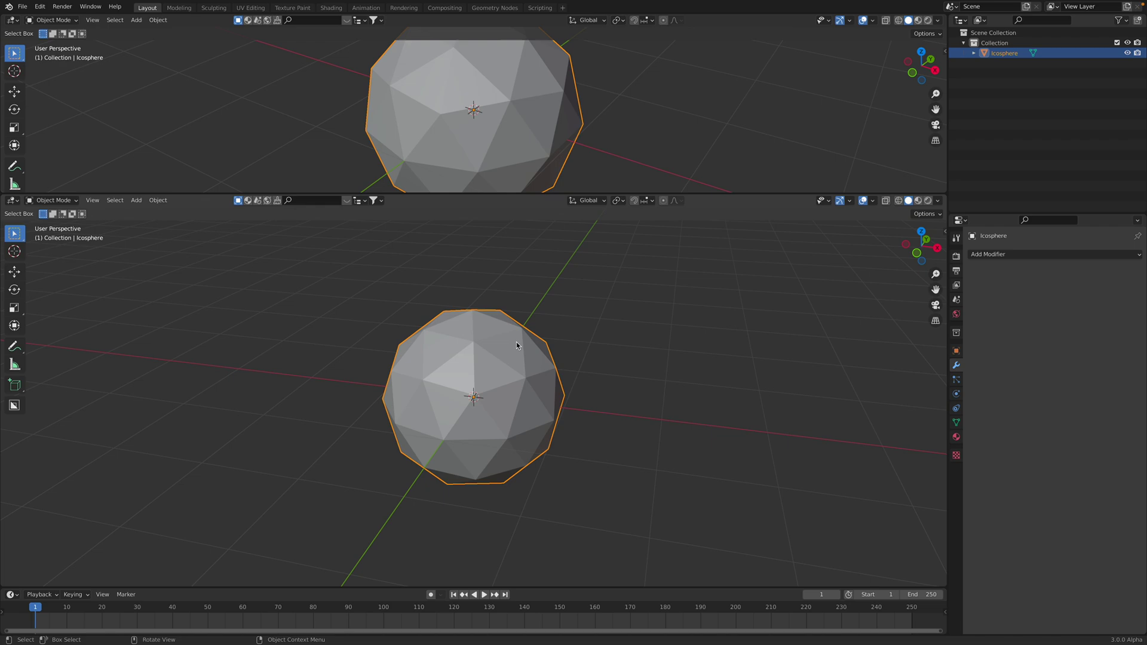
{"action": "mouse_move", "coordinate": [541, 347]}
{"action": "middle_mouse_down"}
{"action": "mouse_move", "coordinate": [526, 351]}
{"action": "mouse_move", "coordinate": [561, 348]}
{"action": "middle_mouse_up"}
{"action": "key", "text": "m"}
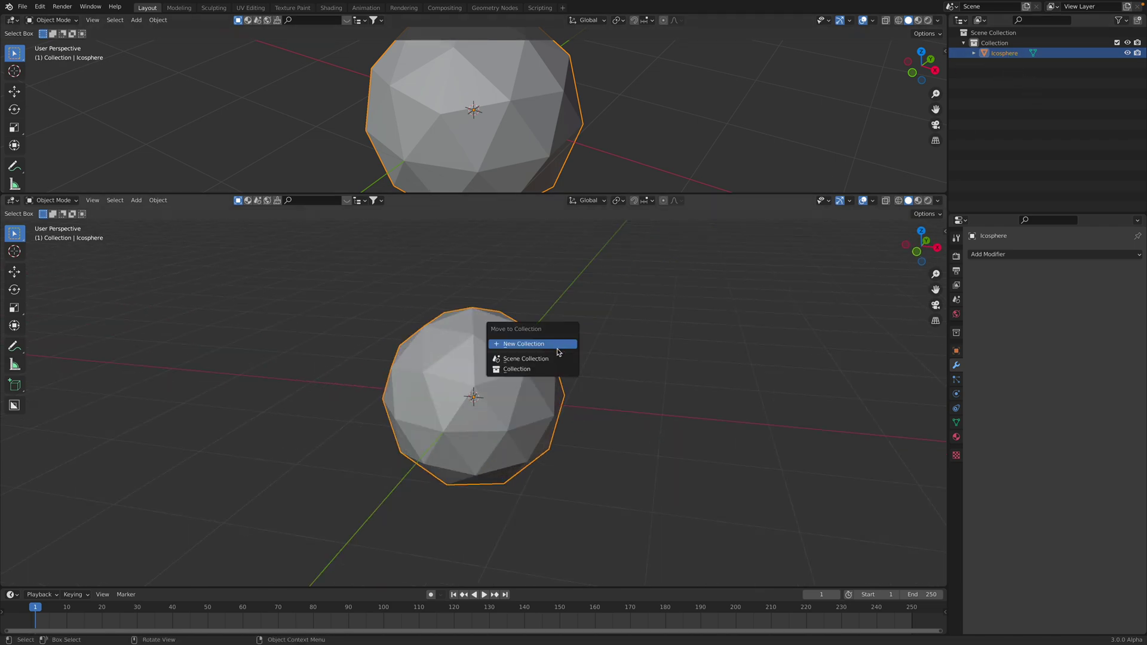
{"action": "left_click", "coordinate": [551, 344]}
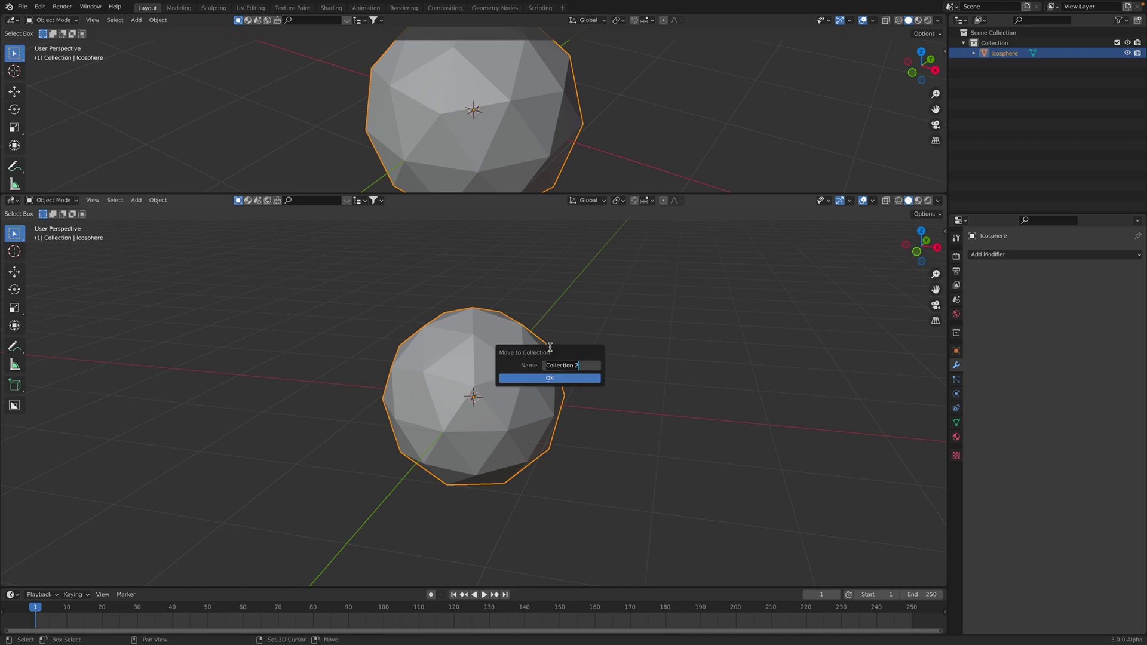
{"action": "left_click", "coordinate": [551, 383]}
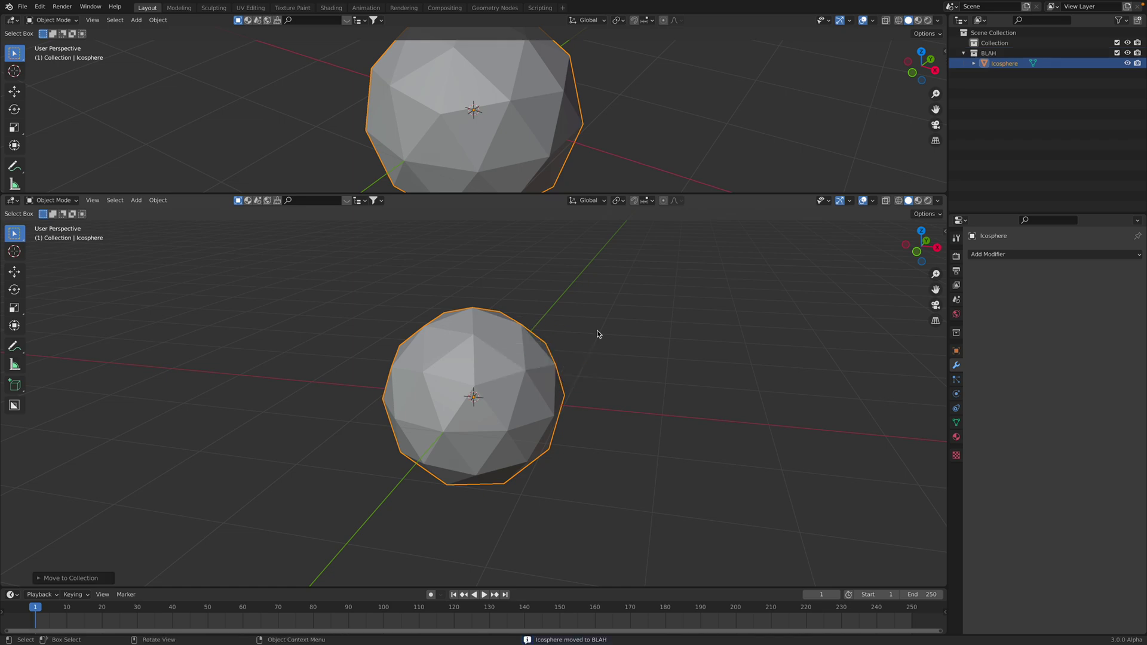
{"action": "left_click_drag", "start_coordinate": [697, 193], "coordinate": [784, 195]}
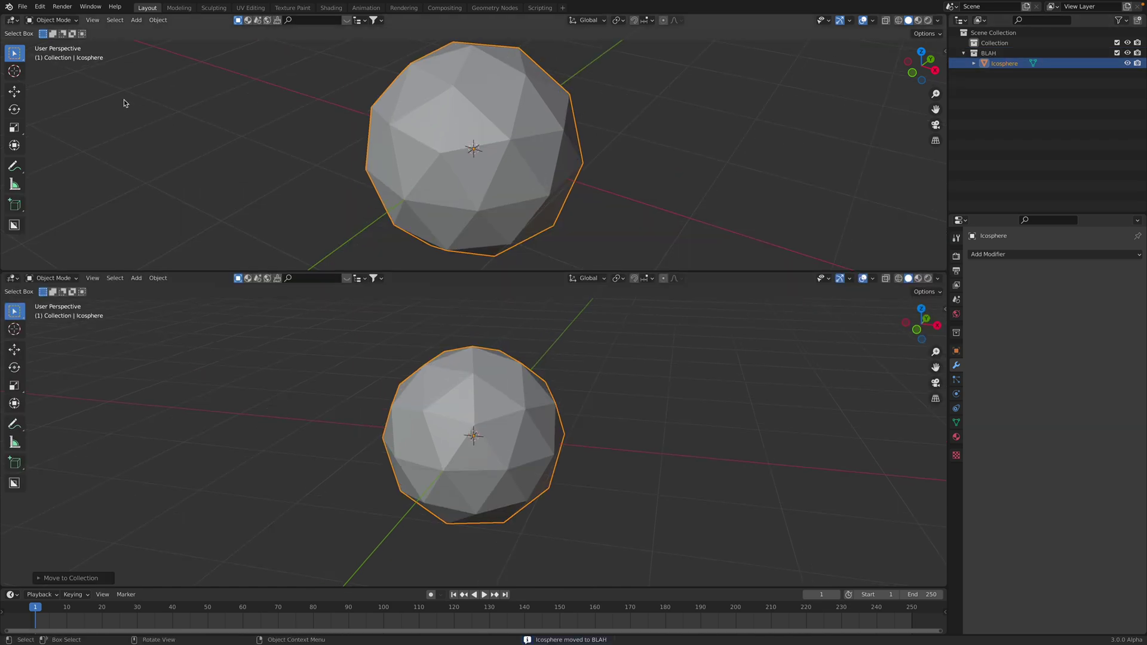
Add a cube and place it beside the icosphere along the X axis
{"action": "middle_click_drag", "start_coordinate": [419, 332], "coordinate": [646, 397]}
{"action": "key", "text": "shift+a"}
{"action": "mouse_move", "coordinate": [645, 397]}
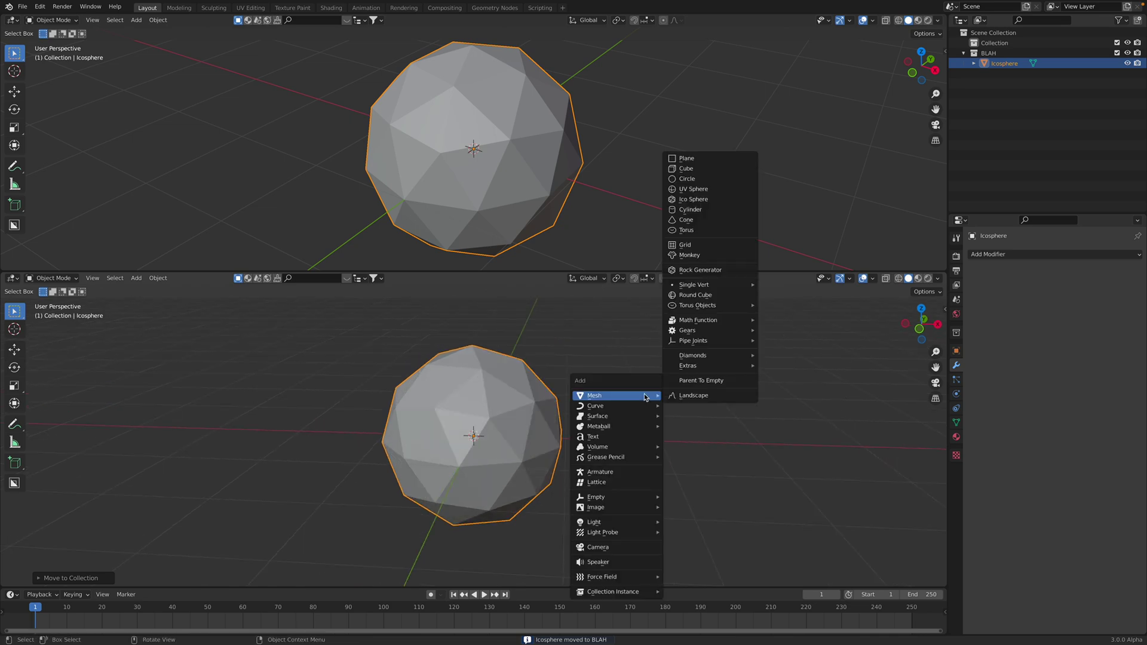
{"action": "left_click", "coordinate": [687, 169]}
{"action": "key", "text": "g"}
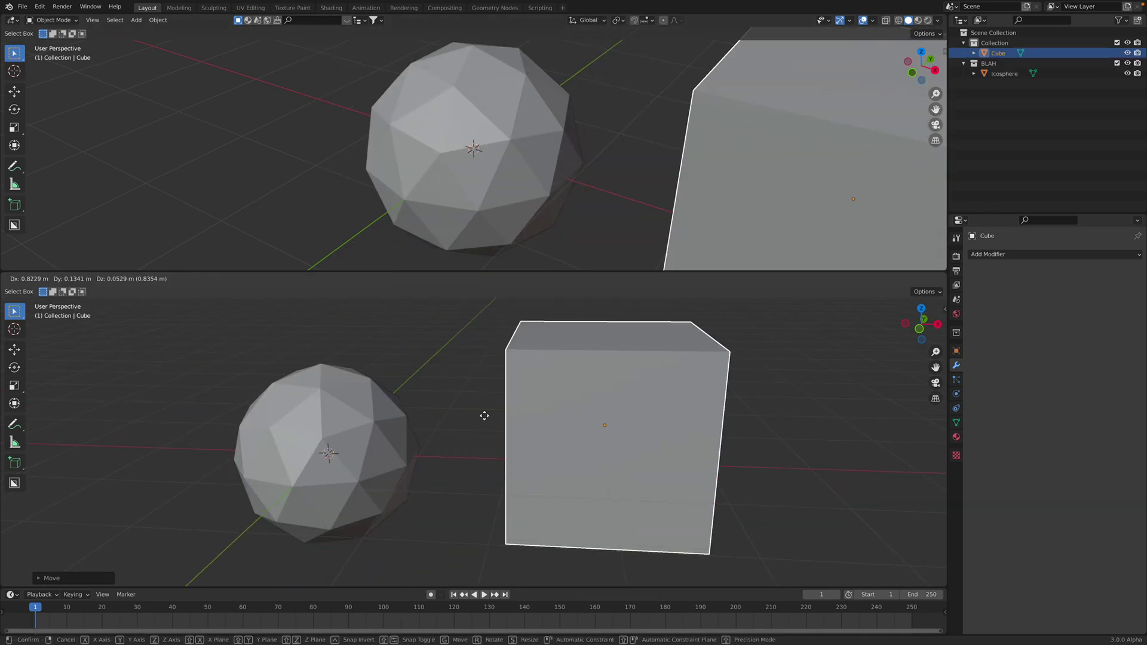
{"action": "left_click", "coordinate": [496, 418]}
{"action": "middle_click_drag", "start_coordinate": [496, 418], "coordinate": [669, 418]}
{"action": "left_click_drag", "start_coordinate": [669, 415], "coordinate": [636, 419]}
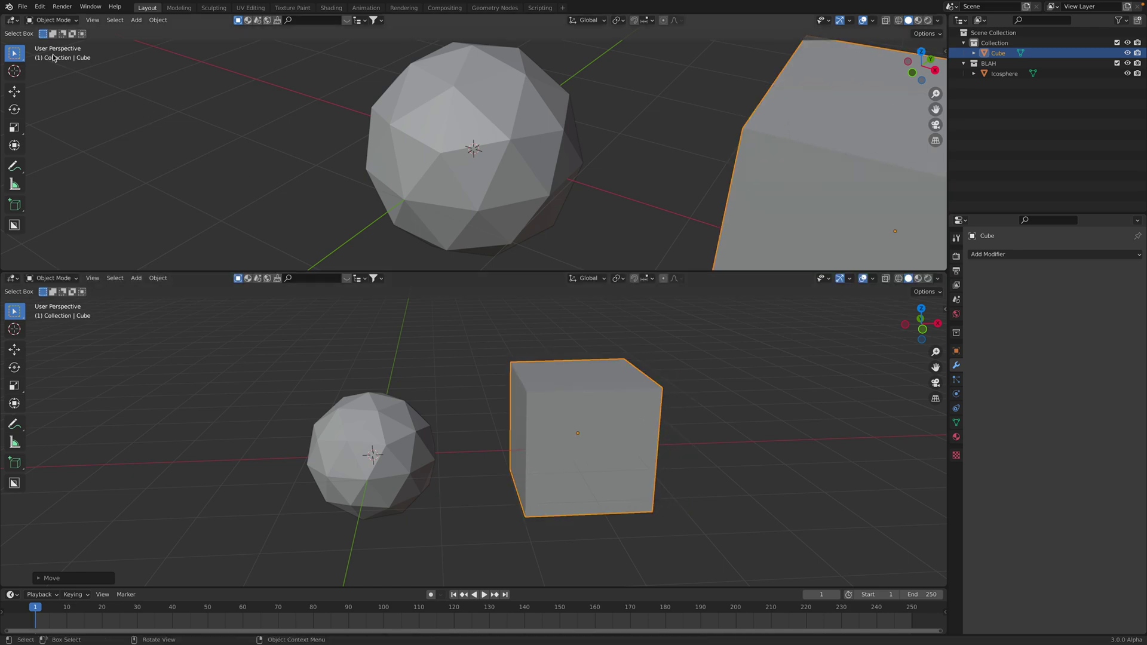
Switch the upper viewport area to the Geometry Node Editor and create a new node tree for the cube
{"action": "left_click", "coordinate": [13, 21]}
{"action": "left_click", "coordinate": [51, 116]}
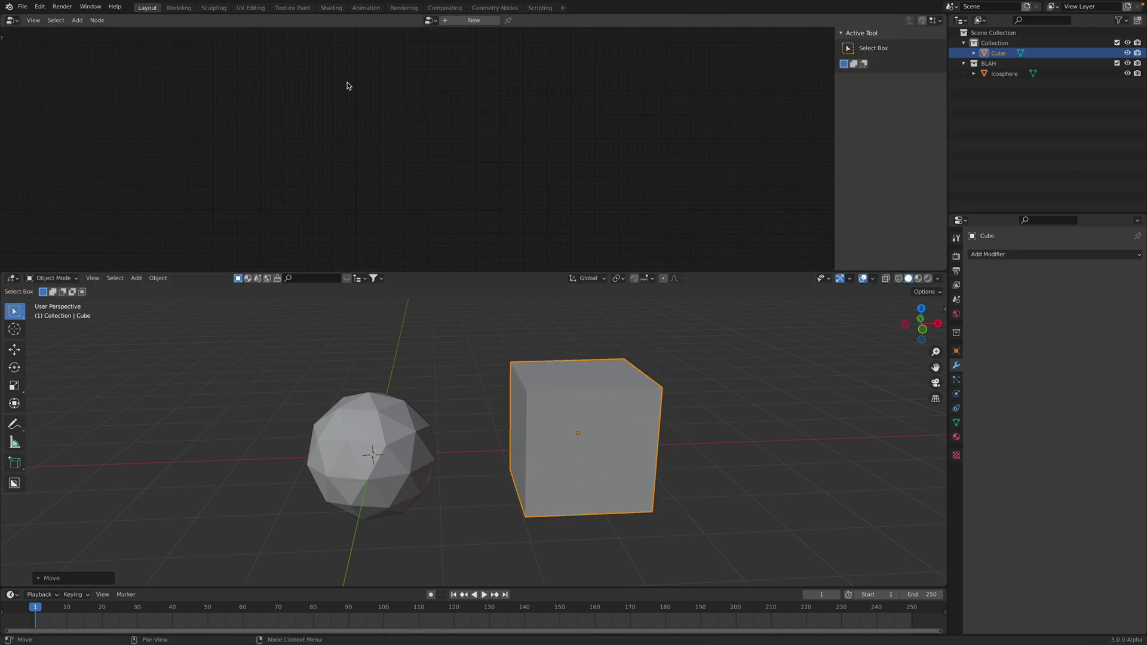
{"action": "left_click", "coordinate": [457, 20]}
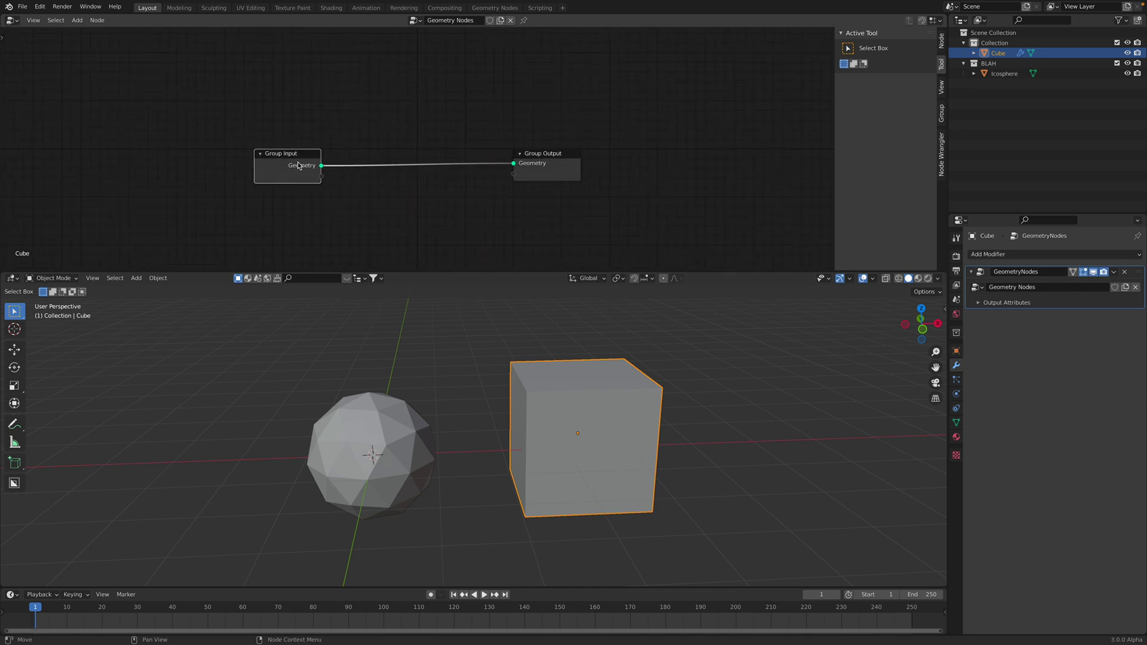
{"action": "left_click", "coordinate": [387, 408]}
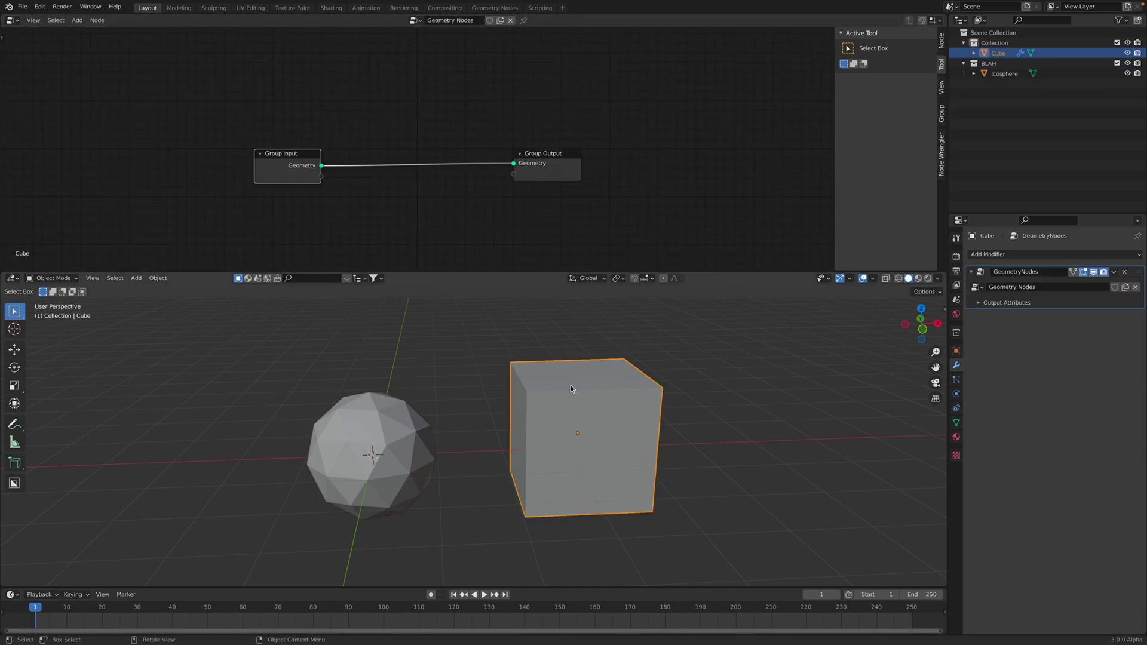
Bring the BLAH collection into the node tree as a Collection Info node and connect its Geometry to the Group Output
{"action": "left_click_drag", "start_coordinate": [989, 63], "coordinate": [288, 68]}
{"action": "scroll", "coordinate": [282, 86], "scroll_direction": "up", "scroll_amount": 2}
{"action": "left_click_drag", "start_coordinate": [266, 158], "coordinate": [267, 176]}
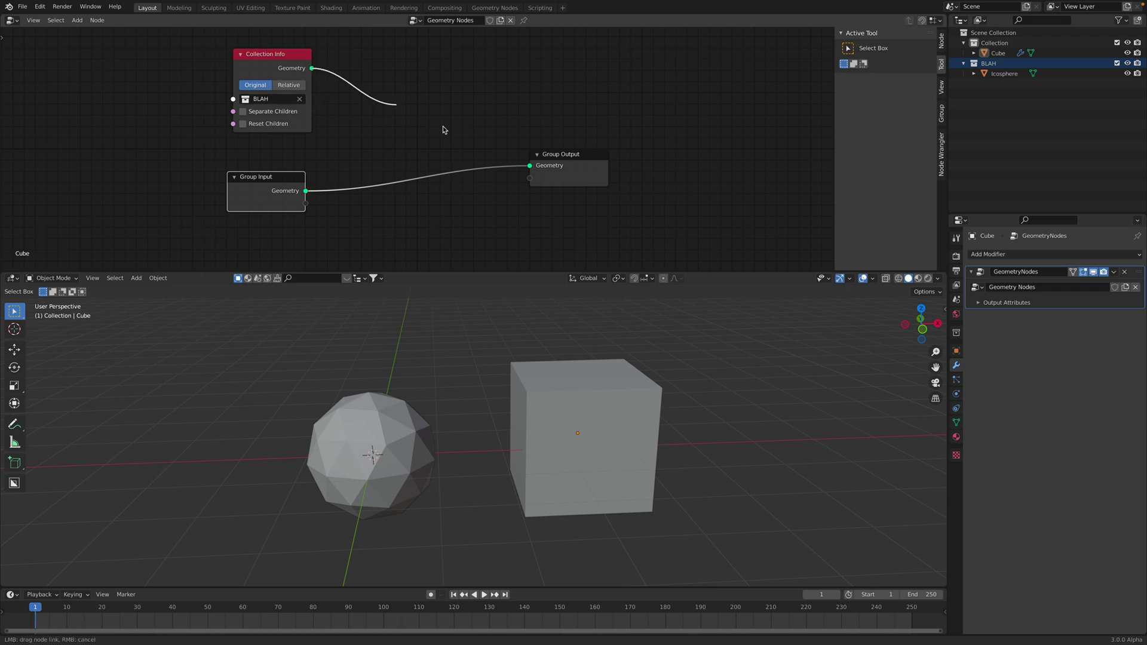
{"action": "left_click_drag", "start_coordinate": [524, 165], "coordinate": [529, 166]}
{"action": "left_click", "coordinate": [574, 403]}
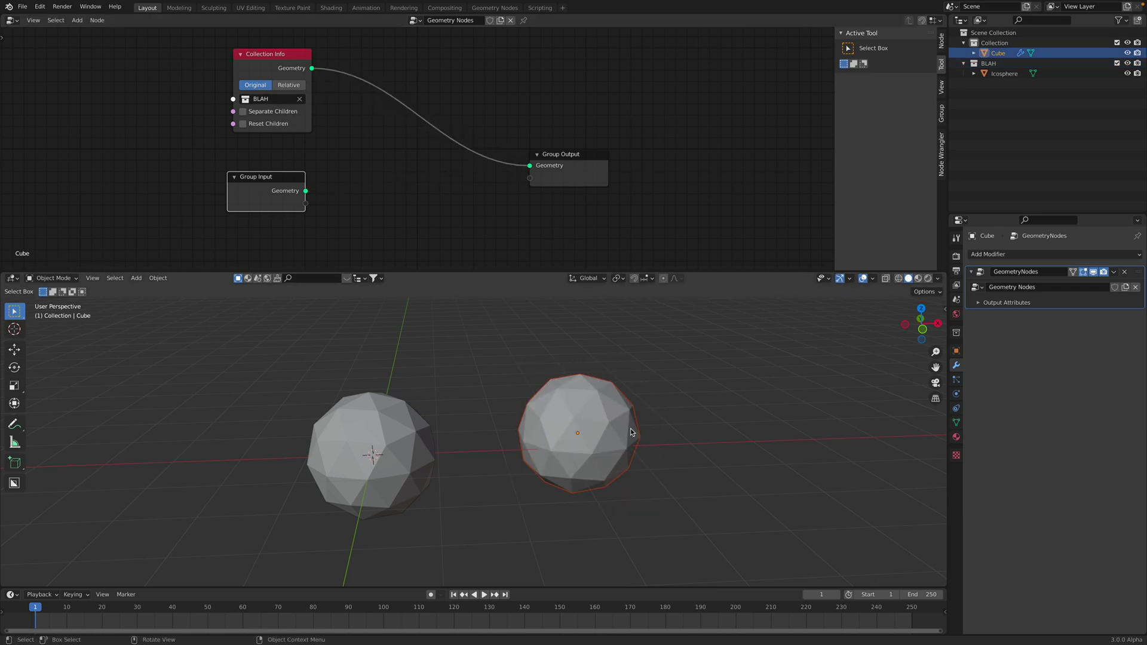
Delete the unused Group Input node and reposition the Group Output node closer to the Collection Info node's level
{"action": "middle_click_drag", "start_coordinate": [630, 429], "coordinate": [605, 427]}
{"action": "key", "text": "x"}
{"action": "left_click_drag", "start_coordinate": [578, 155], "coordinate": [592, 117]}
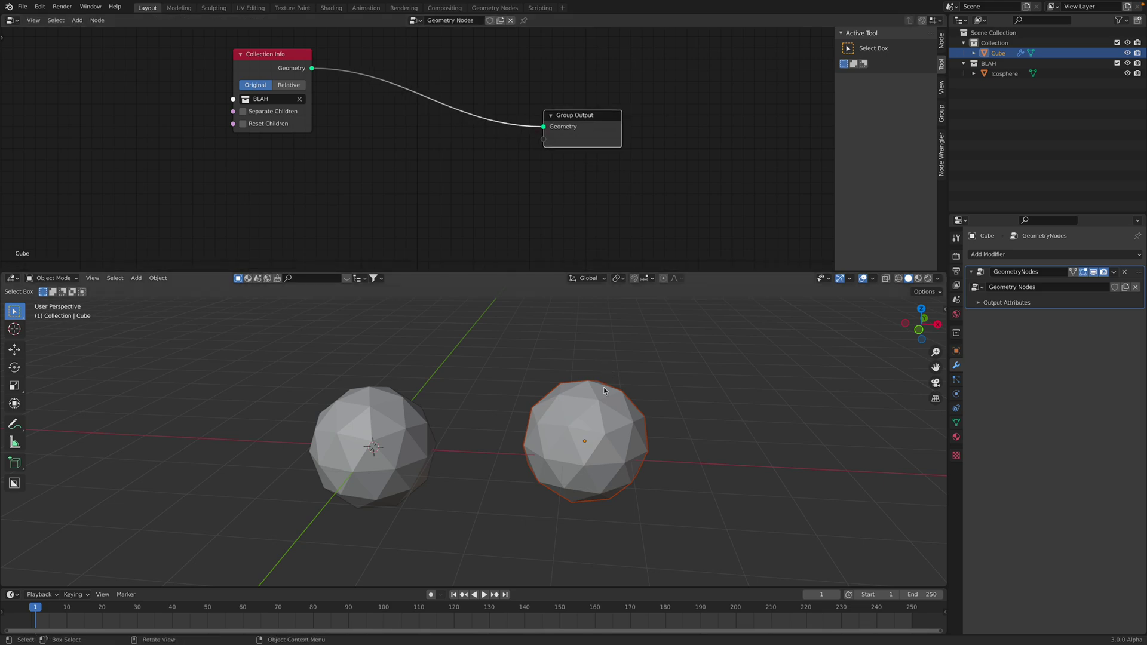
{"action": "middle_click_drag", "start_coordinate": [376, 129], "coordinate": [386, 165]}
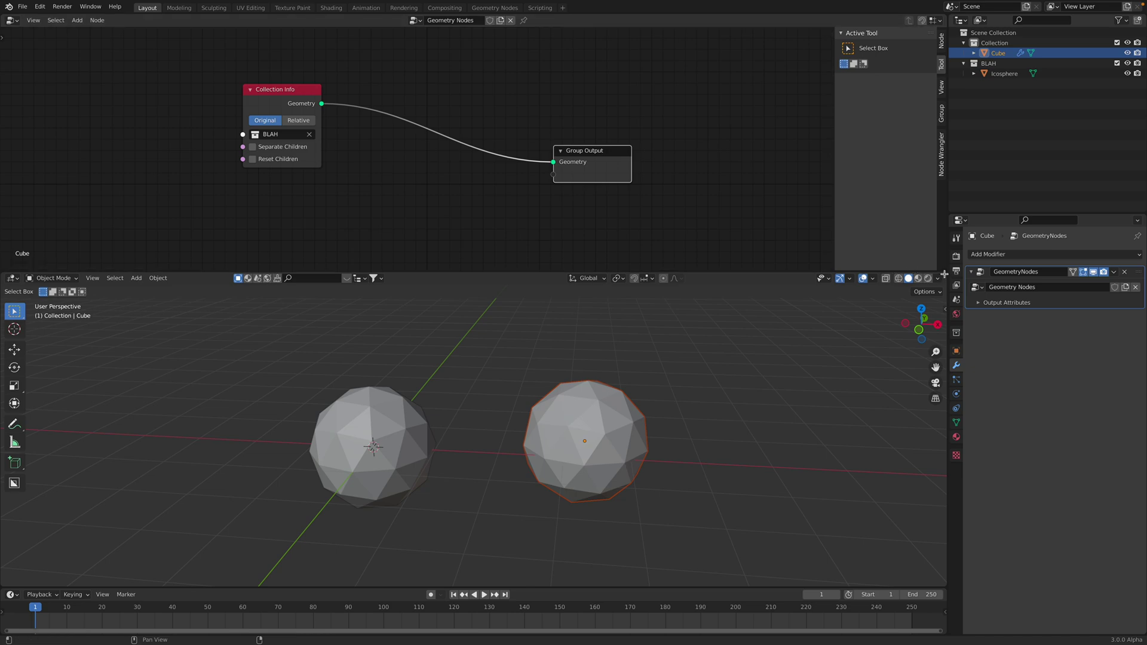
Open a Spreadsheet of the cube's instances beside the 3D viewport and enable Separate Children on the Collection Info node
{"action": "left_click_drag", "start_coordinate": [944, 274], "coordinate": [573, 283]}
{"action": "left_click", "coordinate": [598, 279]}
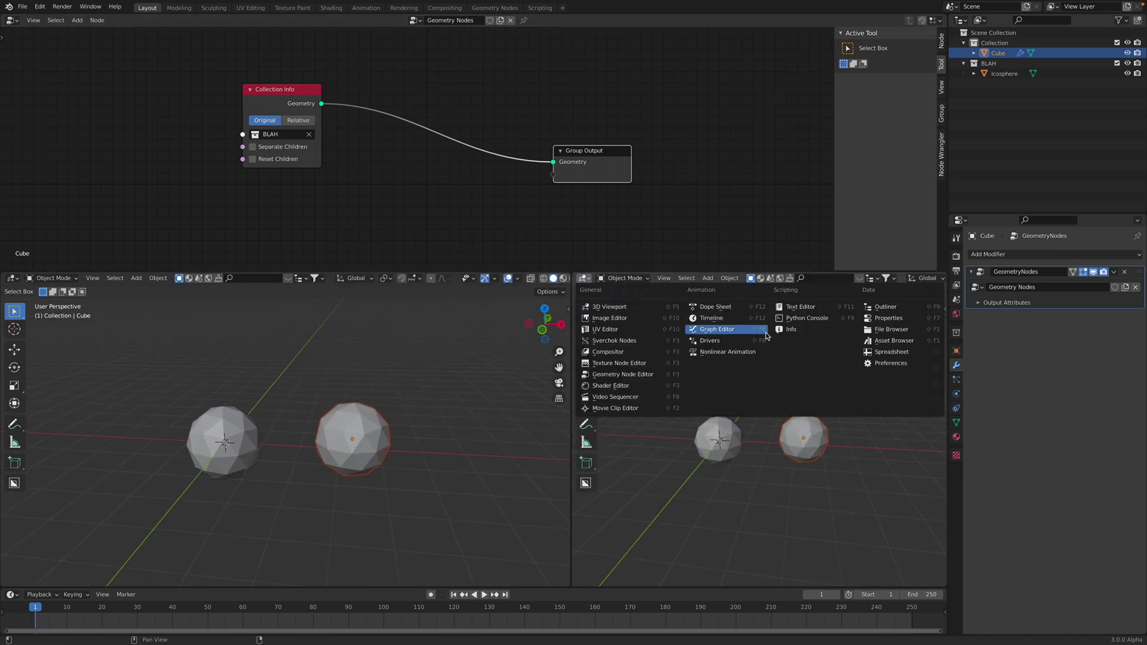
{"action": "left_click", "coordinate": [889, 355]}
{"action": "left_click", "coordinate": [637, 394]}
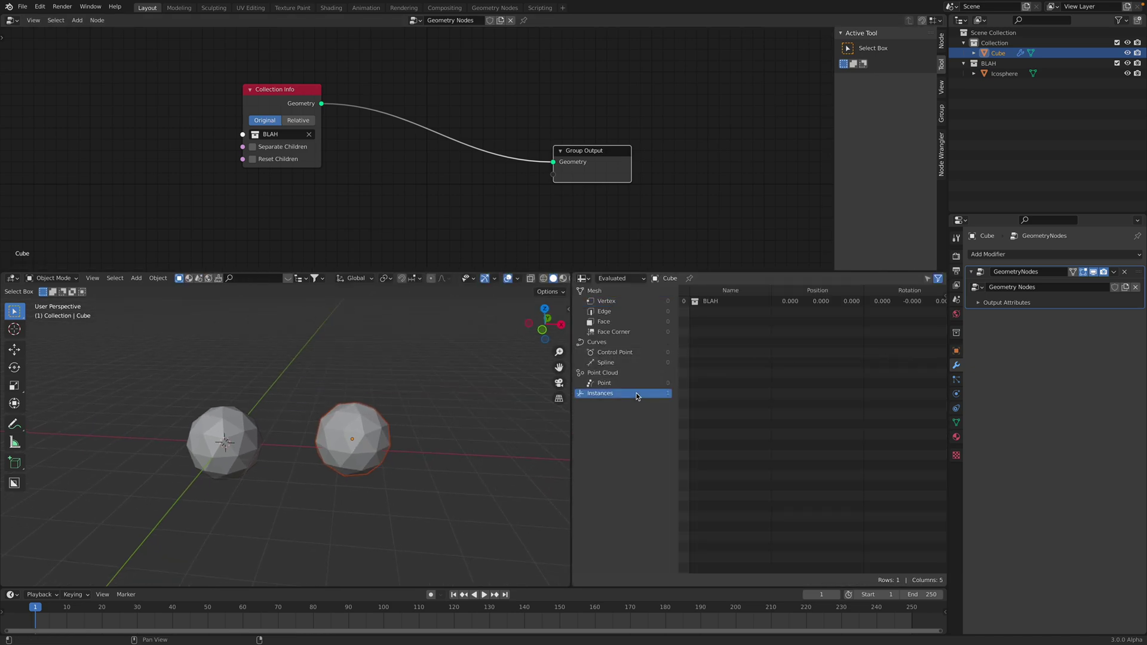
{"action": "left_click_drag", "start_coordinate": [573, 311], "coordinate": [459, 293]}
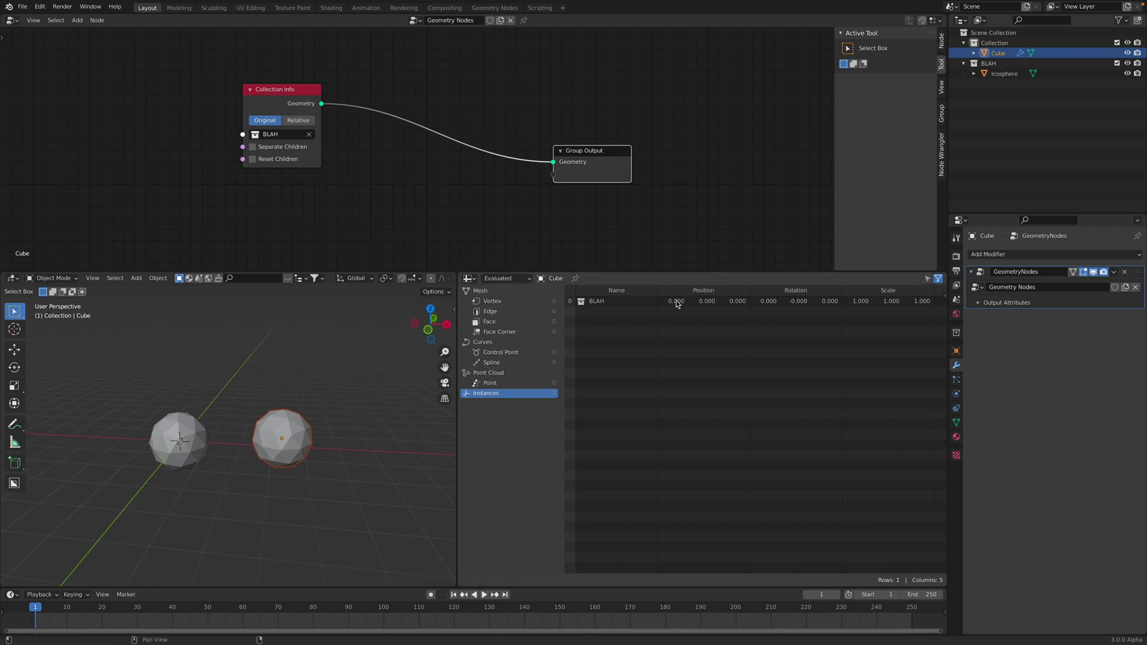
{"action": "left_click", "coordinate": [271, 148]}
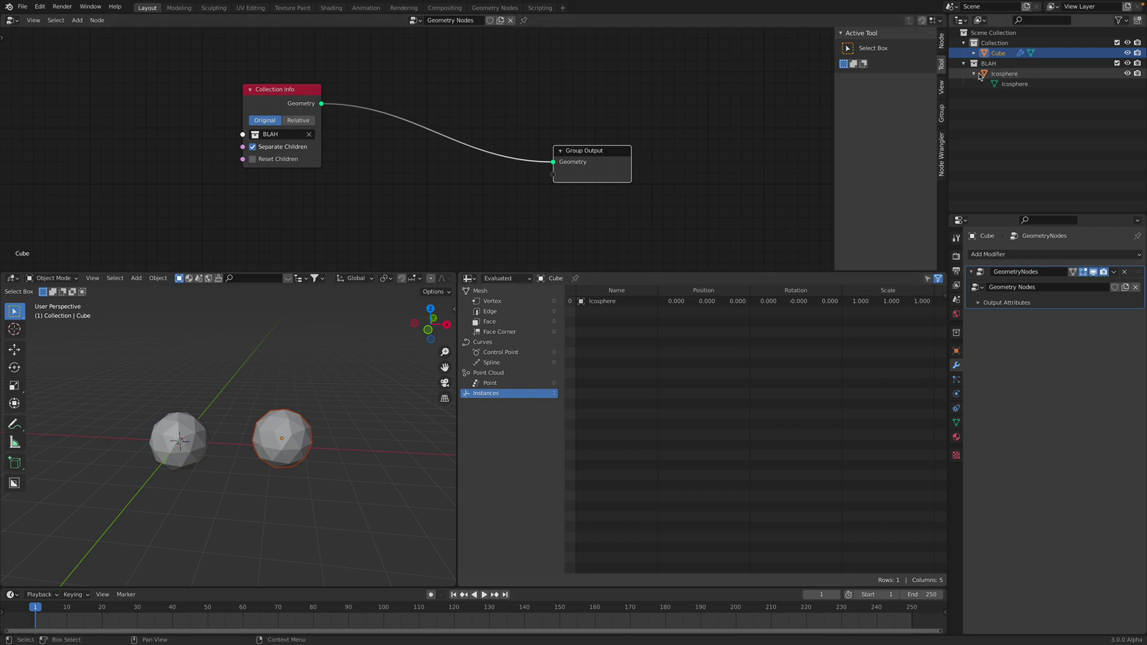
Separate the whole icosphere mesh by loose parts in Edit Mode, then reselect the cube to show its node tree
{"action": "left_click", "coordinate": [999, 74]}
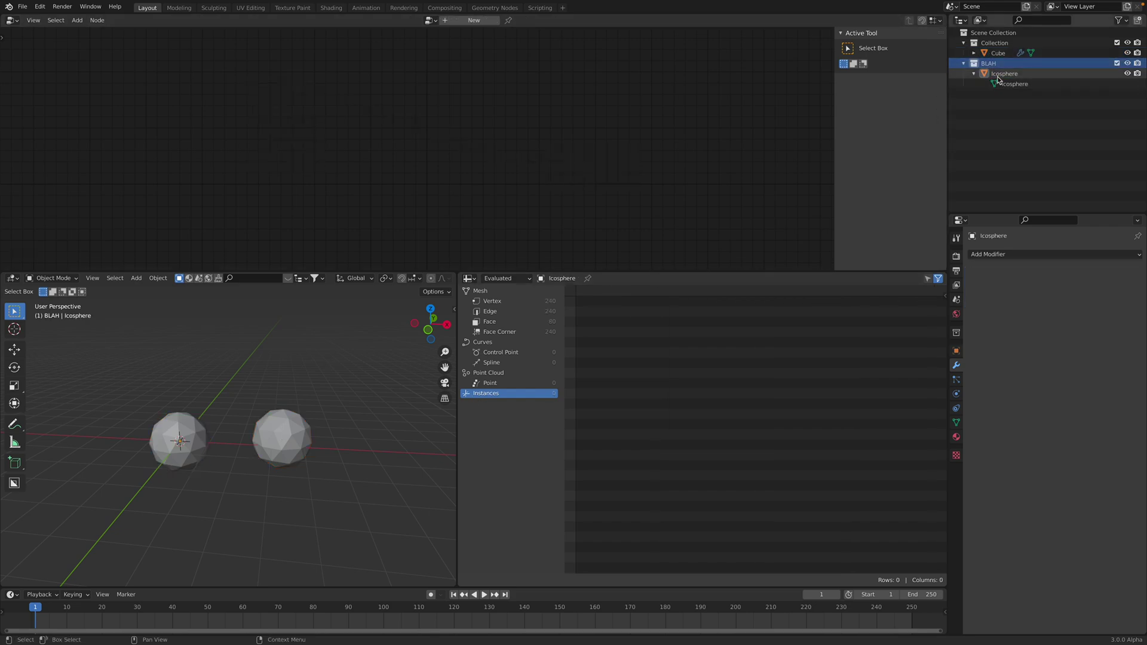
{"action": "key", "text": "KP_Decimal"}
{"action": "middle_click_drag", "start_coordinate": [274, 404], "coordinate": [286, 416]}
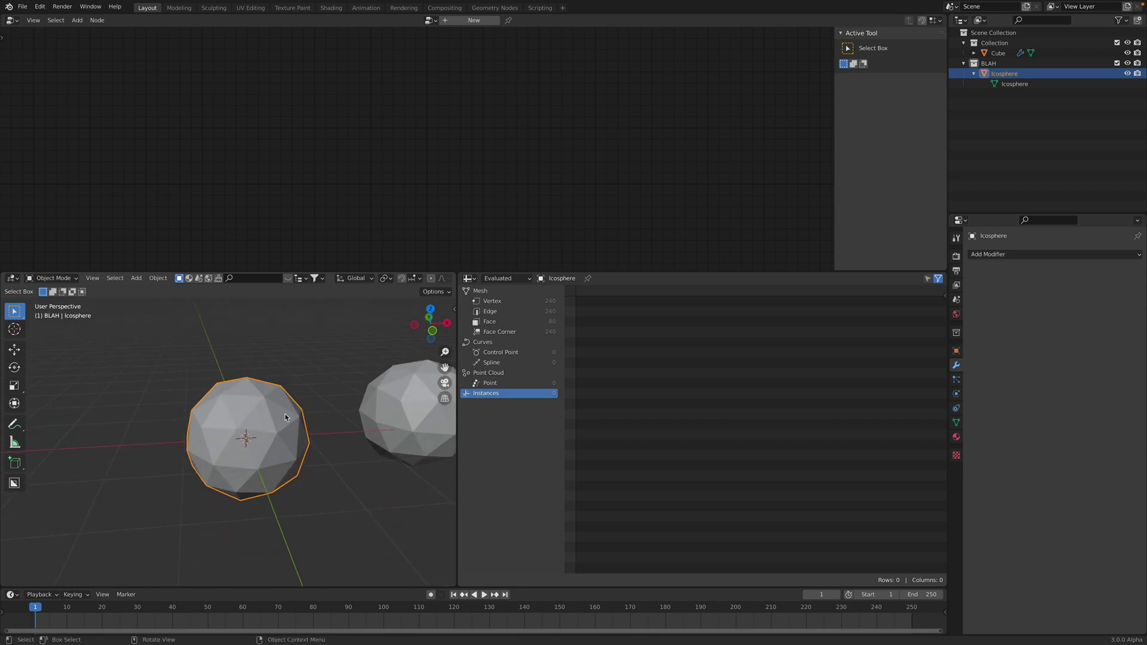
{"action": "key", "text": "Tab"}
{"action": "middle_click_drag", "start_coordinate": [285, 416], "coordinate": [279, 416]}
{"action": "key", "text": "a"}
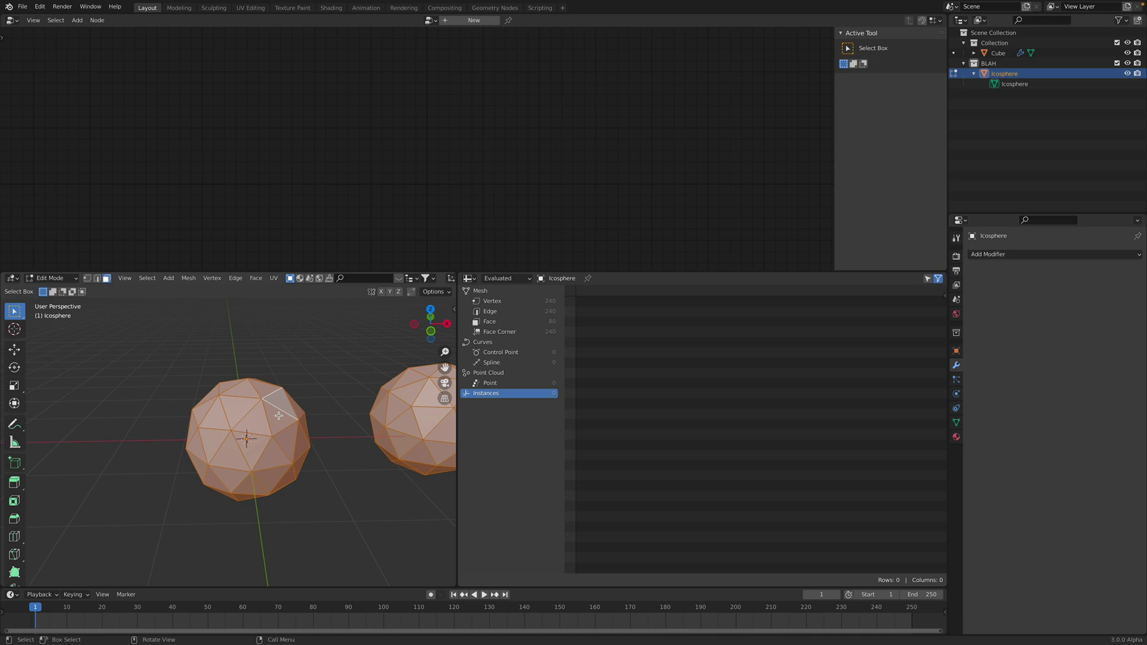
{"action": "right_click", "coordinate": [278, 416]}
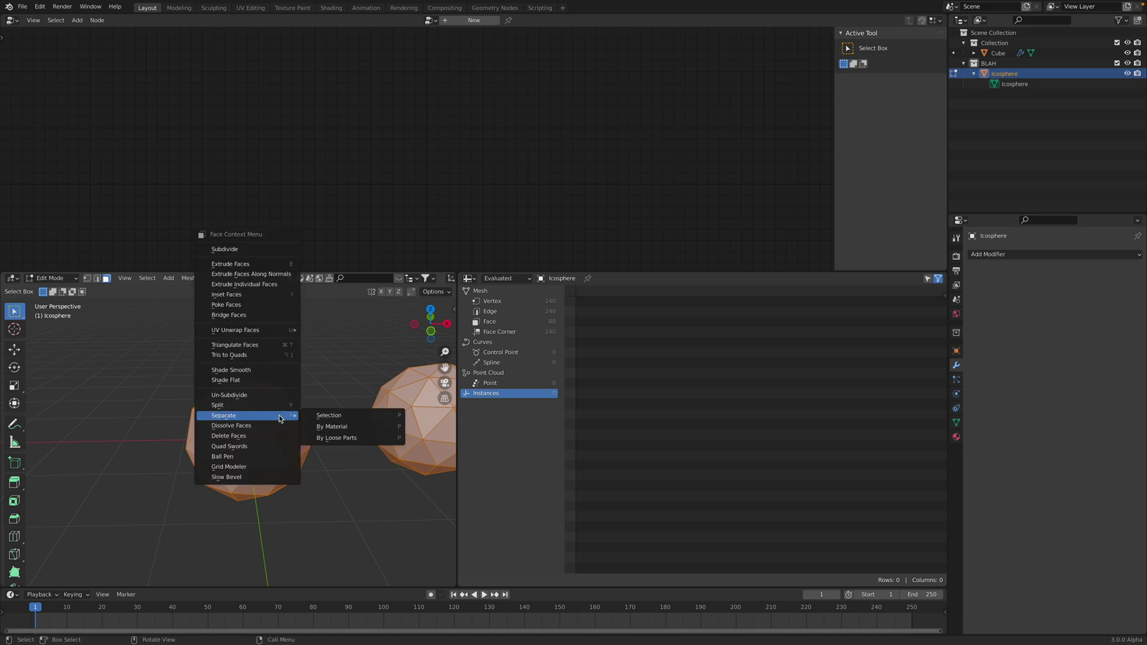
{"action": "left_click", "coordinate": [335, 438]}
{"action": "key", "text": "Tab"}
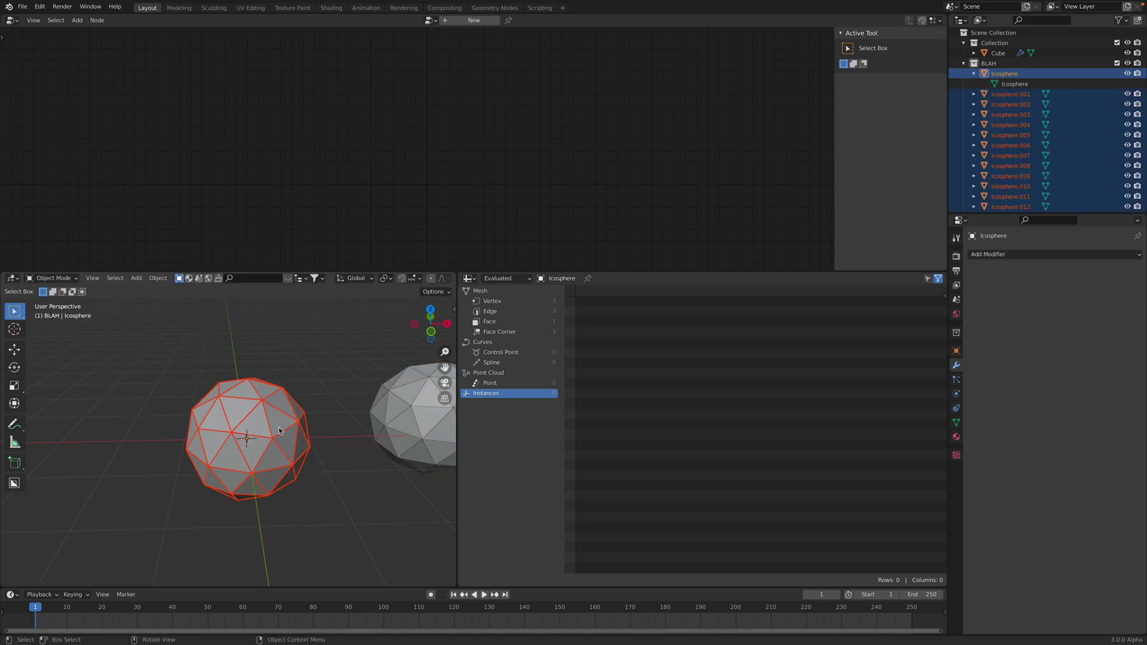
{"action": "left_click", "coordinate": [1008, 54]}
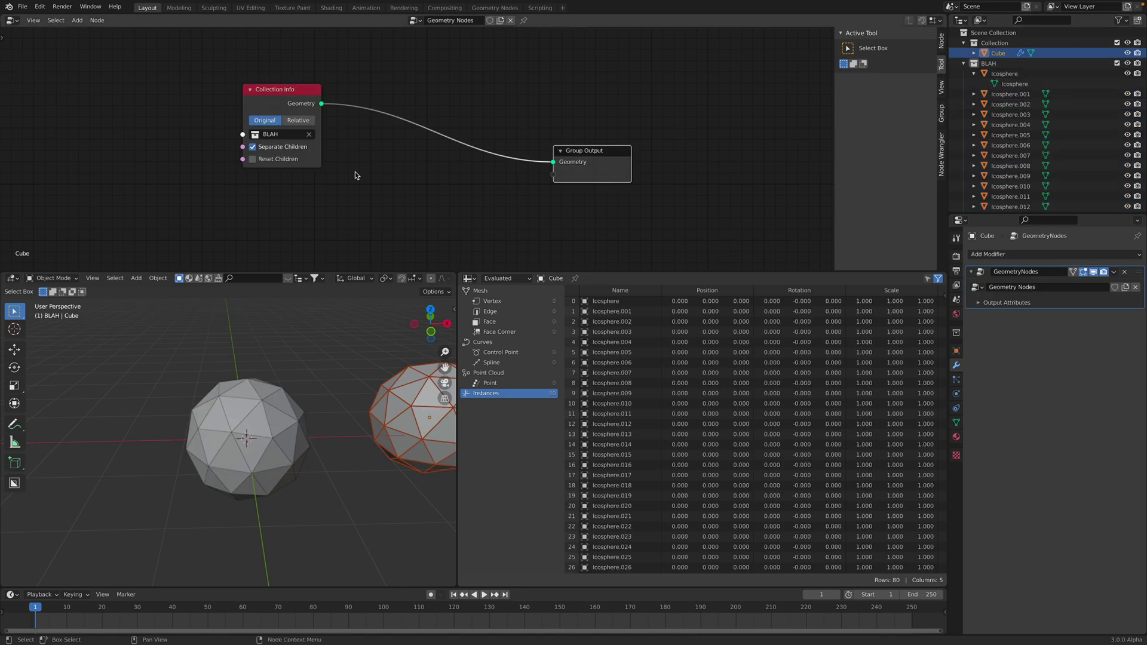
Toggle Separate Children off and back on to compare the cube's instances, and move the Collection Info node closer to Group Output
{"action": "left_click", "coordinate": [273, 148]}
{"action": "left_click", "coordinate": [273, 148]}
{"action": "left_click", "coordinate": [273, 148]}
{"action": "left_click_drag", "start_coordinate": [313, 109], "coordinate": [408, 137]}
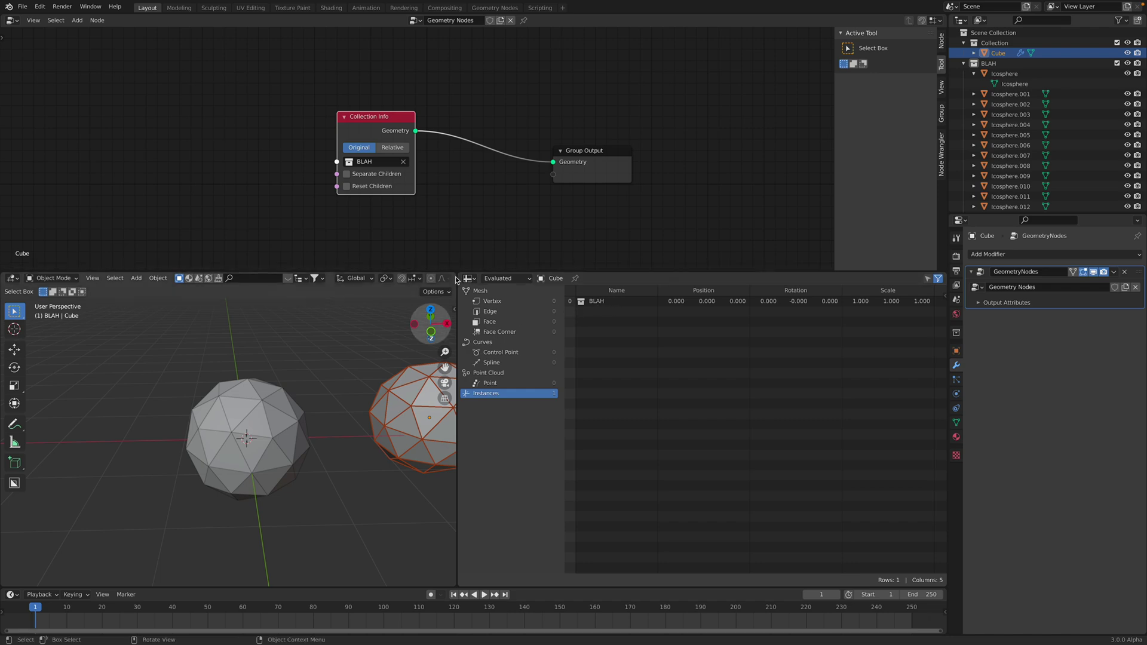
{"action": "left_click", "coordinate": [387, 173]}
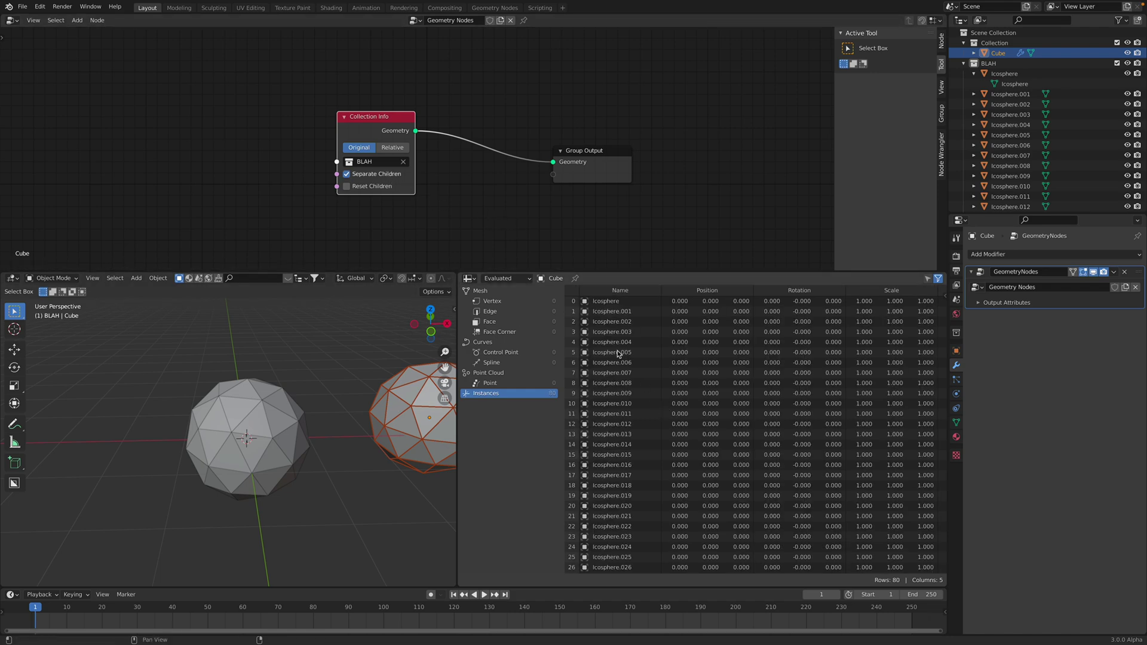
Slightly reposition the Group Output node and save the file as example_icosphere.blend
{"action": "middle_click_drag", "start_coordinate": [604, 163], "coordinate": [518, 170]}
{"action": "left_click_drag", "start_coordinate": [530, 165], "coordinate": [538, 172]}
{"action": "middle_click_drag", "start_coordinate": [375, 359], "coordinate": [258, 352], "text": "shift"}
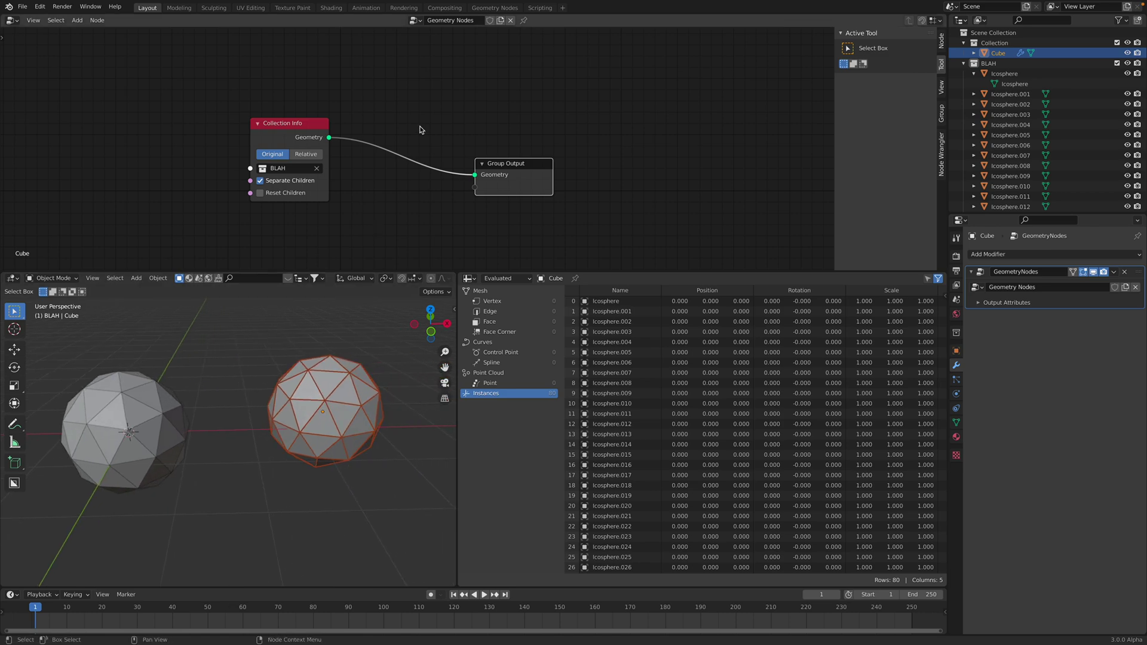
{"action": "key", "text": "shift+a"}
{"action": "key", "text": "ctrl+s"}
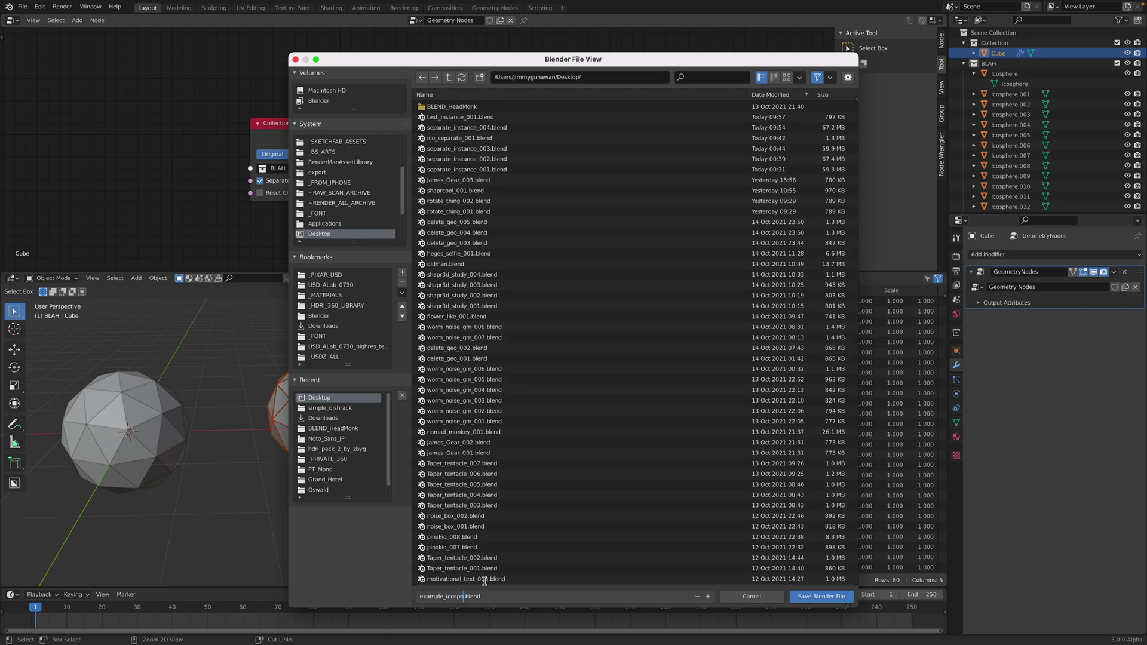
{"action": "key", "text": "Return"}
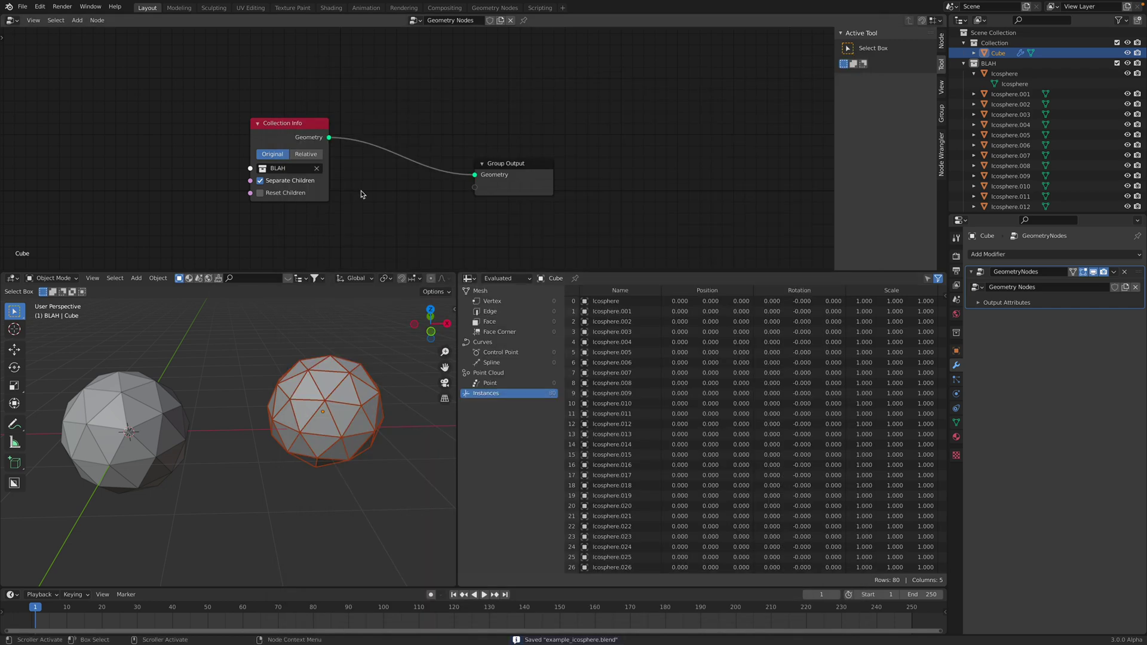
Insert a Scale Instances node on the link between Collection Info and Group Output
{"action": "key", "text": "shift+a"}
{"action": "mouse_move", "coordinate": [389, 134]}
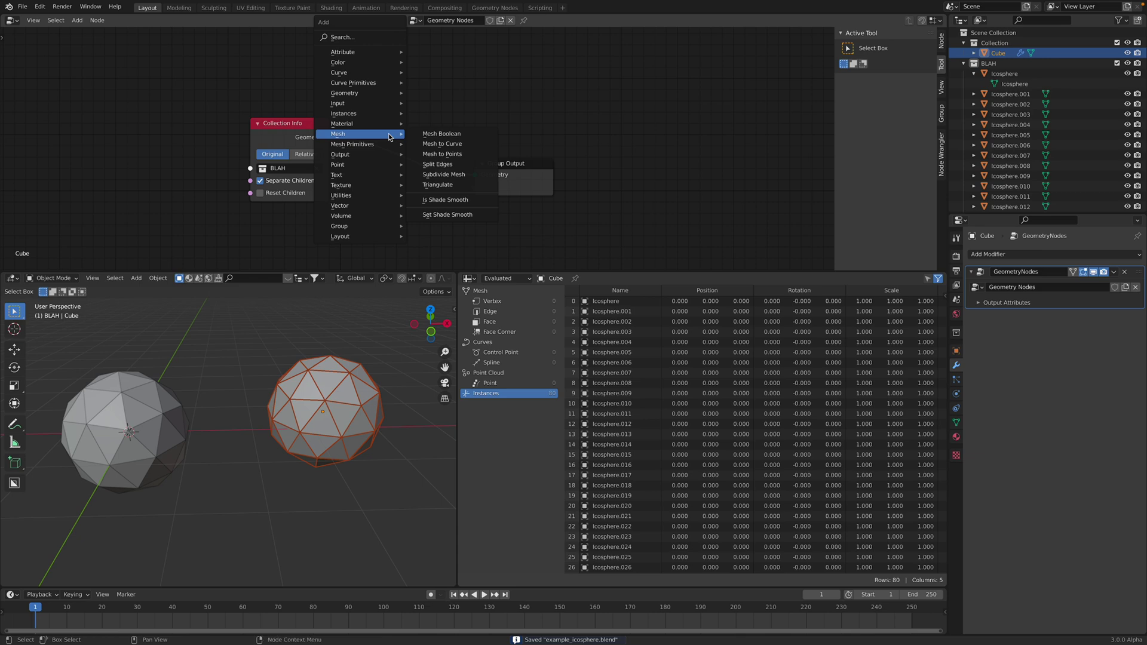
{"action": "left_click", "coordinate": [359, 37]}
{"action": "type", "text": "insta"}
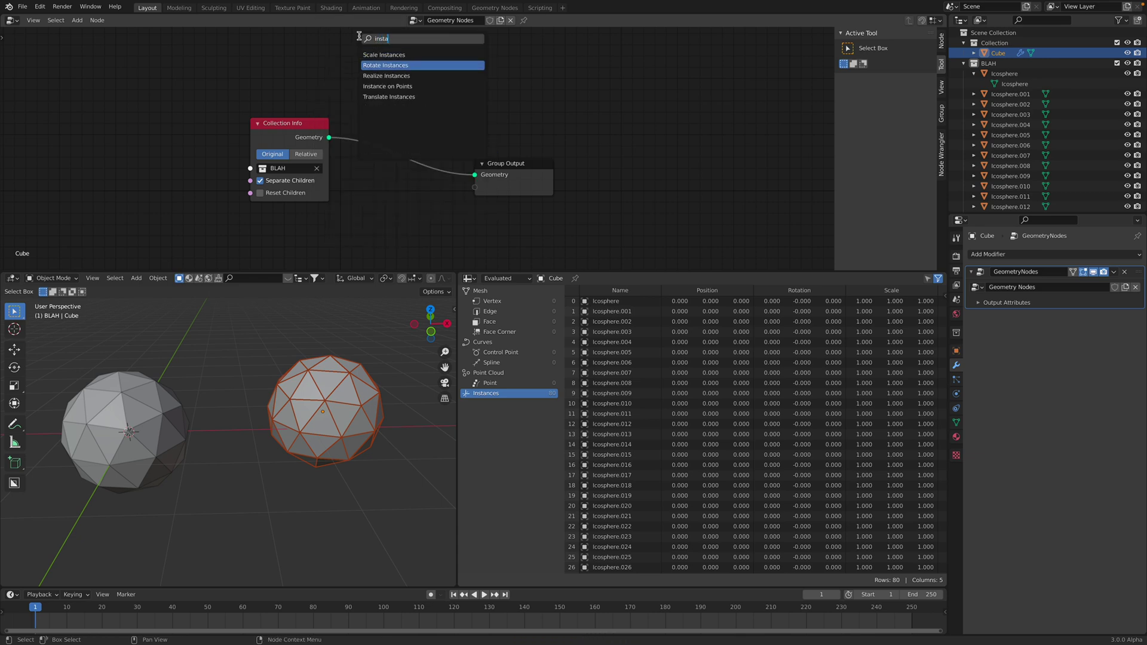
{"action": "key", "text": "Return"}
{"action": "left_click", "coordinate": [364, 75]}
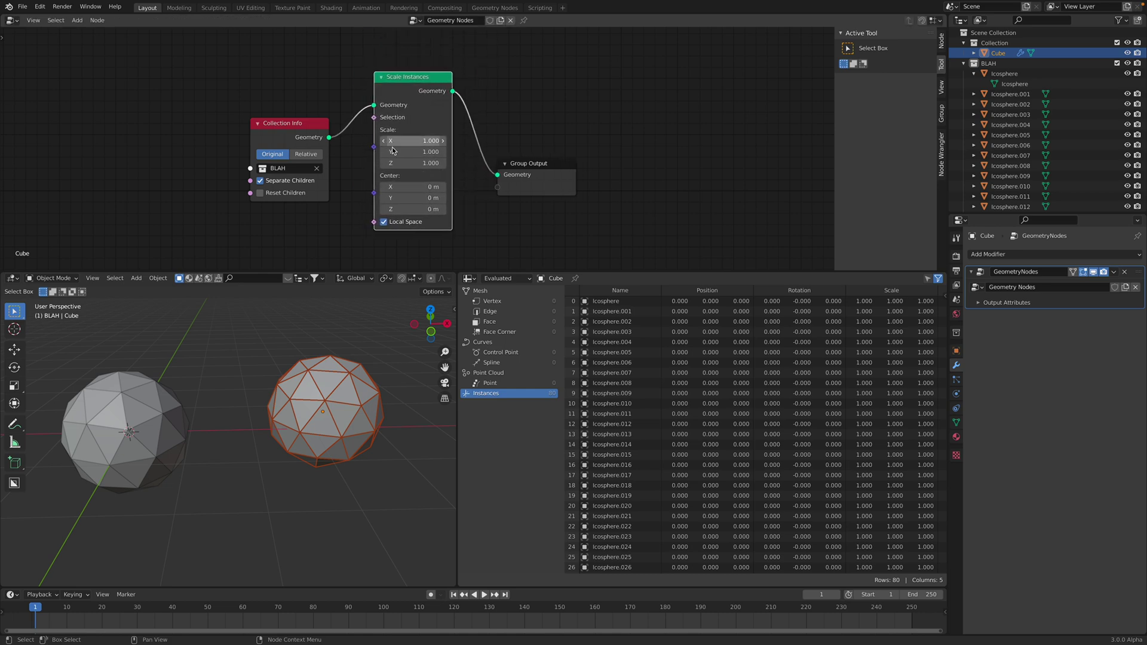
Set the Scale Instances scale to 1.080 on all axes and widen the 3D viewport beside the spreadsheet
{"action": "mouse_move", "coordinate": [403, 142]}
{"action": "left_mouse_down"}
{"action": "mouse_move", "coordinate": [403, 163]}
{"action": "mouse_move", "coordinate": [371, 163]}
{"action": "mouse_move", "coordinate": [421, 163]}
{"action": "mouse_move", "coordinate": [393, 162]}
{"action": "left_mouse_up"}
{"action": "middle_click_drag", "start_coordinate": [336, 397], "coordinate": [333, 402]}
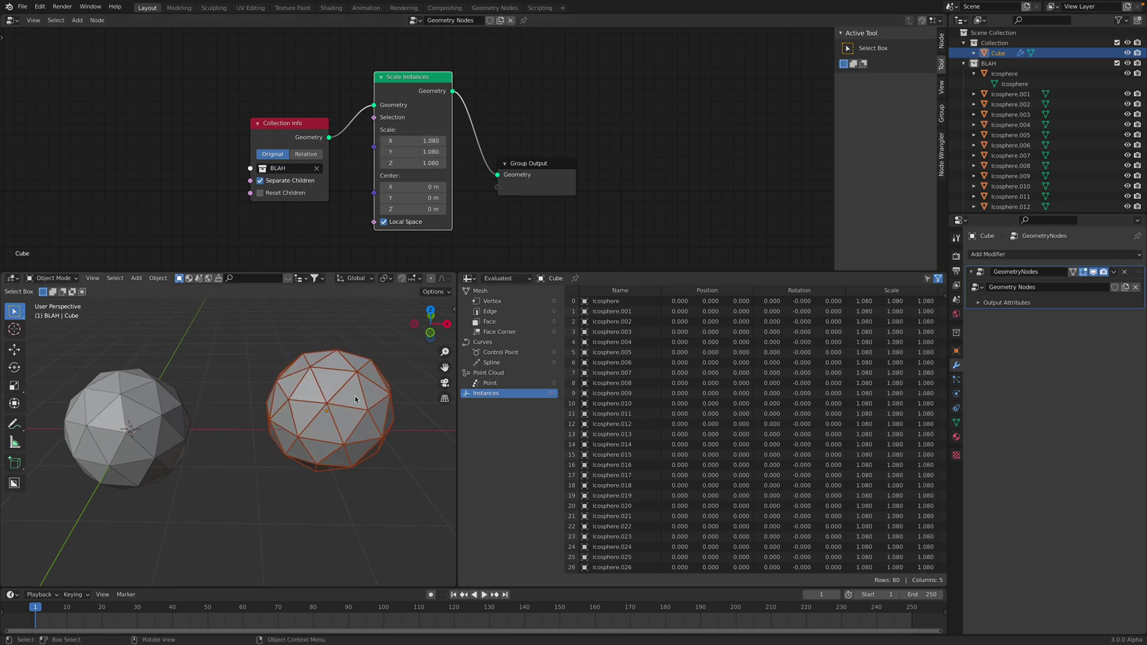
{"action": "left_click_drag", "start_coordinate": [456, 385], "coordinate": [507, 385]}
{"action": "middle_click_drag", "start_coordinate": [419, 383], "coordinate": [363, 380]}
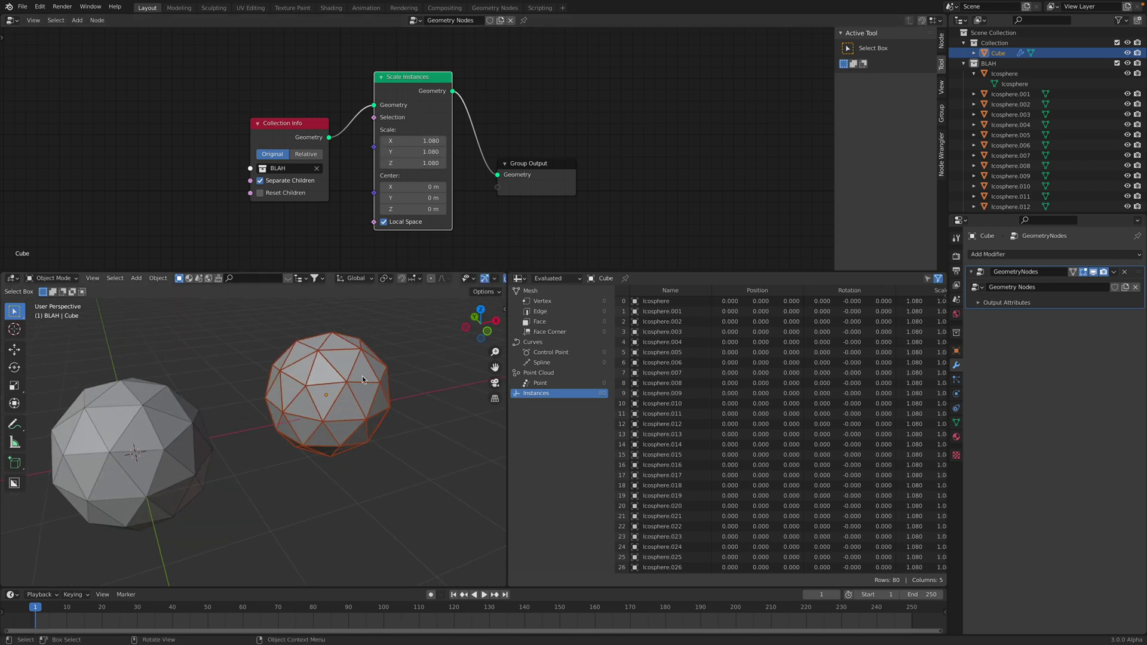
Try moving individual separated faces of the source icosphere and undo the moves
{"action": "left_click", "coordinate": [156, 414]}
{"action": "middle_click_drag", "start_coordinate": [156, 415], "coordinate": [280, 391], "text": "shift"}
{"action": "left_click", "coordinate": [204, 396]}
{"action": "key", "text": "g"}
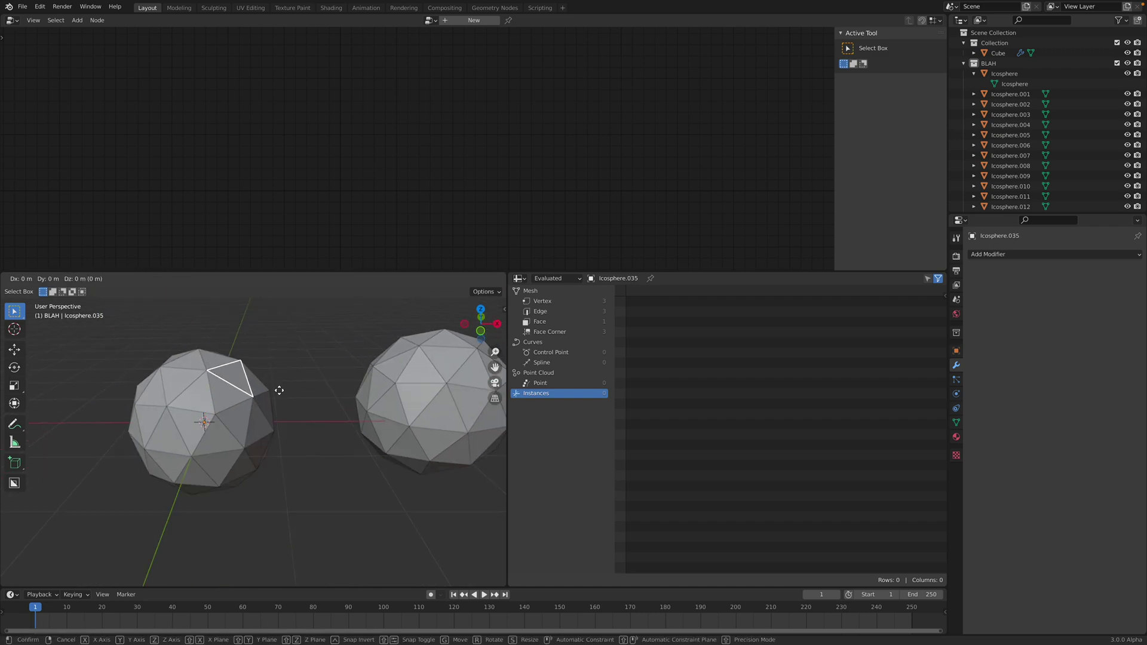
{"action": "left_click", "coordinate": [278, 389]}
{"action": "key", "text": "g"}
{"action": "left_click", "coordinate": [160, 357]}
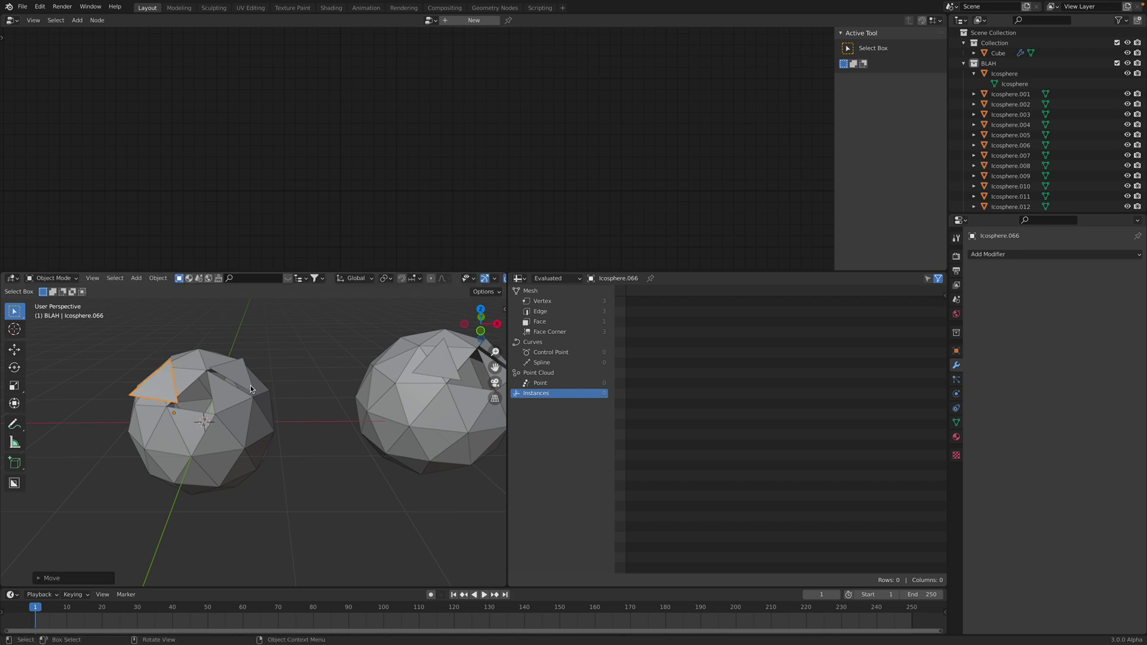
{"action": "key", "text": "ctrl+z"}
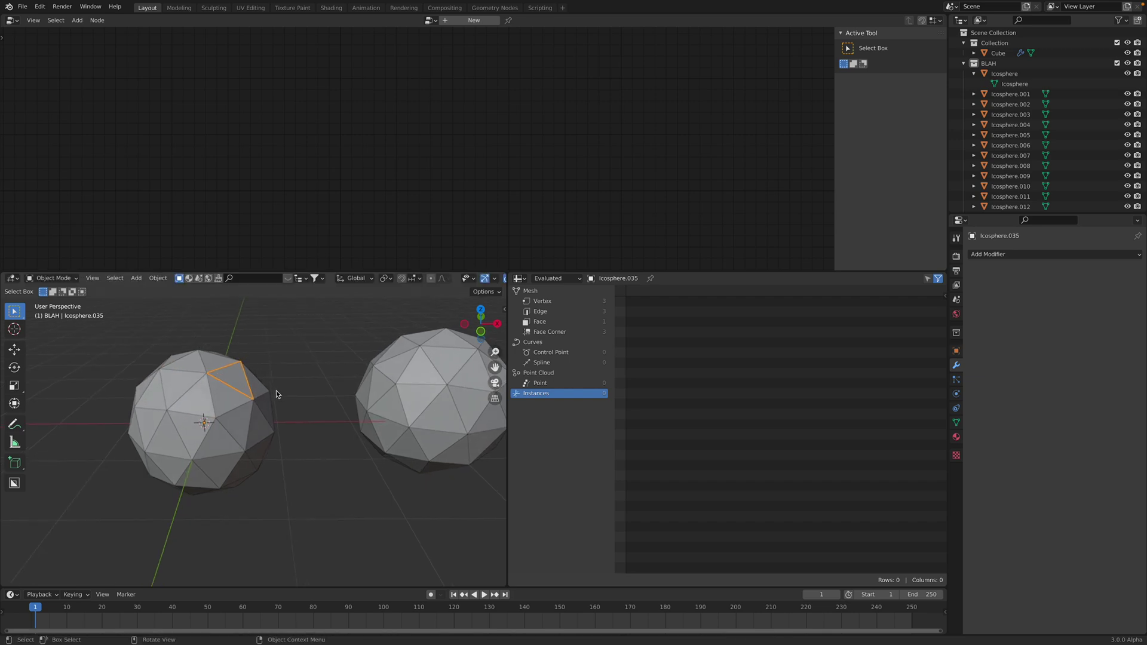
Select all objects and set their origins to their own geometry
{"action": "key", "text": "a"}
{"action": "middle_click_drag", "start_coordinate": [217, 373], "coordinate": [242, 395]}
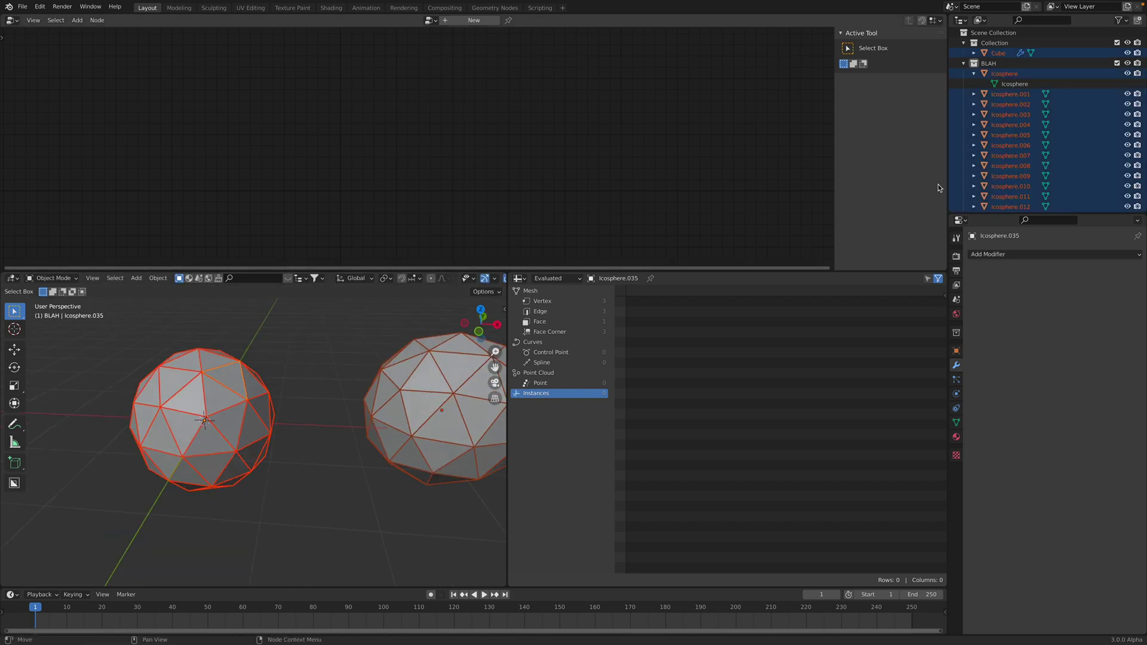
{"action": "right_click", "coordinate": [233, 383]}
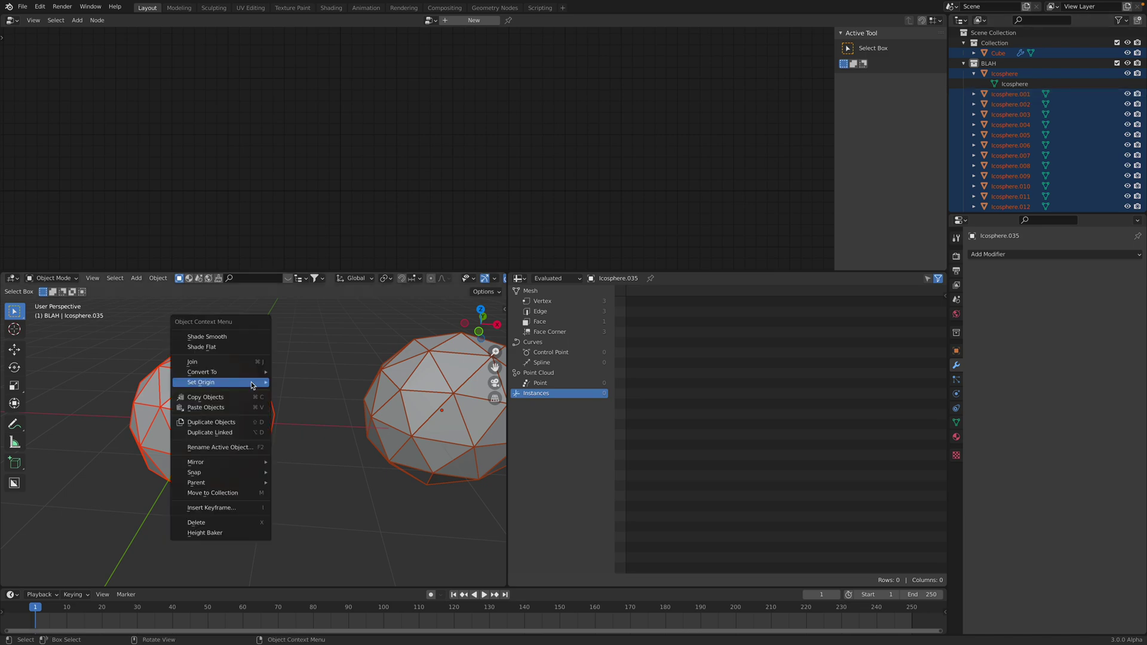
{"action": "mouse_move", "coordinate": [256, 385]}
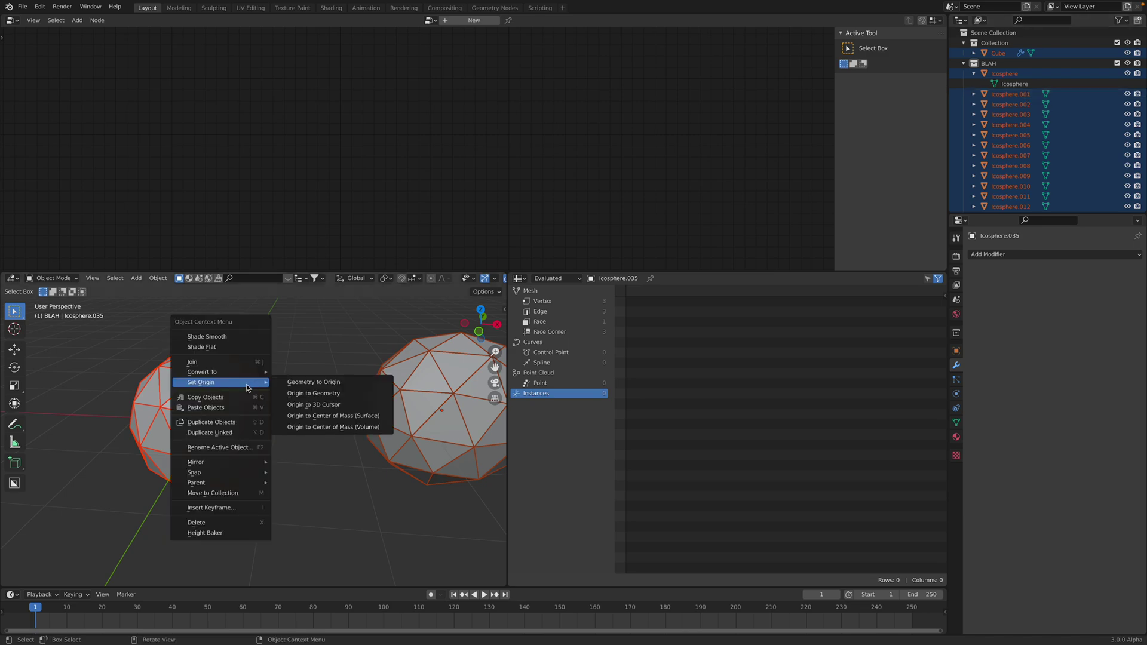
{"action": "left_click", "coordinate": [333, 396]}
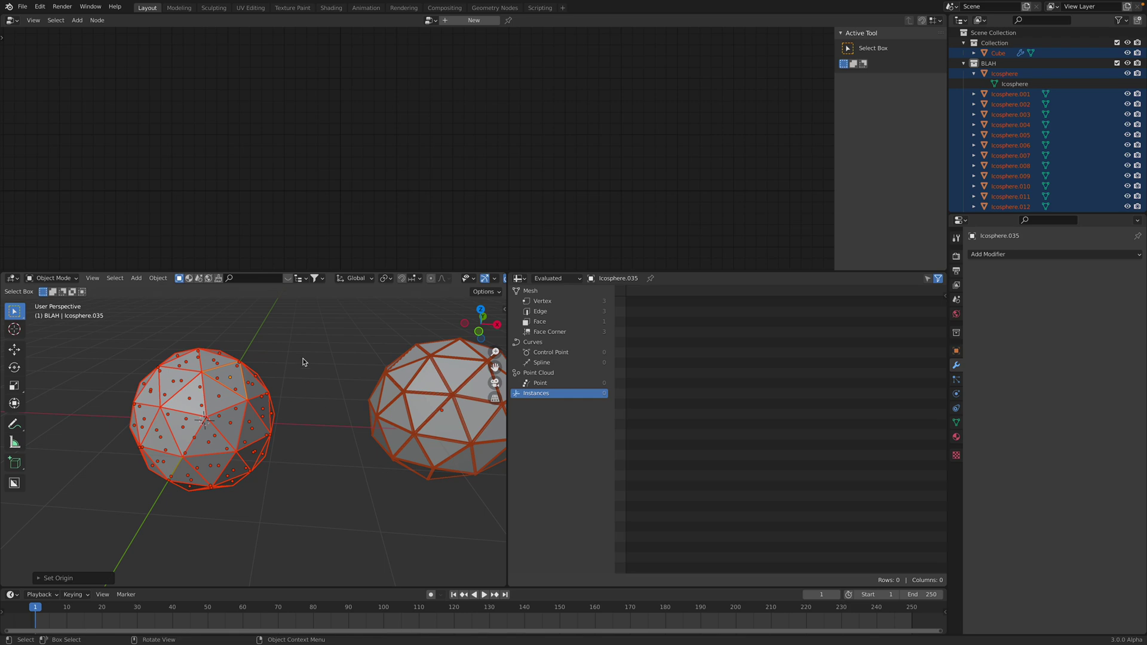
Deselect everything, reselect the cube to show its node tree, and save the file
{"action": "left_click", "coordinate": [303, 363]}
{"action": "scroll", "coordinate": [303, 363], "scroll_direction": "down", "scroll_amount": 2}
{"action": "middle_click_drag", "start_coordinate": [303, 363], "coordinate": [282, 375]}
{"action": "scroll", "coordinate": [317, 391], "scroll_direction": "up", "scroll_amount": 1}
{"action": "left_click", "coordinate": [342, 417]}
{"action": "key", "text": "ctrl+s"}
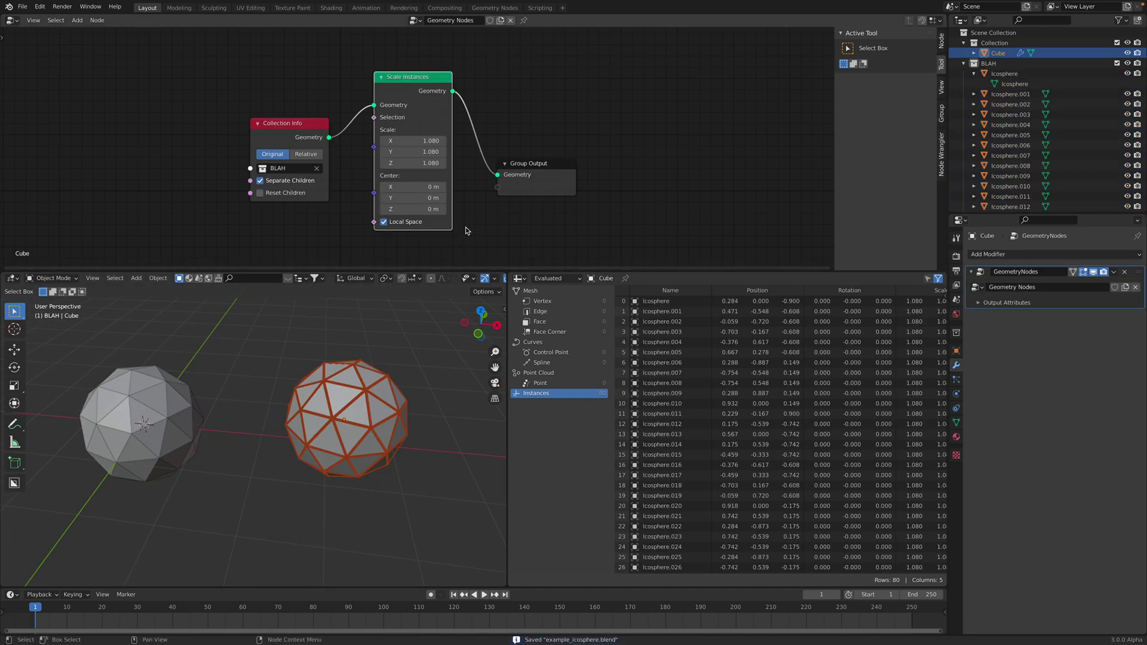
Set the Scale Instances scale to 0.640 on all axes and move the Collection Info node farther away from it
{"action": "scroll", "coordinate": [418, 147], "scroll_direction": "up", "scroll_amount": 3}
{"action": "left_click_drag", "start_coordinate": [428, 138], "coordinate": [400, 138], "text": "shift"}
{"action": "left_click_drag", "start_coordinate": [259, 125], "coordinate": [149, 110]}
Drive the Scale Instances scale with a new float Random Value node set to Min 0.120, Max 1.160 and Seed 54
{"action": "key", "text": "shift+a"}
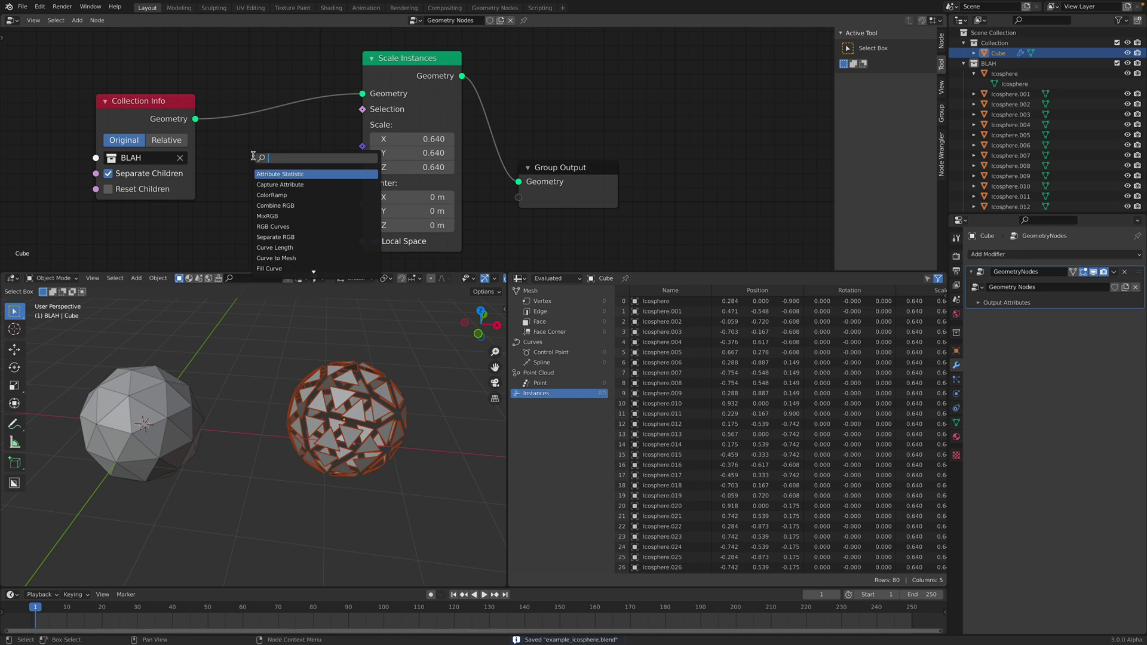
{"action": "type", "text": "random"}
{"action": "key", "text": "Return"}
{"action": "left_click", "coordinate": [234, 153]}
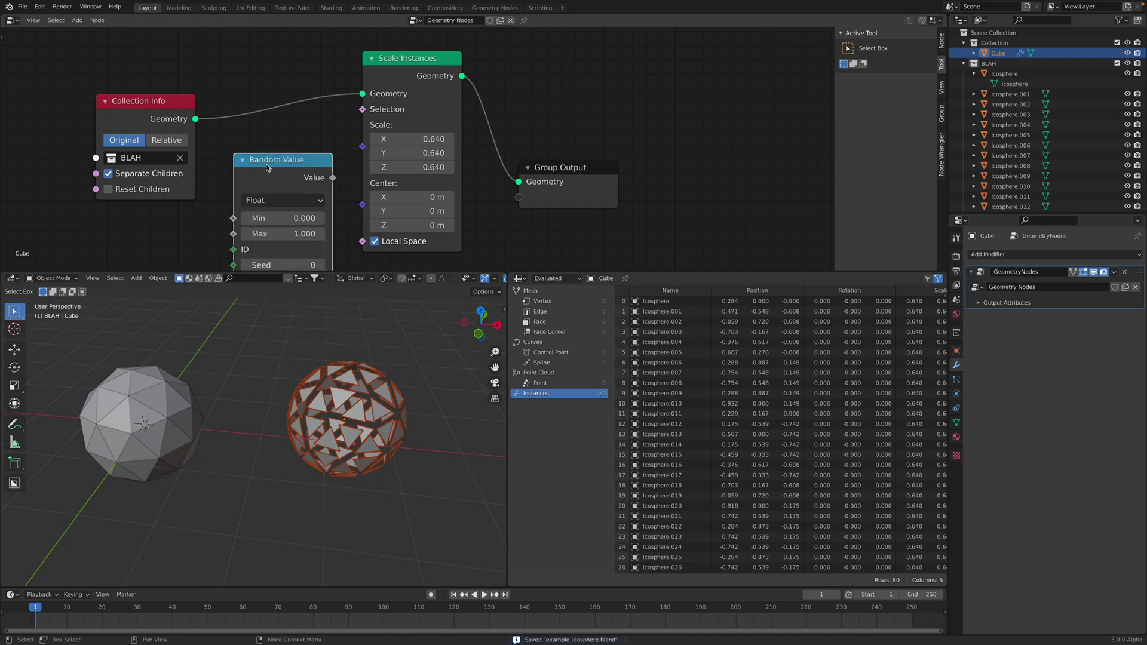
{"action": "middle_click_drag", "start_coordinate": [266, 163], "coordinate": [259, 125]}
{"action": "left_click_drag", "start_coordinate": [351, 108], "coordinate": [354, 107]}
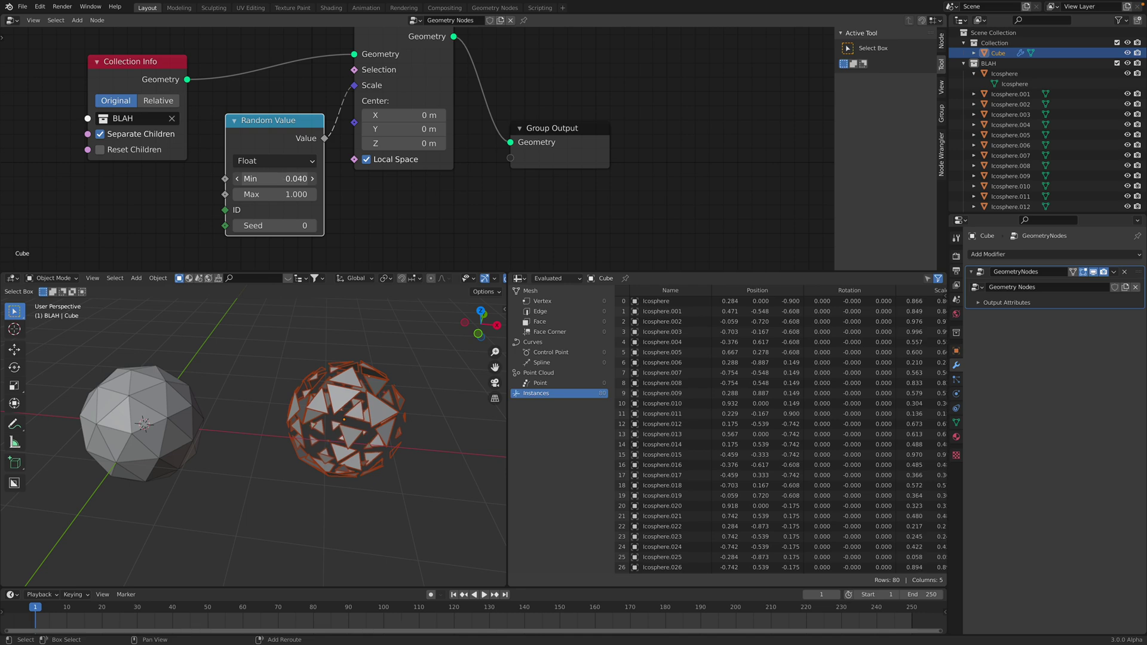
{"action": "left_click_drag", "start_coordinate": [274, 178], "coordinate": [314, 226]}
{"action": "middle_click_drag", "start_coordinate": [394, 433], "coordinate": [393, 434]}
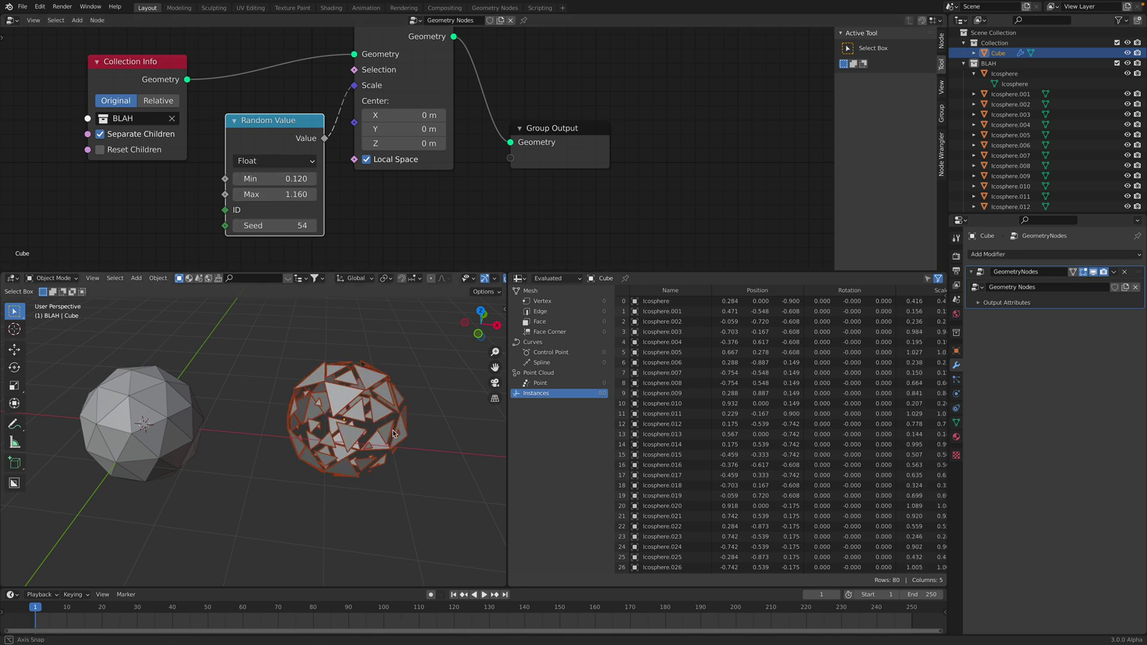
Examine the origin of one source icosphere face, and reselect the cube to compare the randomly scaled instances
{"action": "left_click", "coordinate": [249, 393]}
{"action": "left_click", "coordinate": [161, 382]}
{"action": "middle_click_drag", "start_coordinate": [162, 382], "coordinate": [234, 393]}
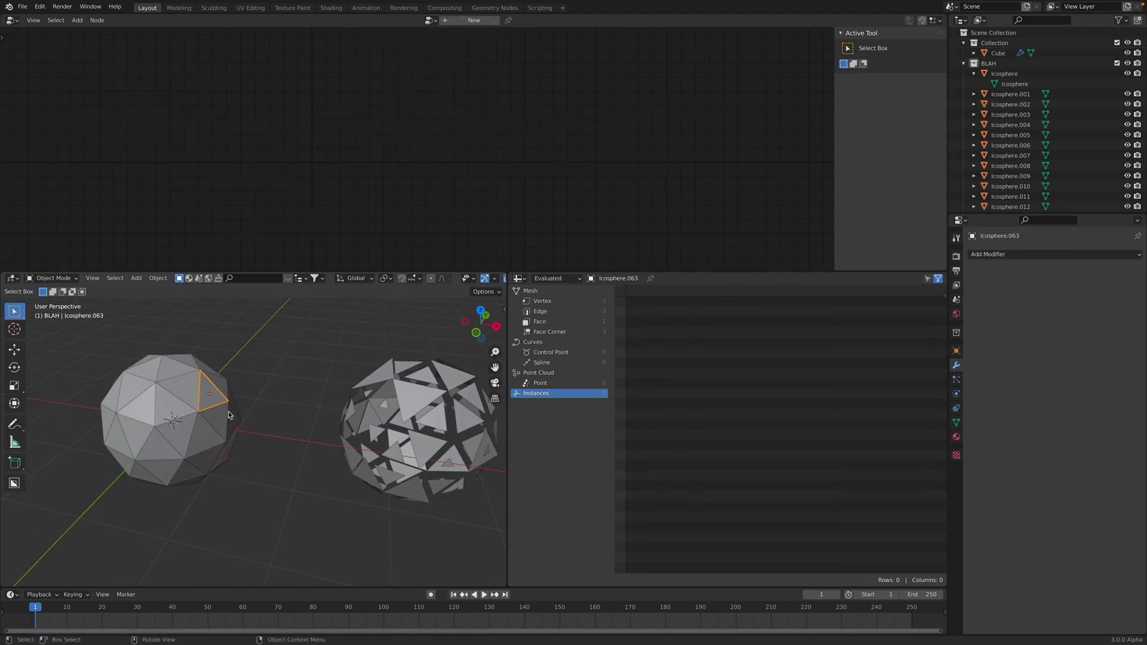
{"action": "left_click", "coordinate": [406, 388]}
{"action": "middle_click_drag", "start_coordinate": [319, 368], "coordinate": [333, 362]}
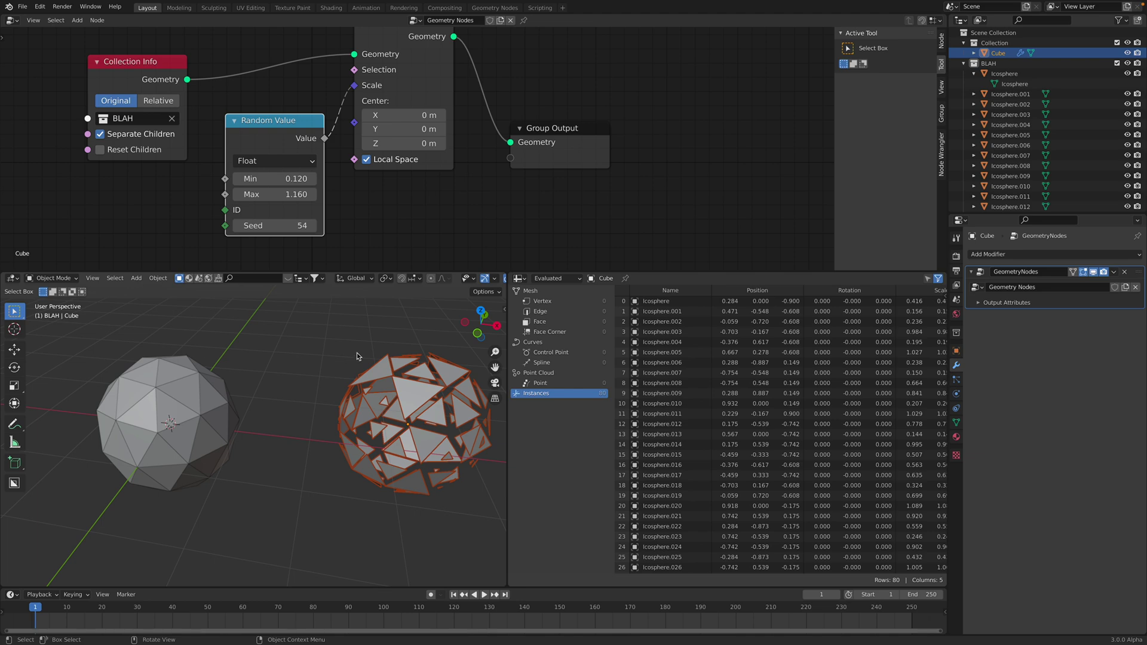
Spread out the Group Output and Scale Instances nodes to make room in the tree, and save the file
{"action": "middle_click_drag", "start_coordinate": [467, 60], "coordinate": [465, 83]}
{"action": "left_click_drag", "start_coordinate": [563, 152], "coordinate": [589, 133]}
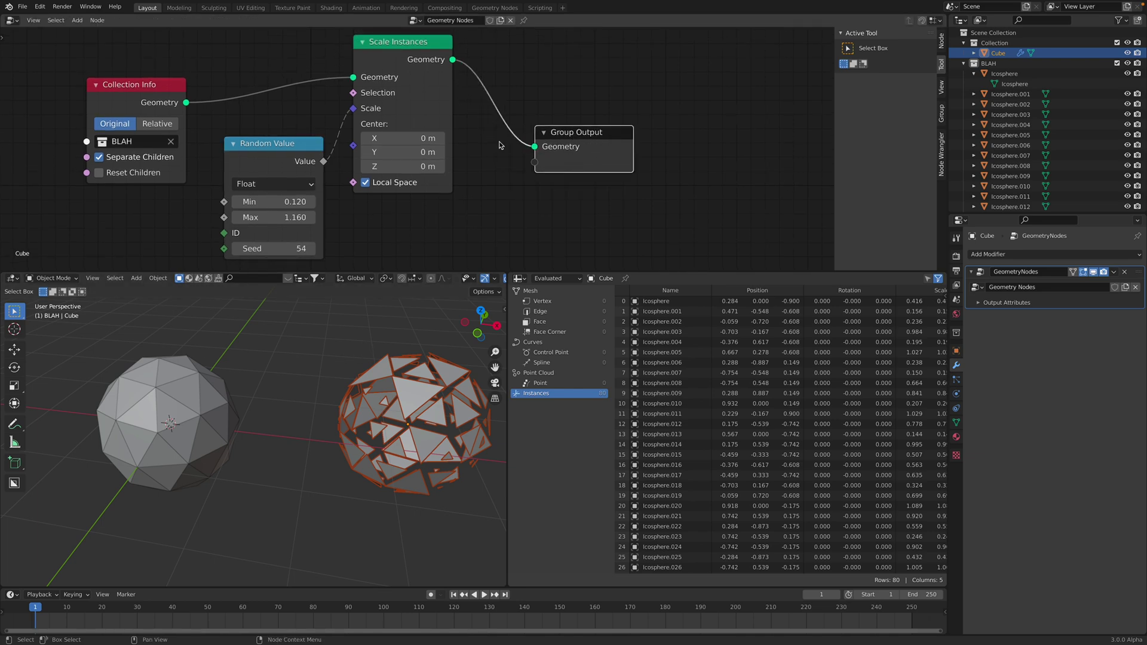
{"action": "scroll", "coordinate": [418, 149], "scroll_direction": "down", "scroll_amount": 1}
{"action": "left_click_drag", "start_coordinate": [562, 134], "coordinate": [638, 131]}
{"action": "left_click_drag", "start_coordinate": [414, 70], "coordinate": [439, 80]}
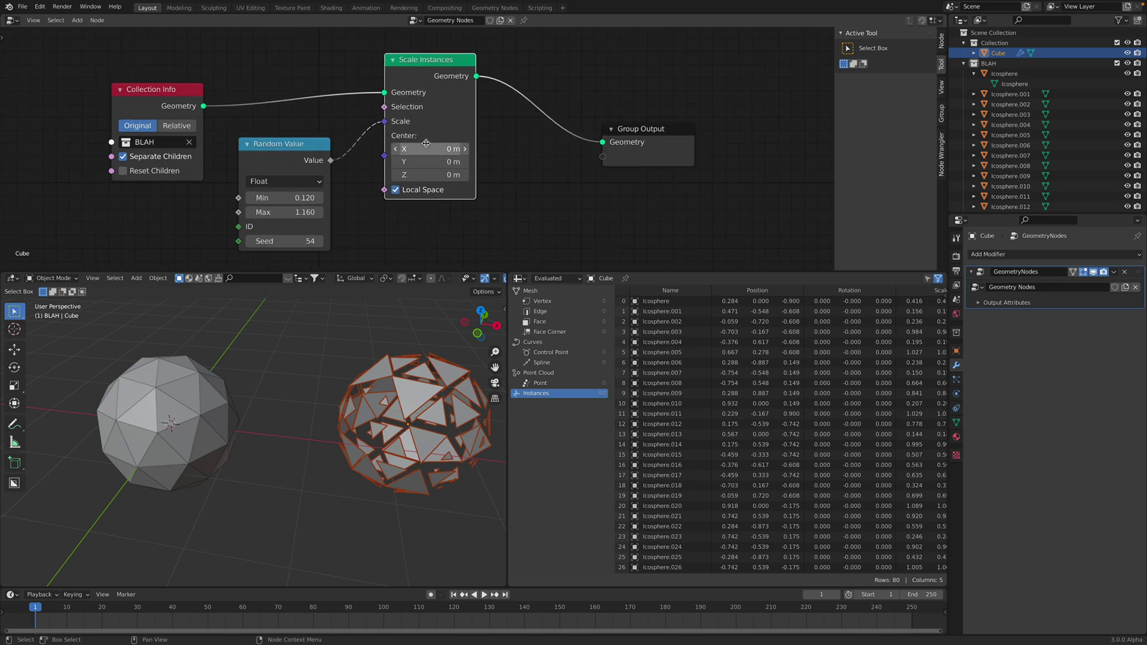
{"action": "key", "text": "ctrl+s"}
Move Group Output farther away and insert a Rotate Instances node between Scale Instances and Group Output
{"action": "middle_click_drag", "start_coordinate": [512, 154], "coordinate": [479, 157]}
{"action": "left_click_drag", "start_coordinate": [594, 132], "coordinate": [640, 130]}
{"action": "key", "text": "shift+a"}
{"action": "type", "text": "s"}
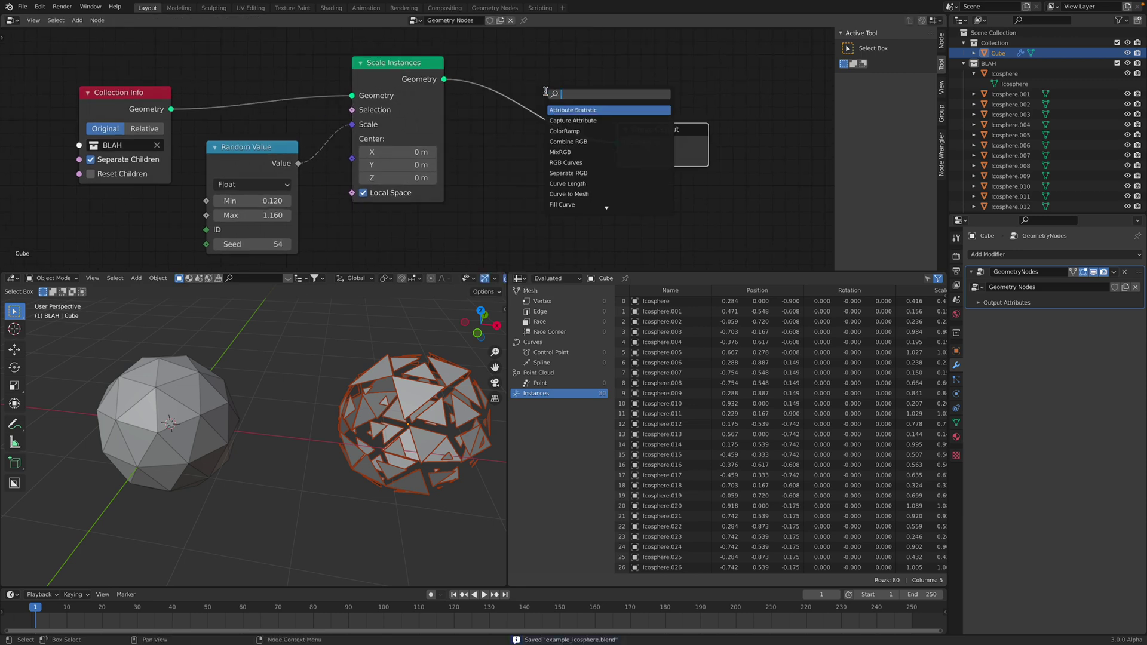
{"action": "type", "text": "tra"}
{"action": "key", "text": "BackSpace"}
{"action": "key", "text": "BackSpace"}
{"action": "key", "text": "BackSpace"}
{"action": "type", "text": "rot"}
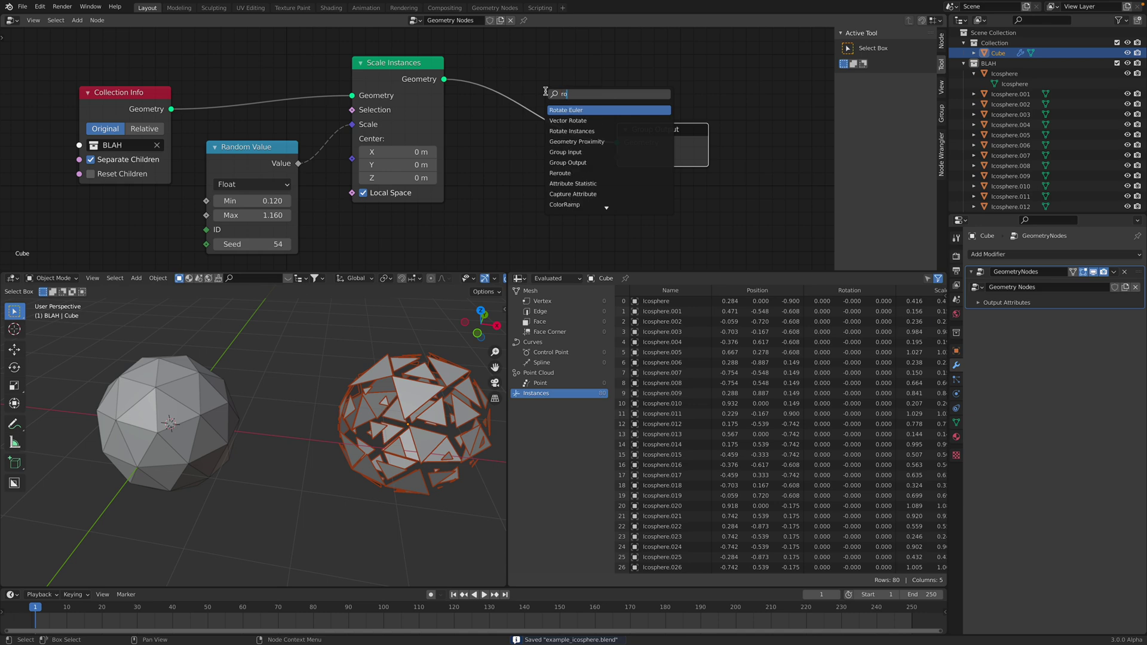
{"action": "key", "text": "Down"}
{"action": "key", "text": "Down"}
{"action": "key", "text": "Return"}
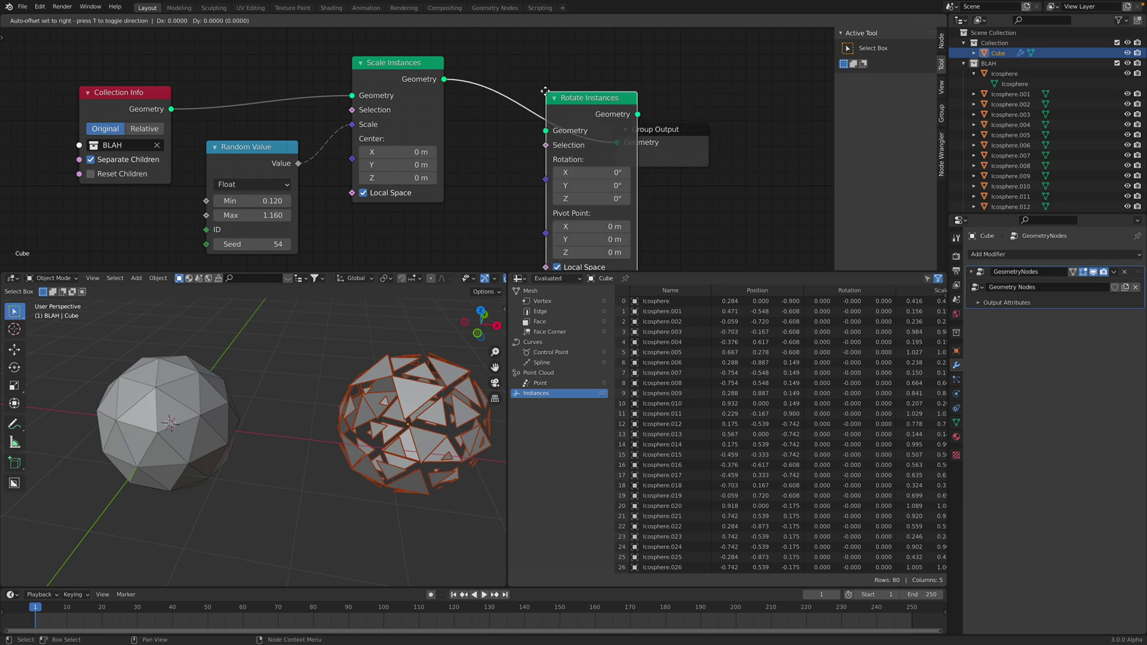
{"action": "left_click", "coordinate": [489, 73]}
{"action": "key", "text": "Home"}
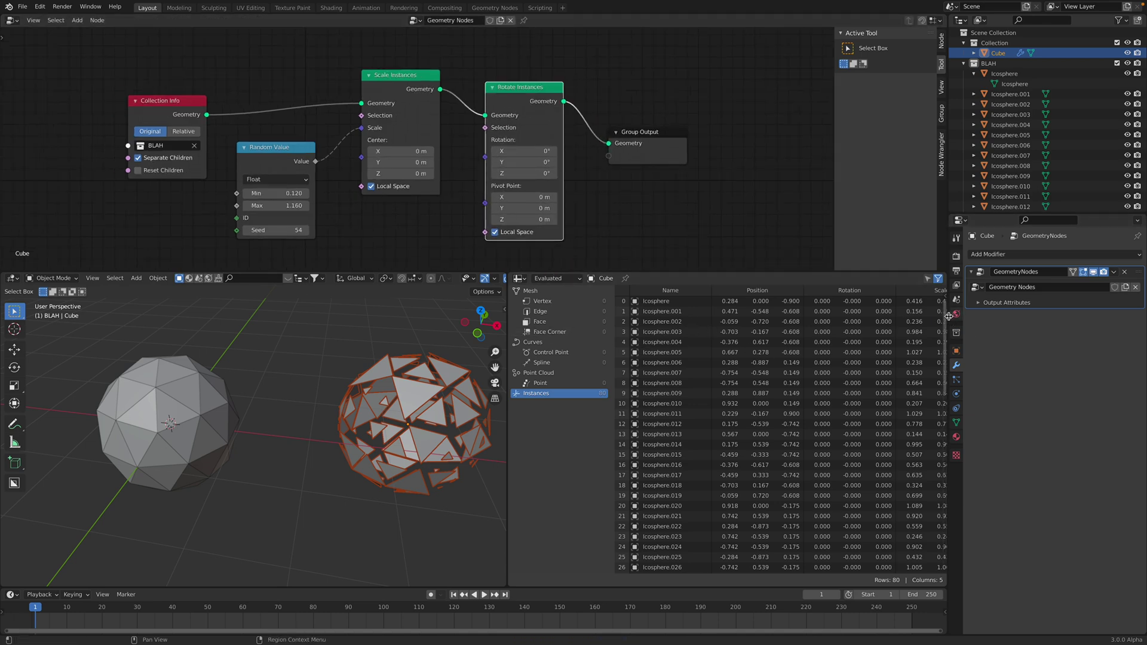
Space the Group Output and Rotate Instances nodes farther from the Scale Instances node
{"action": "mouse_move", "coordinate": [939, 348]}
{"action": "left_mouse_down"}
{"action": "mouse_move", "coordinate": [932, 556]}
{"action": "mouse_move", "coordinate": [932, 348]}
{"action": "left_mouse_up"}
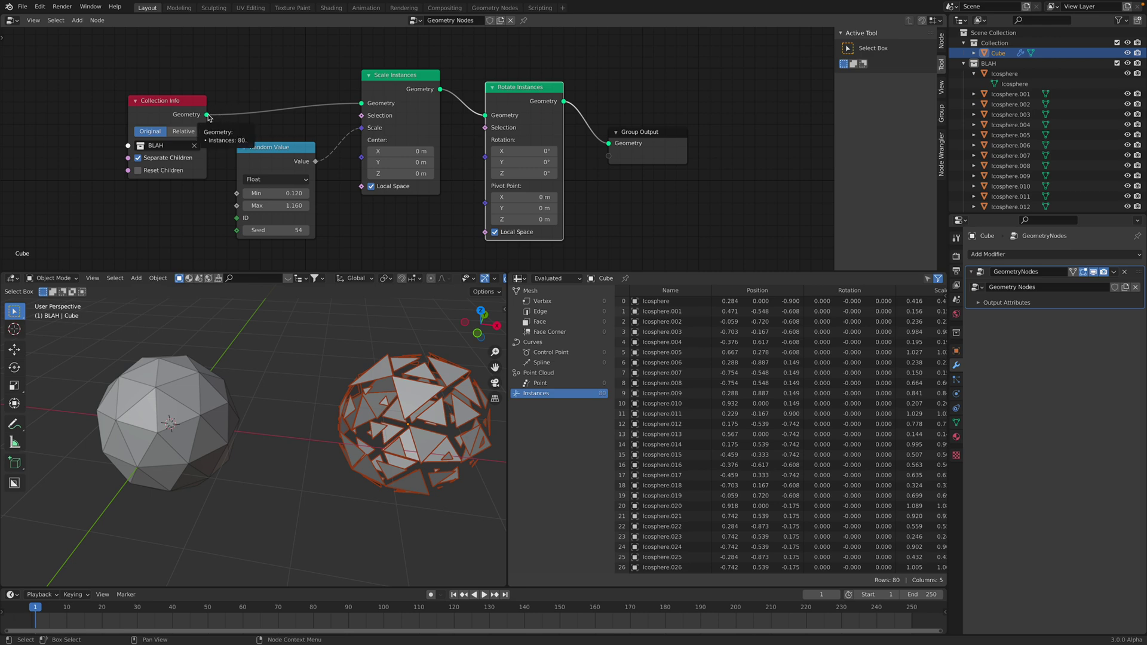
{"action": "left_click_drag", "start_coordinate": [661, 137], "coordinate": [711, 131]}
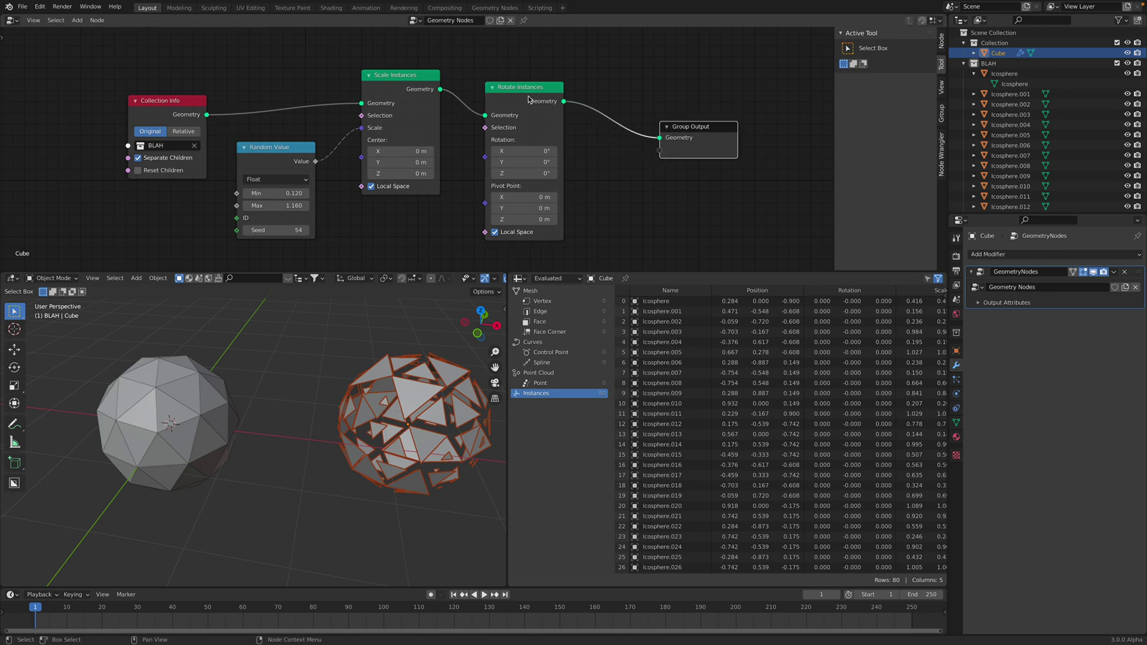
{"action": "left_click_drag", "start_coordinate": [521, 89], "coordinate": [562, 74]}
Try rotating the instances on all three axes with Rotate Instances, and reset every rotation value to 0
{"action": "left_click_drag", "start_coordinate": [545, 134], "coordinate": [583, 157]}
{"action": "left_click_drag", "start_coordinate": [555, 135], "coordinate": [555, 157]}
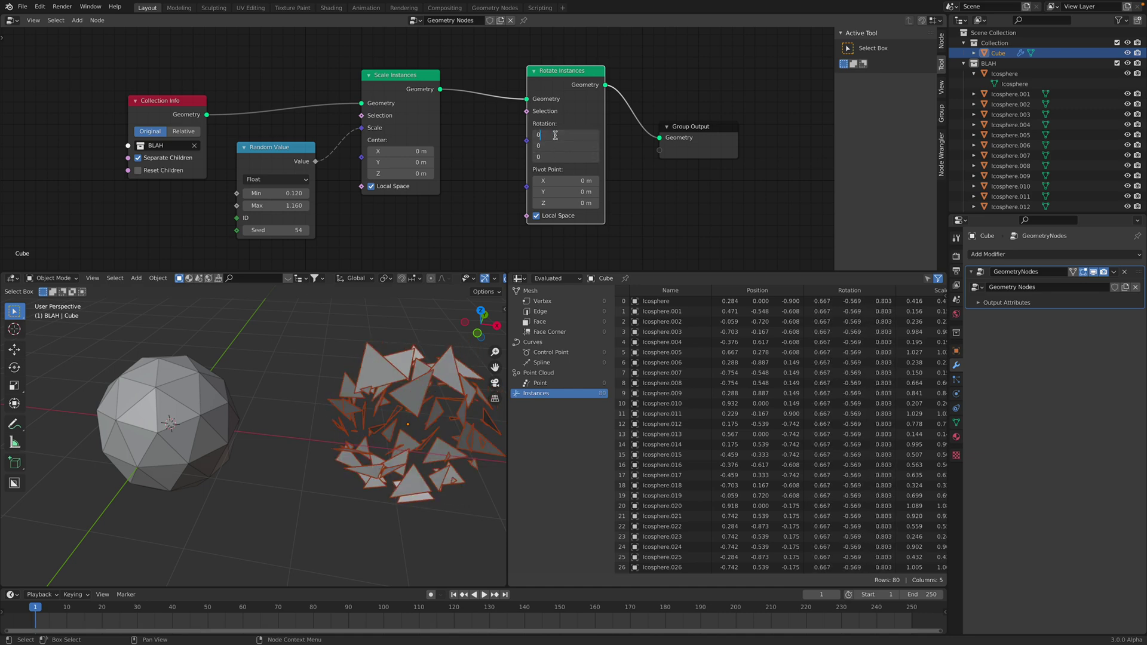
{"action": "type", "text": "0"}
{"action": "key", "text": "Return"}
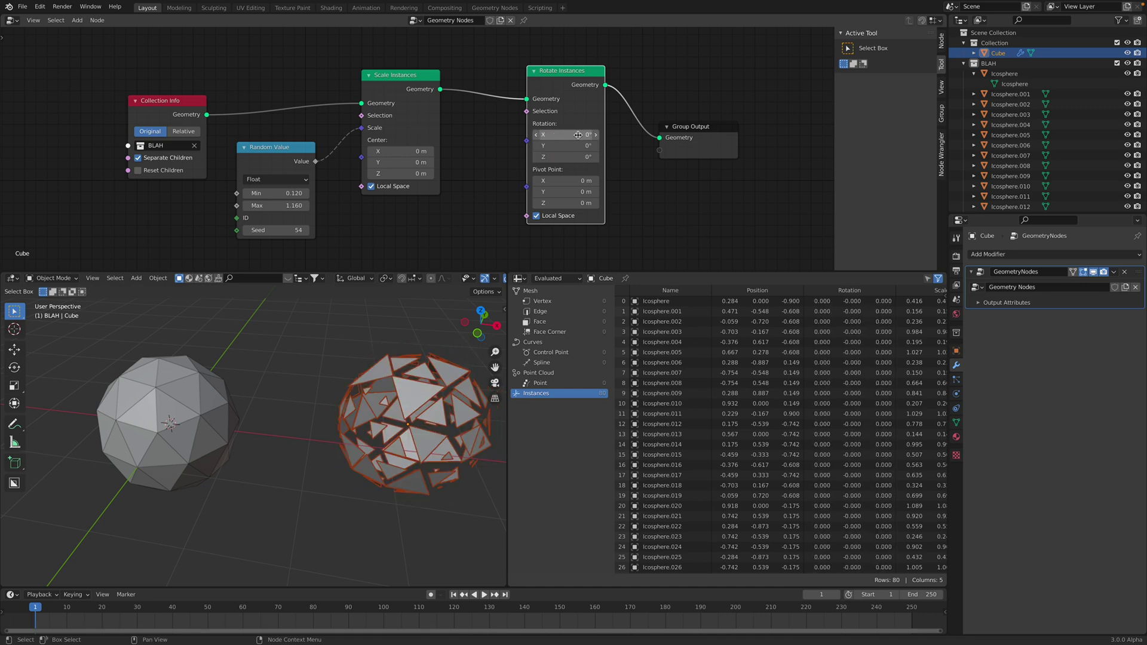
Move the Rotate Instances node closer to Scale Instances and the Group Output node farther away
{"action": "left_click_drag", "start_coordinate": [546, 90], "coordinate": [522, 87]}
{"action": "left_click_drag", "start_coordinate": [703, 130], "coordinate": [752, 120]}
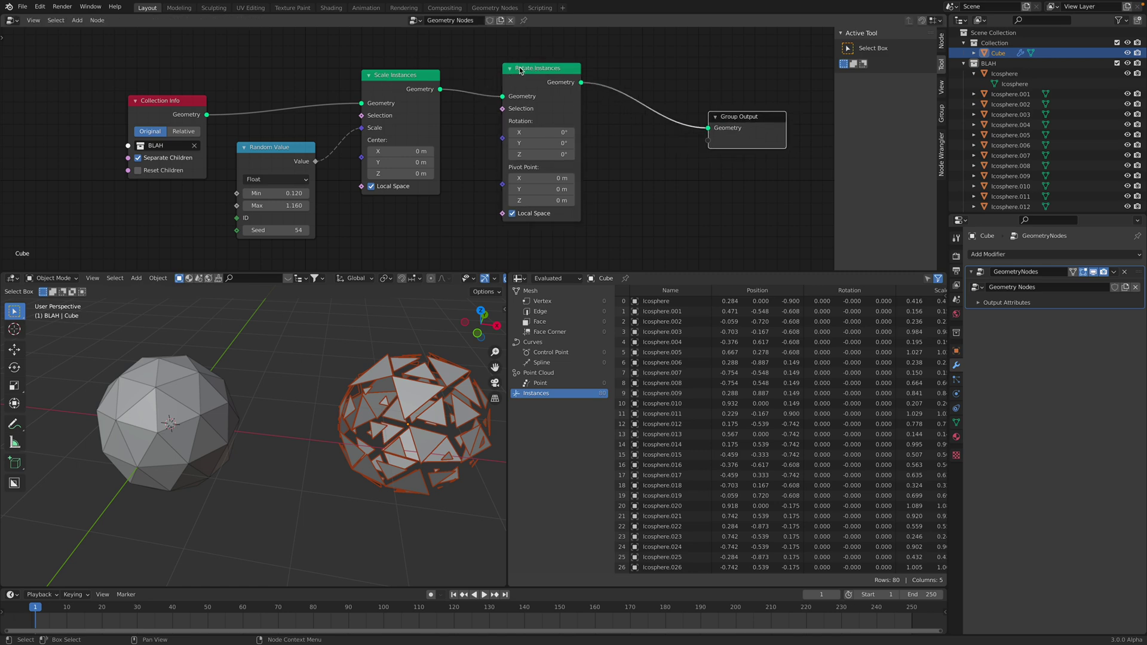
Insert a Translate Instances node between Rotate Instances and Group Output, and save the file
{"action": "middle_click_drag", "start_coordinate": [711, 85], "coordinate": [553, 76]}
{"action": "key", "text": "shift+a"}
{"action": "type", "text": "st"}
{"action": "type", "text": "ra"}
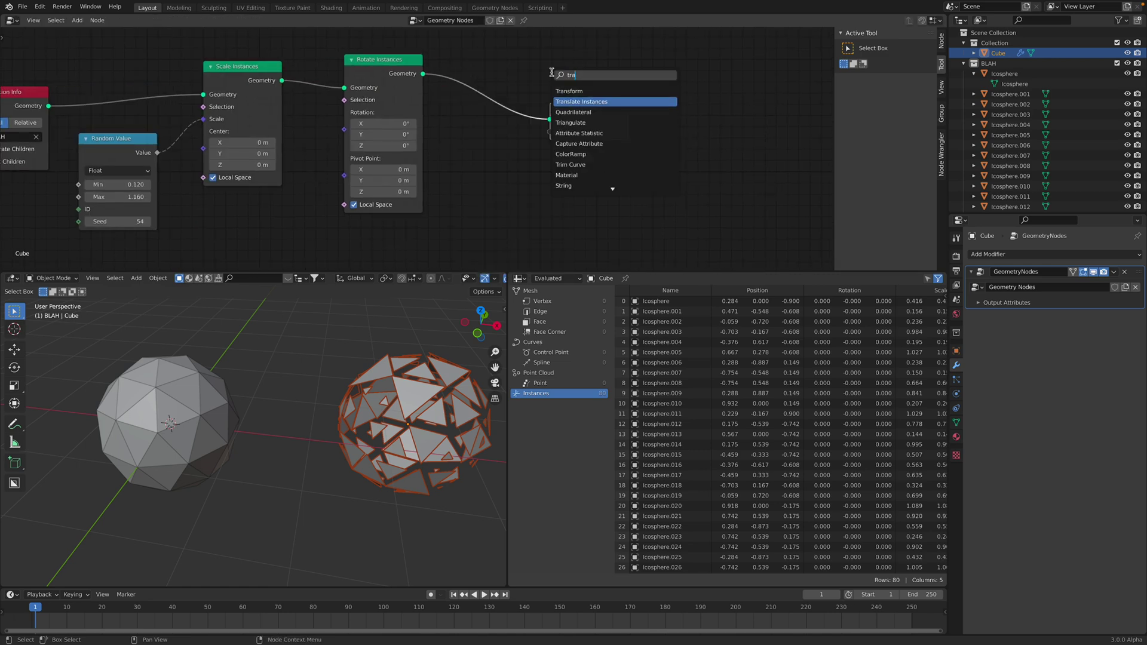
{"action": "left_click", "coordinate": [581, 101]}
{"action": "left_click", "coordinate": [509, 127]}
{"action": "key", "text": "ctrl+s"}
Try moving the instances on all three axes with Translate Instances, and reset every translation value to 0
{"action": "left_click_drag", "start_coordinate": [509, 127], "coordinate": [531, 128]}
{"action": "middle_click_drag", "start_coordinate": [415, 355], "coordinate": [404, 352]}
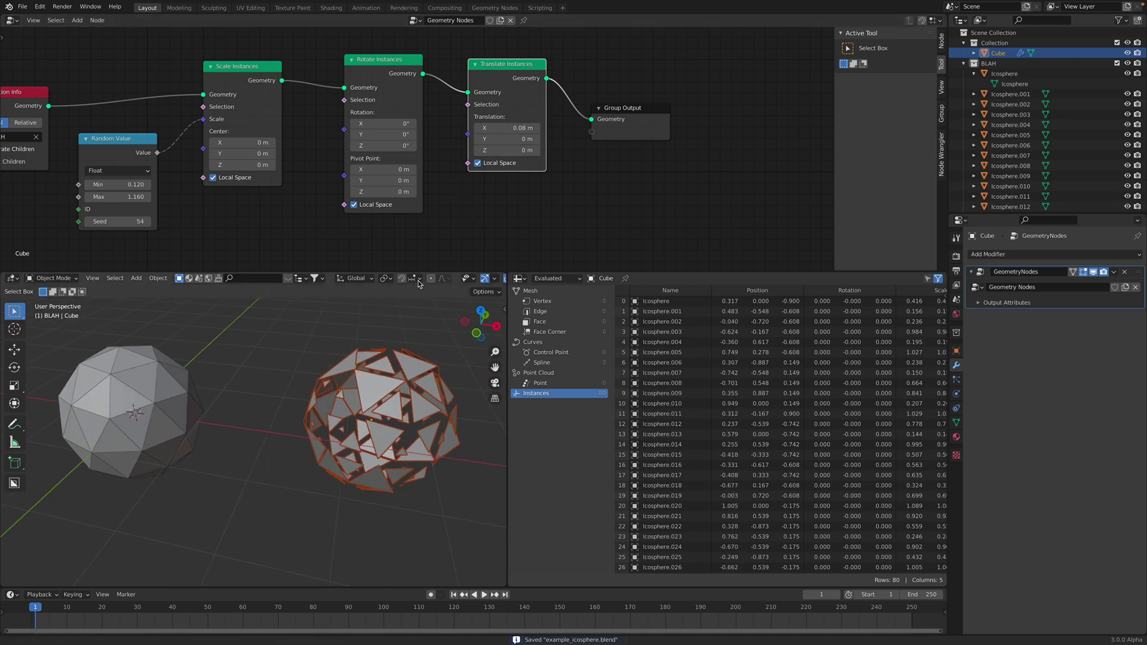
{"action": "left_click_drag", "start_coordinate": [519, 127], "coordinate": [364, 138]}
{"action": "left_click_drag", "start_coordinate": [507, 149], "coordinate": [419, 149]}
{"action": "left_click_drag", "start_coordinate": [508, 127], "coordinate": [508, 150]}
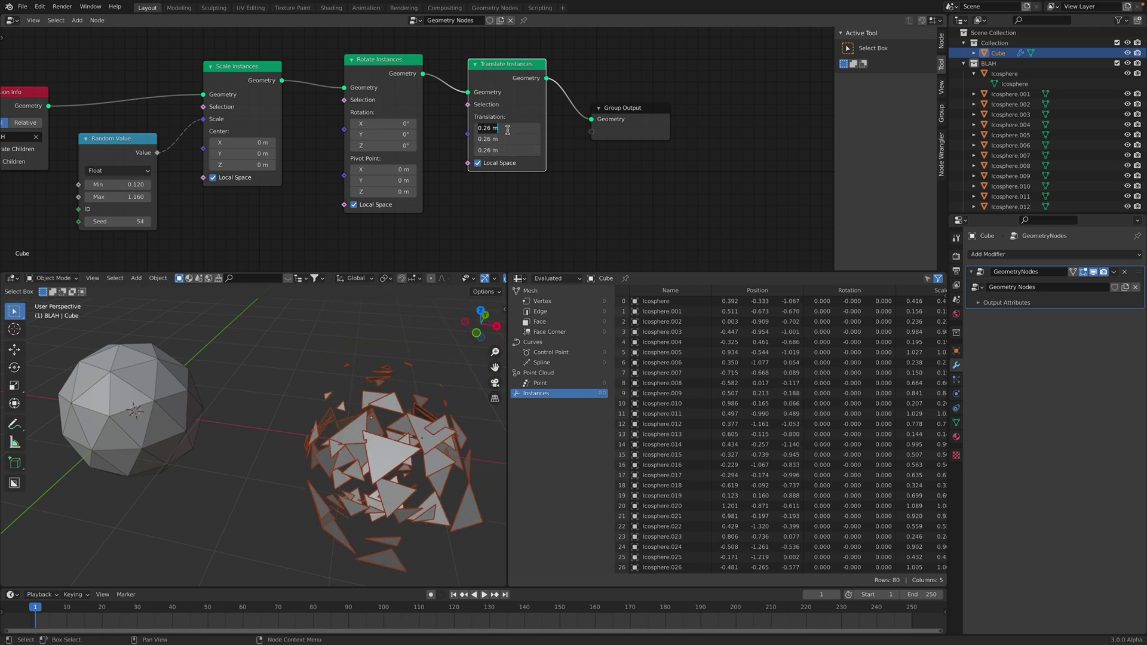
{"action": "type", "text": "0"}
{"action": "key", "text": "Return"}
{"action": "middle_click_drag", "start_coordinate": [454, 335], "coordinate": [438, 336]}
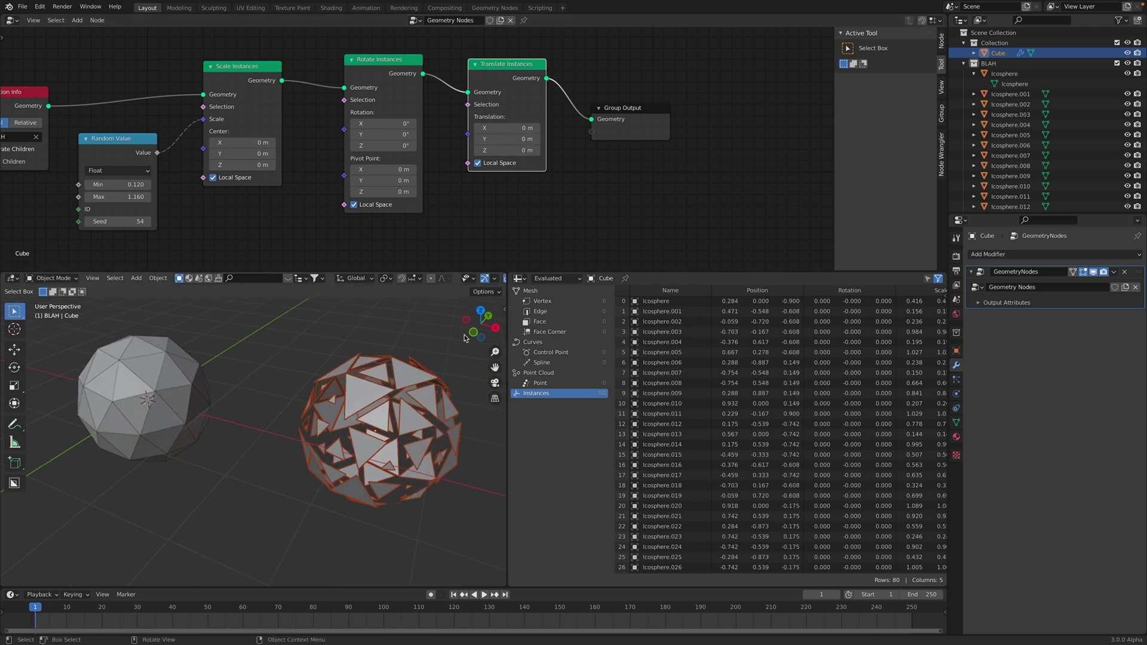
Widen the 3D viewport against the spreadsheet and save the file
{"action": "left_click_drag", "start_coordinate": [508, 342], "coordinate": [552, 343]}
{"action": "scroll", "coordinate": [376, 342], "scroll_direction": "down", "scroll_amount": 2}
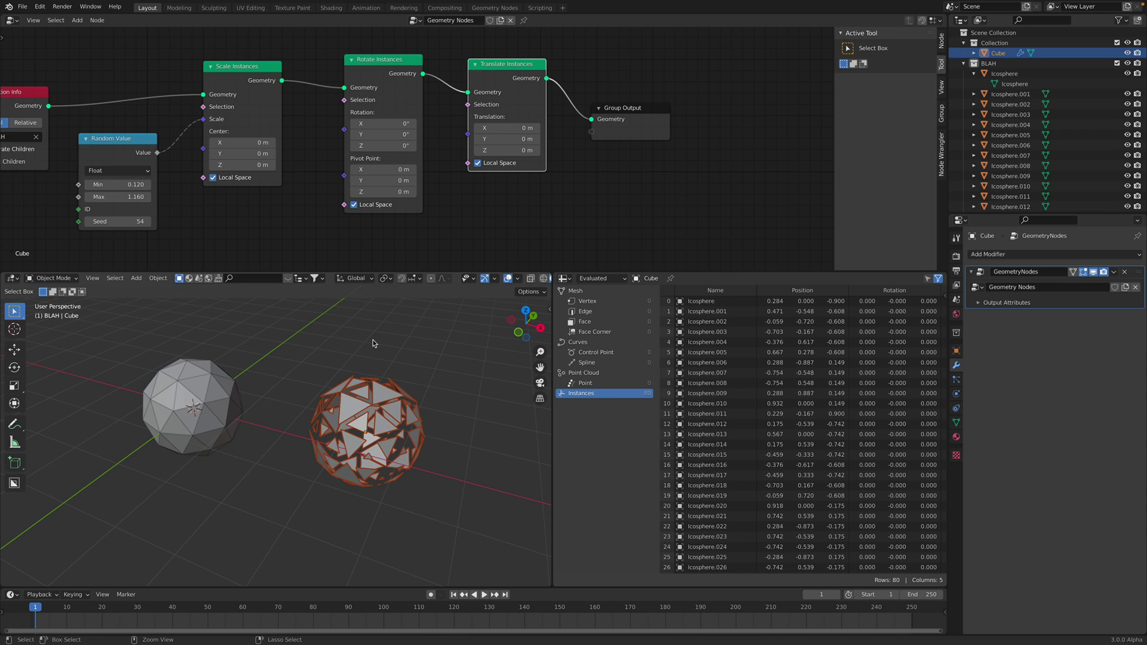
{"action": "key", "text": "ctrl+s"}
{"action": "middle_click_drag", "start_coordinate": [453, 209], "coordinate": [501, 220]}
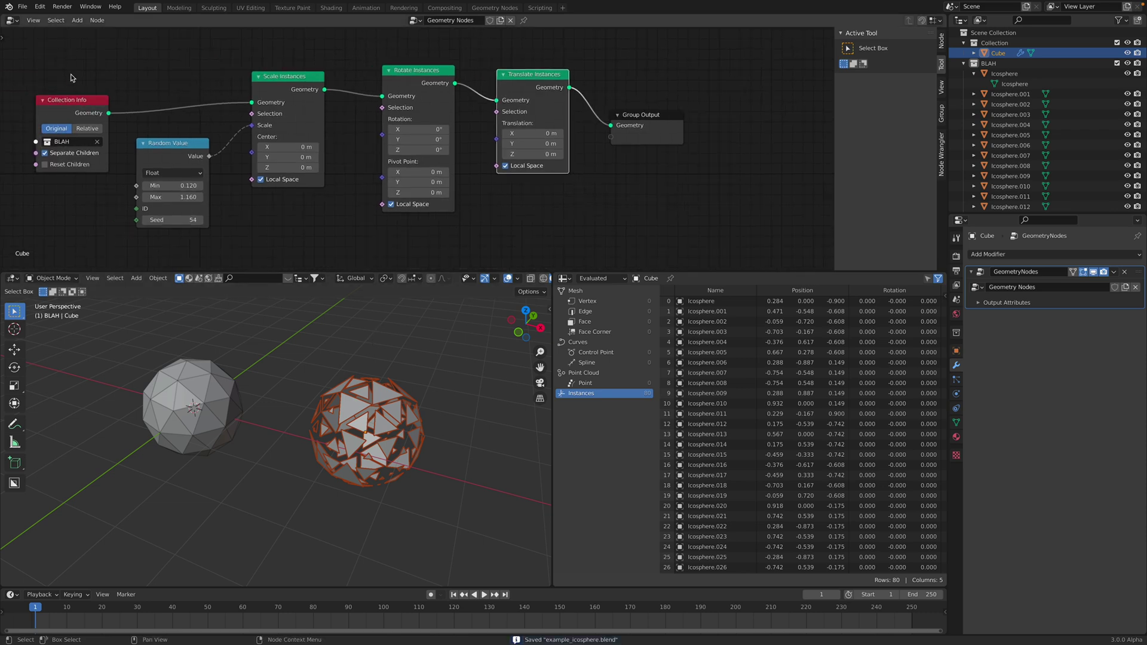
{"action": "left_click", "coordinate": [24, 7]}
{"action": "middle_click_drag", "start_coordinate": [236, 210], "coordinate": [220, 167]}
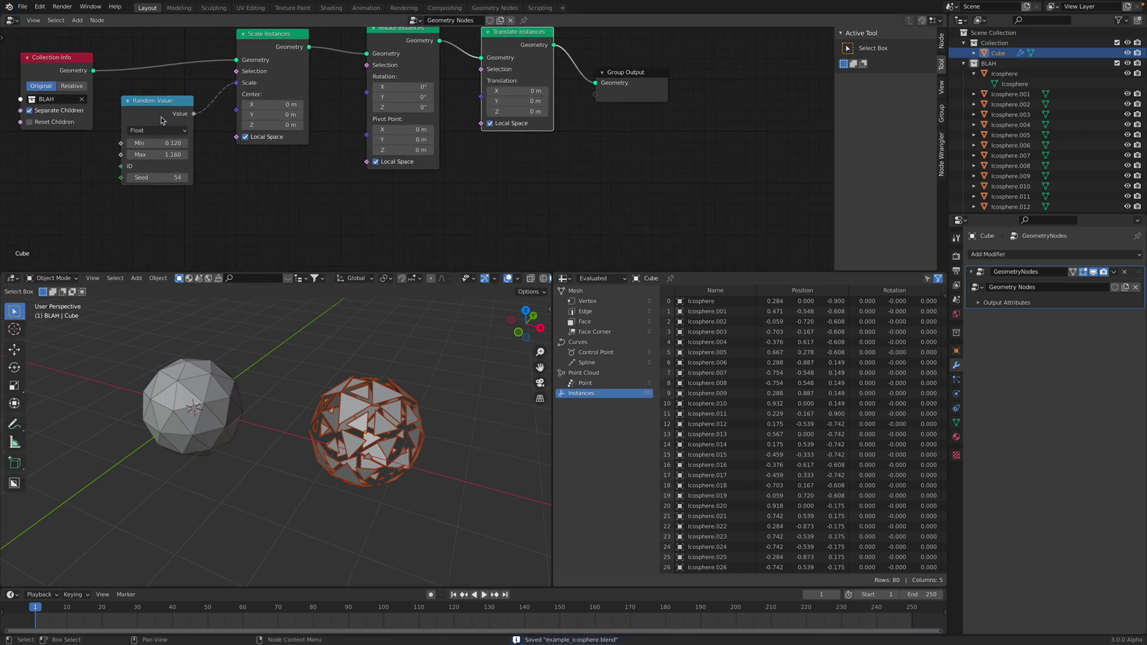
Duplicate the Random Value node twice below the Instances nodes and set both copies' data type to Vector
{"action": "left_click", "coordinate": [168, 118]}
{"action": "key", "text": "shift+d"}
{"action": "left_click", "coordinate": [304, 195]}
{"action": "key", "text": "shift+d"}
{"action": "left_click", "coordinate": [422, 209]}
{"action": "left_click", "coordinate": [310, 207]}
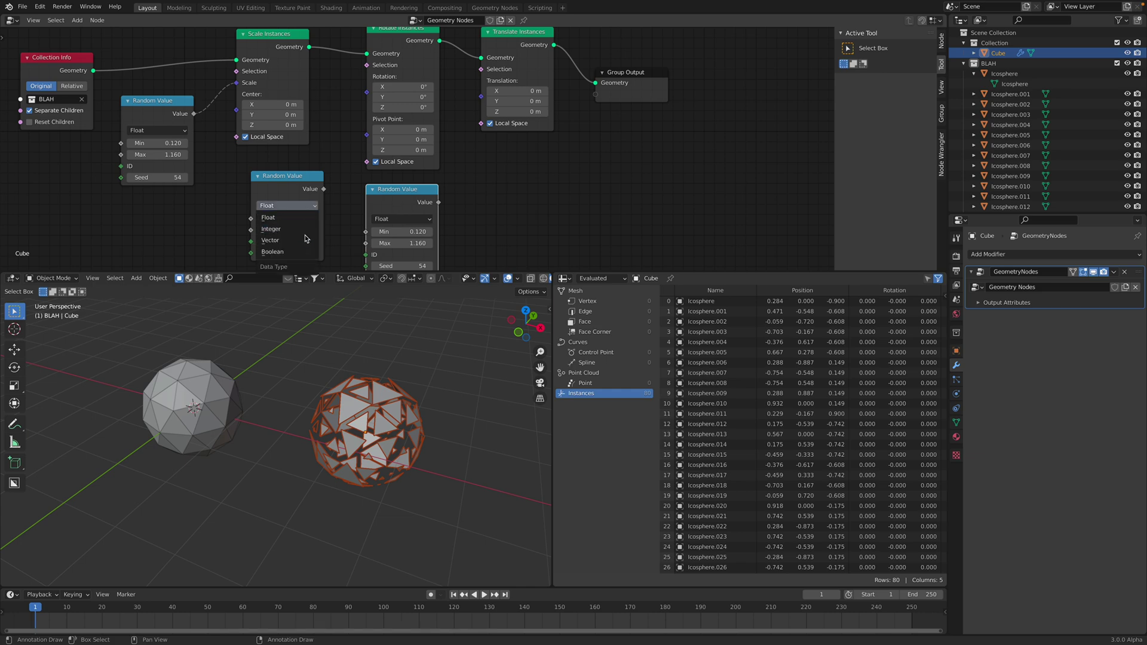
{"action": "left_click", "coordinate": [306, 240]}
{"action": "left_click", "coordinate": [402, 218]}
{"action": "left_click", "coordinate": [389, 254]}
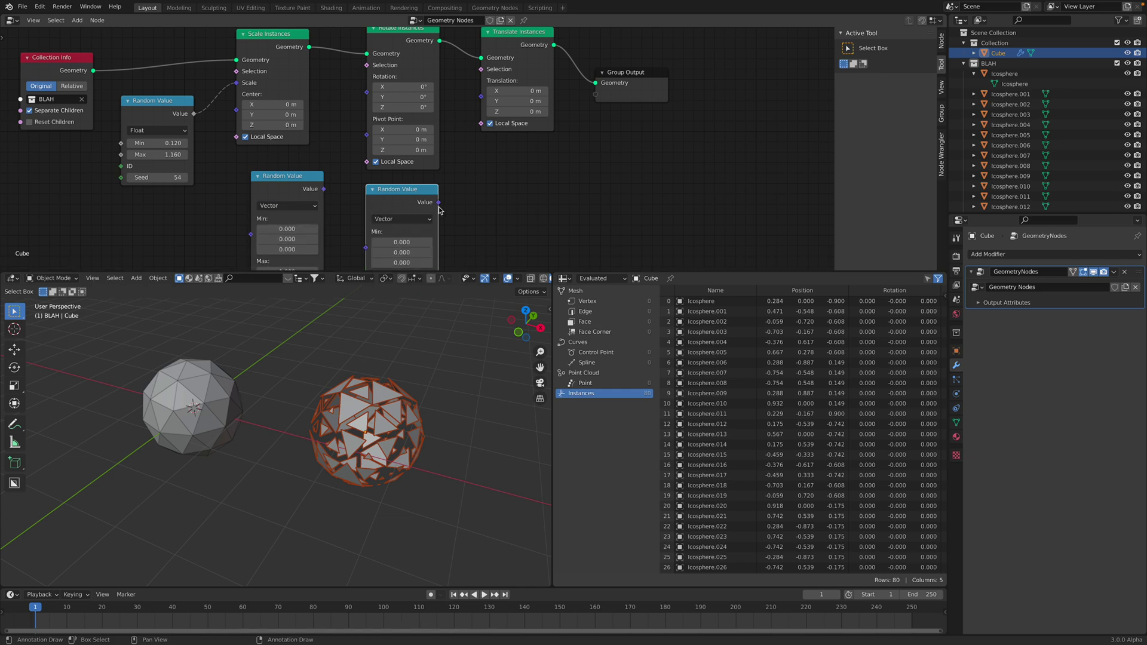
Feed one Vector Random Value into Rotate Instances' Rotation and the other into Translate Instances' Translation, and save the file
{"action": "left_click_drag", "start_coordinate": [485, 99], "coordinate": [483, 95]}
{"action": "left_click_drag", "start_coordinate": [324, 189], "coordinate": [368, 92]}
{"action": "scroll", "coordinate": [396, 105], "scroll_direction": "down", "scroll_amount": 1}
{"action": "middle_click_drag", "start_coordinate": [396, 106], "coordinate": [402, 68]}
{"action": "middle_click_drag", "start_coordinate": [388, 314], "coordinate": [426, 299]}
{"action": "key", "text": "space"}
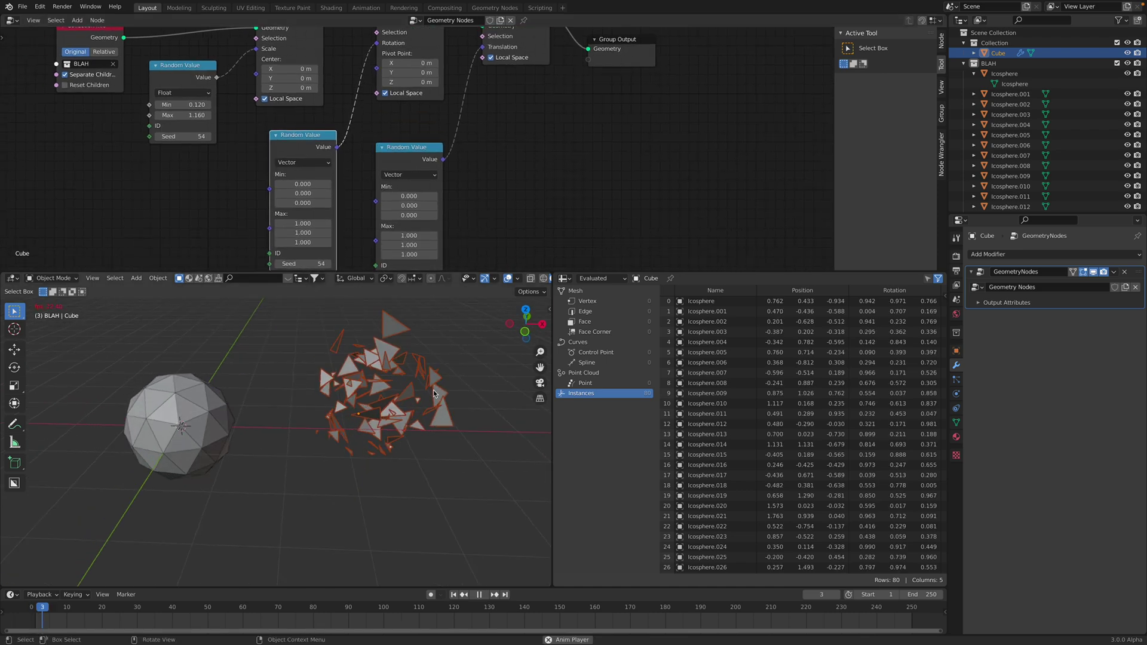
{"action": "key", "text": "ctrl+s"}
{"action": "key", "text": "space"}
Set the Seed of the Random Value node driving Translation to 216, and rearrange the Random Value nodes
{"action": "middle_click_drag", "start_coordinate": [465, 237], "coordinate": [483, 161]}
{"action": "left_click_drag", "start_coordinate": [427, 201], "coordinate": [478, 200]}
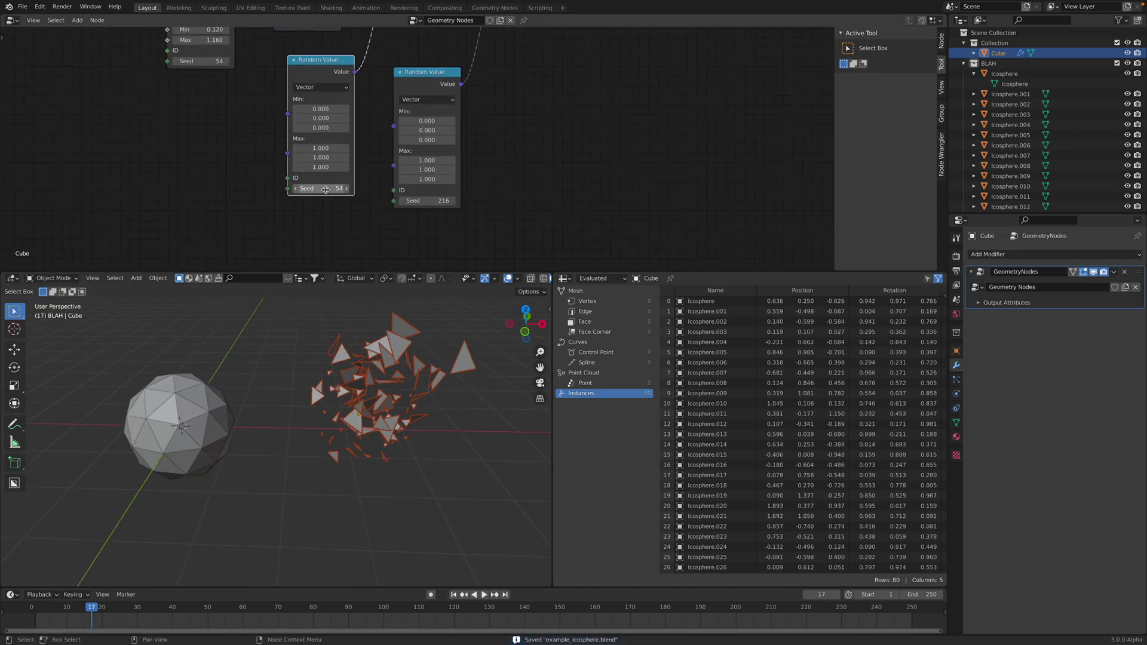
{"action": "left_click_drag", "start_coordinate": [320, 178], "coordinate": [347, 189]}
{"action": "scroll", "coordinate": [295, 185], "scroll_direction": "down", "scroll_amount": 3}
{"action": "middle_click_drag", "start_coordinate": [295, 185], "coordinate": [266, 226]}
{"action": "left_click_drag", "start_coordinate": [233, 72], "coordinate": [244, 114]}
{"action": "left_click_drag", "start_coordinate": [353, 144], "coordinate": [330, 144]}
{"action": "scroll", "coordinate": [331, 144], "scroll_direction": "down", "scroll_amount": 2}
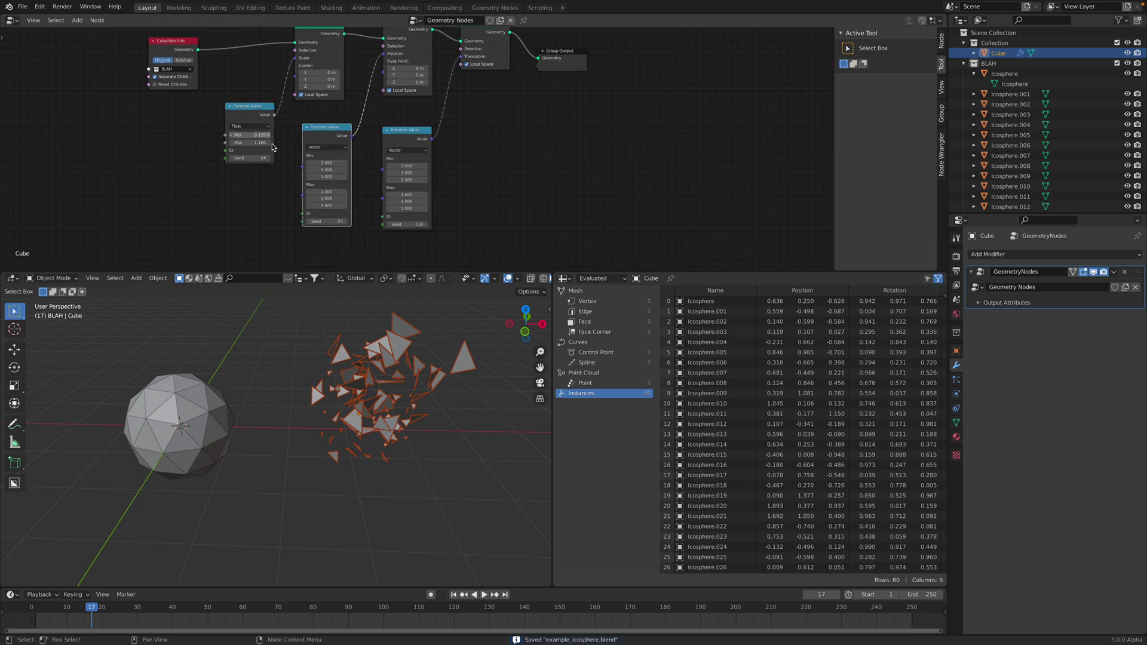
Add a Group Input node and expose the Float Random Value node's Seed through it
{"action": "middle_click_drag", "start_coordinate": [203, 81], "coordinate": [243, 90]}
{"action": "scroll", "coordinate": [367, 168], "scroll_direction": "up", "scroll_amount": 1}
{"action": "key", "text": "shift+a"}
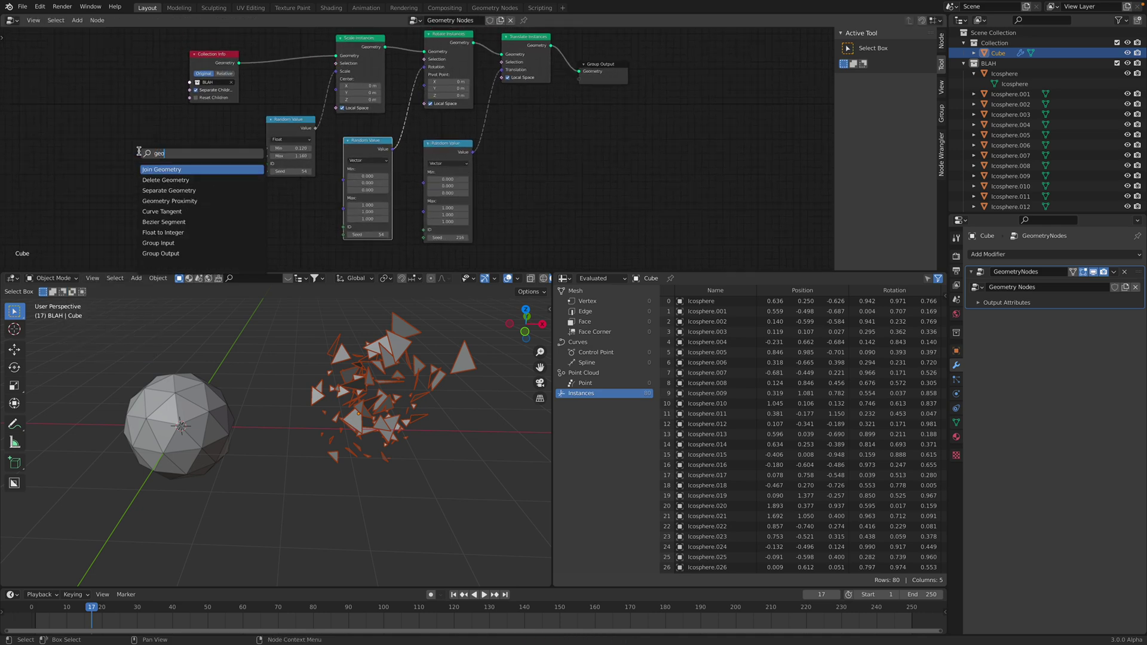
{"action": "key", "text": "Up"}
{"action": "key", "text": "Up"}
{"action": "key", "text": "Return"}
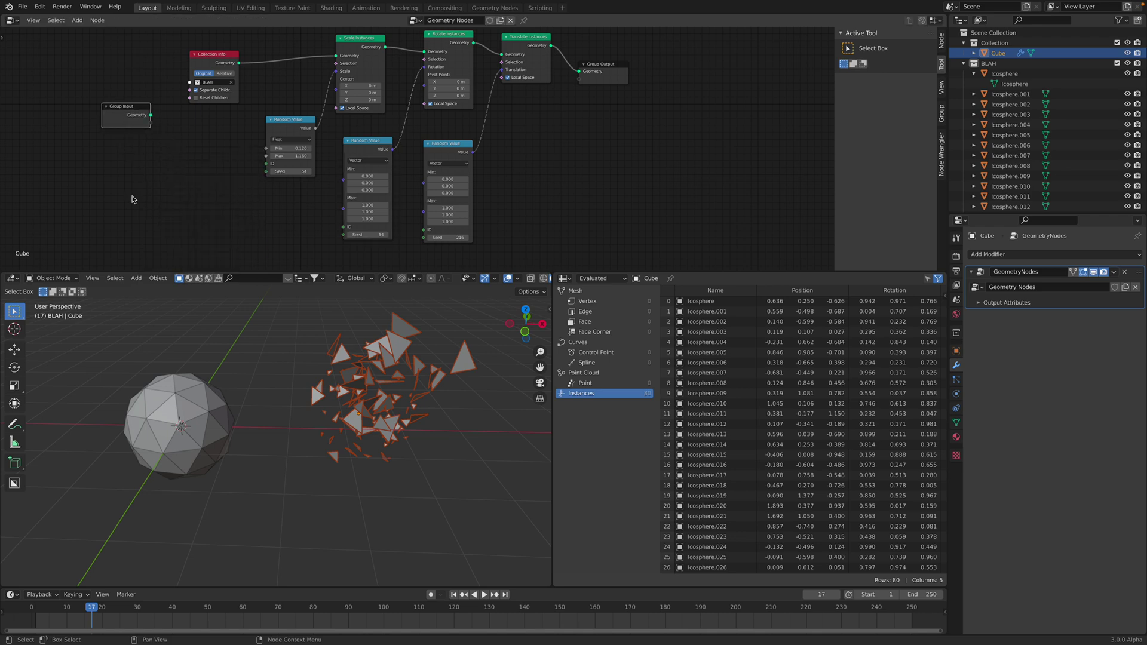
{"action": "left_click_drag", "start_coordinate": [267, 173], "coordinate": [267, 172]}
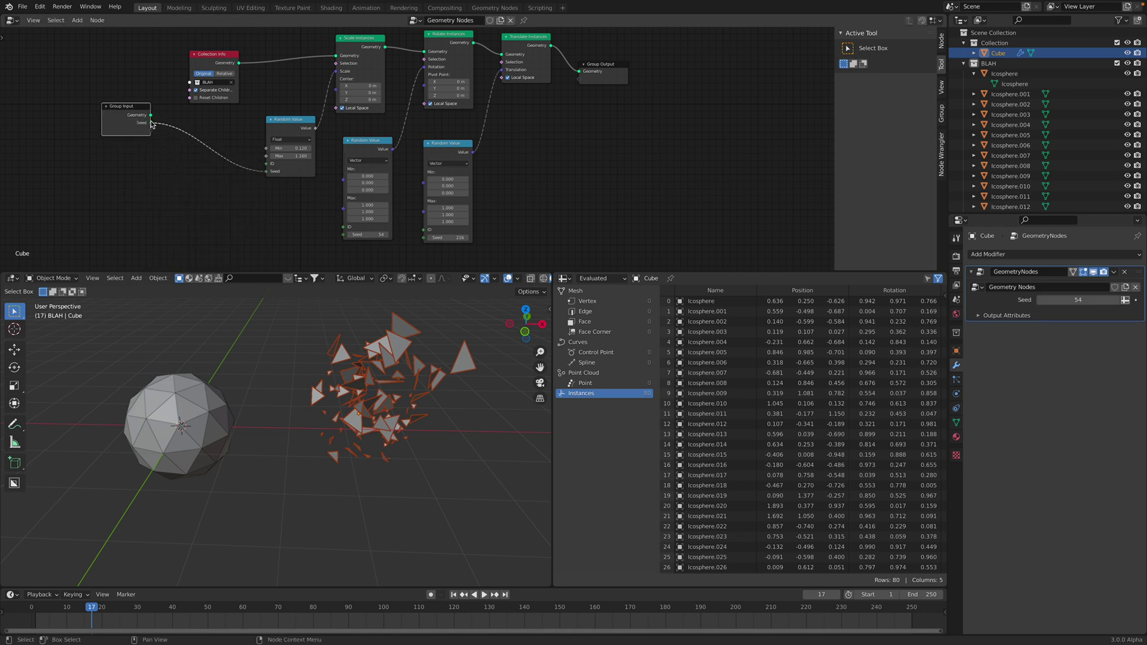
Move Group Input closer to the Random Value nodes, link its Seed to both Vector ones, and save the file
{"action": "left_click_drag", "start_coordinate": [126, 106], "coordinate": [177, 178]}
{"action": "scroll", "coordinate": [168, 212], "scroll_direction": "up", "scroll_amount": 1}
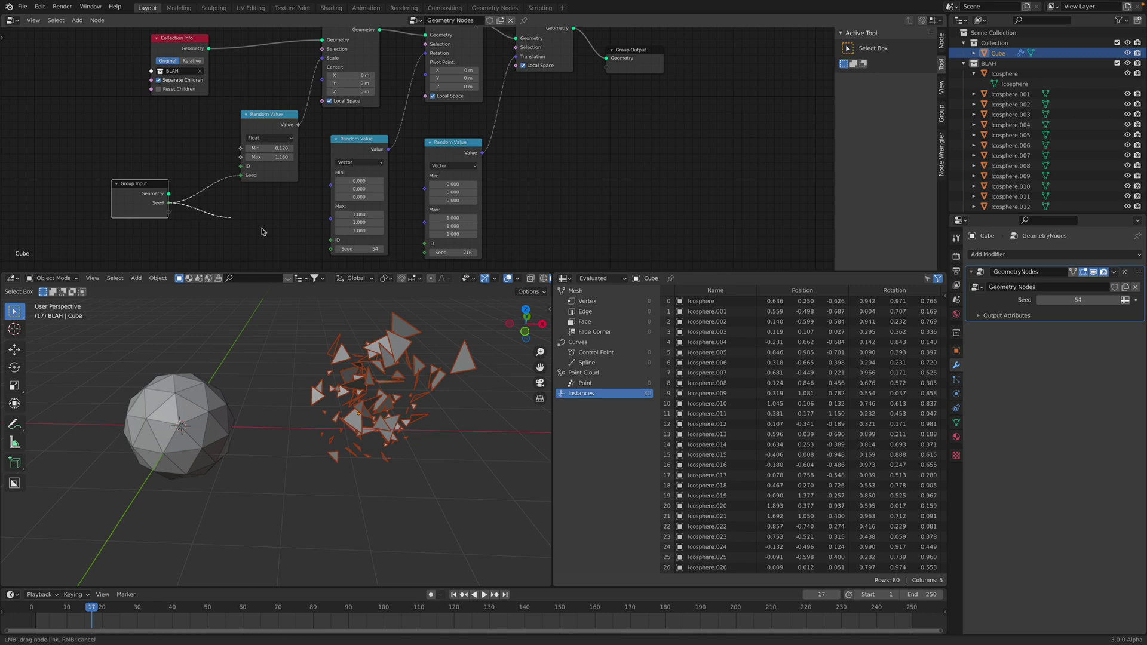
{"action": "left_click_drag", "start_coordinate": [330, 252], "coordinate": [330, 249]}
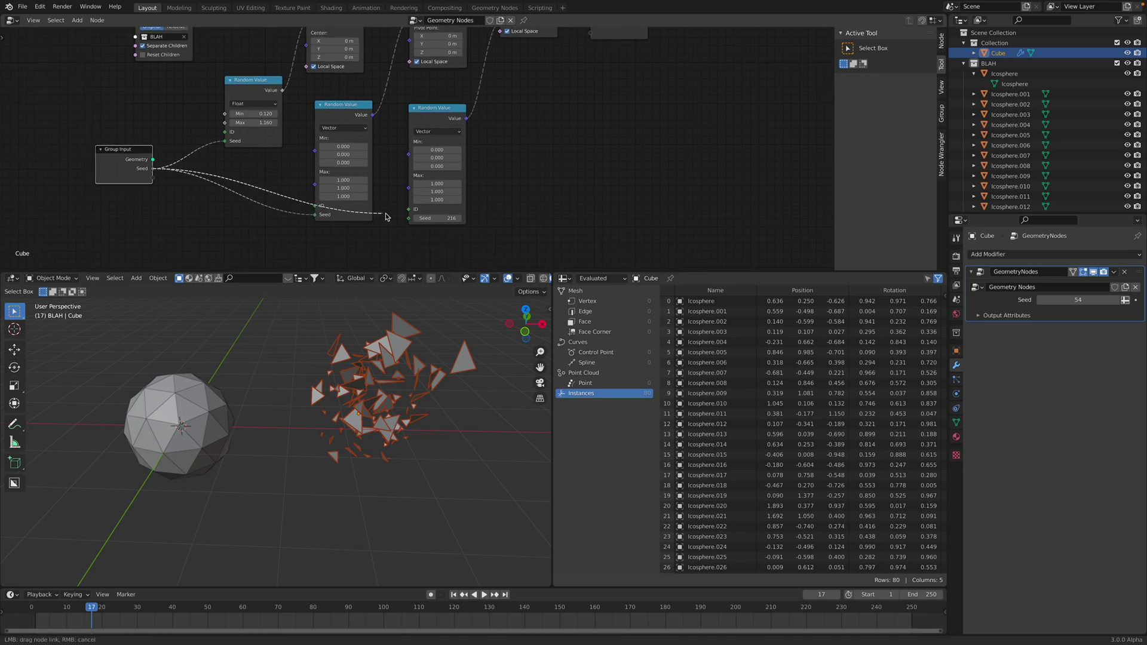
{"action": "left_click_drag", "start_coordinate": [405, 221], "coordinate": [409, 218]}
{"action": "key", "text": "ctrl+s"}
{"action": "middle_click_drag", "start_coordinate": [419, 442], "coordinate": [438, 458]}
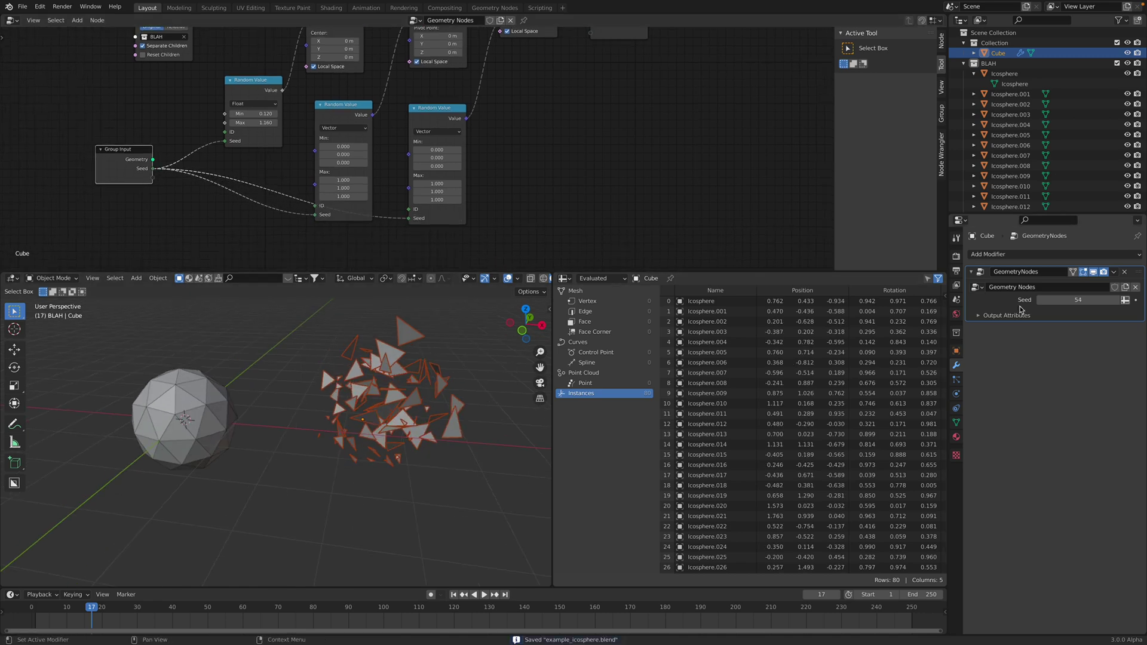
Set the exploded object's modifier Seed to 122 and place a duplicate with a different Seed beside it
{"action": "left_click_drag", "start_coordinate": [1059, 300], "coordinate": [1105, 300]}
{"action": "middle_click_drag", "start_coordinate": [407, 394], "coordinate": [281, 392], "text": "shift"}
{"action": "scroll", "coordinate": [280, 392], "scroll_direction": "down", "scroll_amount": 1}
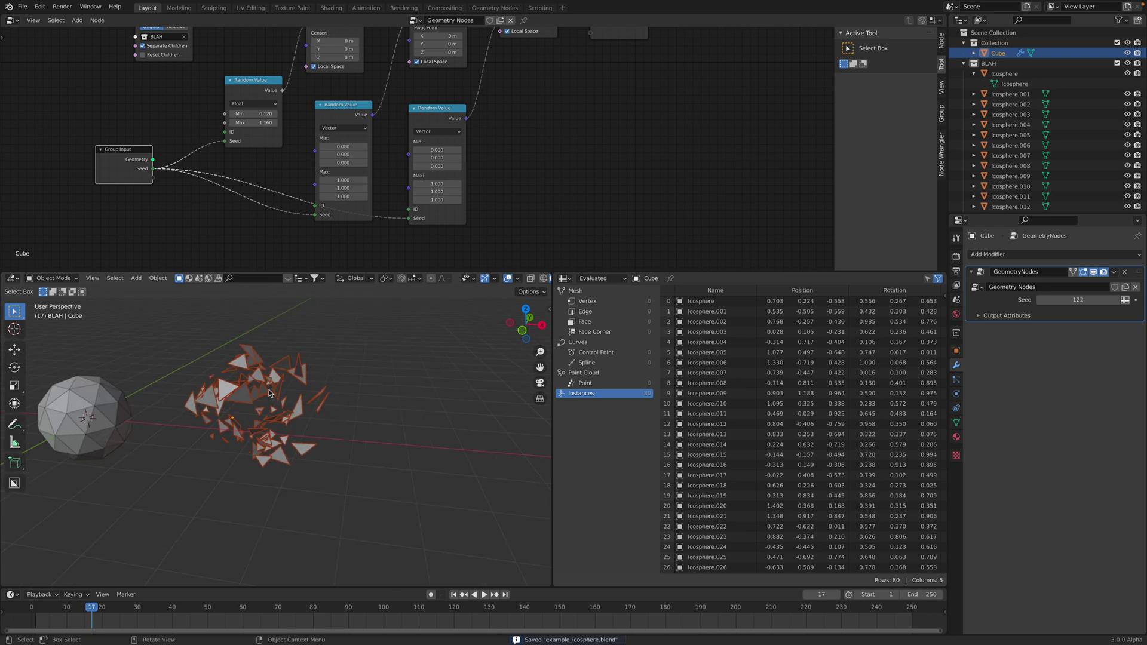
{"action": "key", "text": "shift+d"}
{"action": "left_click", "coordinate": [387, 401]}
{"action": "left_click_drag", "start_coordinate": [1064, 303], "coordinate": [1099, 303]}
Duplicate the exploded object once more beside the last copy, set its Seed to 332, and save the file
{"action": "middle_click_drag", "start_coordinate": [370, 401], "coordinate": [275, 405], "text": "shift"}
{"action": "key", "text": "shift+d"}
{"action": "left_click", "coordinate": [392, 406]}
{"action": "left_click_drag", "start_coordinate": [1061, 301], "coordinate": [1100, 301]}
{"action": "key", "text": "ctrl+s"}
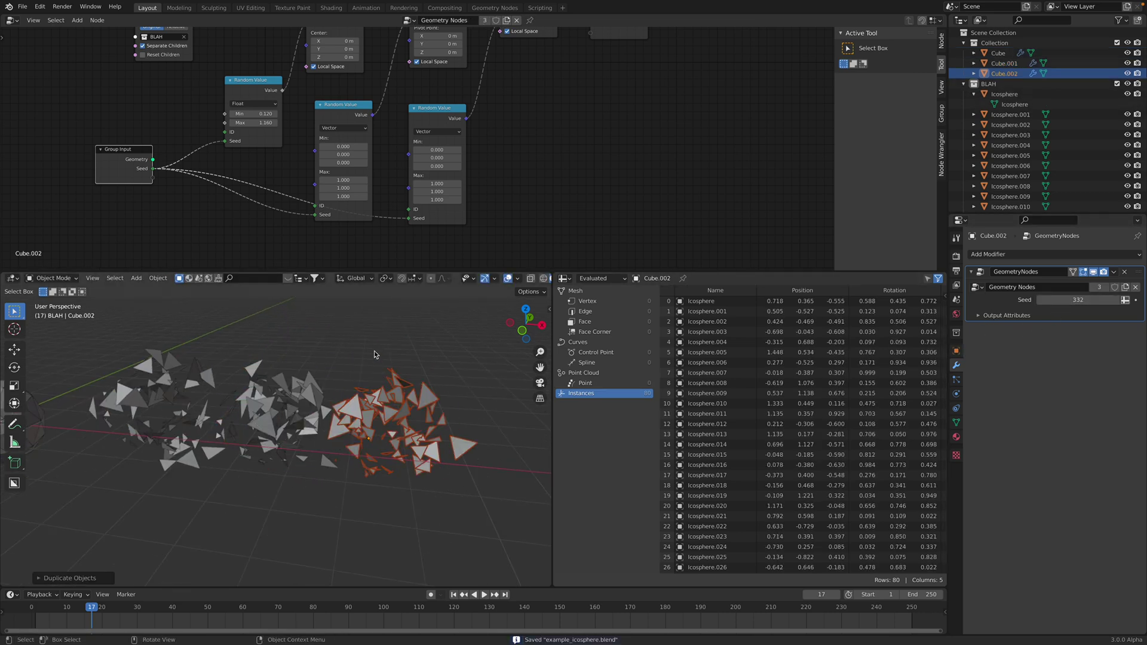
Set the Float Random Value range to Min 0.260 and Max 1.060, and the last copy's modifier Seed to 522
{"action": "key", "text": "alt+a"}
{"action": "middle_click_drag", "start_coordinate": [297, 113], "coordinate": [319, 149]}
{"action": "scroll", "coordinate": [311, 153], "scroll_direction": "up", "scroll_amount": 1}
{"action": "mouse_move", "coordinate": [286, 149]}
{"action": "left_mouse_down"}
{"action": "mouse_move", "coordinate": [230, 159]}
{"action": "mouse_move", "coordinate": [300, 149]}
{"action": "mouse_move", "coordinate": [281, 158]}
{"action": "mouse_move", "coordinate": [299, 159]}
{"action": "left_mouse_up"}
{"action": "key", "text": "ctrl+s"}
{"action": "left_click_drag", "start_coordinate": [1089, 299], "coordinate": [1117, 299]}
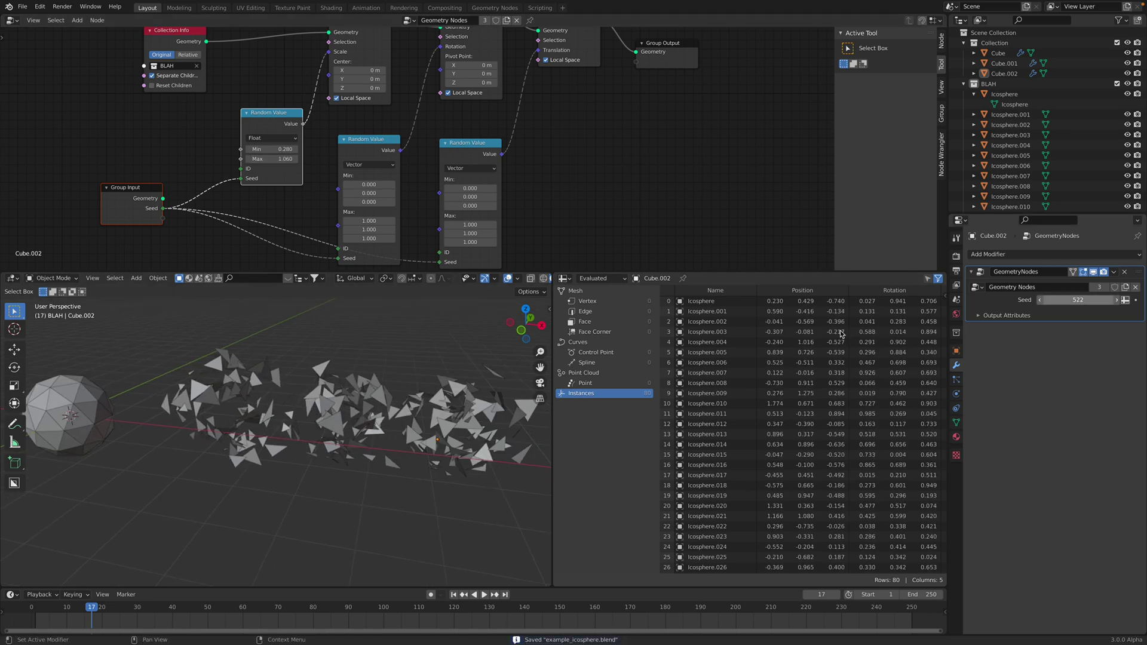
{"action": "middle_click_drag", "start_coordinate": [352, 360], "coordinate": [373, 364]}
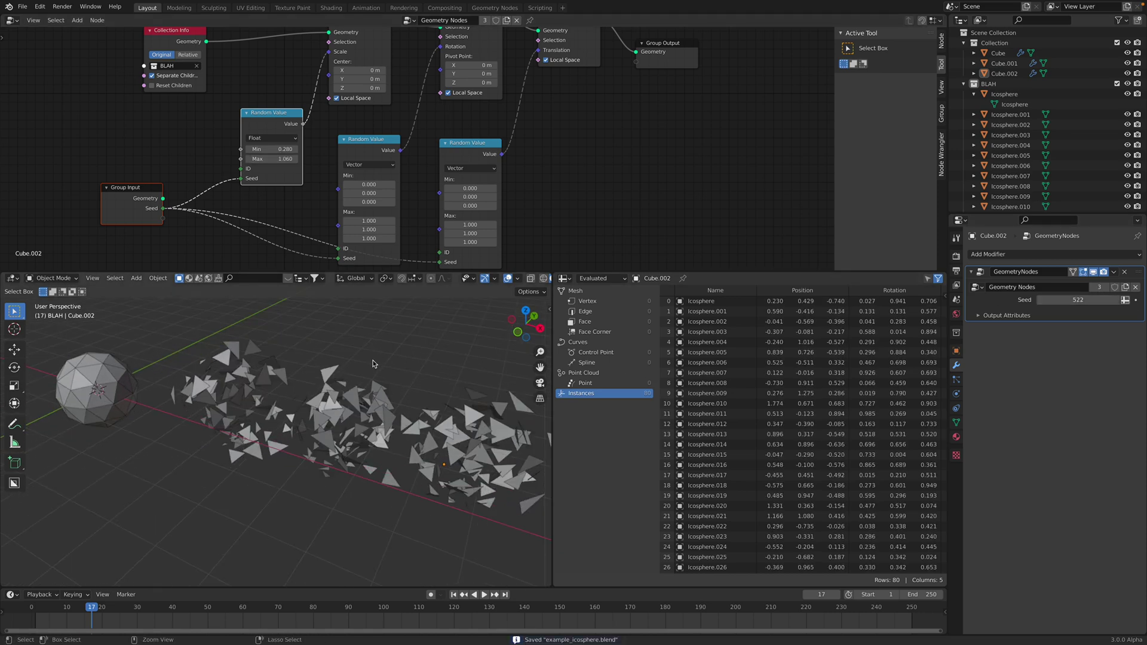
Open the recent file separate_instance_004.blend
{"action": "left_click", "coordinate": [22, 5]}
{"action": "mouse_move", "coordinate": [90, 39]}
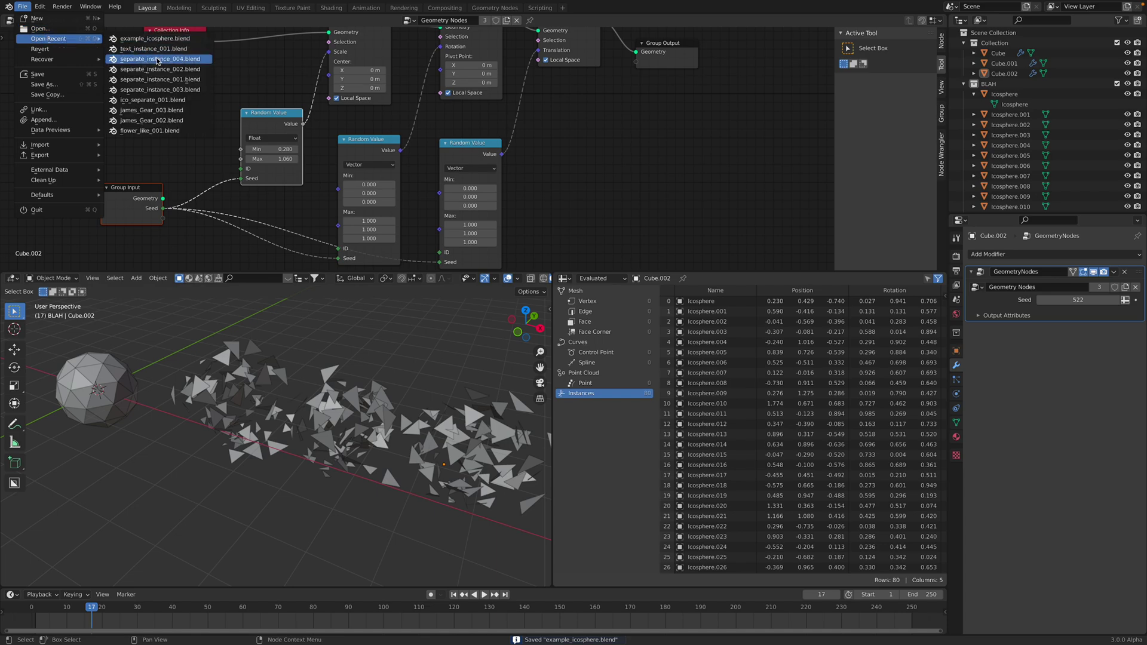
{"action": "left_click", "coordinate": [182, 58]}
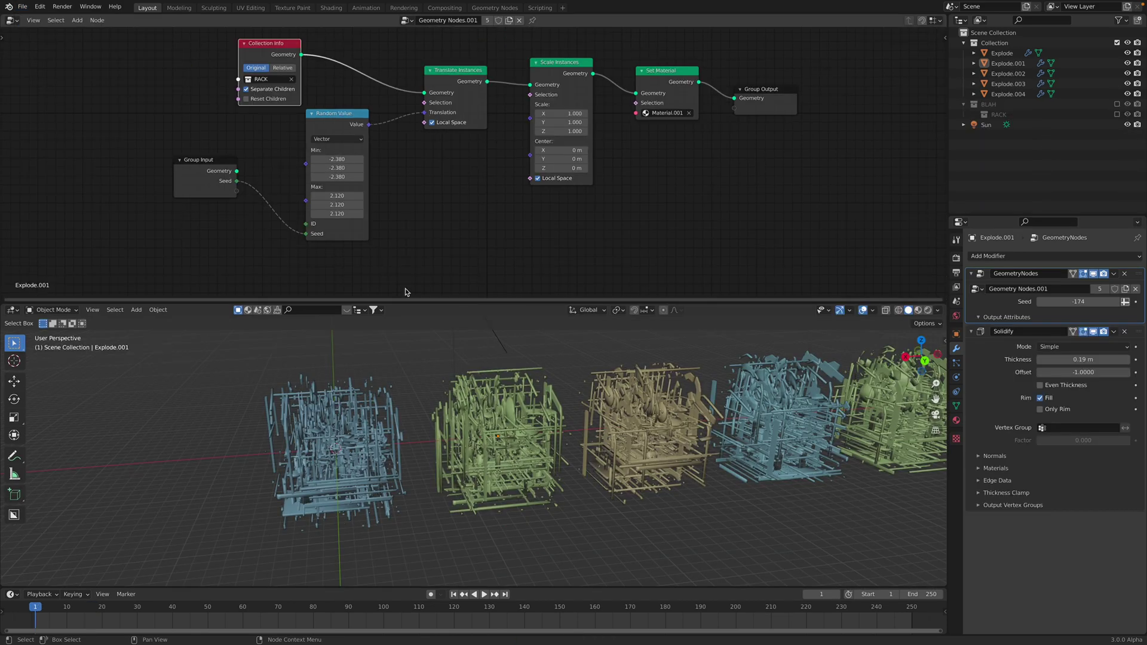
{"action": "middle_click_drag", "start_coordinate": [605, 371], "coordinate": [492, 397]}
Enable the BLAH collection holding RACK and hide all five Explode objects in the viewport
{"action": "left_click", "coordinate": [553, 433]}
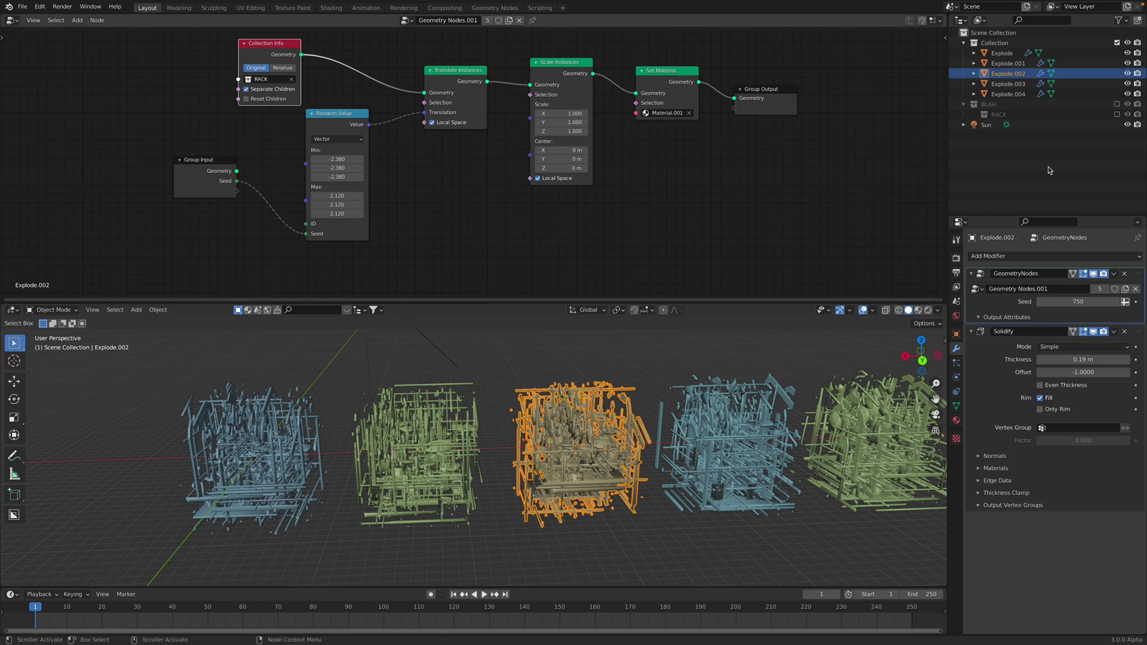
{"action": "left_click", "coordinate": [1118, 105]}
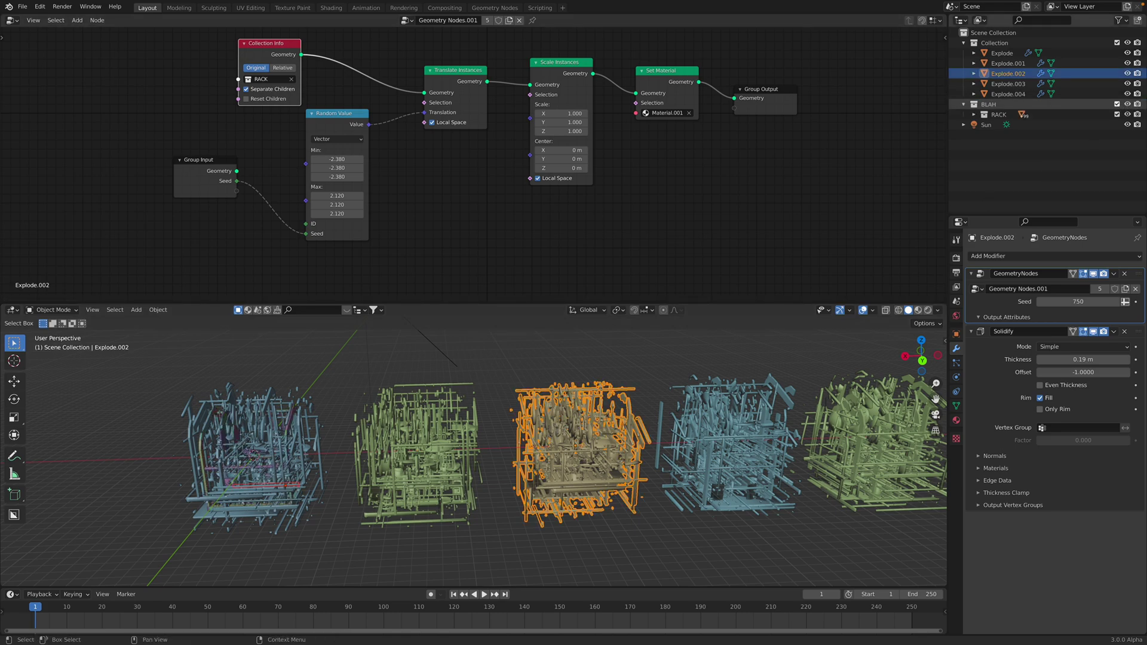
{"action": "middle_click_drag", "start_coordinate": [338, 470], "coordinate": [504, 451], "text": "shift"}
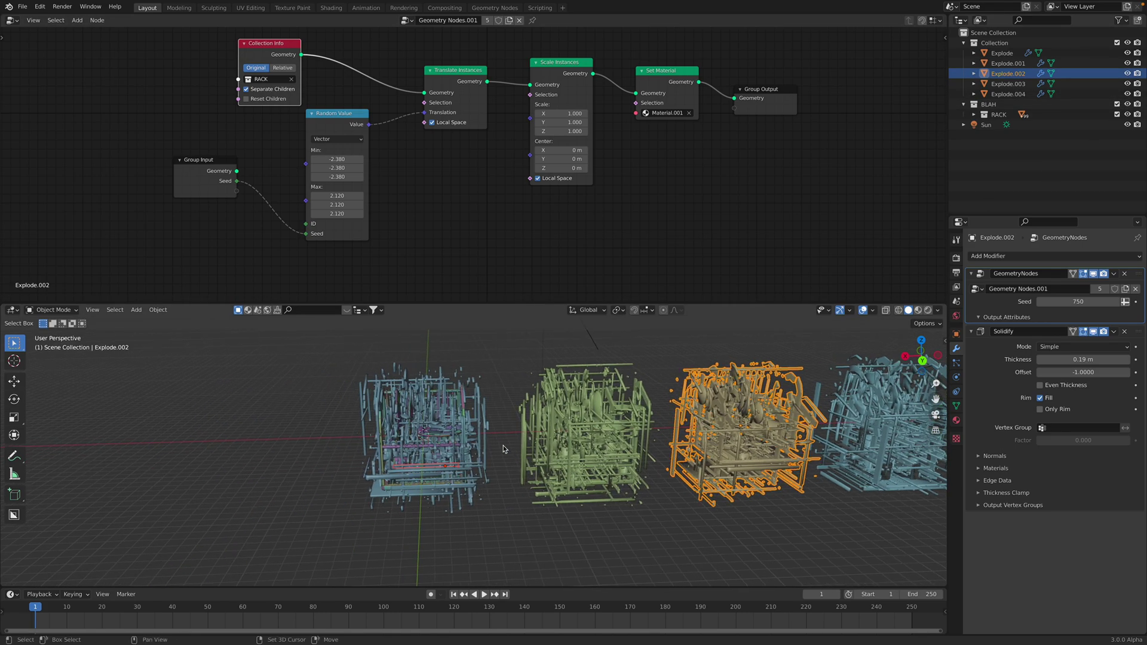
{"action": "left_click", "coordinate": [1002, 115]}
{"action": "left_click_drag", "start_coordinate": [1128, 53], "coordinate": [1124, 93]}
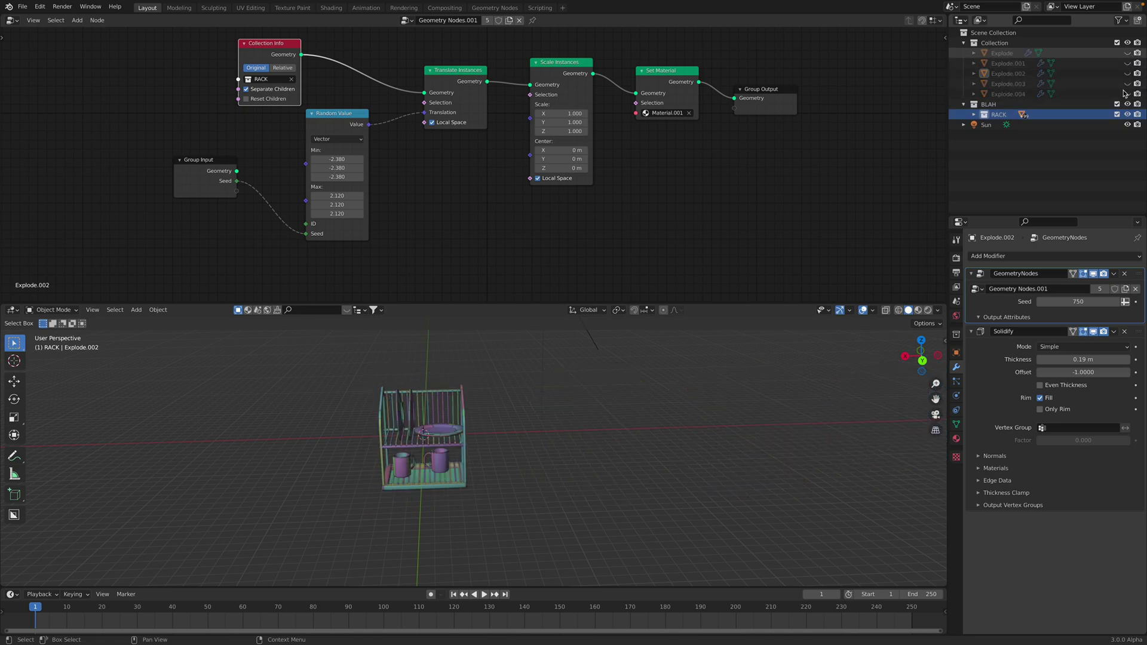
Enlarge the 3D viewport over the node editor and frame the dish rack up close
{"action": "scroll", "coordinate": [508, 418], "scroll_direction": "up", "scroll_amount": 5}
{"action": "middle_click_drag", "start_coordinate": [496, 418], "coordinate": [528, 389]}
{"action": "left_click_drag", "start_coordinate": [530, 302], "coordinate": [532, 153]}
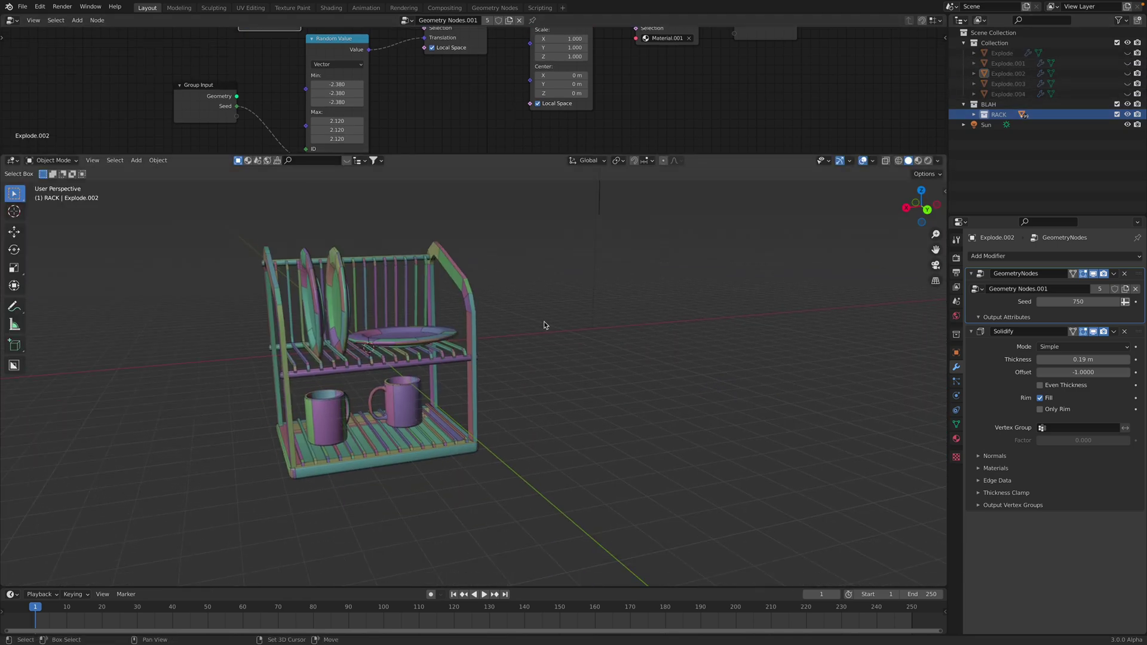
{"action": "middle_click_drag", "start_coordinate": [544, 325], "coordinate": [392, 287]}
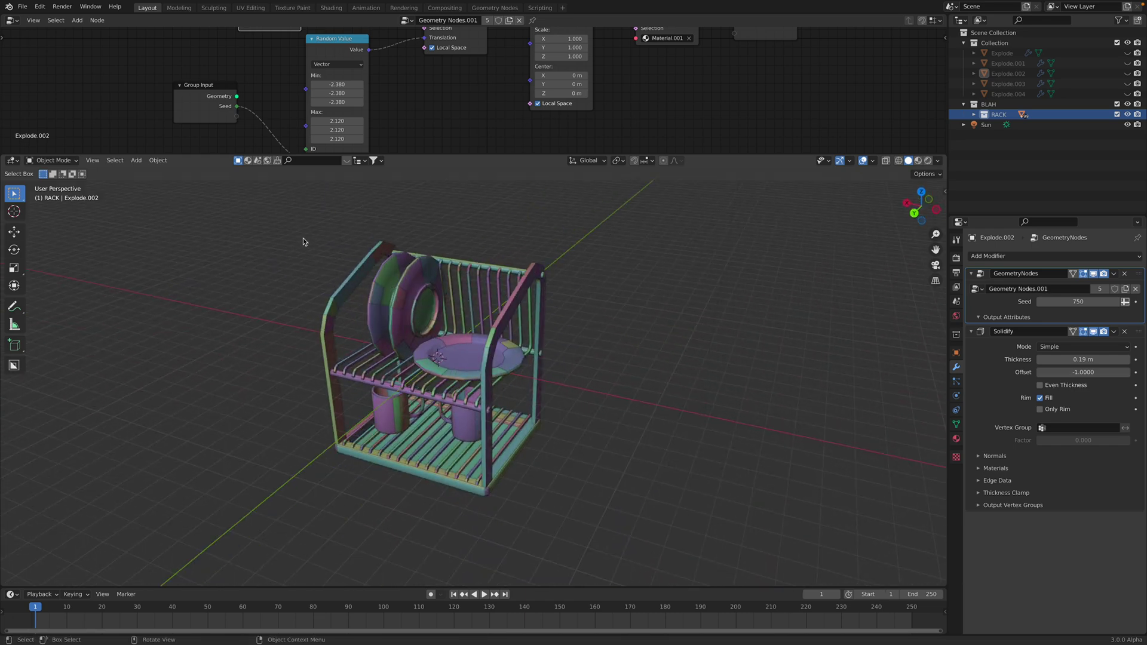
Select all separate pieces of the dish rack, make one of them active, and join them into one object
{"action": "left_click_drag", "start_coordinate": [288, 223], "coordinate": [625, 543]}
{"action": "middle_click_drag", "start_coordinate": [501, 365], "coordinate": [530, 342]}
{"action": "left_click", "coordinate": [525, 343], "text": "shift"}
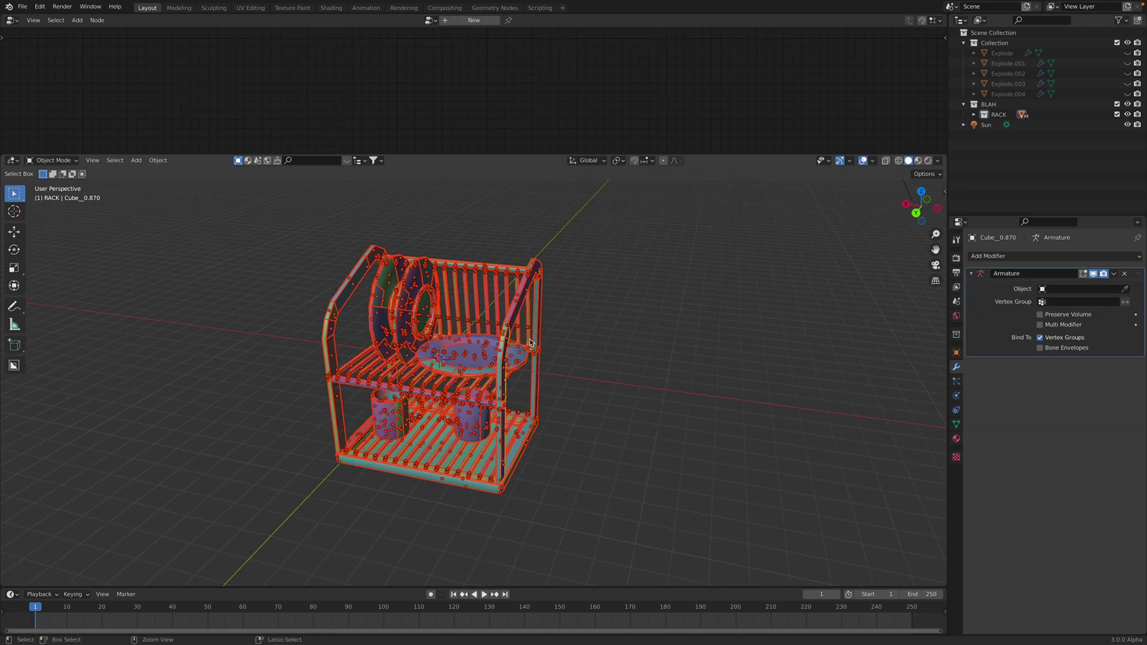
{"action": "key", "text": "ctrl+j"}
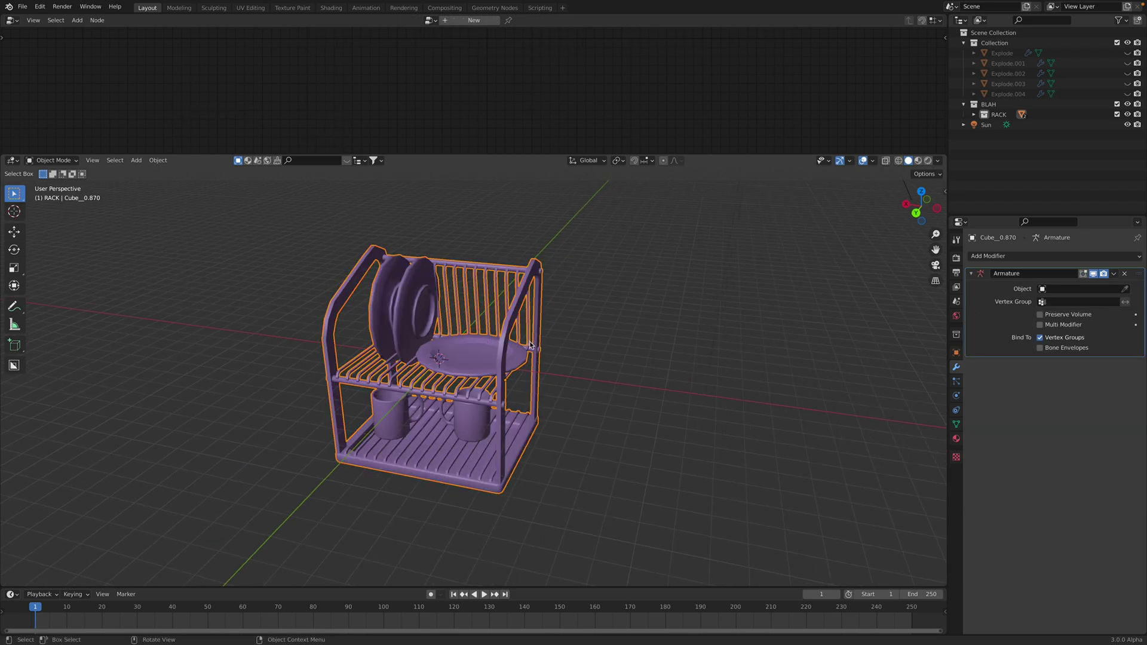
Select the joined rack's entire mesh in Edit Mode and try to separate it by loose parts
{"action": "key", "text": "Tab"}
{"action": "key", "text": "a"}
{"action": "right_click", "coordinate": [511, 336]}
{"action": "mouse_move", "coordinate": [514, 336]}
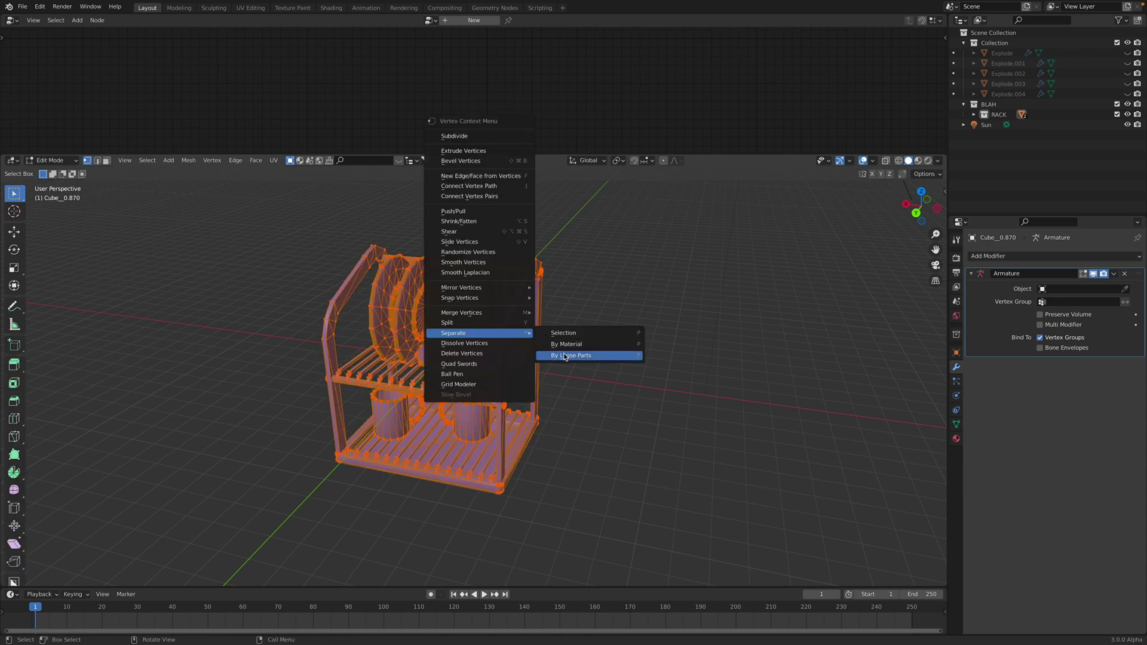
{"action": "left_click", "coordinate": [566, 356]}
Merge all selected rack vertices by distance
{"action": "middle_click_drag", "start_coordinate": [513, 350], "coordinate": [505, 328]}
{"action": "right_click", "coordinate": [505, 326]}
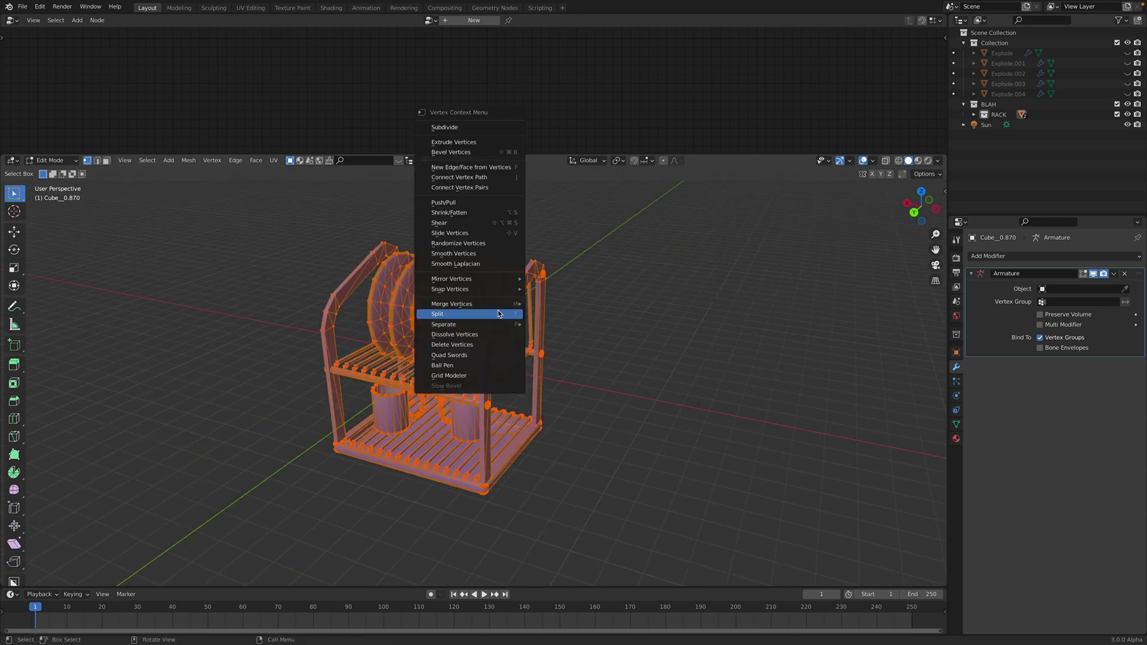
{"action": "mouse_move", "coordinate": [497, 307]}
{"action": "left_click", "coordinate": [557, 341]}
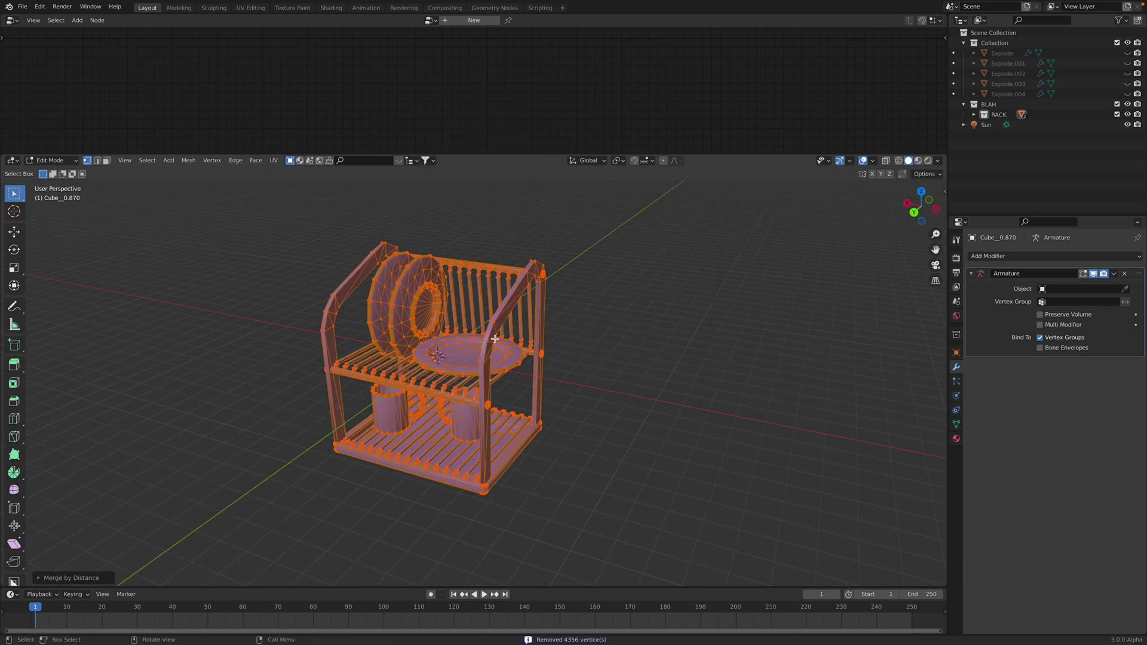
Separate the dish rack's selected mesh by loose parts and return to Object Mode
{"action": "middle_click_drag", "start_coordinate": [553, 342], "coordinate": [508, 334]}
{"action": "right_click", "coordinate": [509, 333]}
{"action": "mouse_move", "coordinate": [516, 336]}
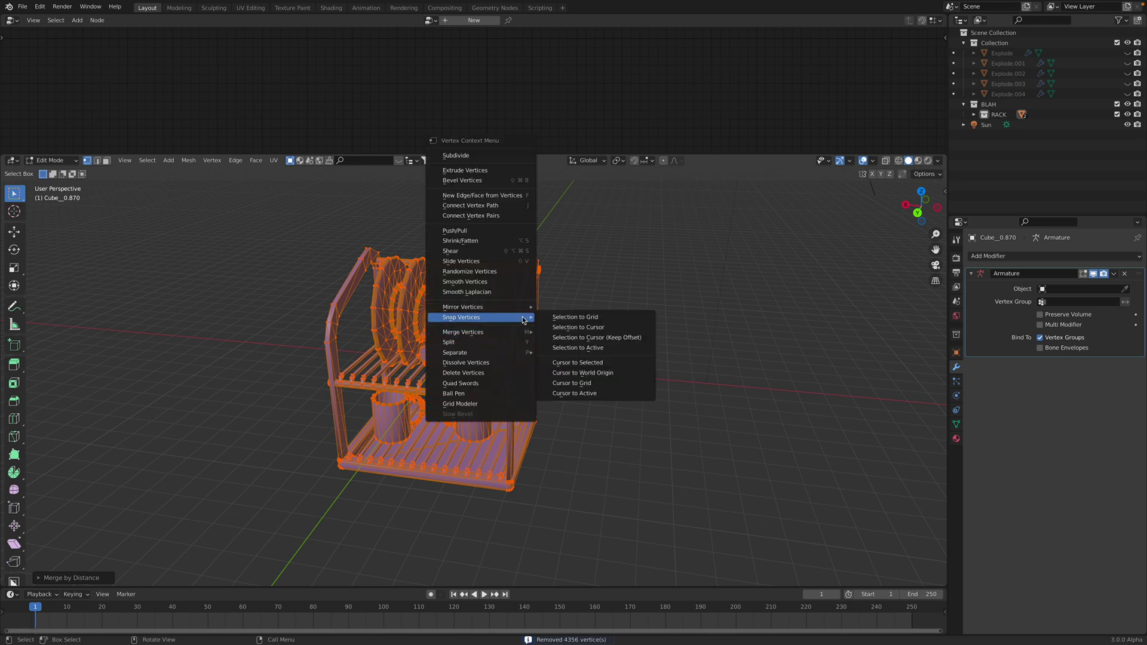
{"action": "left_click", "coordinate": [572, 373]}
{"action": "middle_click_drag", "start_coordinate": [572, 373], "coordinate": [505, 313]}
{"action": "key", "text": "Tab"}
Test-move a back bar, the flat plate and an upright plate to check their separation, cancelling each move
{"action": "left_click", "coordinate": [498, 298]}
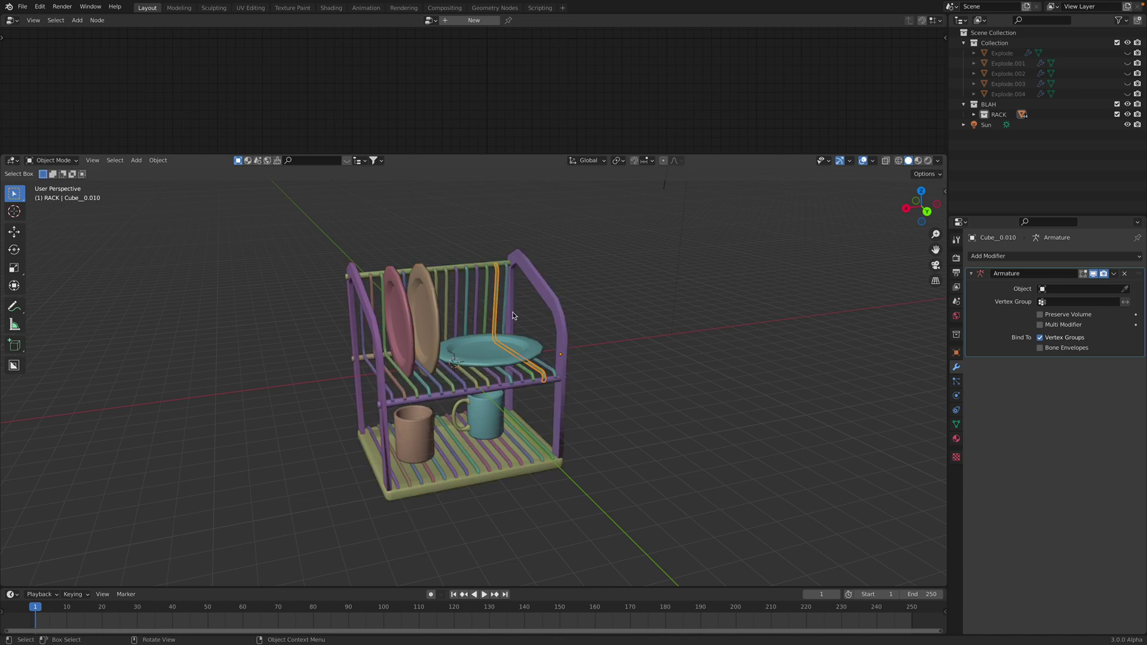
{"action": "key", "text": "g"}
{"action": "right_click", "coordinate": [496, 263]}
{"action": "left_click", "coordinate": [471, 348]}
{"action": "key", "text": "g"}
{"action": "right_click", "coordinate": [481, 229]}
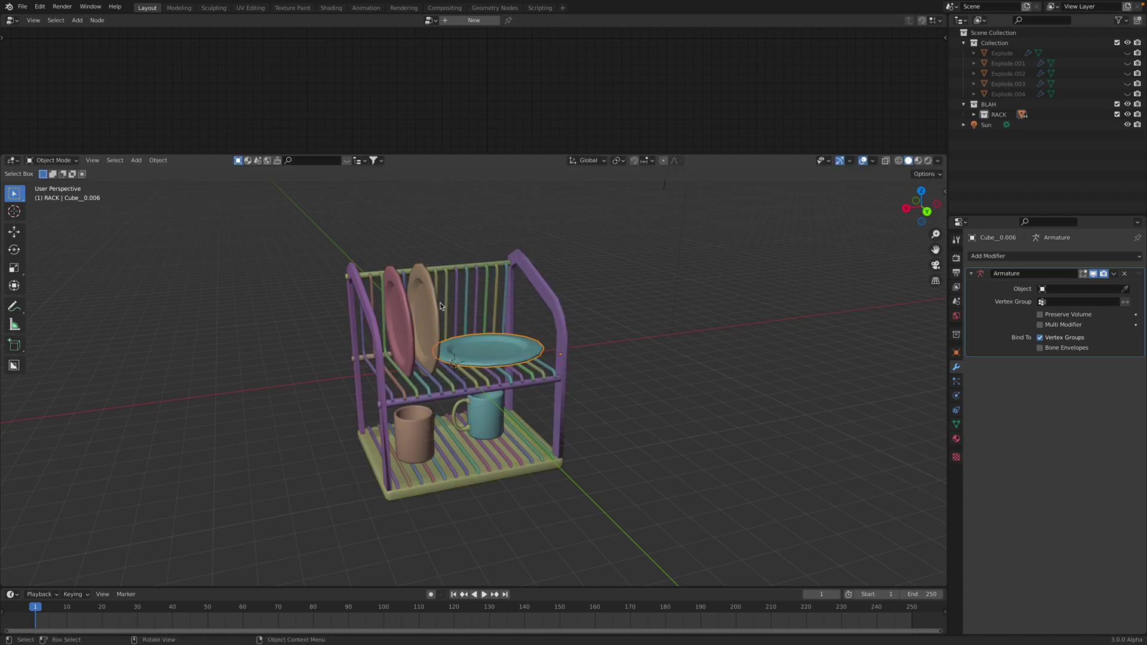
{"action": "left_click", "coordinate": [436, 302]}
{"action": "key", "text": "g"}
{"action": "right_click", "coordinate": [423, 256]}
{"action": "middle_click_drag", "start_coordinate": [436, 319], "coordinate": [423, 317]}
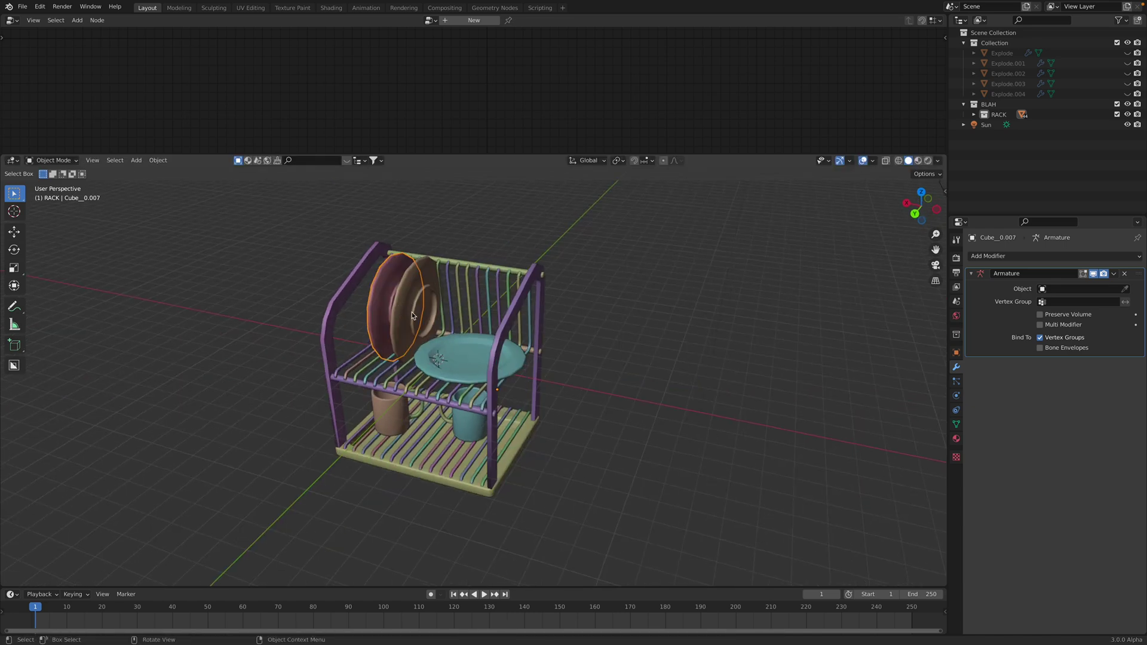
Select all rack pieces and set each one's origin to its geometry
{"action": "key", "text": "a"}
{"action": "right_click", "coordinate": [472, 317]}
{"action": "mouse_move", "coordinate": [472, 316]}
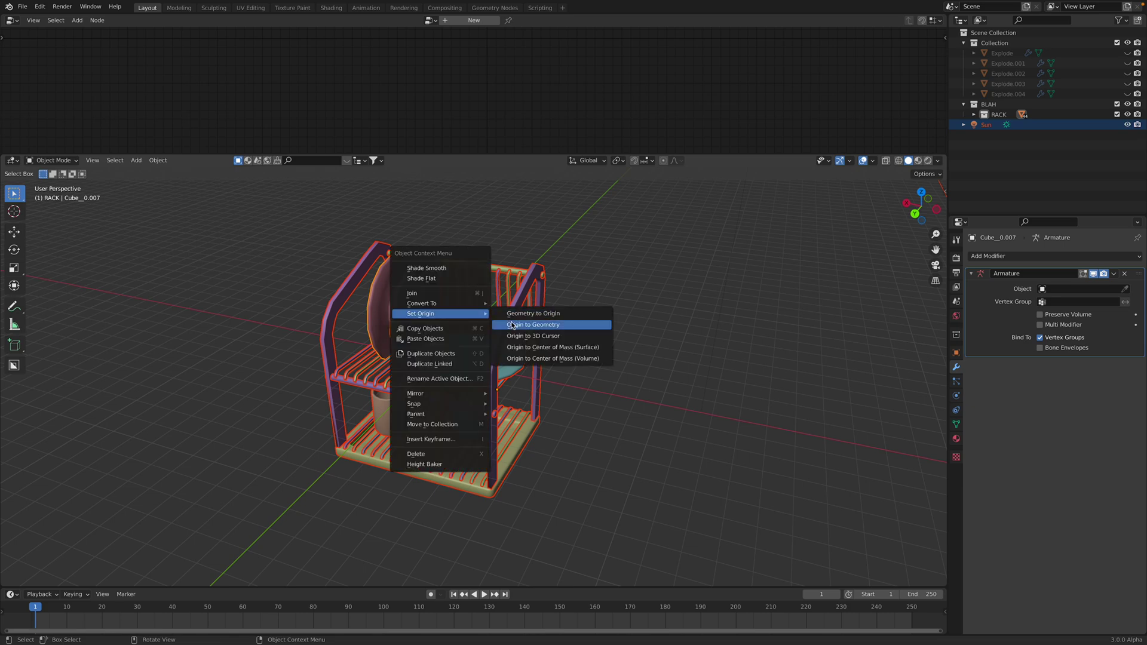
{"action": "left_click", "coordinate": [533, 325]}
{"action": "middle_click_drag", "start_coordinate": [533, 324], "coordinate": [592, 272]}
Check the new origins by test-rotating an upright plate and the teal mug body freely, cancelling each rotation
{"action": "left_click", "coordinate": [540, 292]}
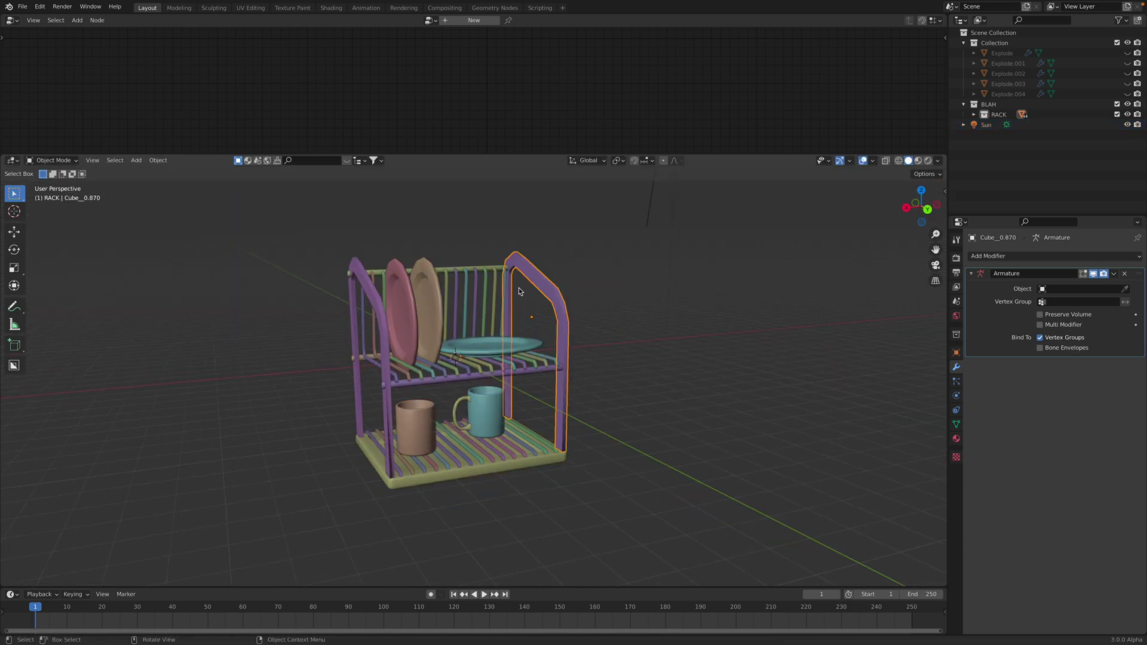
{"action": "left_click", "coordinate": [429, 297]}
{"action": "left_click", "coordinate": [404, 292]}
{"action": "key", "text": "r"}
{"action": "key", "text": "r"}
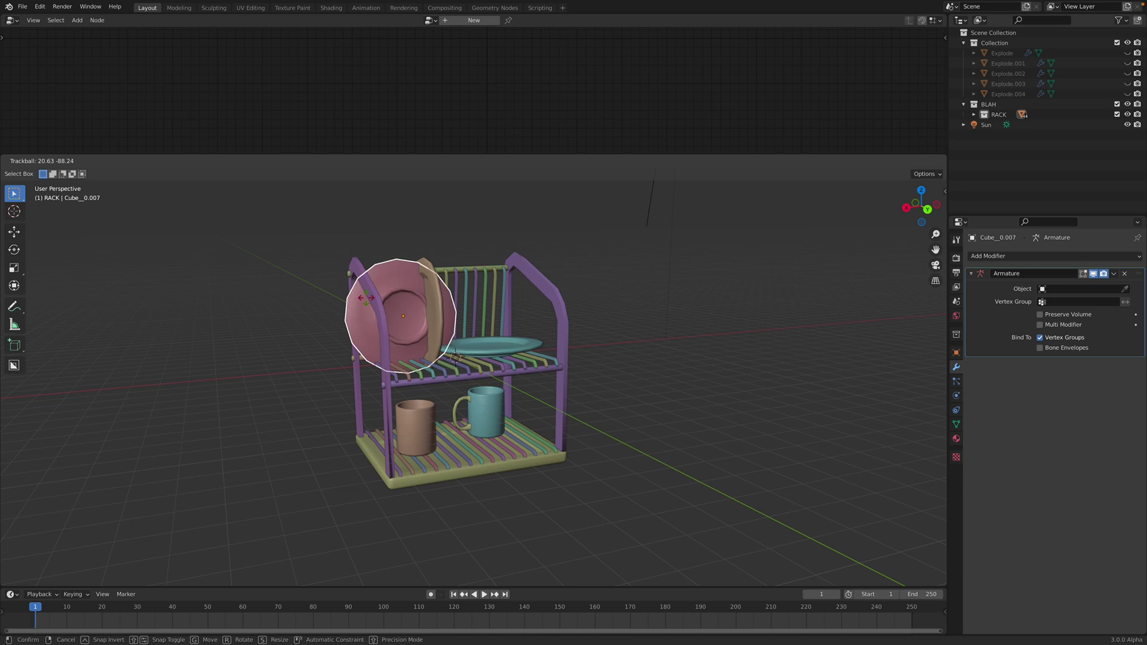
{"action": "right_click", "coordinate": [418, 290]}
{"action": "middle_click_drag", "start_coordinate": [482, 321], "coordinate": [458, 387]}
{"action": "left_click", "coordinate": [469, 406]}
{"action": "key", "text": "r"}
{"action": "key", "text": "r"}
{"action": "key", "text": "Escape"}
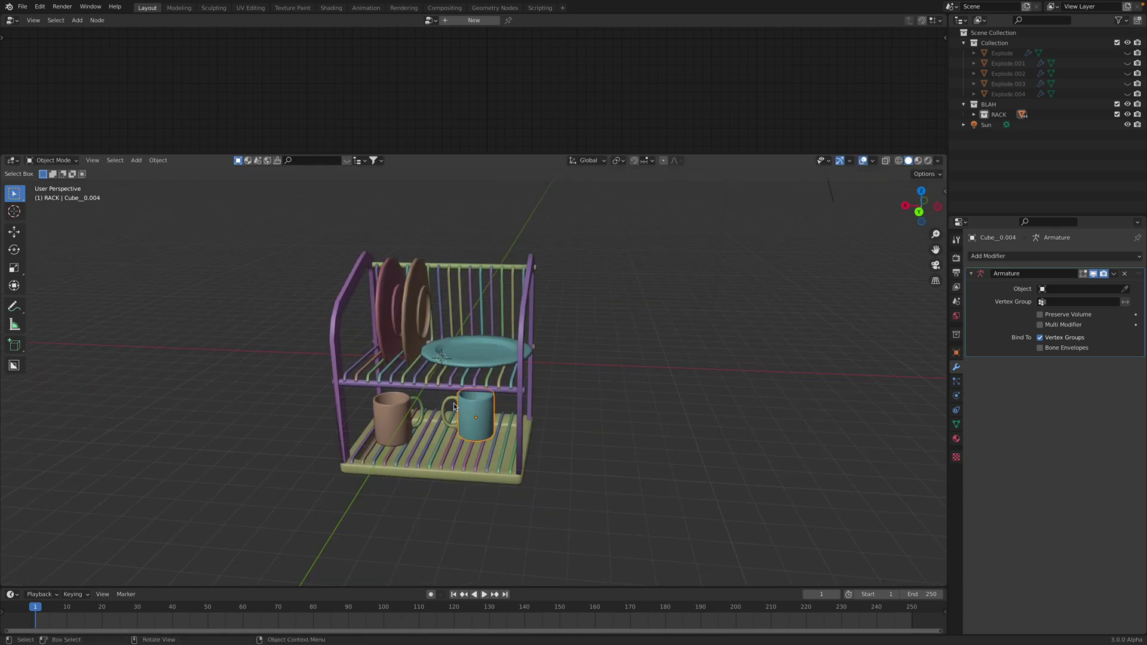
Join each mug's handle with its mug body so that every mug is a single object
{"action": "middle_click_drag", "start_coordinate": [581, 369], "coordinate": [514, 361]}
{"action": "scroll", "coordinate": [527, 353], "scroll_direction": "up", "scroll_amount": 1}
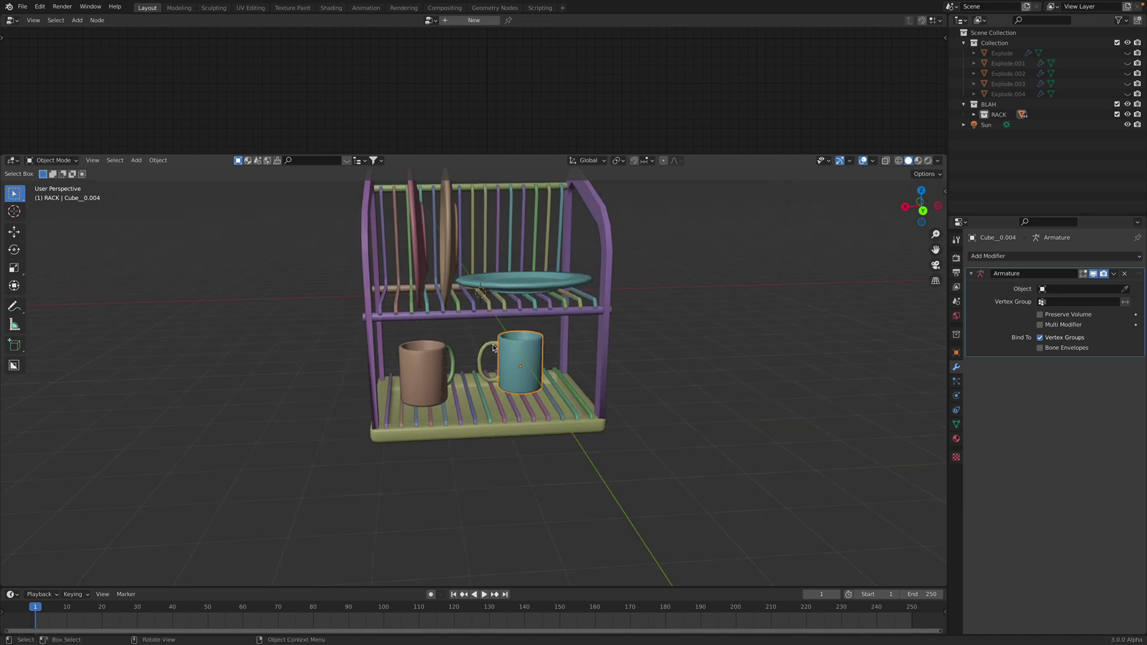
{"action": "left_click", "coordinate": [497, 354], "text": "ctrl"}
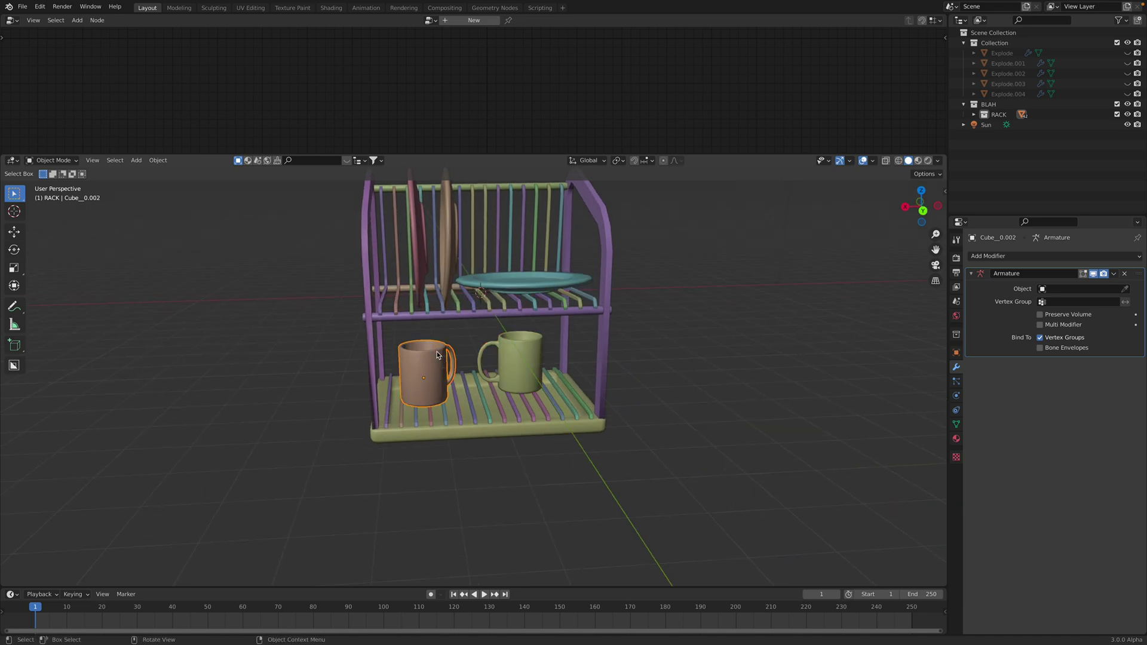
{"action": "middle_click_drag", "start_coordinate": [437, 355], "coordinate": [435, 256]}
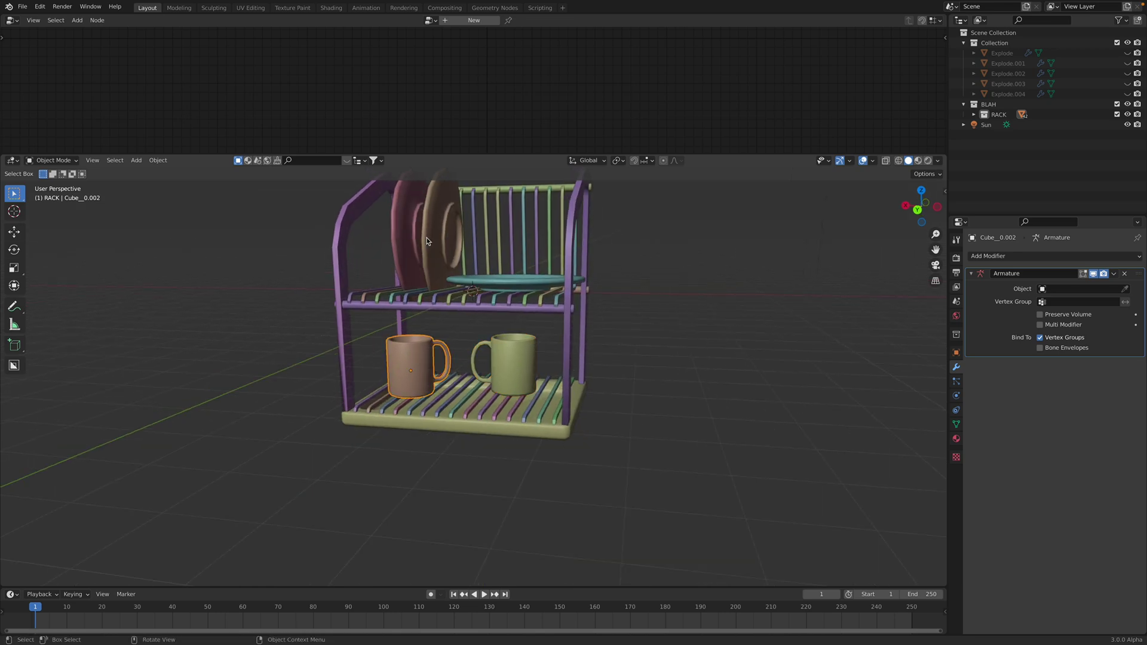
{"action": "left_click", "coordinate": [500, 274]}
{"action": "middle_click_drag", "start_coordinate": [500, 274], "coordinate": [534, 306]}
{"action": "scroll", "coordinate": [535, 307], "scroll_direction": "down", "scroll_amount": 2}
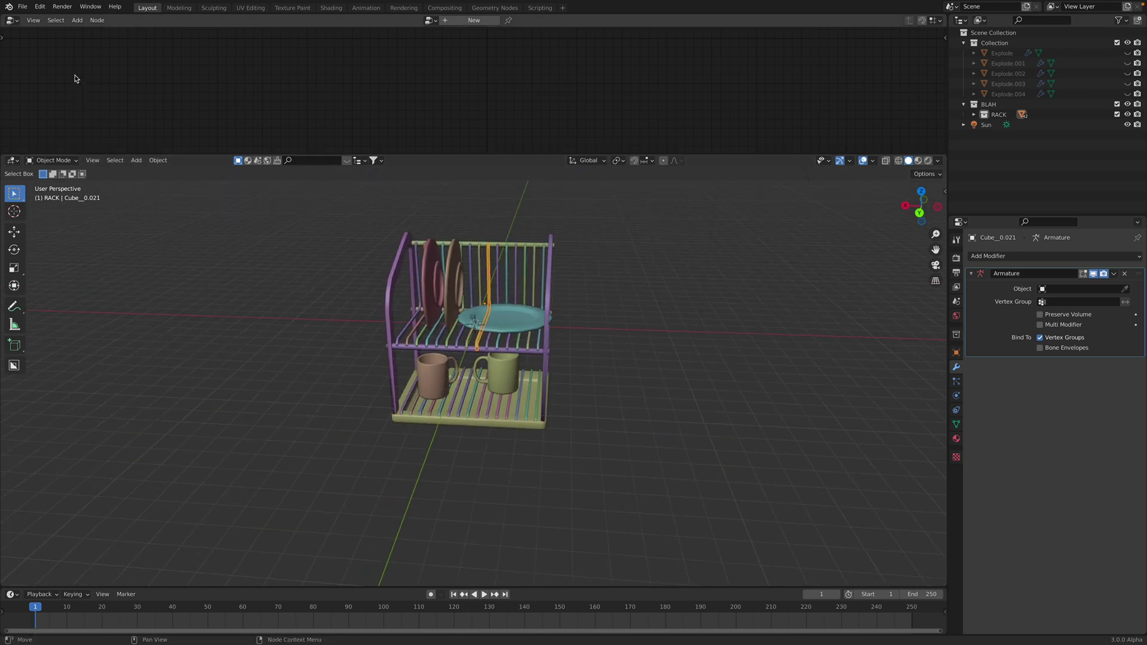
Save the scene as a new incremental version named separate_instance_005.blend
{"action": "left_click", "coordinate": [24, 7]}
{"action": "left_click", "coordinate": [48, 95]}
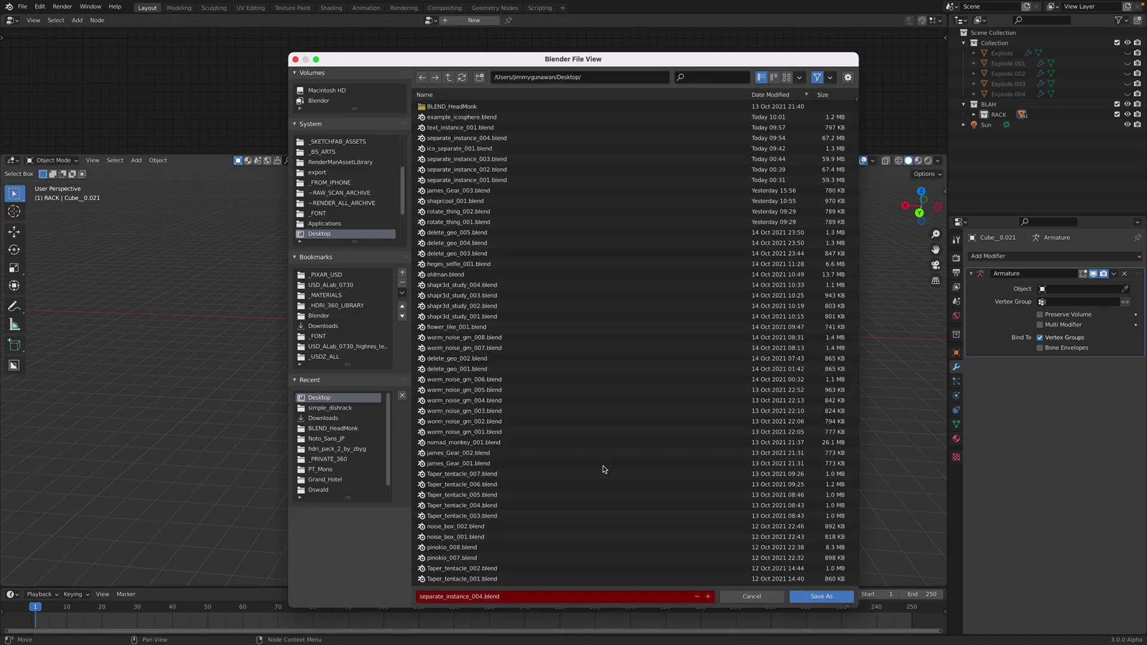
{"action": "left_click", "coordinate": [708, 596]}
{"action": "left_click", "coordinate": [819, 597]}
Hide the BLAH collection in the viewport and exclude it from the view layer
{"action": "middle_click_drag", "start_coordinate": [729, 382], "coordinate": [673, 353]}
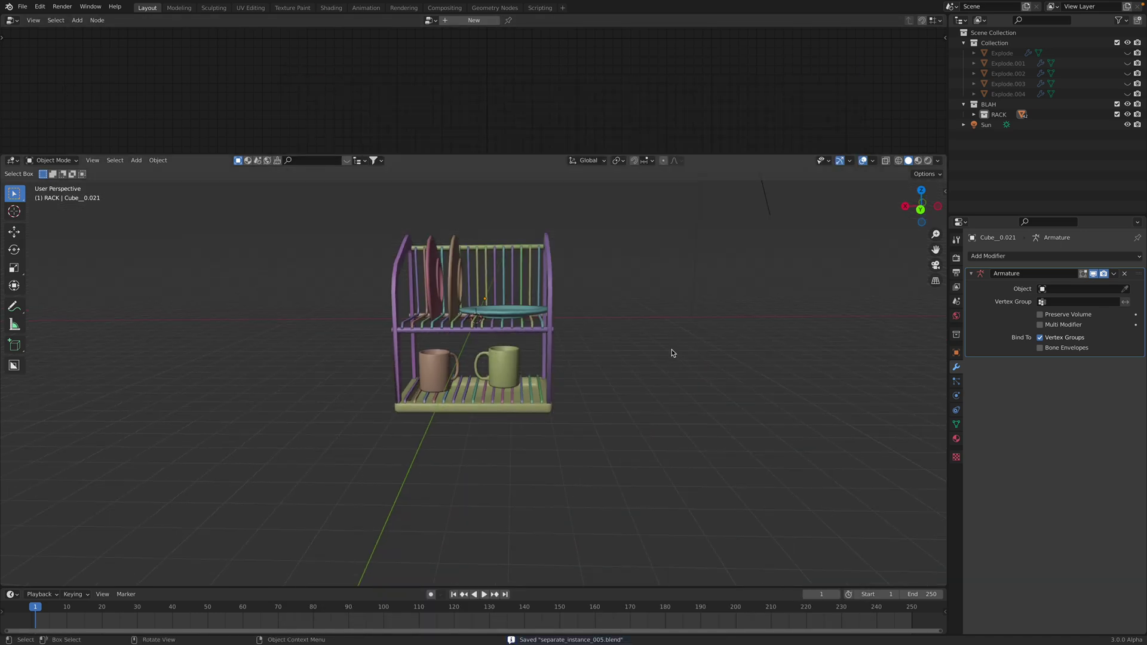
{"action": "middle_click_drag", "start_coordinate": [611, 337], "coordinate": [568, 356], "text": "shift"}
{"action": "left_click", "coordinate": [1129, 104]}
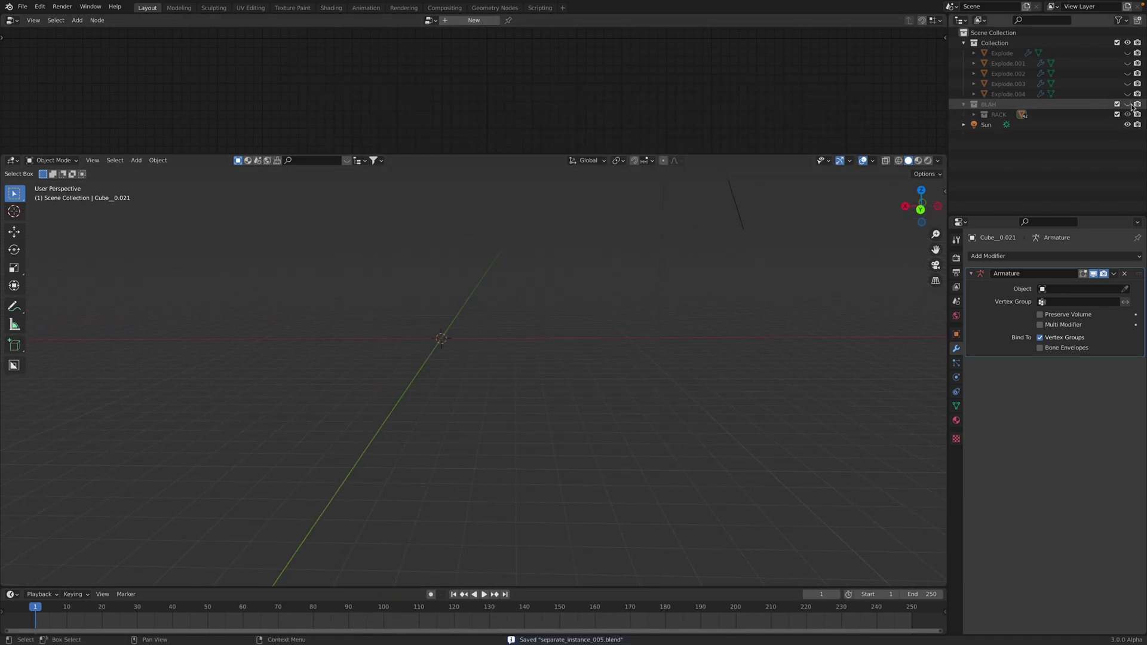
{"action": "left_click", "coordinate": [1117, 104]}
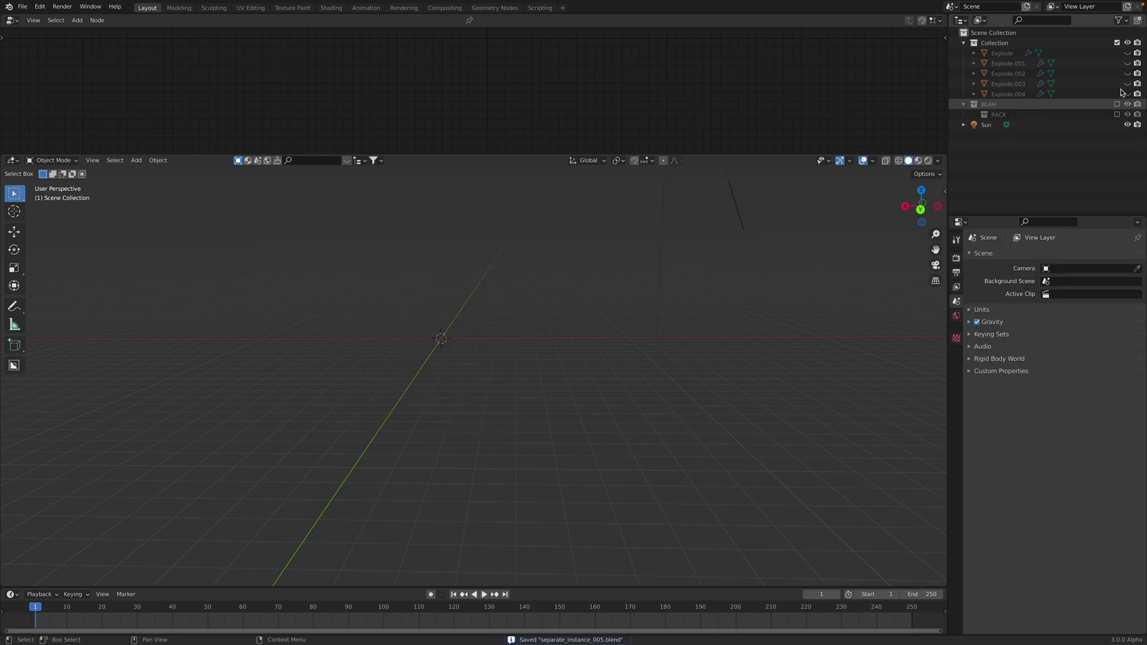
Unhide all five Explode objects and select Explode.002
{"action": "left_click_drag", "start_coordinate": [1128, 53], "coordinate": [1127, 94]}
{"action": "middle_click_drag", "start_coordinate": [646, 333], "coordinate": [358, 367], "text": "shift"}
{"action": "scroll", "coordinate": [358, 368], "scroll_direction": "down", "scroll_amount": 2}
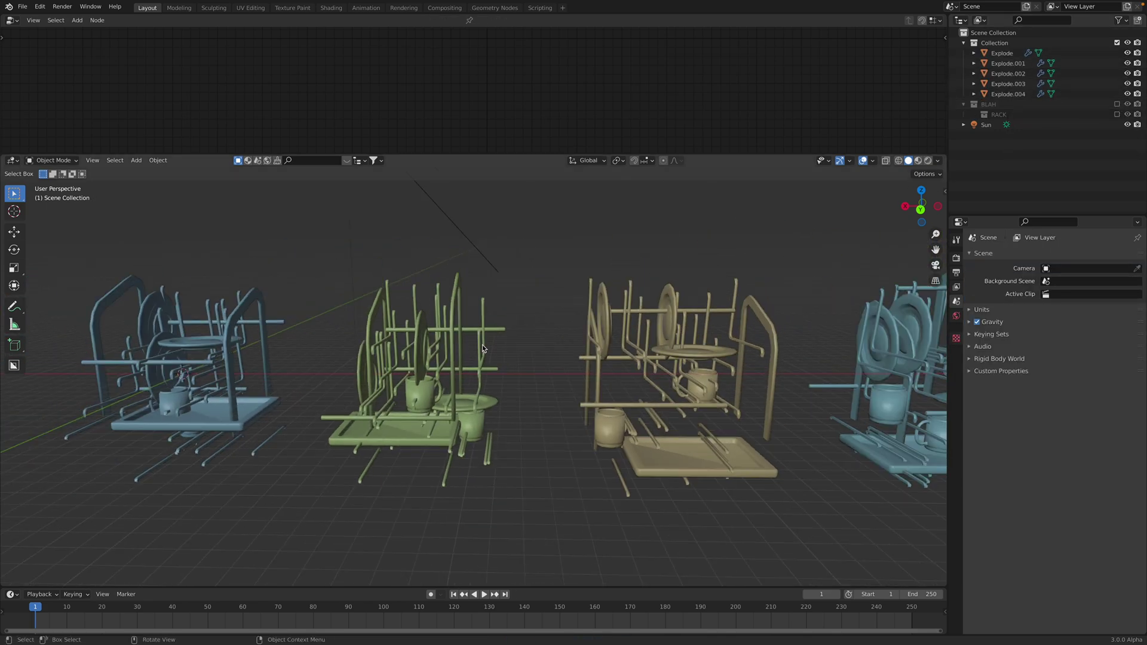
{"action": "left_click", "coordinate": [675, 350]}
{"action": "mouse_move", "coordinate": [627, 352]}
{"action": "middle_mouse_down"}
{"action": "mouse_move", "coordinate": [676, 349]}
{"action": "mouse_move", "coordinate": [648, 342]}
{"action": "middle_mouse_up"}
Switch to the browser's Sketchfab page for Simple Dishrack and examine the source model from several angles
{"action": "key", "text": "ctrl+Right"}
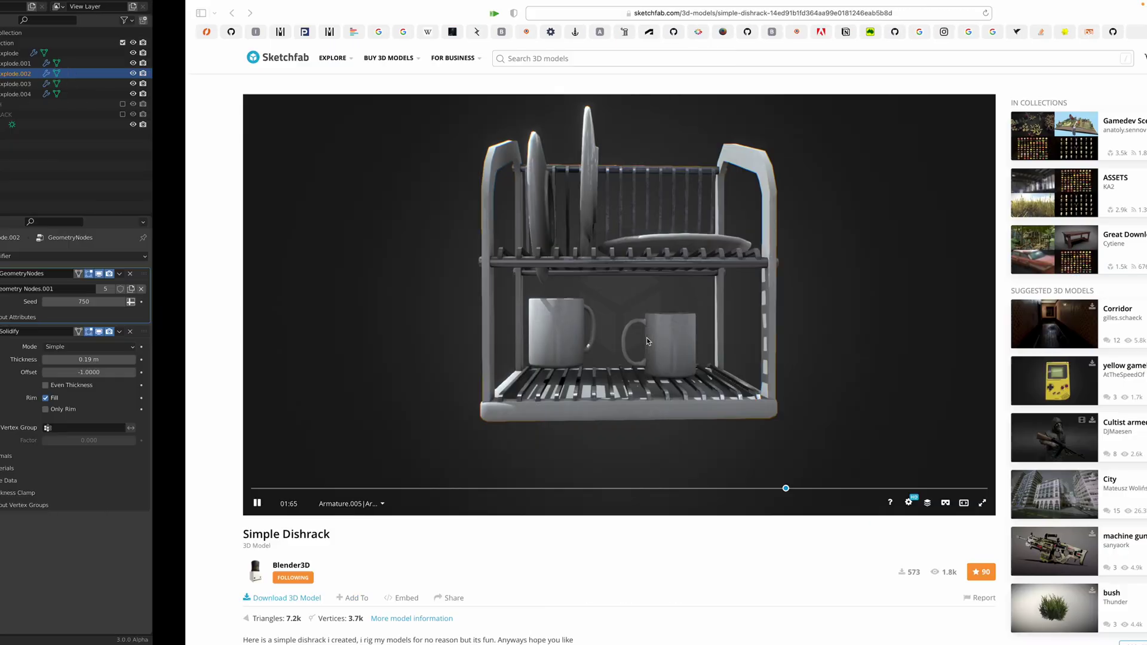
{"action": "mouse_move", "coordinate": [430, 318]}
{"action": "left_mouse_down"}
{"action": "mouse_move", "coordinate": [563, 317]}
{"action": "mouse_move", "coordinate": [429, 364]}
{"action": "mouse_move", "coordinate": [465, 369]}
{"action": "left_mouse_up"}
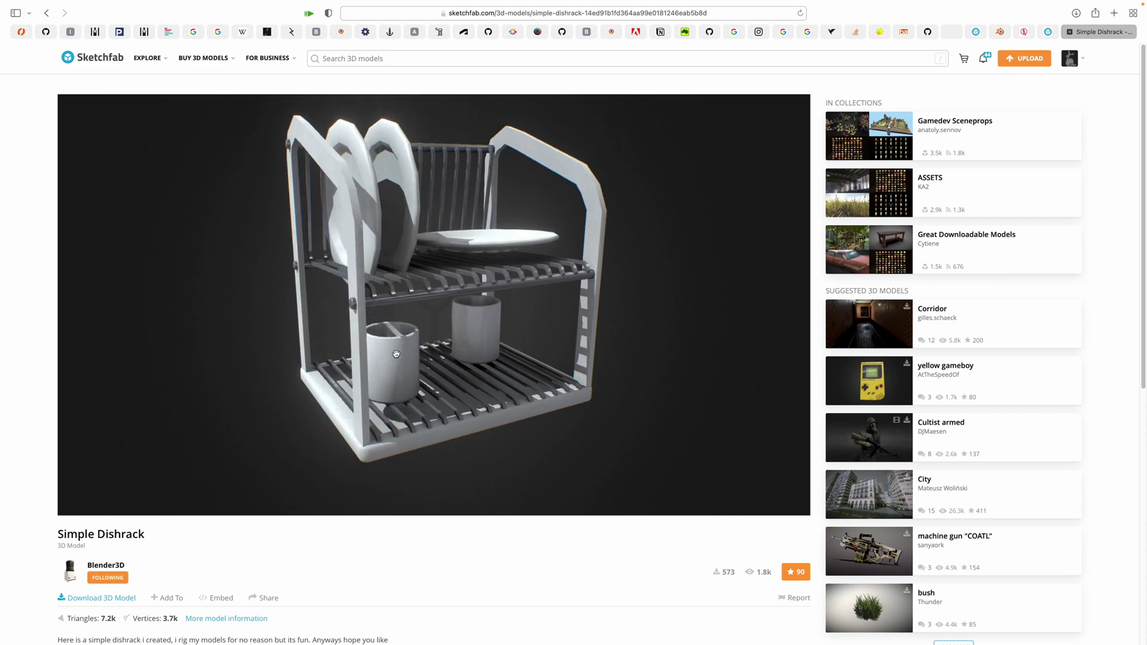
{"action": "left_click_drag", "start_coordinate": [502, 329], "coordinate": [393, 392]}
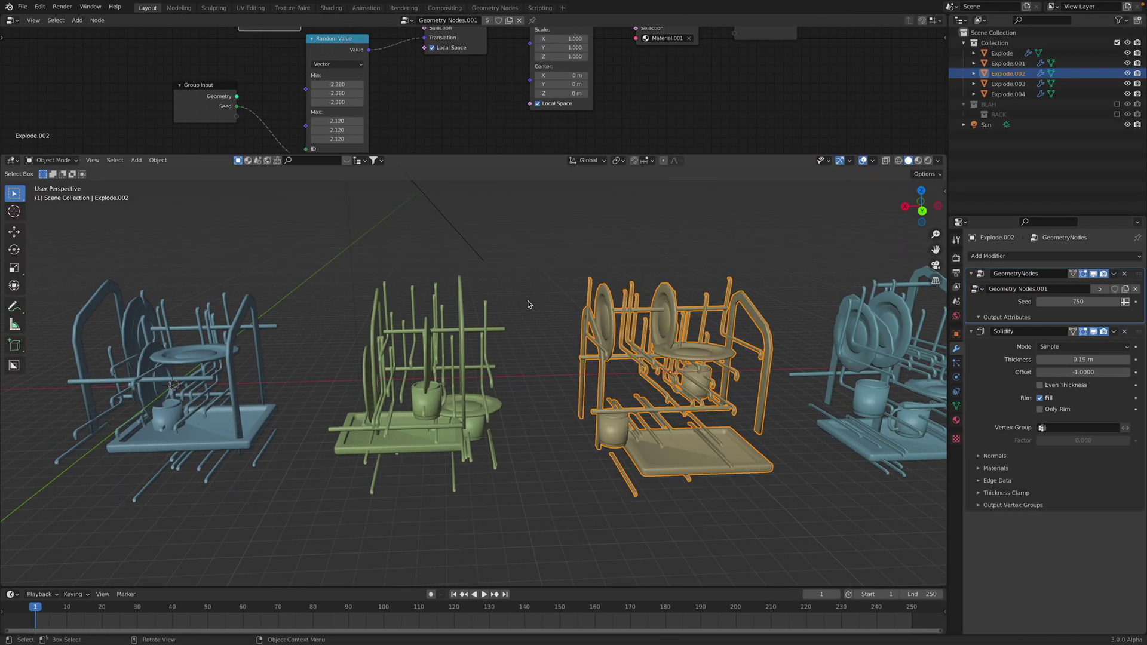
Enlarge the node editor and rearrange the Collection Info, Group Input and Random Value nodes into a tidier layout
{"action": "left_click_drag", "start_coordinate": [411, 155], "coordinate": [411, 254]}
{"action": "middle_click_drag", "start_coordinate": [389, 161], "coordinate": [404, 187]}
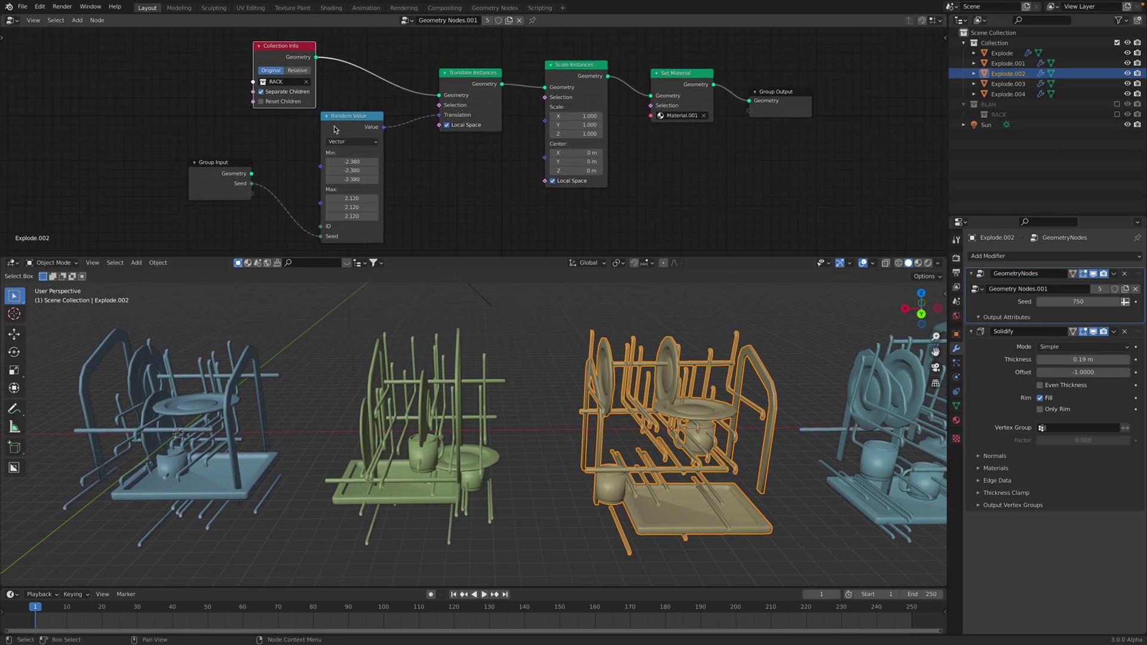
{"action": "left_click_drag", "start_coordinate": [206, 172], "coordinate": [245, 153]}
{"action": "left_click_drag", "start_coordinate": [350, 116], "coordinate": [278, 108]}
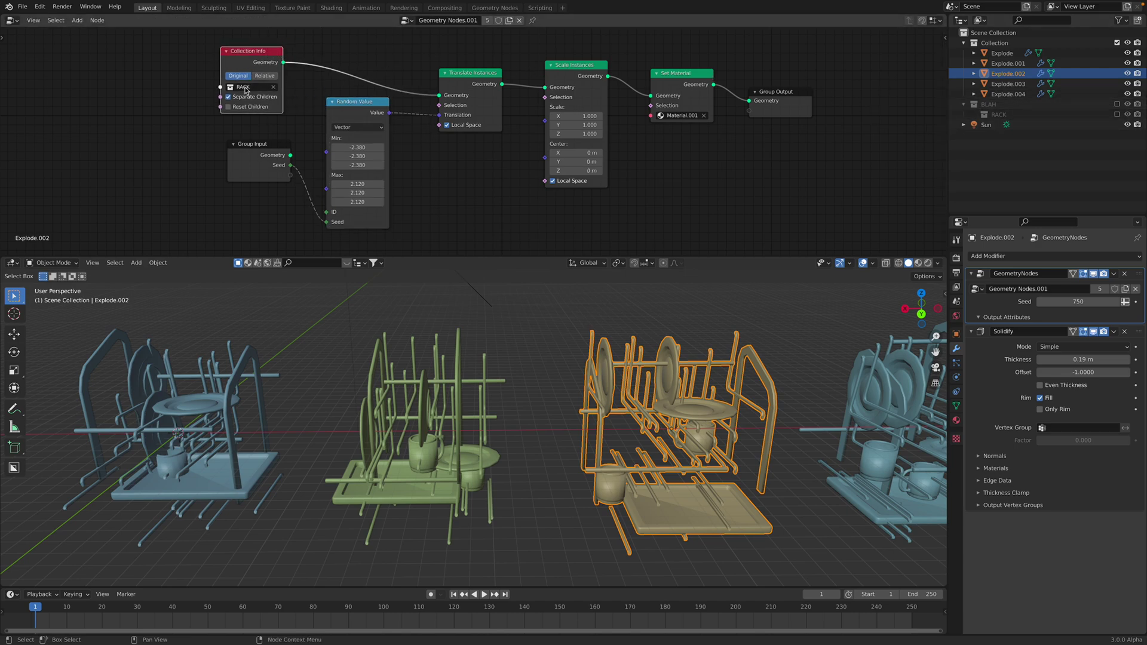
{"action": "middle_click_drag", "start_coordinate": [383, 136], "coordinate": [392, 125]}
Set the Random Value vector's Min to -2.420 and Max to 0.940, and the Scale Instances scale to 1.180 on all axes
{"action": "left_click", "coordinate": [370, 102]}
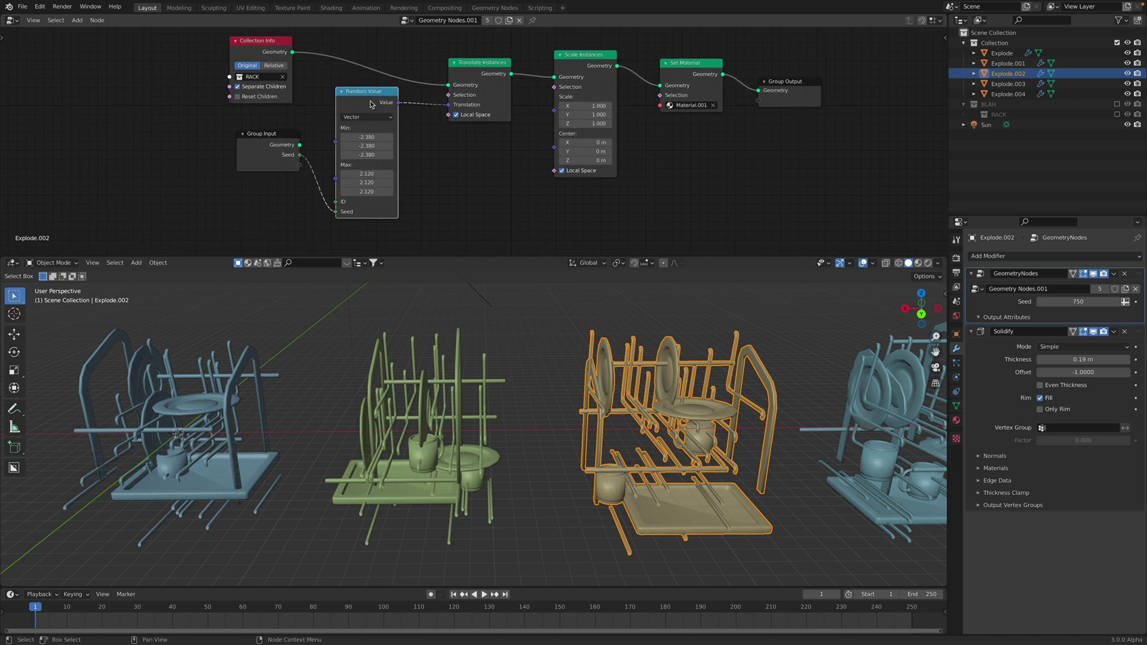
{"action": "left_click_drag", "start_coordinate": [366, 137], "coordinate": [560, 191]}
{"action": "left_click_drag", "start_coordinate": [367, 173], "coordinate": [323, 174]}
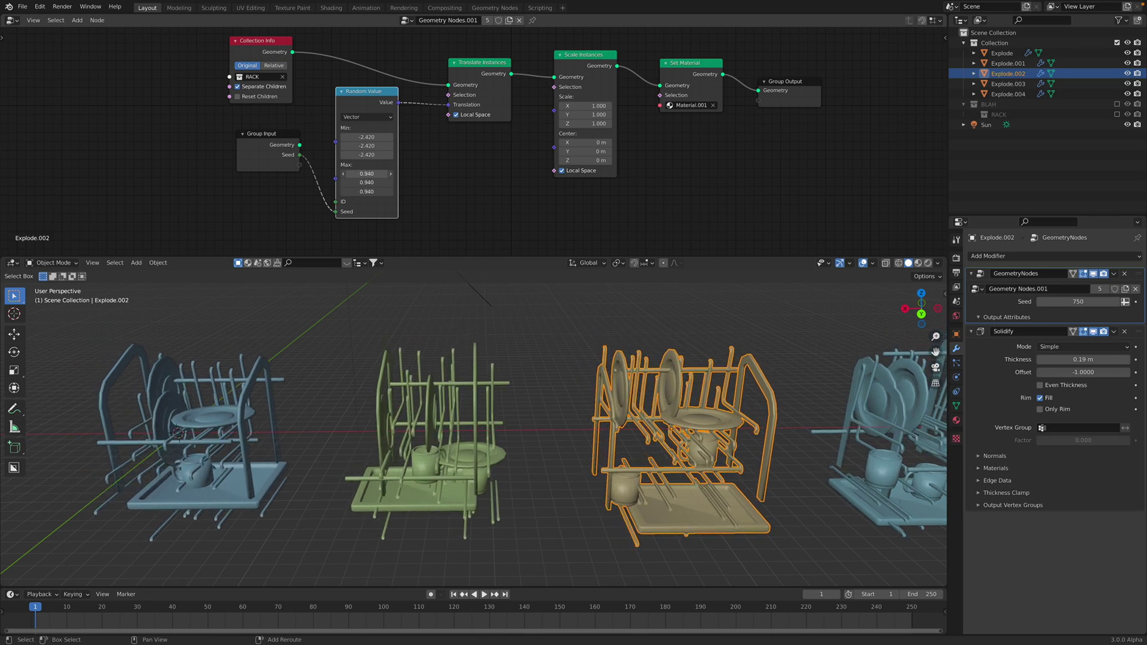
{"action": "mouse_move", "coordinate": [580, 106]}
{"action": "left_mouse_down"}
{"action": "mouse_move", "coordinate": [550, 123]}
{"action": "mouse_move", "coordinate": [616, 123]}
{"action": "mouse_move", "coordinate": [550, 123]}
{"action": "mouse_move", "coordinate": [581, 107]}
{"action": "left_mouse_up"}
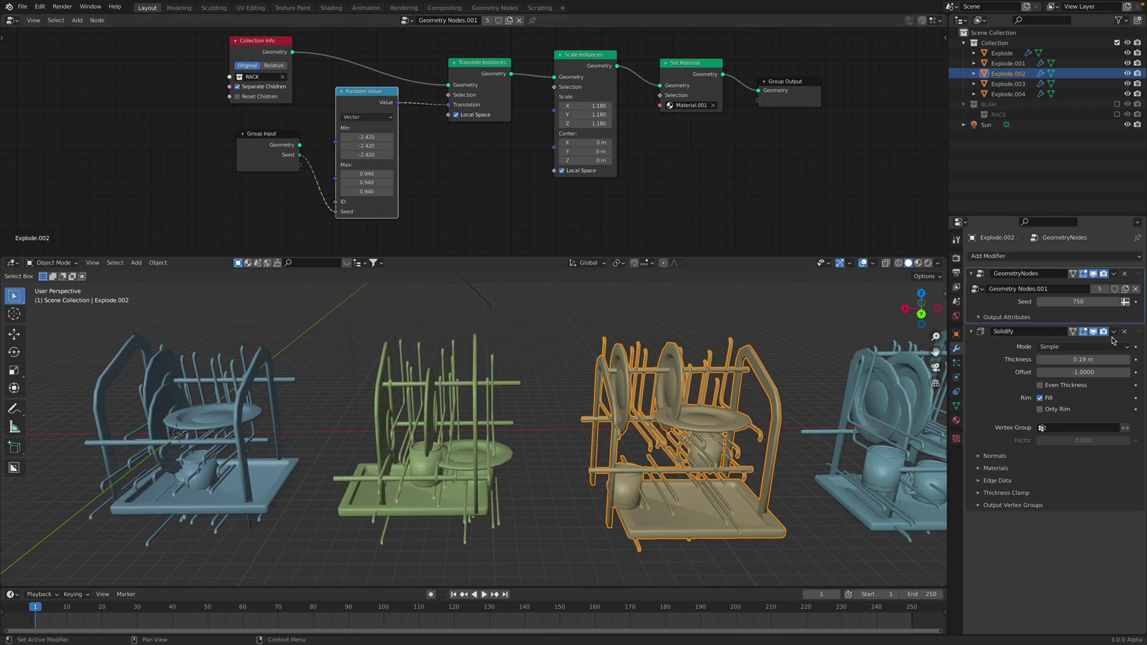
Select the Explode.001 rack and save the file
{"action": "left_click", "coordinate": [483, 420]}
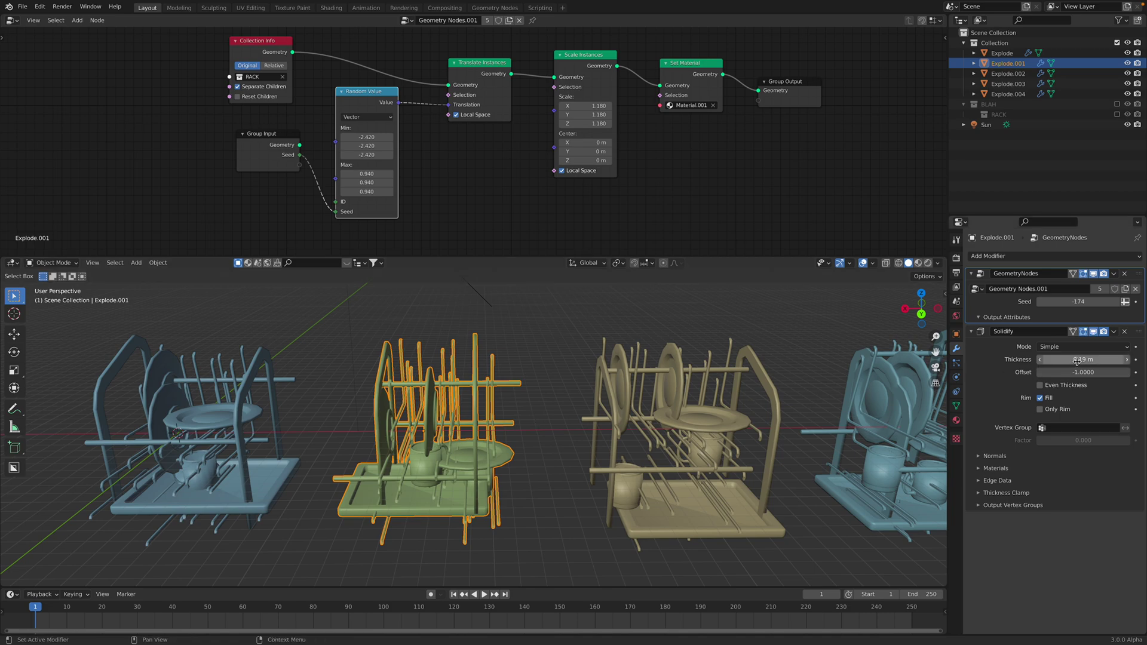
{"action": "scroll", "coordinate": [570, 353], "scroll_direction": "down", "scroll_amount": 3}
{"action": "middle_click_drag", "start_coordinate": [562, 355], "coordinate": [569, 350]}
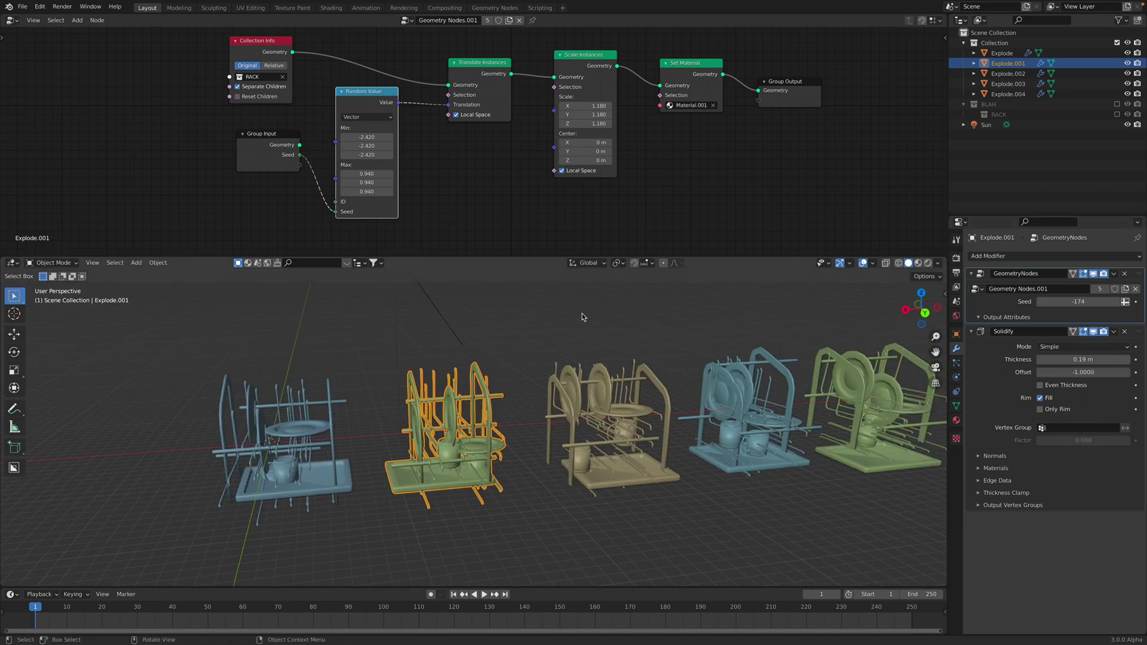
{"action": "key", "text": "ctrl+s"}
Change the Random Value node's Max vector to 2.160, 2.160 and 1.540
{"action": "scroll", "coordinate": [472, 144], "scroll_direction": "up", "scroll_amount": 1}
{"action": "middle_click_drag", "start_coordinate": [333, 111], "coordinate": [464, 100]}
{"action": "scroll", "coordinate": [429, 113], "scroll_direction": "down", "scroll_amount": 1}
{"action": "left_click_drag", "start_coordinate": [420, 168], "coordinate": [457, 168]}
Add a Value node, connect it to the Random Value node's Max input and set it to 0.660
{"action": "middle_click_drag", "start_coordinate": [154, 126], "coordinate": [190, 132]}
{"action": "key", "text": "shift+a"}
{"action": "left_click", "coordinate": [178, 133]}
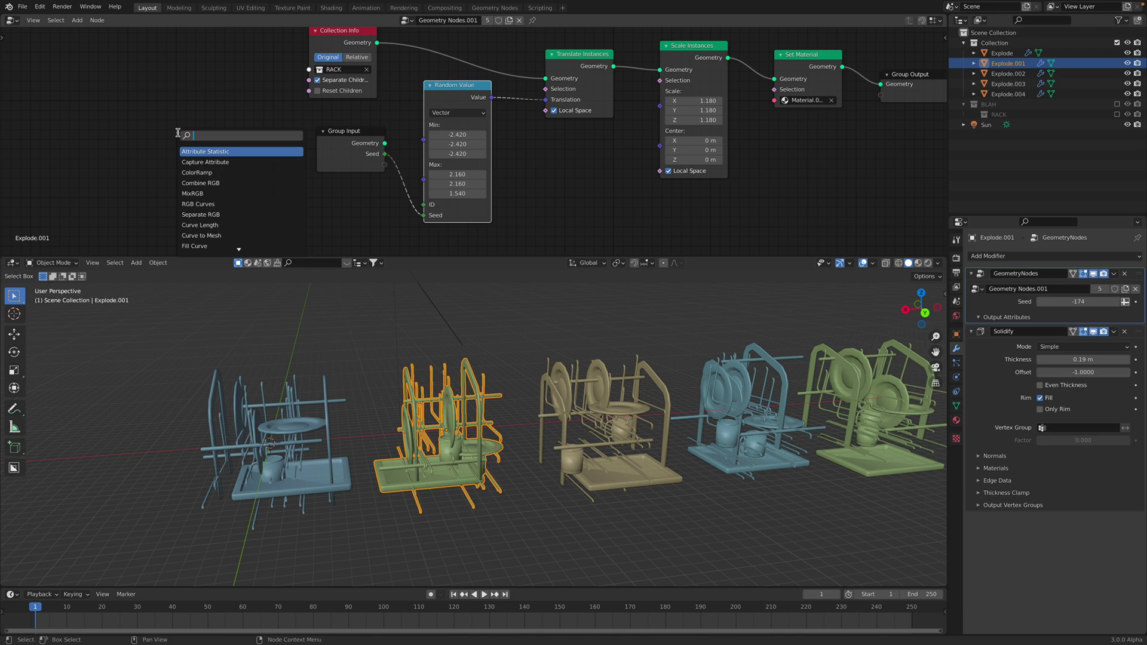
{"action": "type", "text": "value"}
{"action": "key", "text": "Return"}
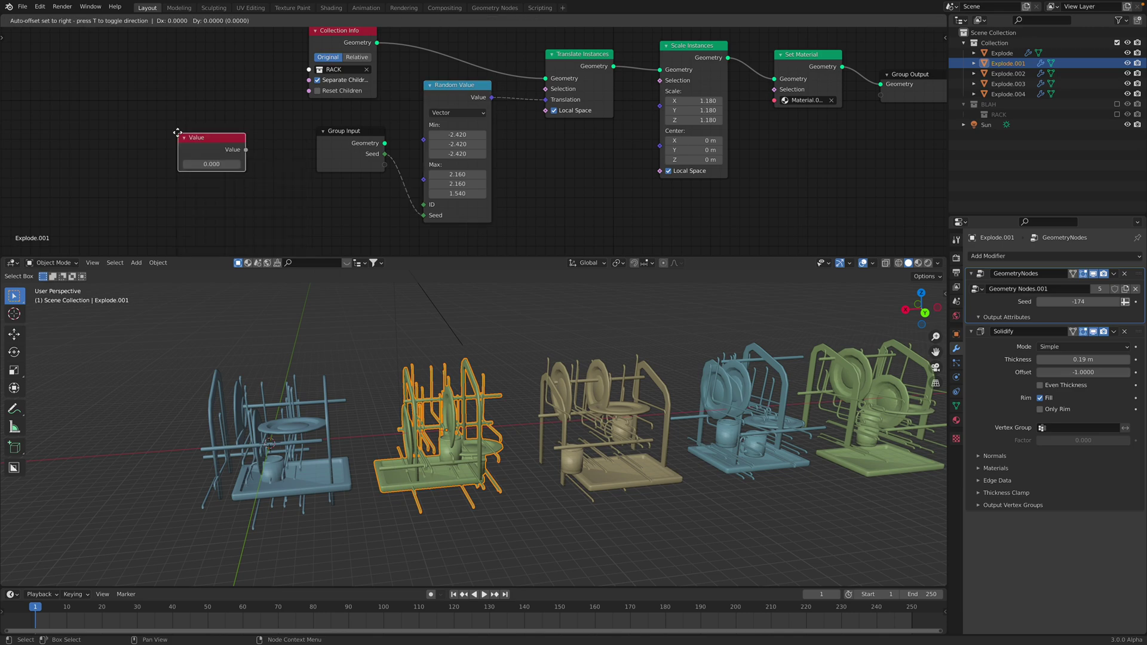
{"action": "left_click", "coordinate": [248, 175]}
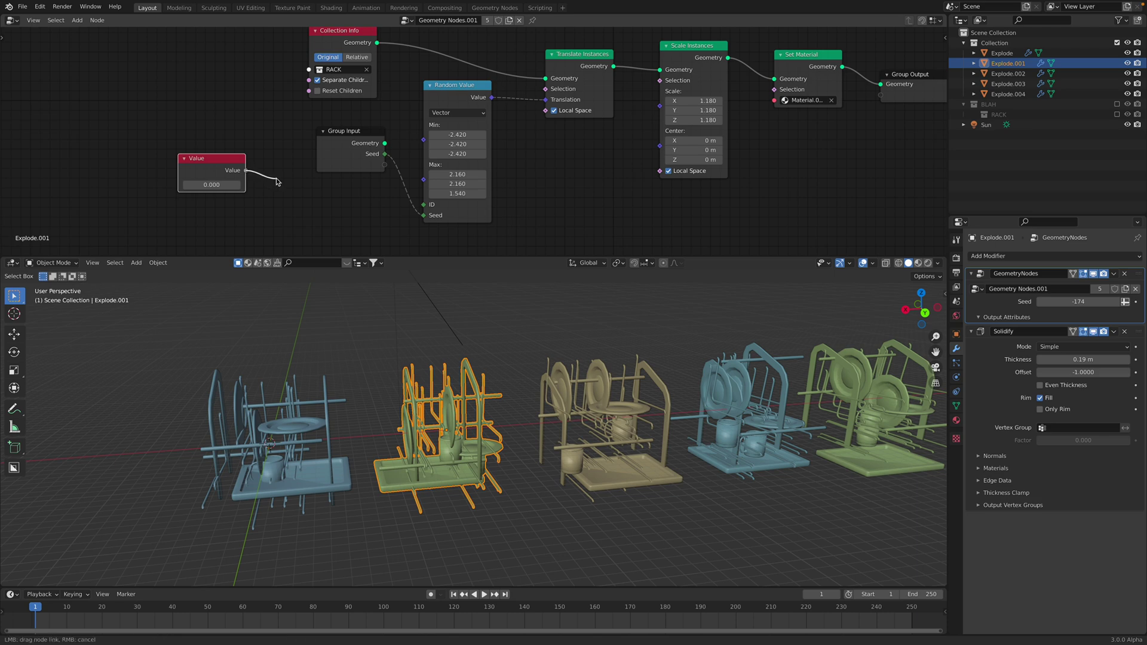
{"action": "left_click_drag", "start_coordinate": [432, 185], "coordinate": [426, 180]}
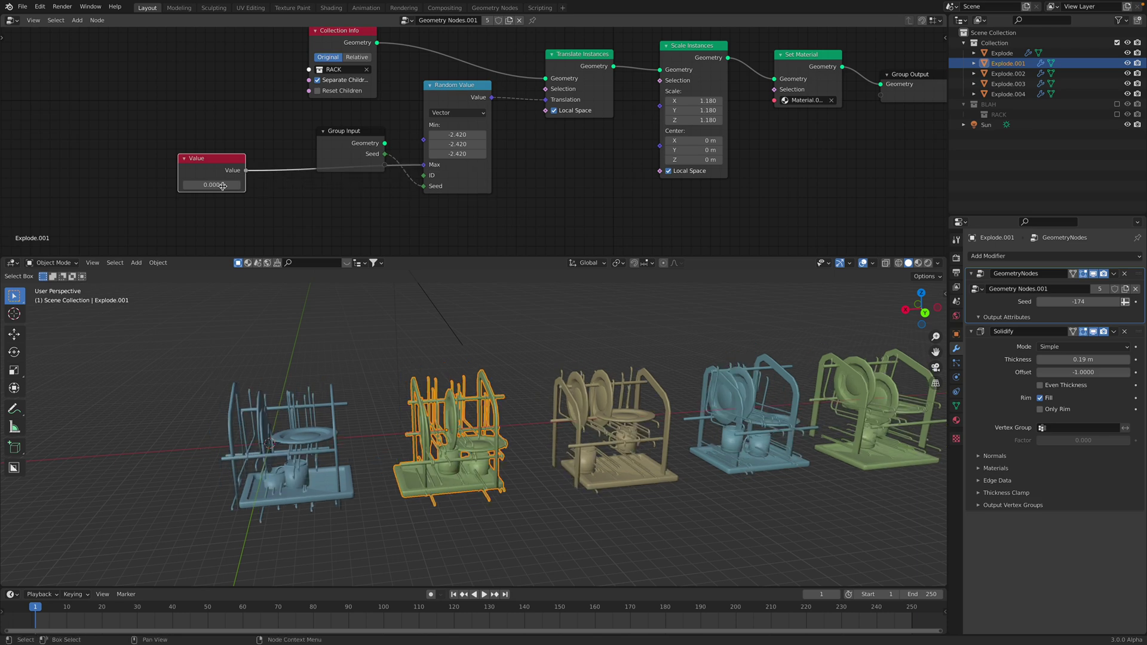
{"action": "left_click_drag", "start_coordinate": [214, 185], "coordinate": [90, 153]}
Add a Math node set to Multiply, feed the Value node into its first input and set its second value to -1.000
{"action": "key", "text": "shift+a"}
{"action": "left_click", "coordinate": [171, 133]}
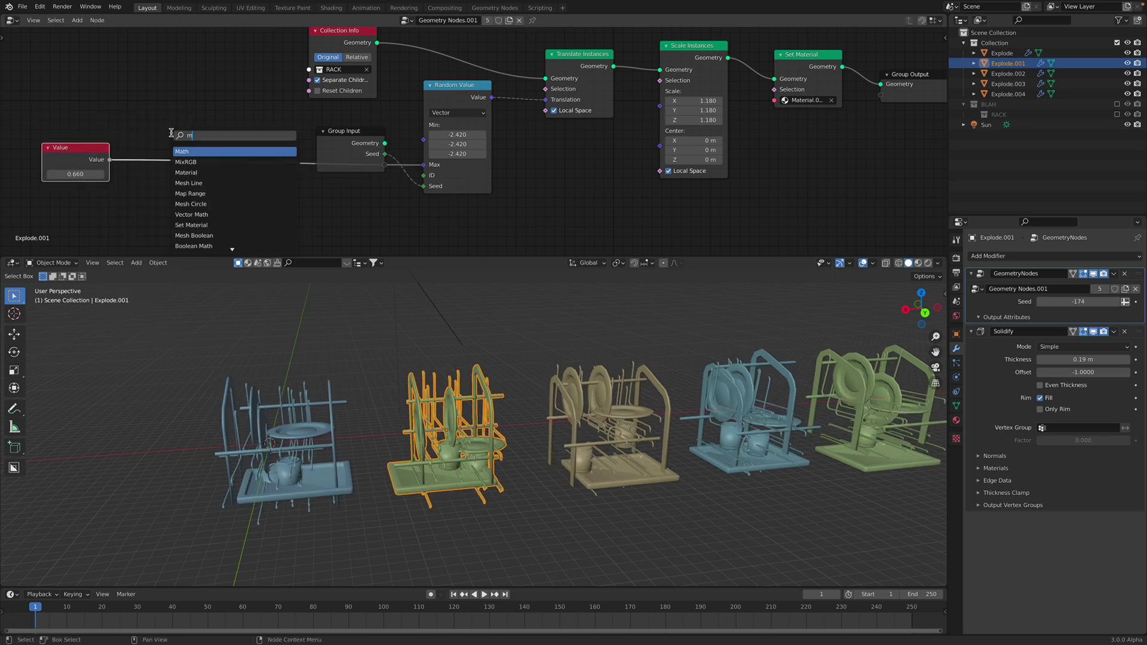
{"action": "key", "text": "Return"}
{"action": "left_click", "coordinate": [163, 38]}
{"action": "left_click", "coordinate": [205, 101]}
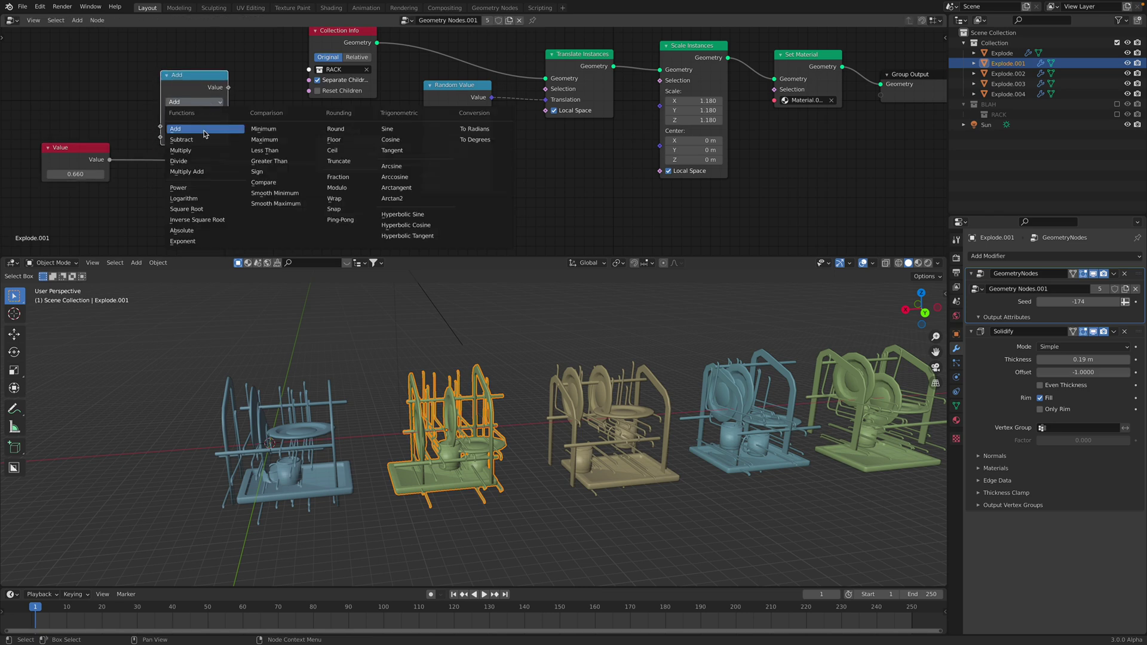
{"action": "left_click", "coordinate": [205, 150]}
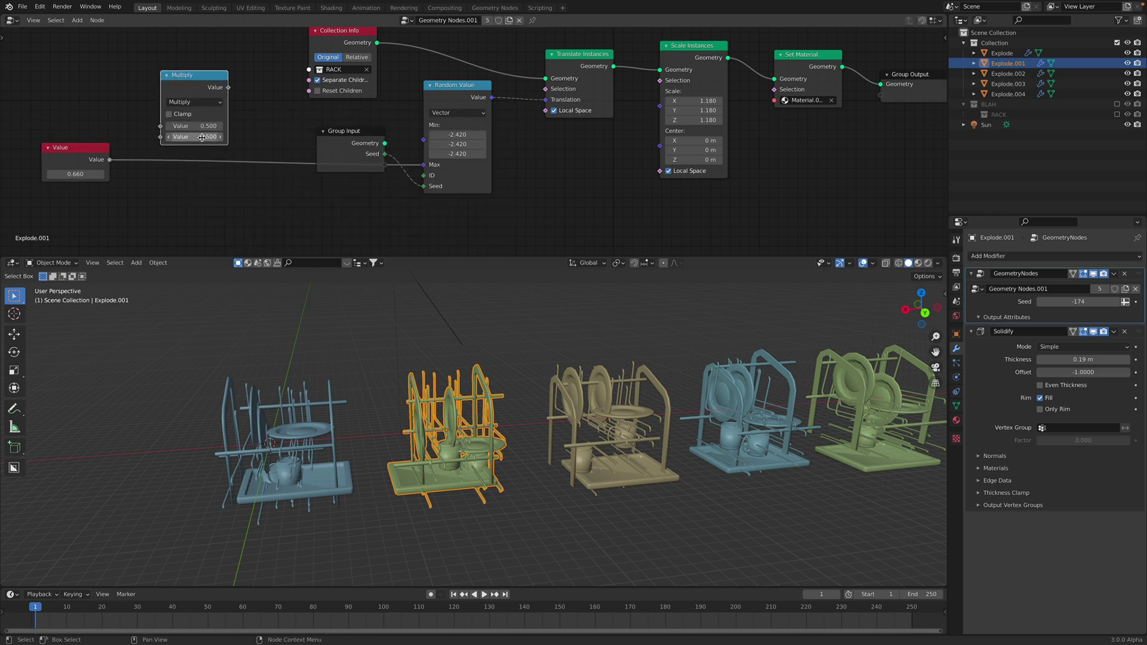
{"action": "left_click_drag", "start_coordinate": [108, 161], "coordinate": [160, 126]}
{"action": "left_click", "coordinate": [197, 137]}
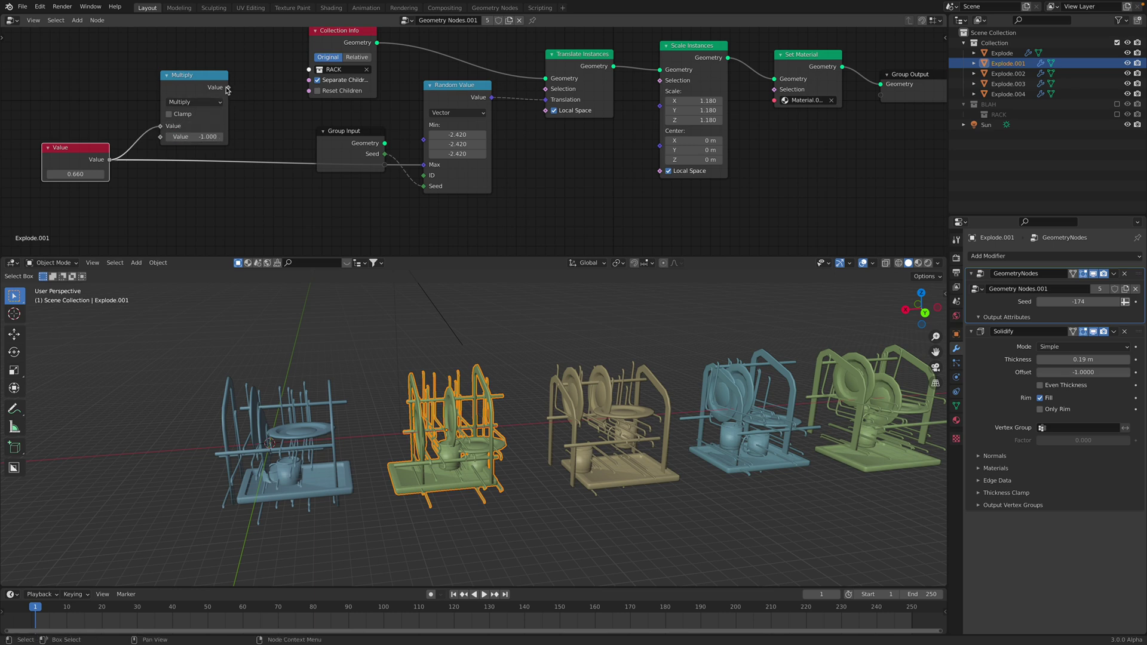
Collapse the Multiply node, feed its output into the Random Value node's Min input and set the Value node to 1.460
{"action": "left_click", "coordinate": [165, 78]}
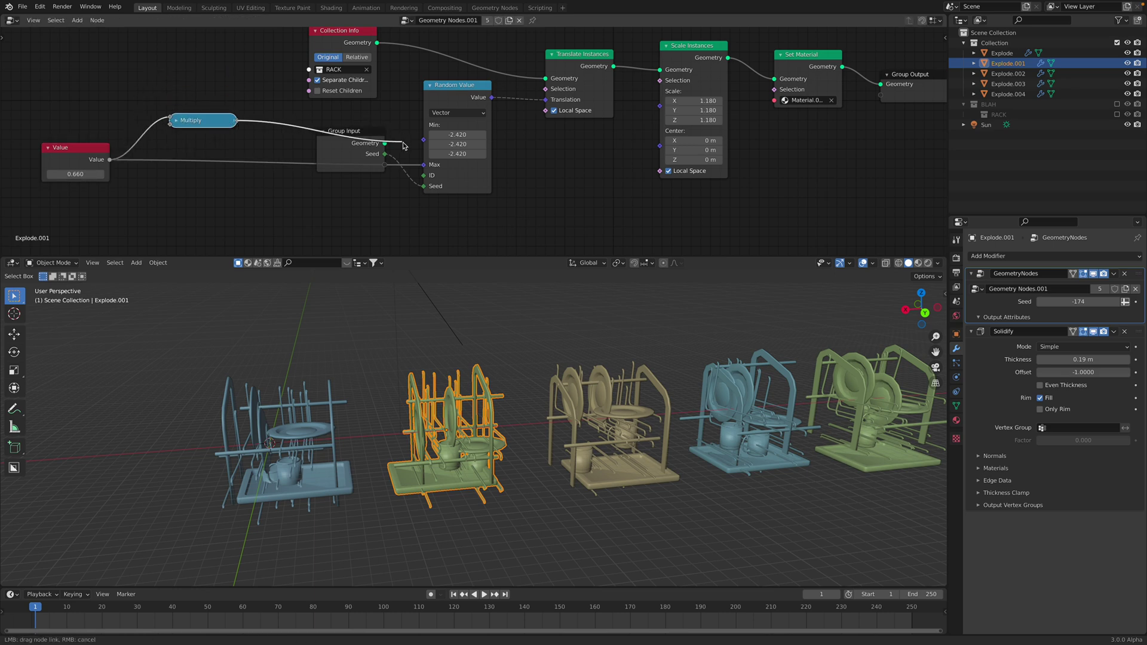
{"action": "left_click_drag", "start_coordinate": [418, 145], "coordinate": [423, 139]}
{"action": "left_click_drag", "start_coordinate": [193, 125], "coordinate": [197, 133]}
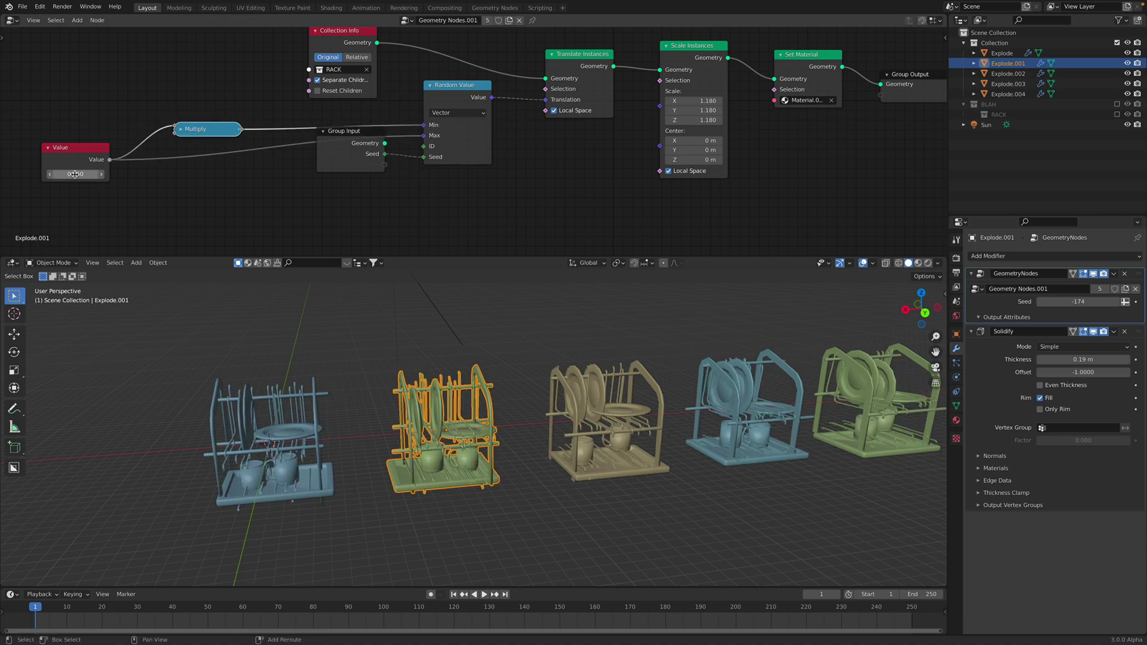
{"action": "left_click_drag", "start_coordinate": [75, 174], "coordinate": [131, 179]}
Rearrange the Collection Info, Group Input, Value and Random Value nodes so their links are clearly laid out, and save the file
{"action": "left_click_drag", "start_coordinate": [323, 34], "coordinate": [57, 58]}
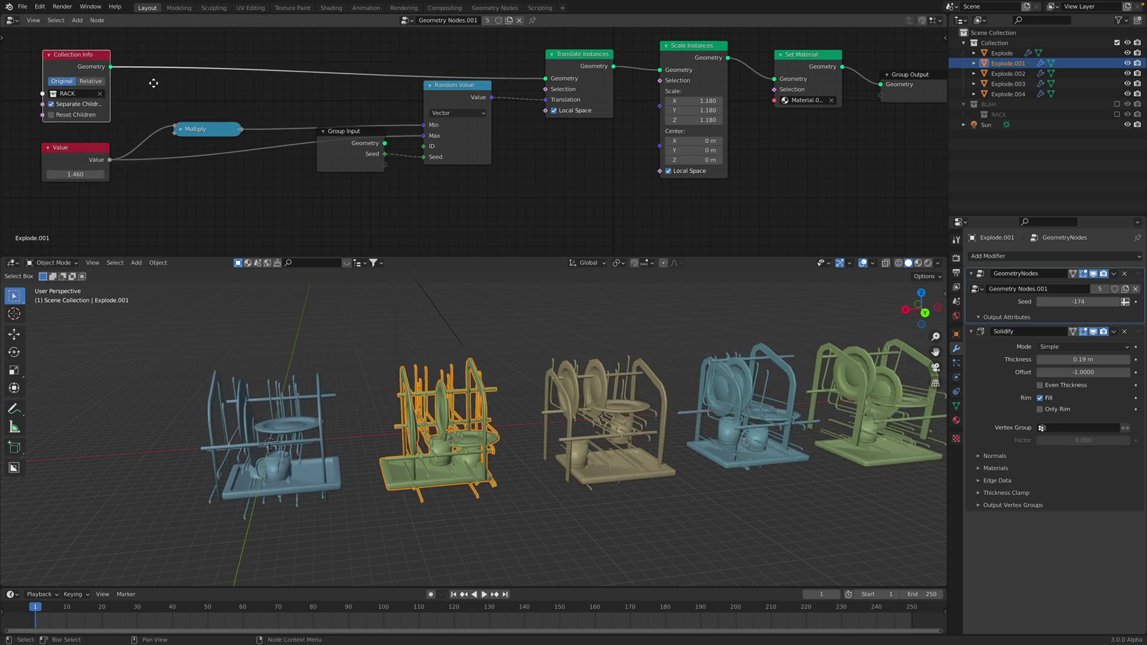
{"action": "middle_click_drag", "start_coordinate": [154, 82], "coordinate": [236, 87]}
{"action": "left_click_drag", "start_coordinate": [165, 73], "coordinate": [440, 65]}
{"action": "left_click_drag", "start_coordinate": [436, 140], "coordinate": [90, 226]}
{"action": "middle_click_drag", "start_coordinate": [136, 170], "coordinate": [232, 115]}
{"action": "left_click_drag", "start_coordinate": [233, 114], "coordinate": [236, 118]}
{"action": "left_click_drag", "start_coordinate": [185, 187], "coordinate": [88, 181]}
{"action": "key", "text": "ctrl+s"}
{"action": "left_click_drag", "start_coordinate": [247, 105], "coordinate": [172, 93]}
{"action": "left_click_drag", "start_coordinate": [621, 90], "coordinate": [603, 127]}
{"action": "mouse_move", "coordinate": [182, 103]}
{"action": "left_mouse_down"}
{"action": "mouse_move", "coordinate": [174, 99]}
{"action": "mouse_move", "coordinate": [195, 70]}
{"action": "mouse_move", "coordinate": [198, 107]}
{"action": "left_mouse_up"}
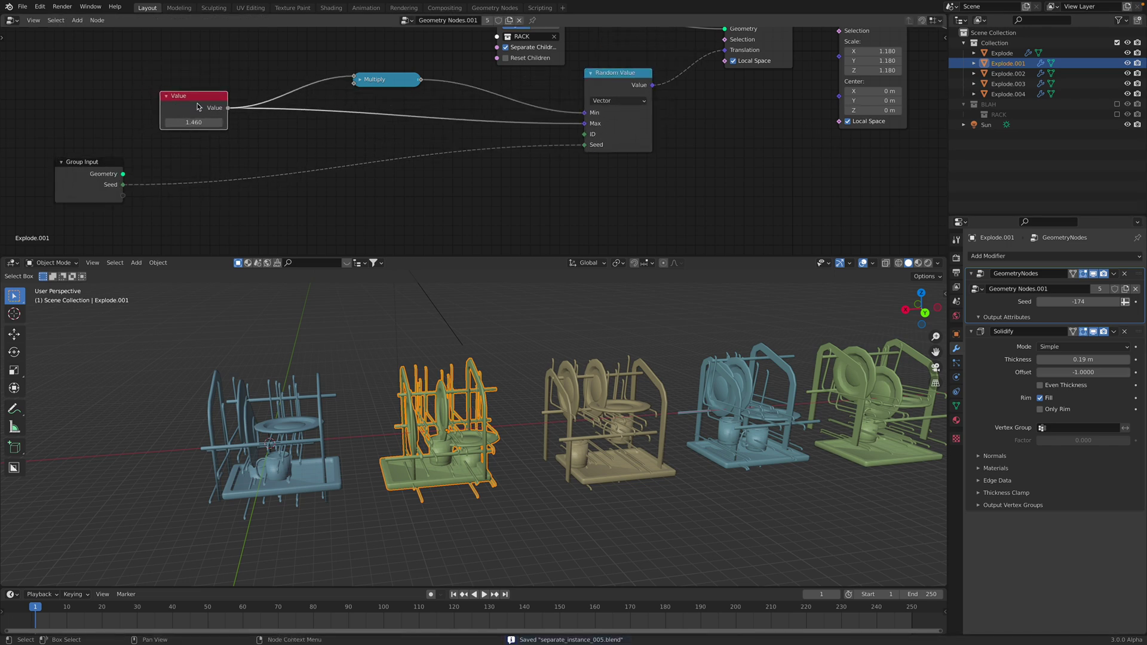
Delete the Value node and add a Math node in its place
{"action": "key", "text": "x"}
{"action": "key", "text": "shift+a"}
{"action": "type", "text": "s"}
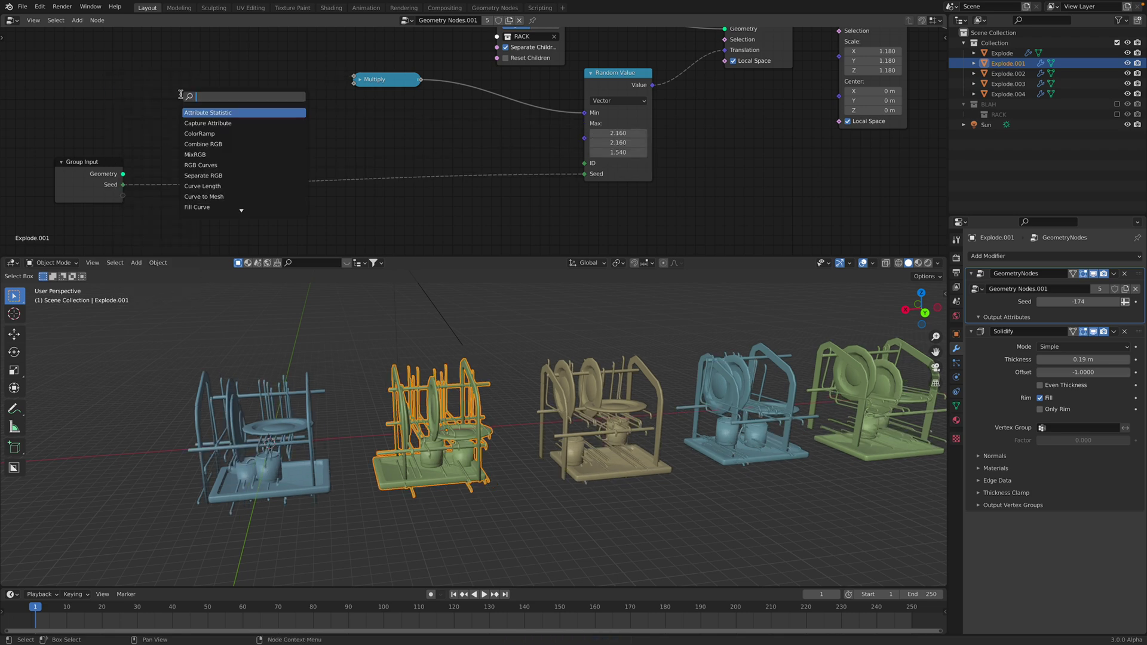
{"action": "type", "text": "math"}
{"action": "key", "text": "Return"}
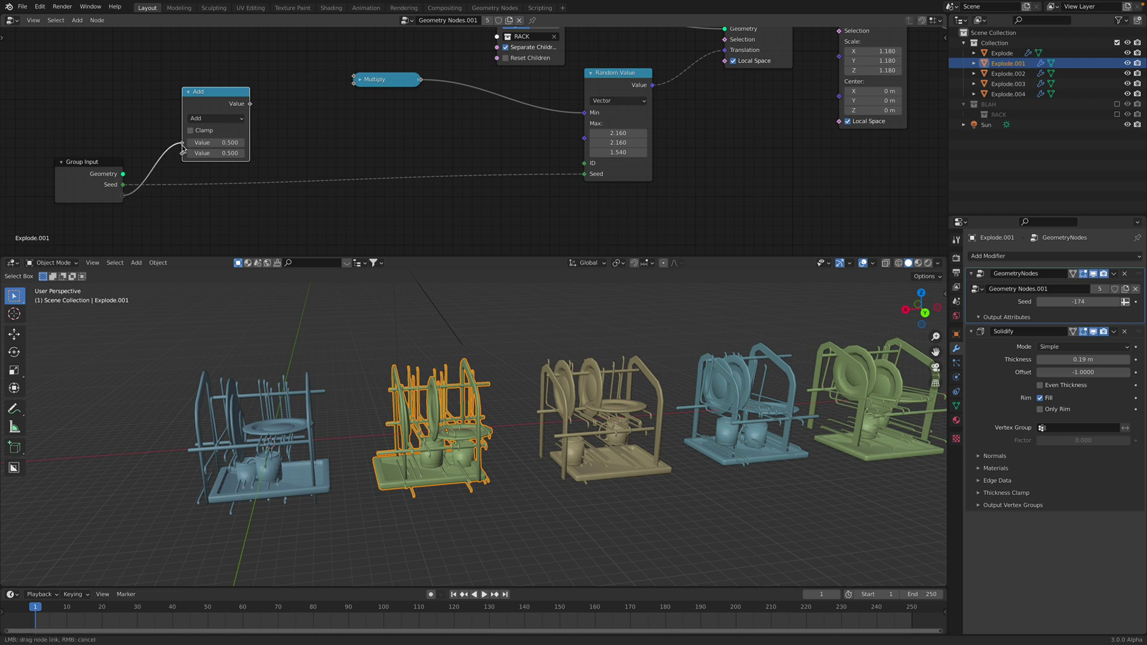
Expose the Add node's first value as a group input, set its second to 0.000 and feed its output into Multiply and Random Value's Max
{"action": "left_click_drag", "start_coordinate": [183, 149], "coordinate": [279, 108]}
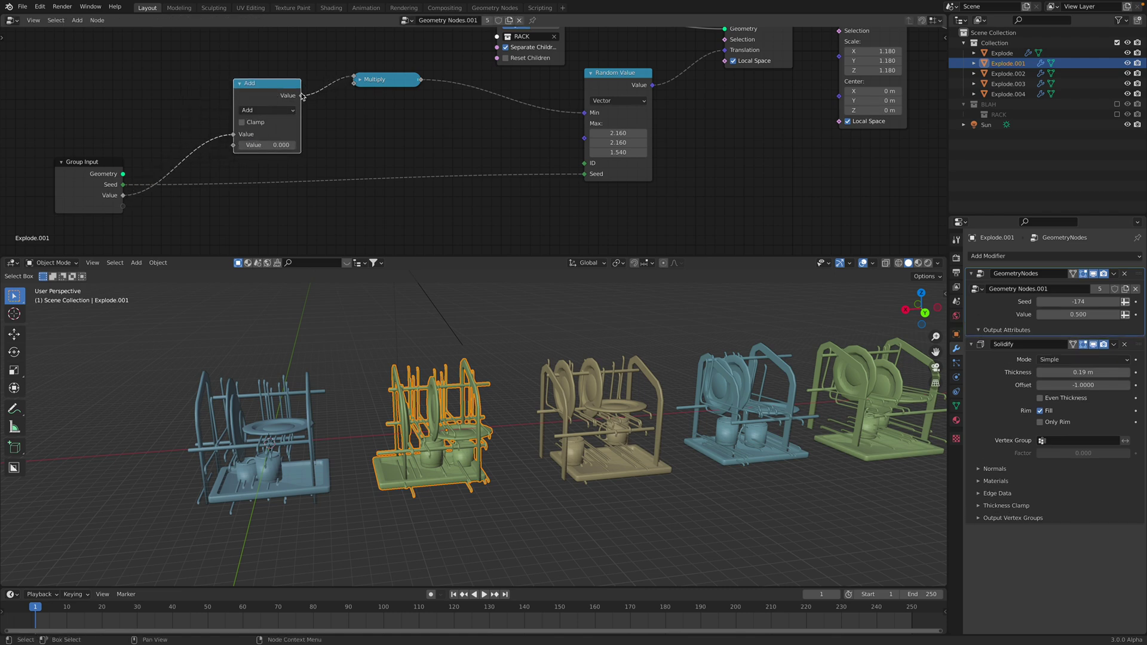
{"action": "left_click_drag", "start_coordinate": [584, 141], "coordinate": [584, 139]}
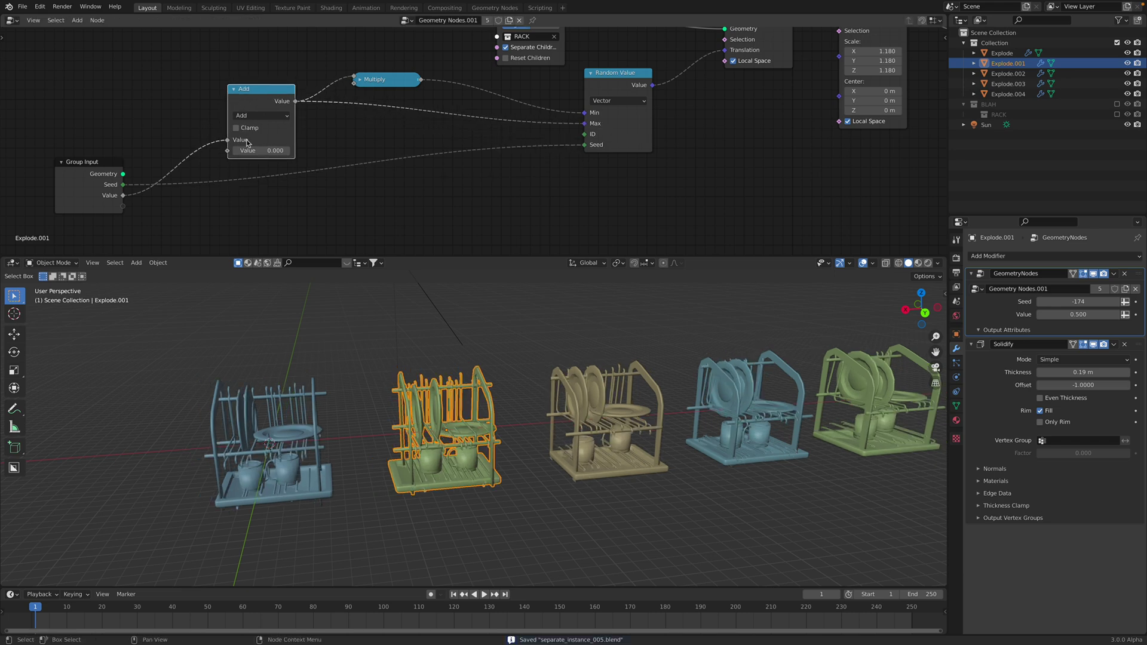
{"action": "left_click_drag", "start_coordinate": [240, 96], "coordinate": [249, 109]}
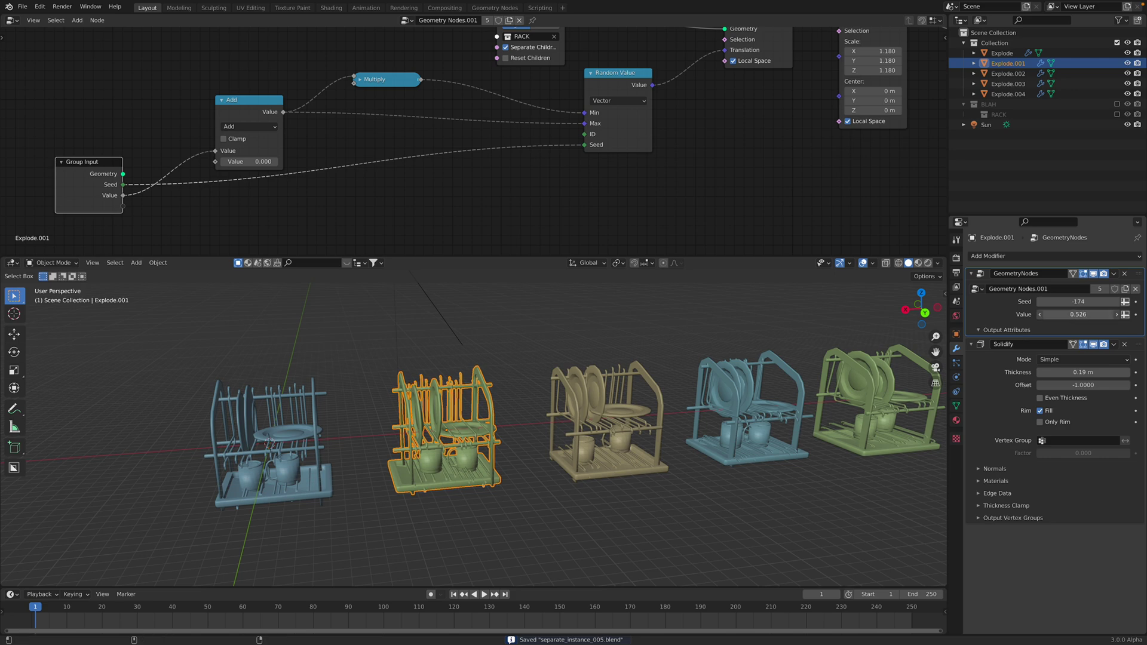
Set the modifier's Value to 1.366 on Explode.001, 2.540 on Explode.002 and 2.000 on Explode.004, and increase it on Explode.003
{"action": "left_click_drag", "start_coordinate": [1079, 314], "coordinate": [1110, 315]}
{"action": "middle_click_drag", "start_coordinate": [595, 394], "coordinate": [443, 387], "text": "shift"}
{"action": "left_click", "coordinate": [443, 388]}
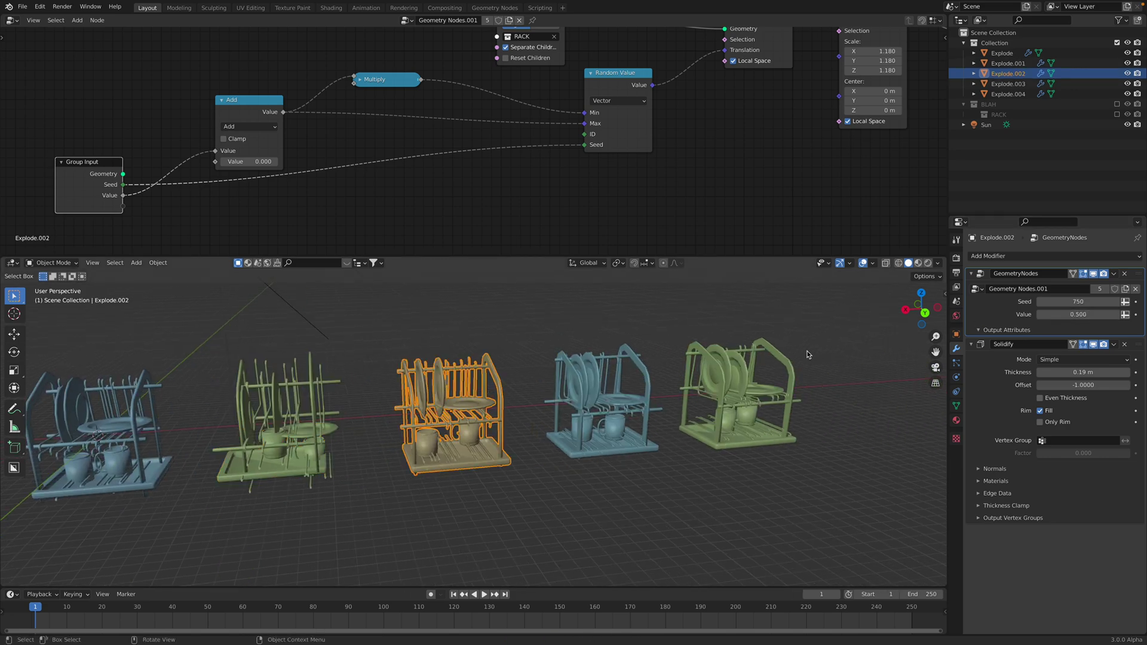
{"action": "left_click_drag", "start_coordinate": [1078, 314], "coordinate": [1105, 315]}
{"action": "left_click", "coordinate": [645, 389]}
{"action": "left_click", "coordinate": [761, 383]}
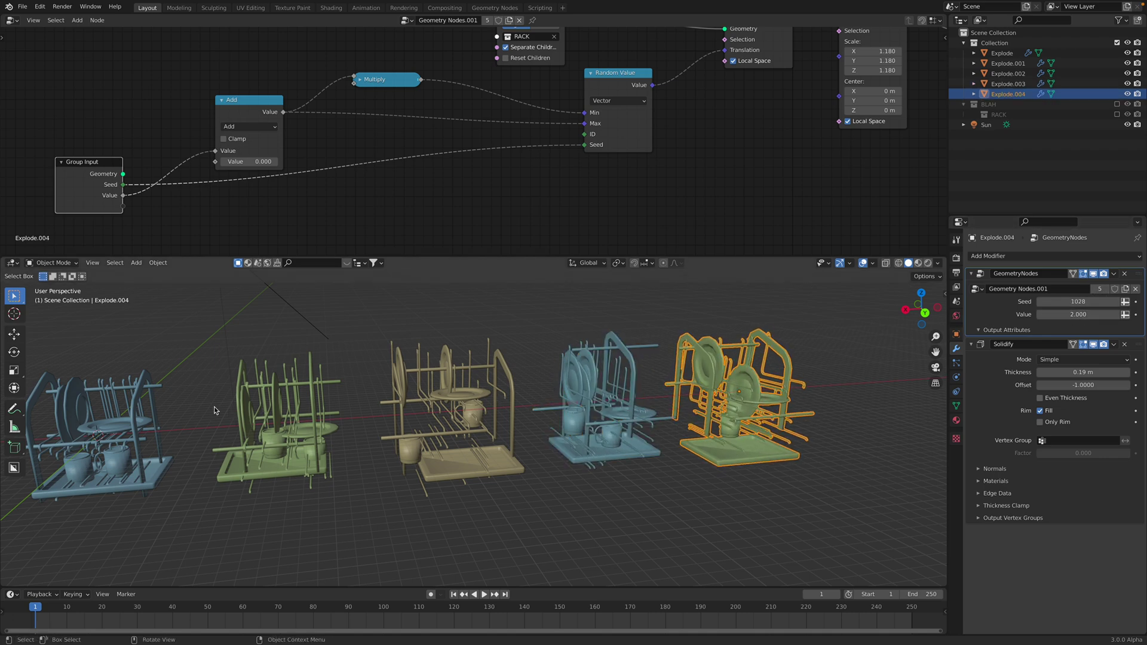
Set the modifier's Value to 1.700 on the first rack, Explode, and save the file
{"action": "left_click", "coordinate": [153, 401]}
{"action": "middle_click_drag", "start_coordinate": [200, 402], "coordinate": [358, 399], "text": "shift"}
{"action": "mouse_move", "coordinate": [1065, 315]}
{"action": "left_mouse_down"}
{"action": "mouse_move", "coordinate": [1123, 314]}
{"action": "mouse_move", "coordinate": [1059, 318]}
{"action": "left_mouse_up"}
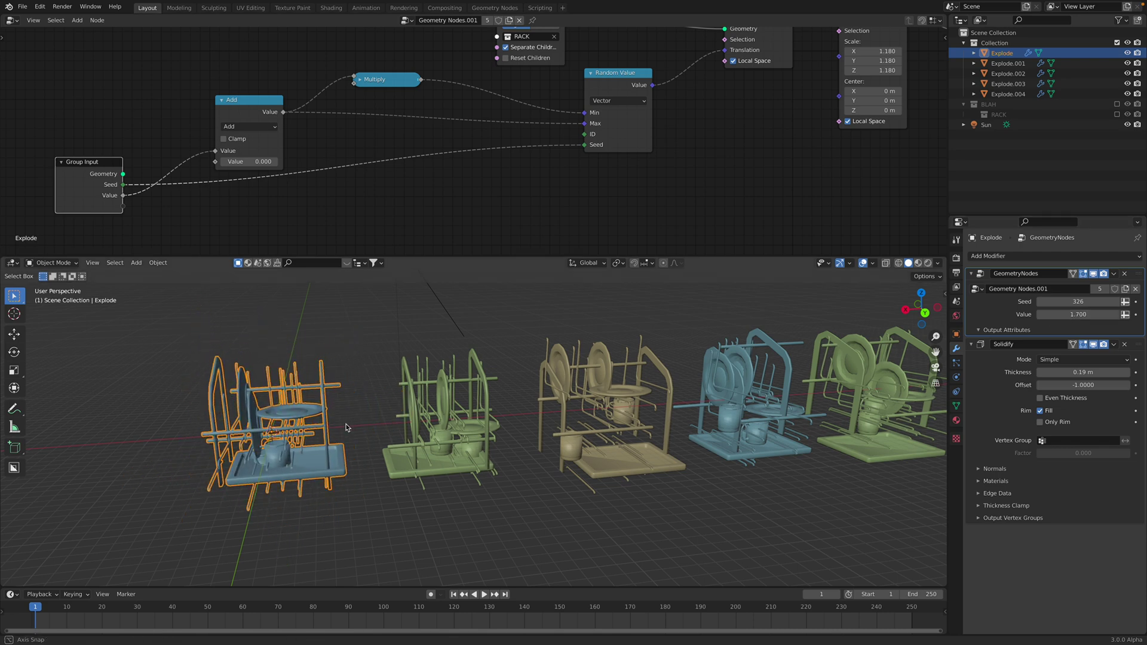
{"action": "key", "text": "ctrl+s"}
Reposition the Translate Instances and Random Value nodes beside the Collection Info node
{"action": "middle_click_drag", "start_coordinate": [646, 124], "coordinate": [467, 195]}
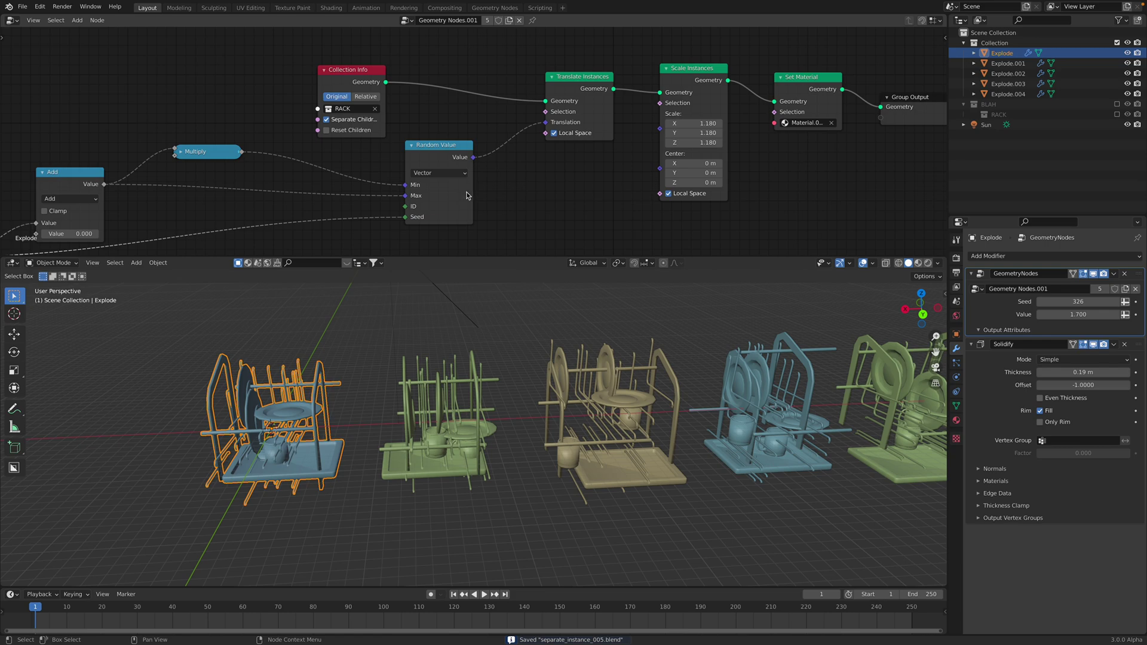
{"action": "left_click", "coordinate": [558, 89]}
{"action": "scroll", "coordinate": [544, 129], "scroll_direction": "up", "scroll_amount": 1}
{"action": "scroll", "coordinate": [505, 148], "scroll_direction": "up", "scroll_amount": 1}
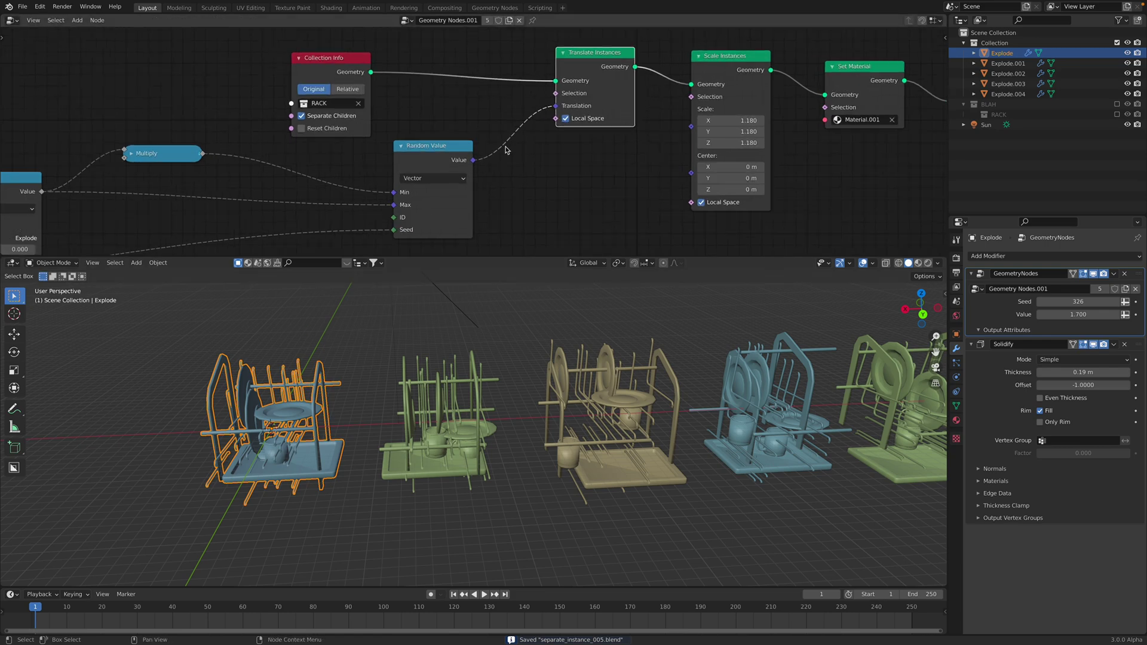
{"action": "mouse_move", "coordinate": [446, 149]}
{"action": "left_mouse_down"}
{"action": "mouse_move", "coordinate": [468, 126]}
{"action": "mouse_move", "coordinate": [460, 136]}
{"action": "left_mouse_up"}
{"action": "scroll", "coordinate": [583, 120], "scroll_direction": "up", "scroll_amount": 1}
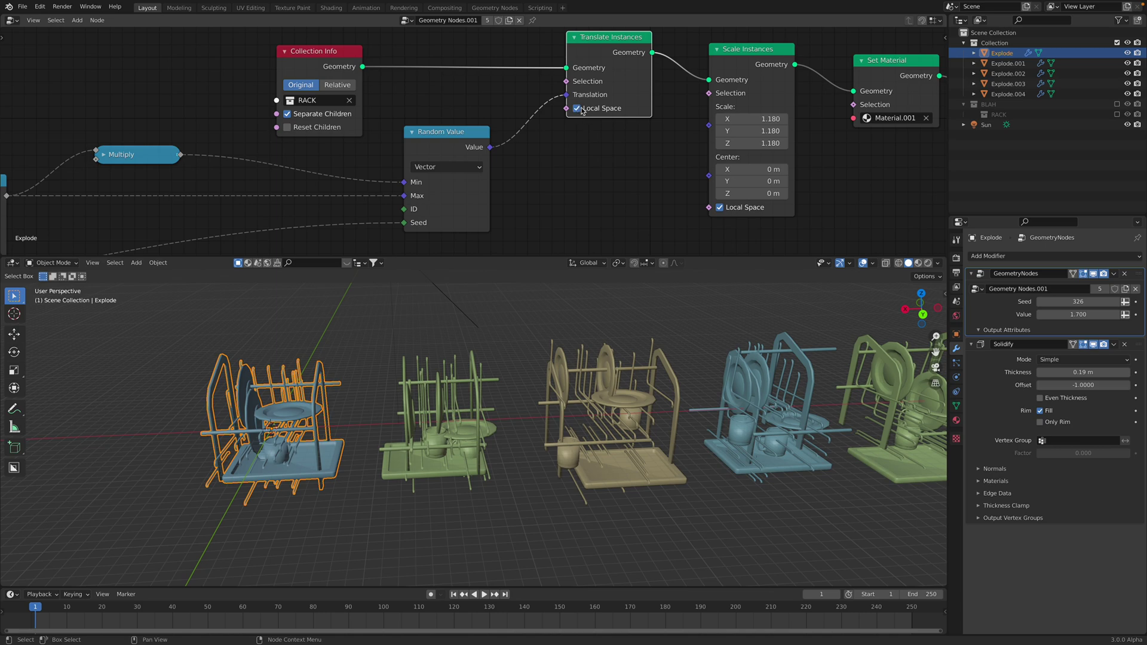
{"action": "scroll", "coordinate": [621, 125], "scroll_direction": "up", "scroll_amount": 1}
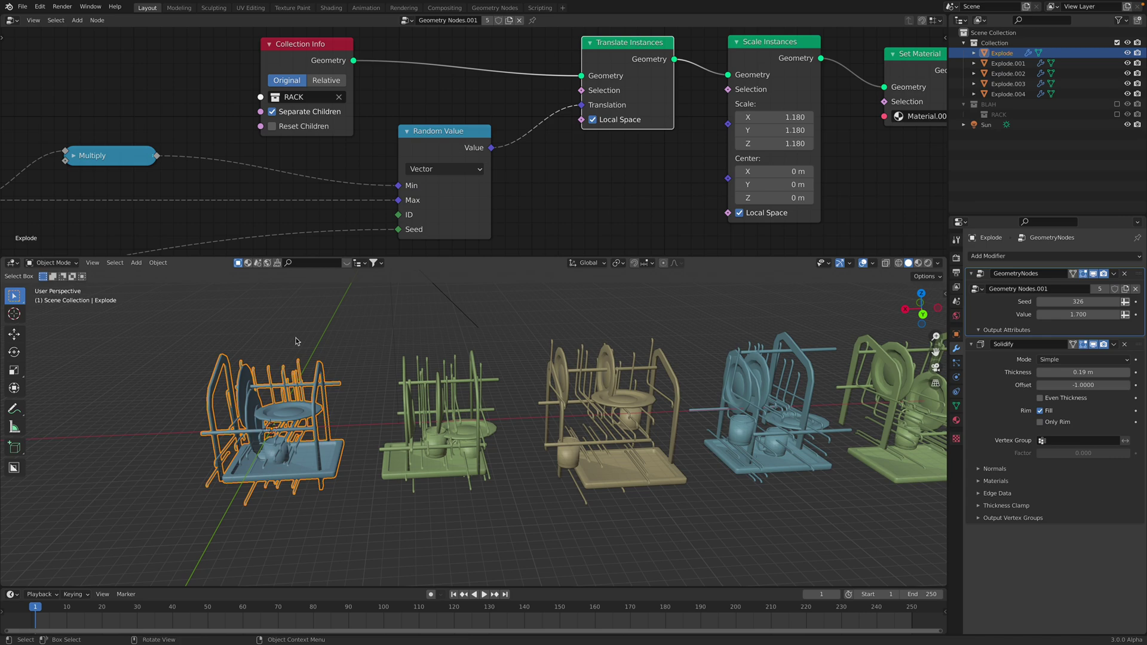
Enable Reset Children on the Collection Info node
{"action": "scroll", "coordinate": [470, 173], "scroll_direction": "down", "scroll_amount": 1}
{"action": "left_click", "coordinate": [319, 129]}
{"action": "left_click", "coordinate": [318, 129]}
{"action": "left_click", "coordinate": [319, 129]}
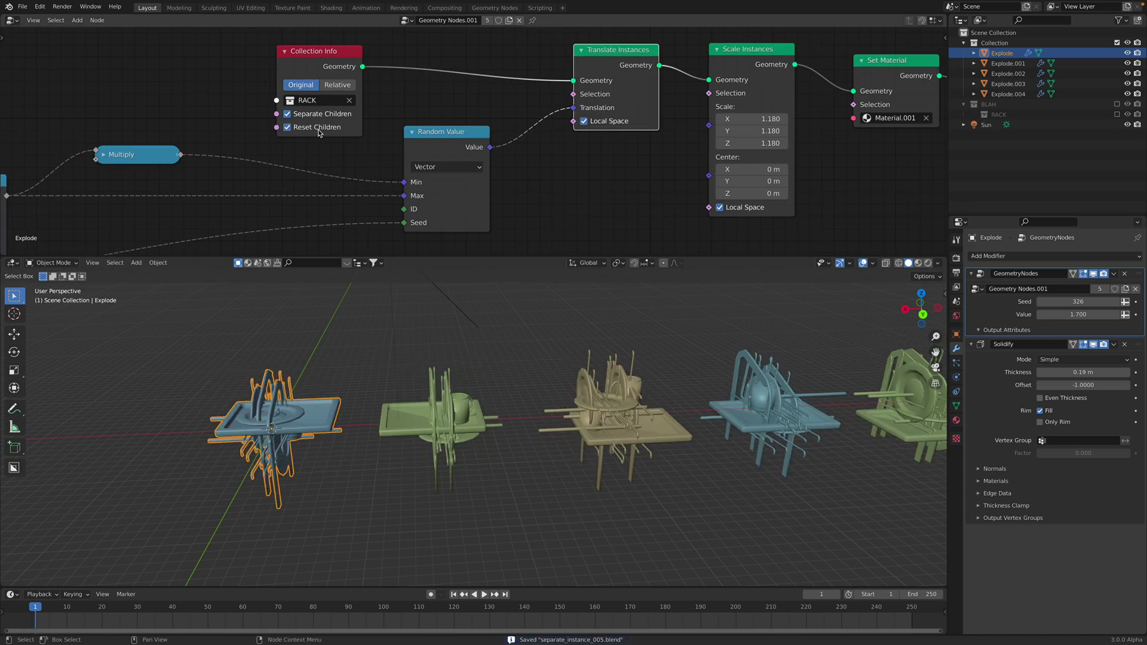
Increase the Explode rack's modifier Value to 5.940
{"action": "middle_click_drag", "start_coordinate": [306, 152], "coordinate": [504, 105]}
{"action": "scroll", "coordinate": [503, 105], "scroll_direction": "down", "scroll_amount": 3}
{"action": "middle_click_drag", "start_coordinate": [220, 199], "coordinate": [273, 144]}
{"action": "scroll", "coordinate": [273, 145], "scroll_direction": "down", "scroll_amount": 1}
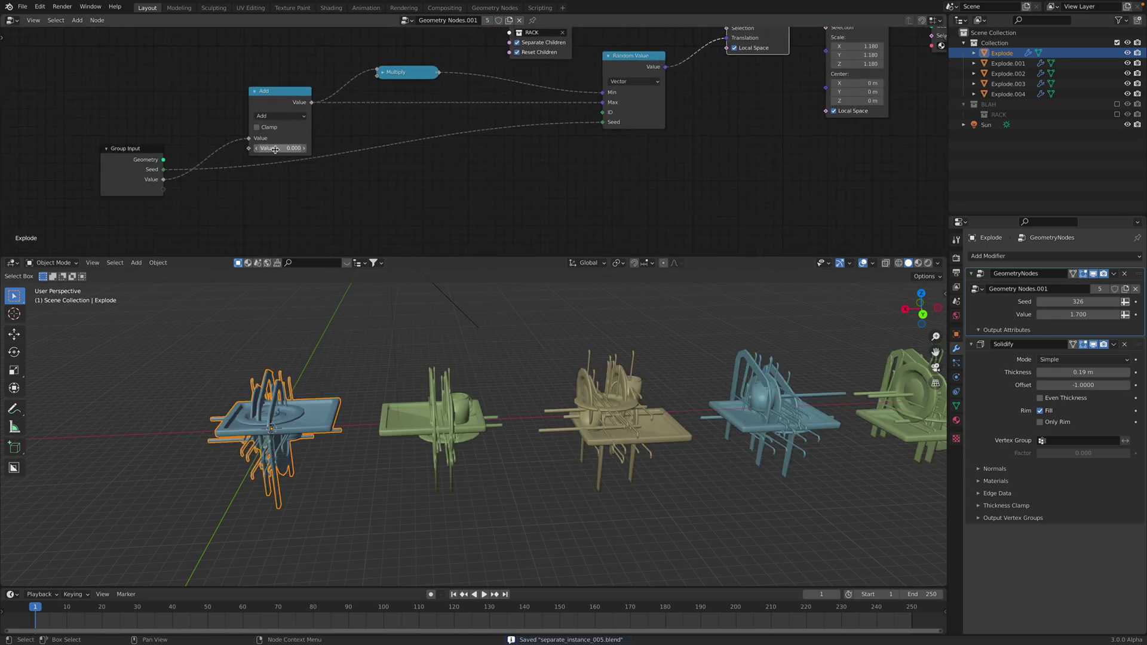
{"action": "left_click_drag", "start_coordinate": [1079, 314], "coordinate": [1124, 314]}
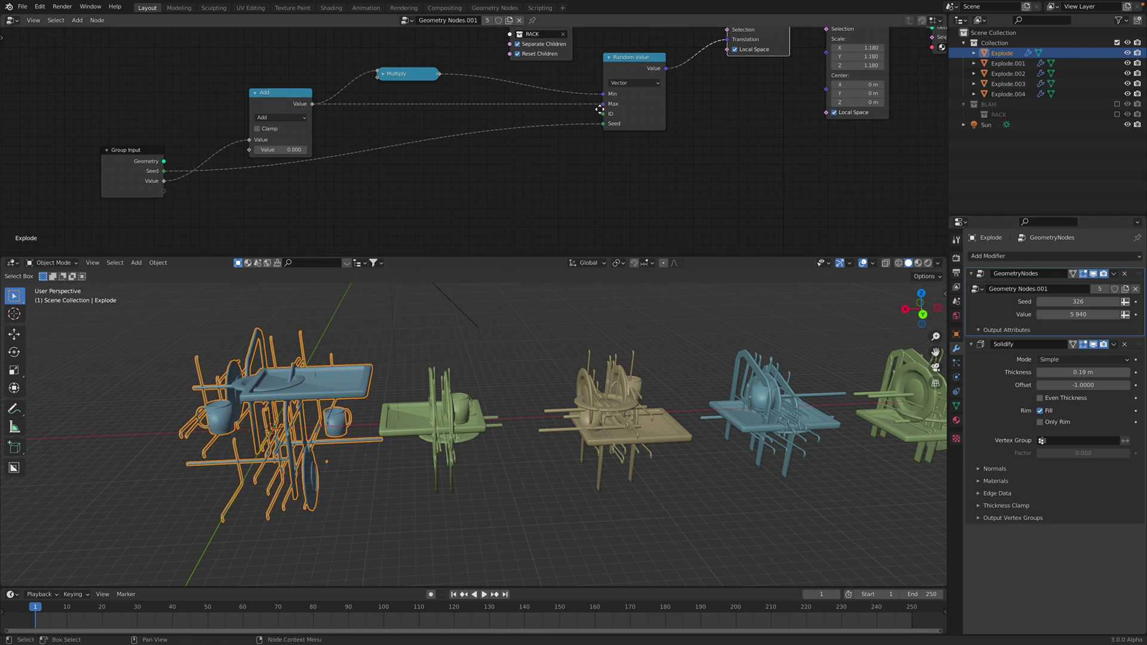
Toggle the Collection Info node's Reset Children and Separate Children options to compare the racks, leaving both enabled
{"action": "middle_click_drag", "start_coordinate": [596, 106], "coordinate": [581, 158]}
{"action": "left_click", "coordinate": [521, 105]}
{"action": "left_click", "coordinate": [521, 106]}
{"action": "left_click", "coordinate": [521, 106]}
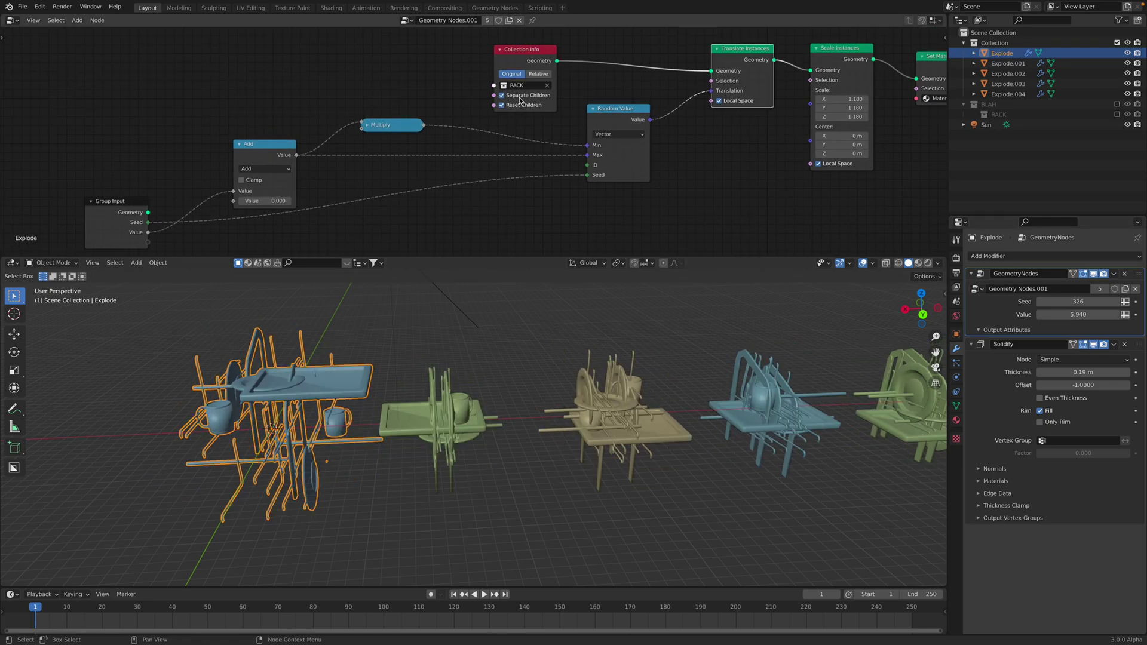
{"action": "left_click", "coordinate": [522, 105]}
{"action": "left_click", "coordinate": [522, 106]}
{"action": "left_click", "coordinate": [522, 105]}
{"action": "left_click", "coordinate": [521, 97]}
{"action": "scroll", "coordinate": [521, 98], "scroll_direction": "up", "scroll_amount": 3}
{"action": "left_click", "coordinate": [554, 141]}
{"action": "left_click", "coordinate": [554, 141]}
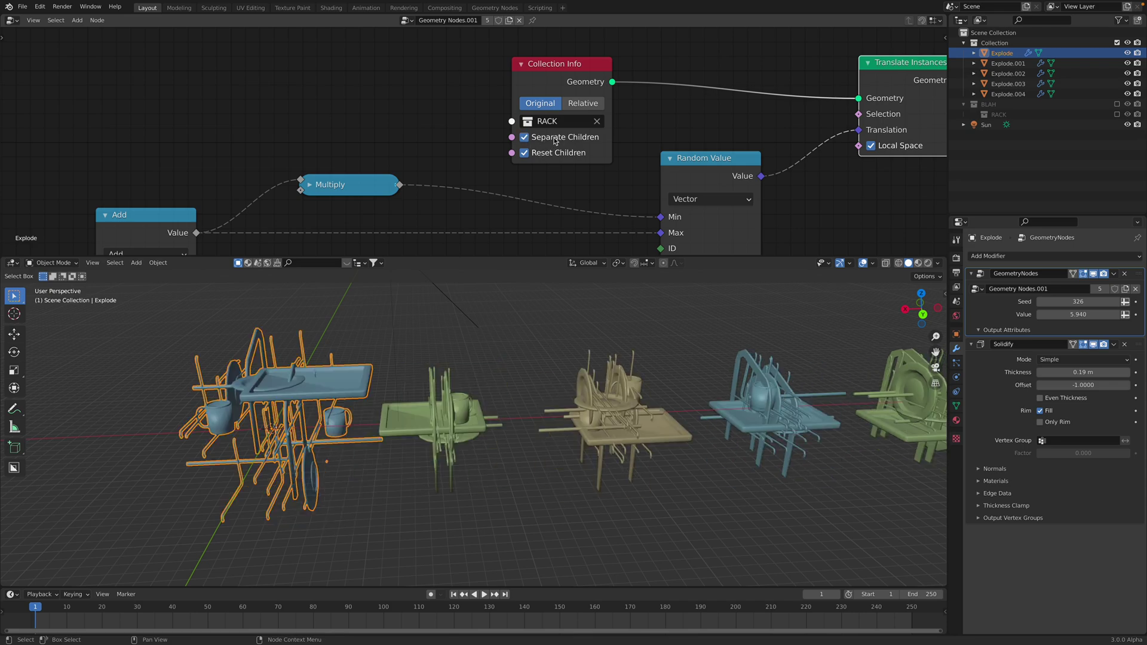
Switch Reset Children on the Collection Info node off and on several times to compare the racks, and leave it off
{"action": "left_click", "coordinate": [543, 155]}
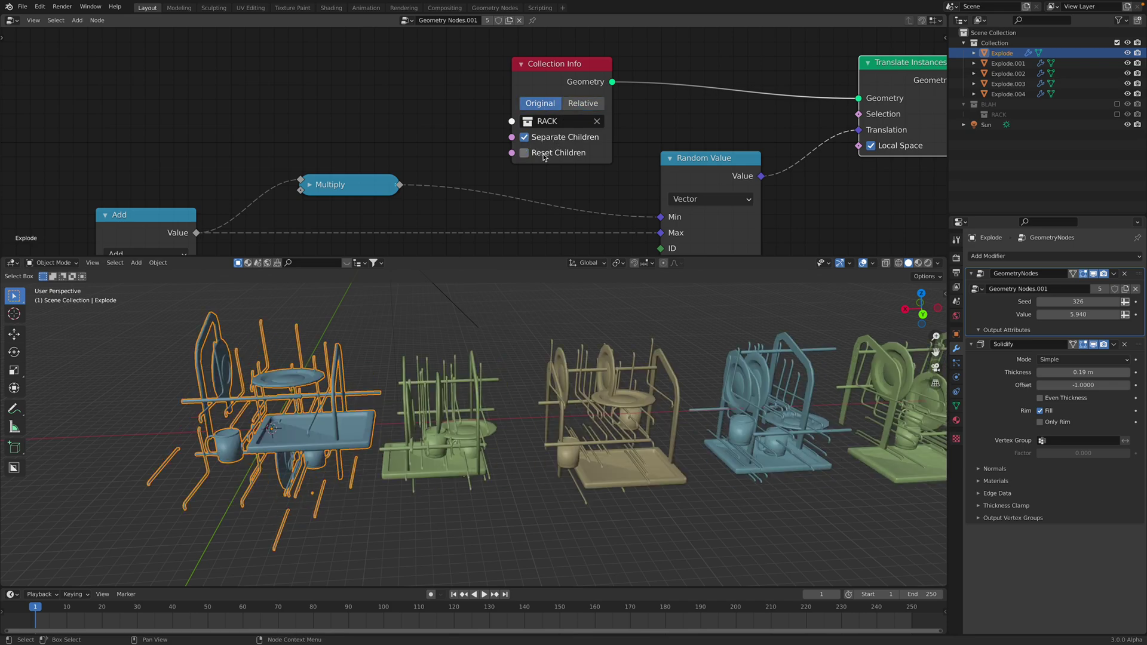
{"action": "left_click", "coordinate": [543, 155]}
{"action": "left_click", "coordinate": [543, 154]}
{"action": "left_click", "coordinate": [525, 153]}
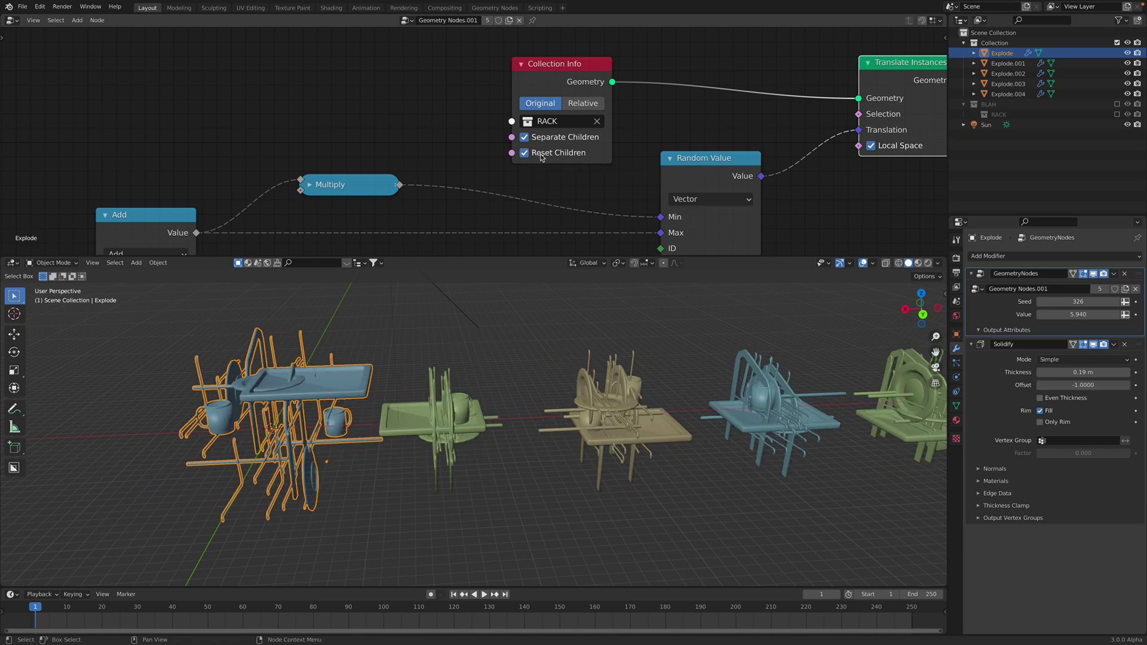
{"action": "left_click", "coordinate": [541, 157]}
{"action": "left_click", "coordinate": [541, 156]}
{"action": "left_click", "coordinate": [544, 154]}
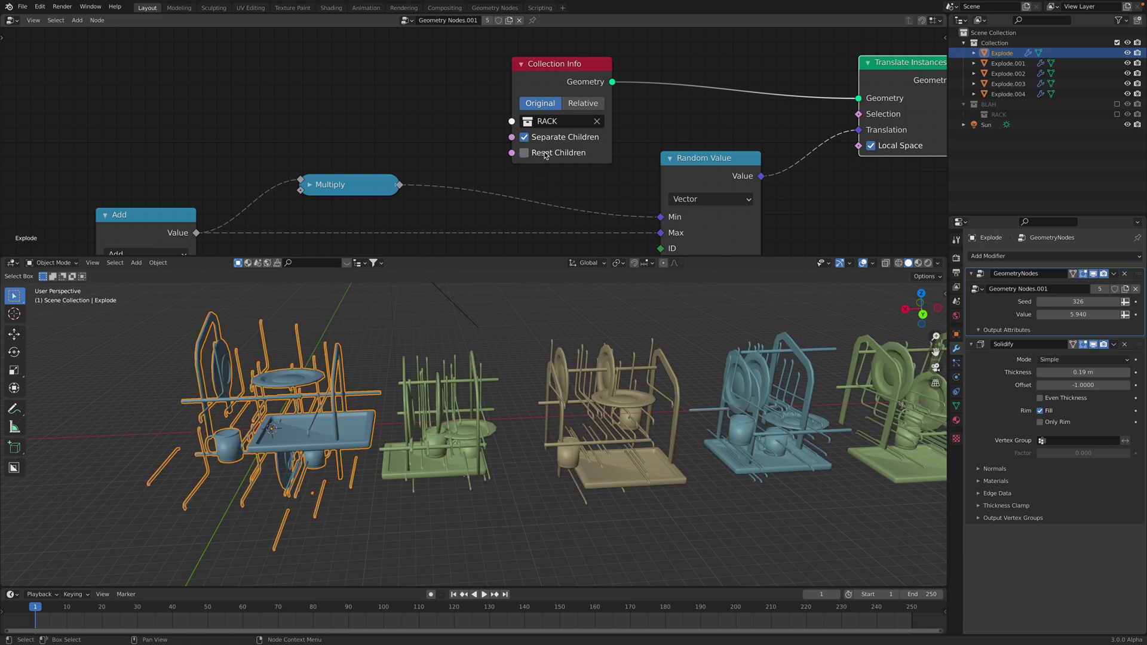
{"action": "left_click", "coordinate": [545, 154]}
{"action": "left_click", "coordinate": [545, 154]}
Deselect the rack and save the file with all five racks in view
{"action": "scroll", "coordinate": [688, 347], "scroll_direction": "down", "scroll_amount": 4}
{"action": "middle_click_drag", "start_coordinate": [713, 349], "coordinate": [579, 348], "text": "shift"}
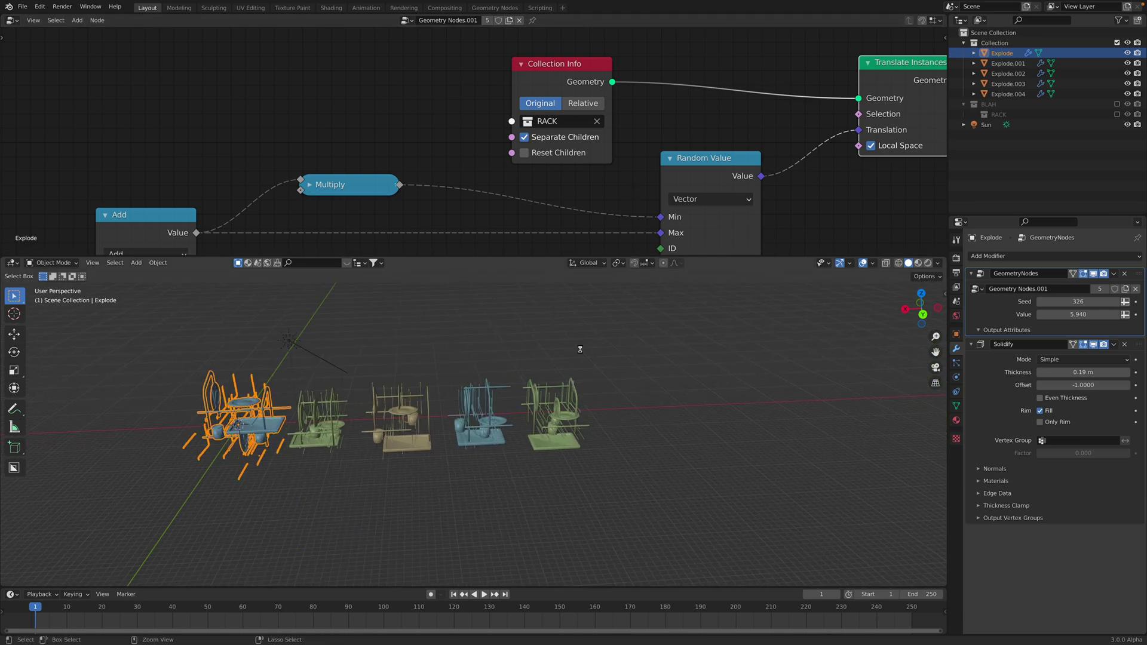
{"action": "left_click", "coordinate": [579, 348]}
{"action": "middle_click_drag", "start_coordinate": [526, 377], "coordinate": [482, 384]}
{"action": "key", "text": "ctrl+s"}
{"action": "middle_click_drag", "start_coordinate": [408, 374], "coordinate": [477, 402], "text": "shift"}
Move the Explode.001 rack behind the row and the Explode.002 rack in front of it
{"action": "left_click", "coordinate": [411, 418]}
{"action": "scroll", "coordinate": [410, 418], "scroll_direction": "up", "scroll_amount": 2}
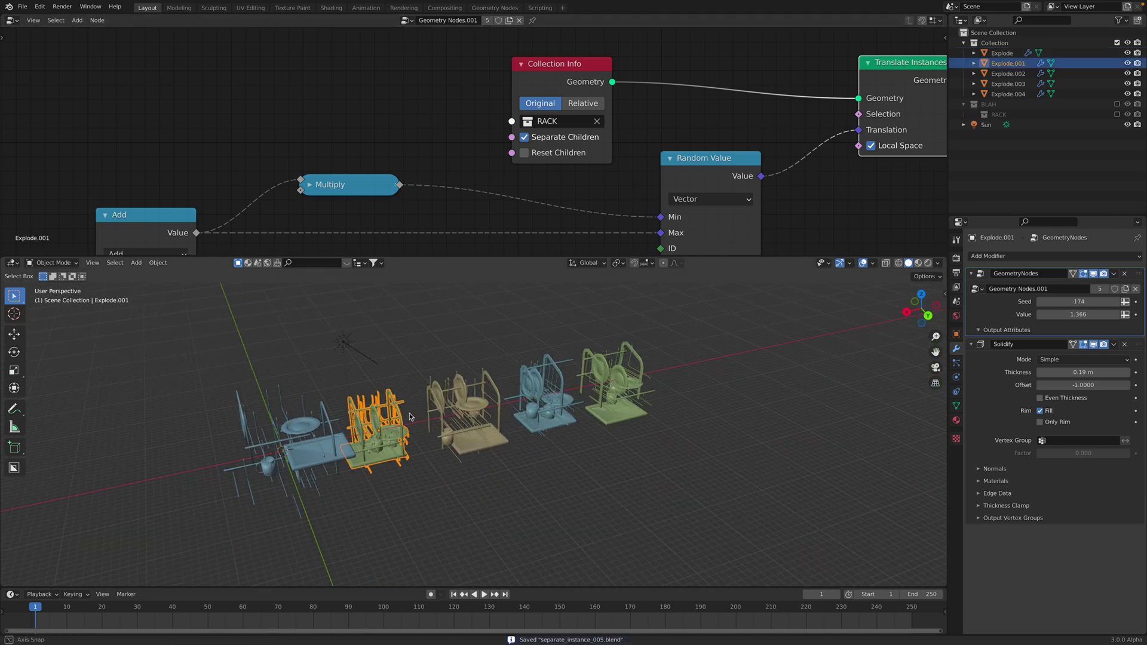
{"action": "middle_click_drag", "start_coordinate": [402, 428], "coordinate": [424, 439]}
{"action": "key", "text": "g"}
{"action": "left_click", "coordinate": [464, 328]}
{"action": "left_click", "coordinate": [486, 406]}
{"action": "key", "text": "g"}
{"action": "left_click", "coordinate": [504, 472]}
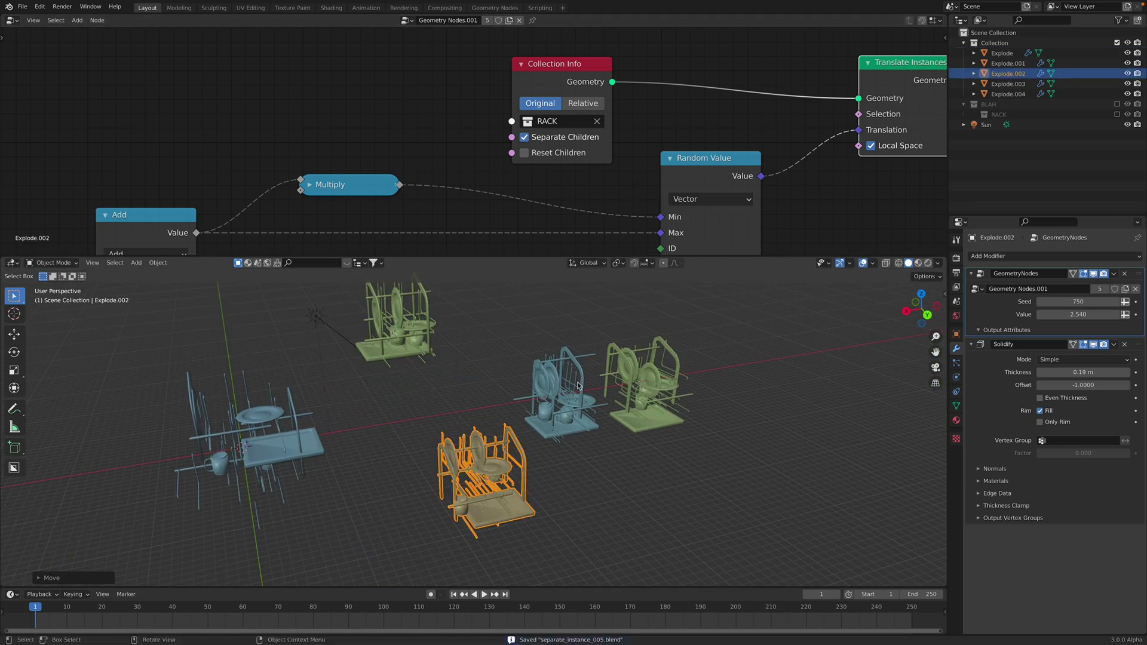
Move the Explode.003 rack toward the back and the Explode.004 rack toward the front, spacing them apart
{"action": "left_click", "coordinate": [589, 396]}
{"action": "key", "text": "g"}
{"action": "left_click", "coordinate": [588, 329]}
{"action": "left_click", "coordinate": [646, 360]}
{"action": "key", "text": "g"}
{"action": "left_click", "coordinate": [710, 401]}
Set Explode.001's Value to 4.166 and change its Seed, and set Explode.003's Value to 5.260
{"action": "left_click", "coordinate": [402, 327]}
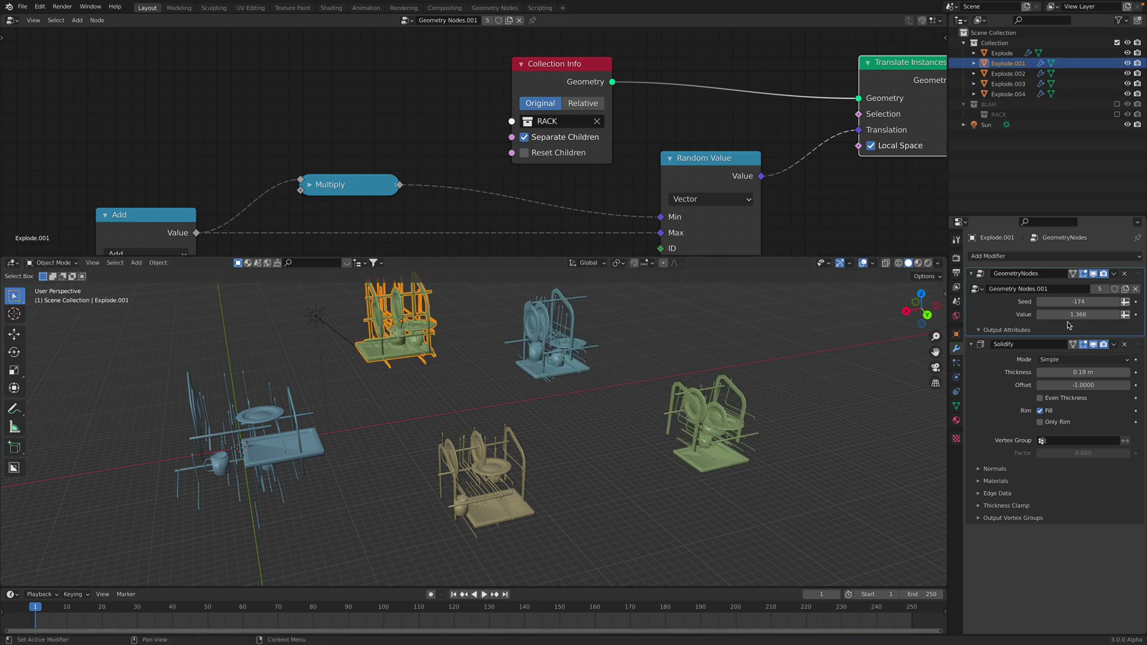
{"action": "left_click_drag", "start_coordinate": [1079, 315], "coordinate": [1129, 314]}
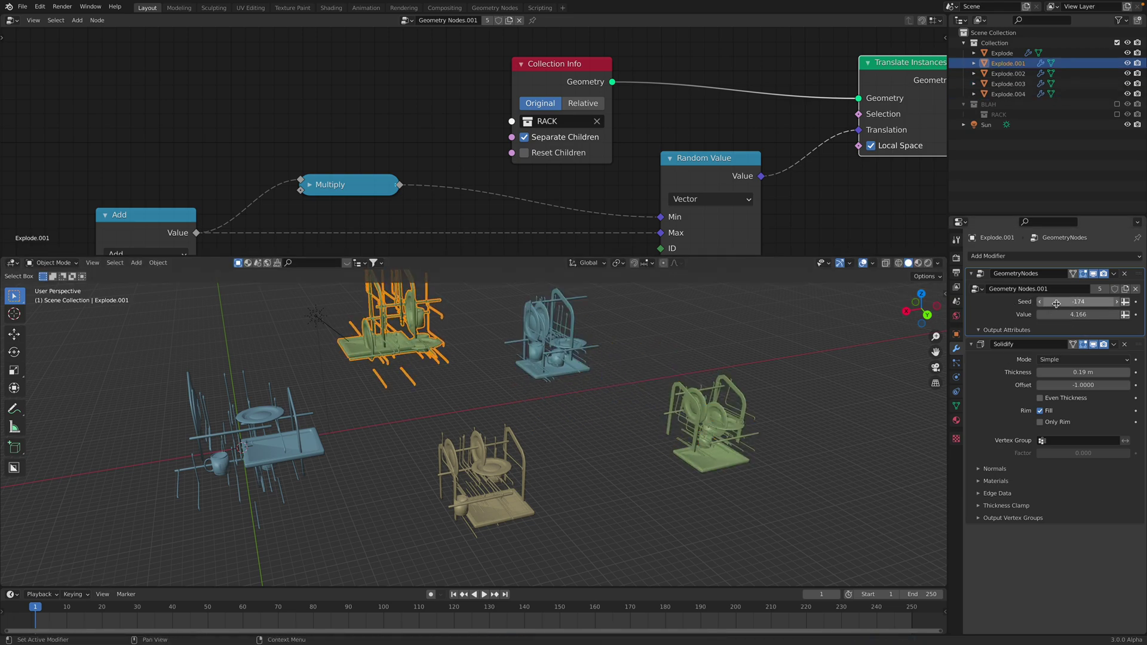
{"action": "left_click_drag", "start_coordinate": [1056, 303], "coordinate": [1102, 304]}
{"action": "middle_click_drag", "start_coordinate": [573, 391], "coordinate": [554, 410], "text": "shift"}
{"action": "left_click", "coordinate": [541, 353]}
{"action": "left_click_drag", "start_coordinate": [1058, 315], "coordinate": [1093, 314]}
Set Explode.004's Value to 6.380 and Seed to 1516, increase Explode.002's Value for a wider spread, and save the file
{"action": "left_click", "coordinate": [699, 436]}
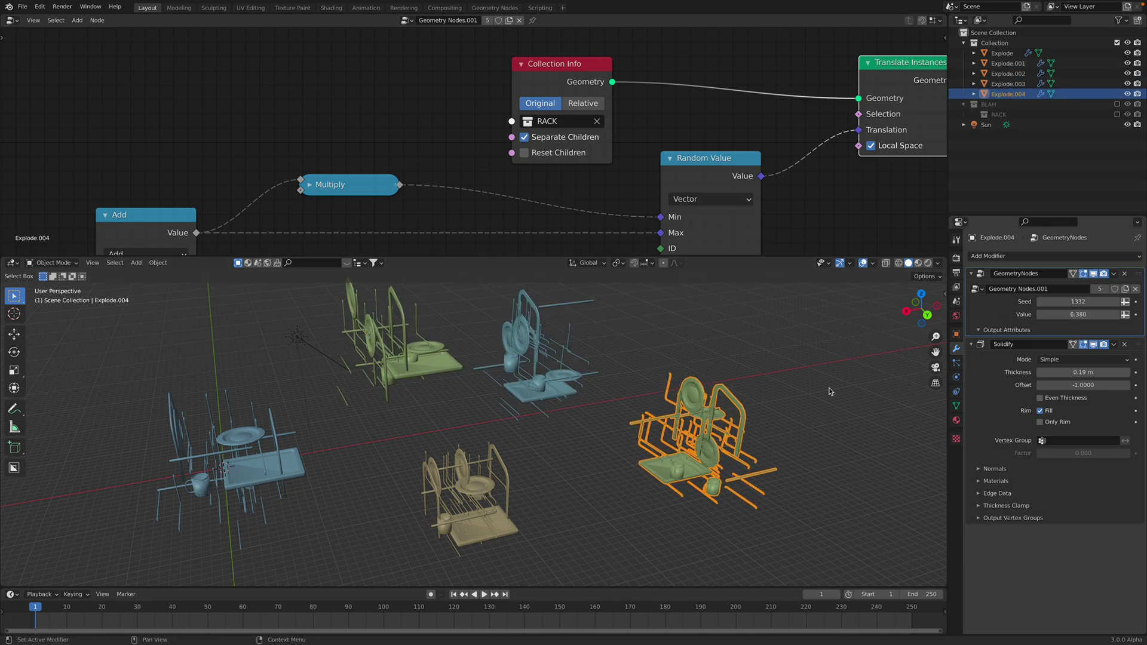
{"action": "left_click", "coordinate": [467, 484]}
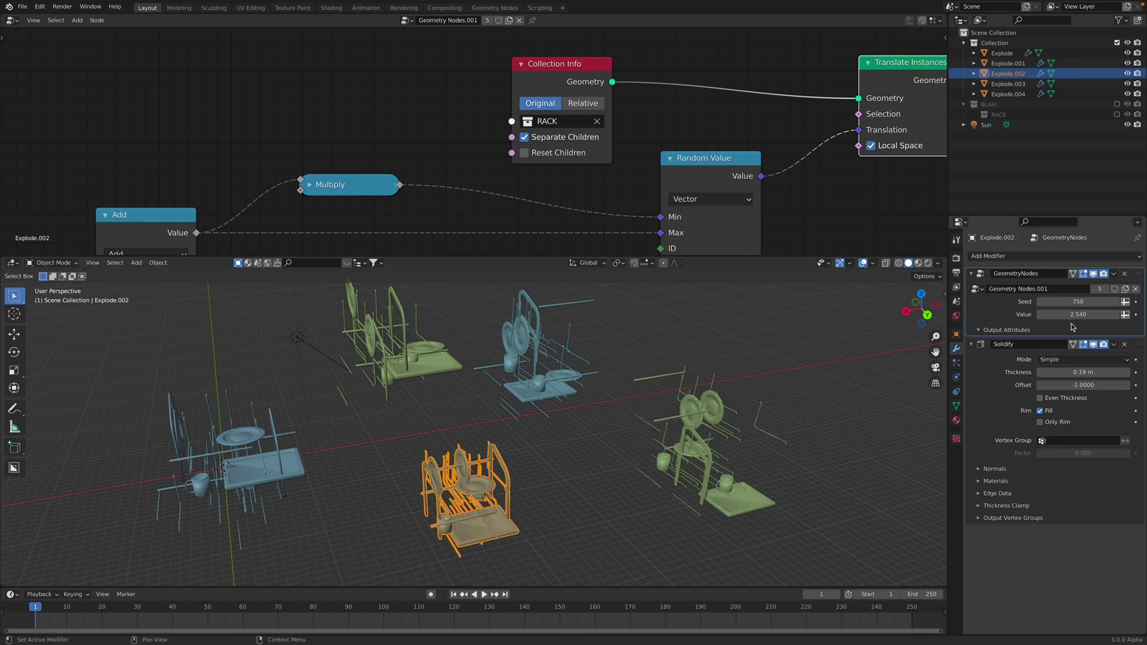
{"action": "left_click_drag", "start_coordinate": [1079, 315], "coordinate": [1099, 302]}
{"action": "key", "text": "ctrl+s"}
Select all five racks, duplicate them and place the copies behind and to one side of the originals
{"action": "middle_click_drag", "start_coordinate": [793, 336], "coordinate": [565, 378]}
{"action": "left_click", "coordinate": [442, 368], "text": "shift"}
{"action": "left_click", "coordinate": [657, 460], "text": "shift"}
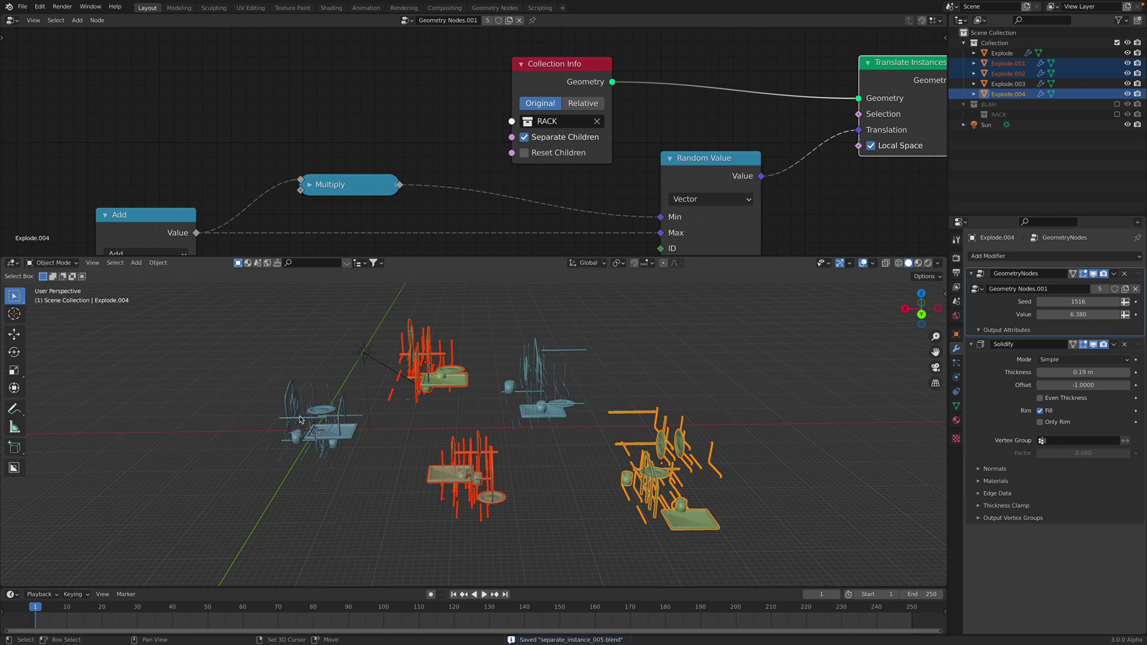
{"action": "left_click", "coordinate": [302, 418], "text": "shift"}
{"action": "left_click", "coordinate": [548, 400], "text": "shift"}
{"action": "middle_click_drag", "start_coordinate": [548, 399], "coordinate": [466, 381]}
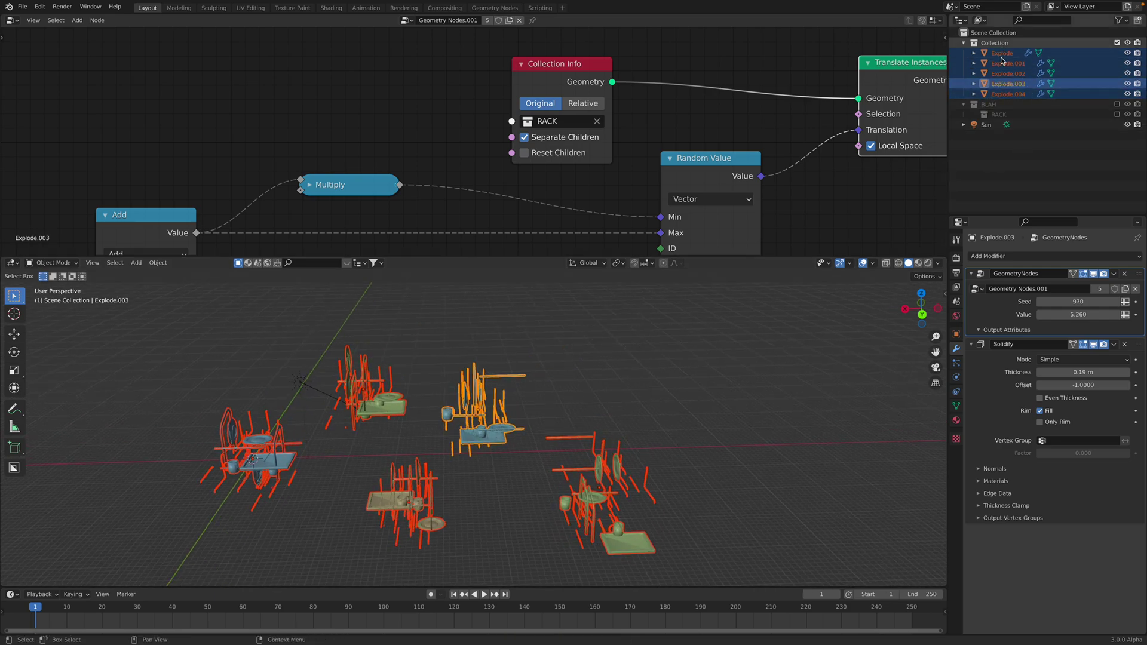
{"action": "key", "text": "shift+d"}
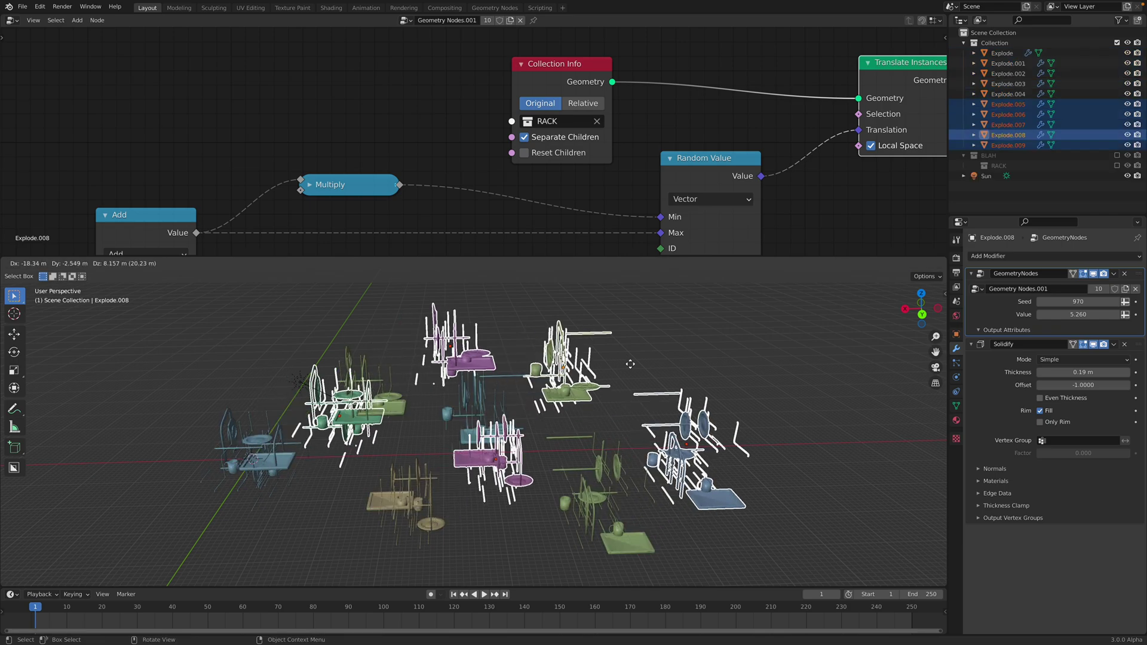
{"action": "left_click", "coordinate": [603, 372]}
{"action": "middle_click_drag", "start_coordinate": [603, 372], "coordinate": [620, 362]}
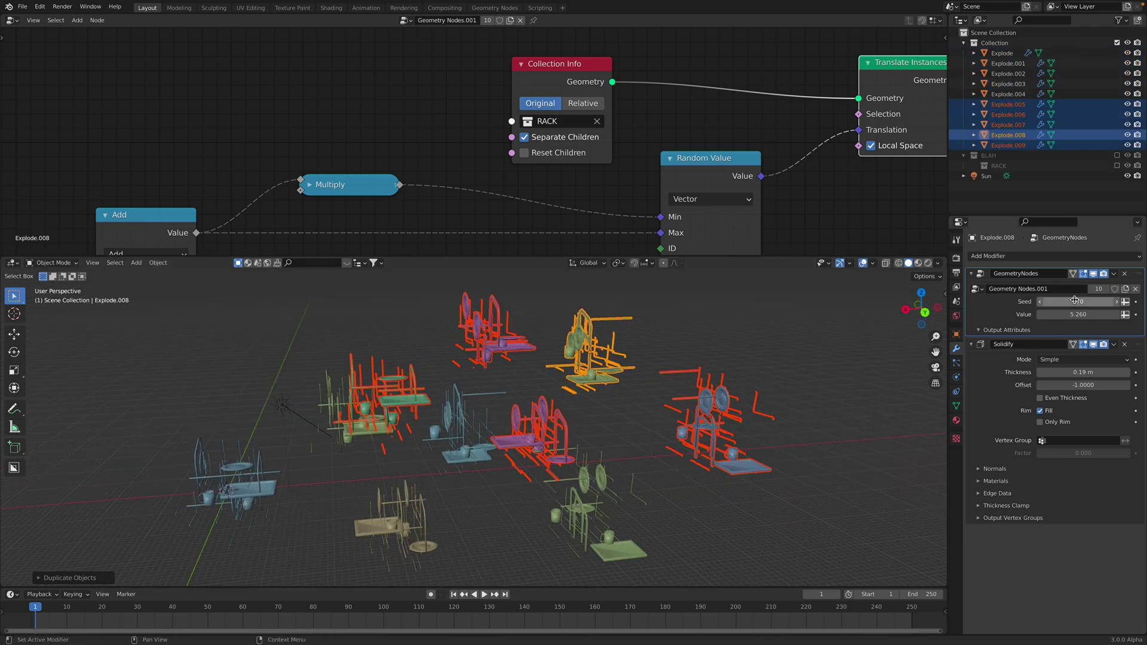
Change the Seed of duplicated racks Explode.008 and Explode.009, set Explode.007's to 914 and Explode.006's to 312, and widen the last two racks' spread
{"action": "left_click_drag", "start_coordinate": [1078, 314], "coordinate": [987, 315]}
{"action": "left_click", "coordinate": [735, 419]}
{"action": "left_click", "coordinate": [551, 425]}
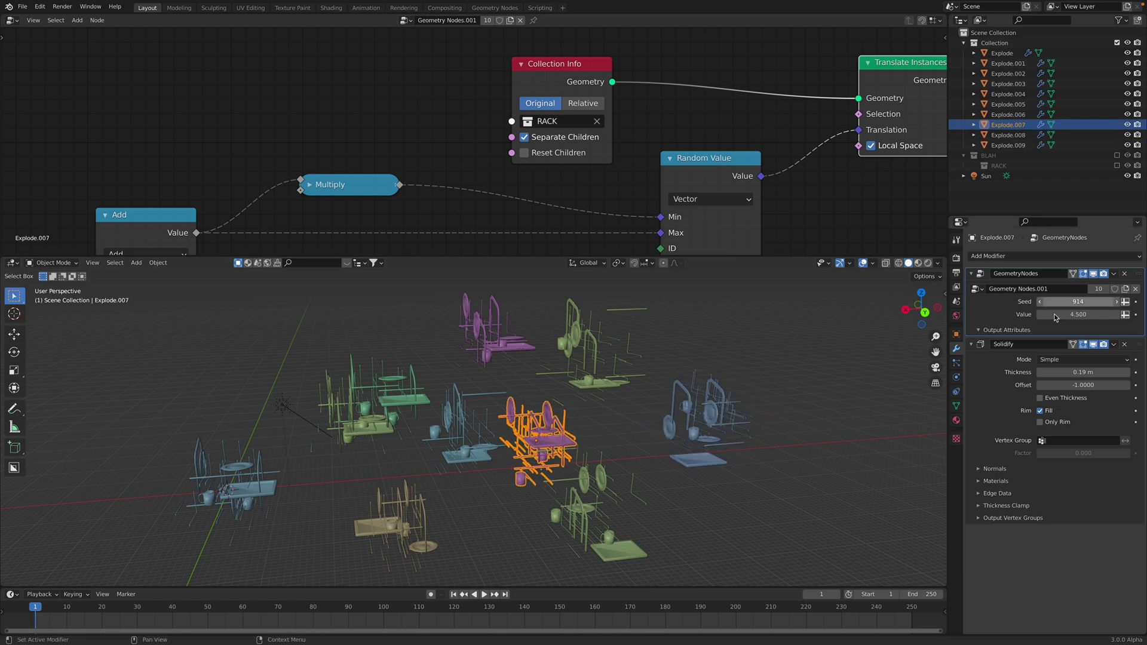
{"action": "left_click", "coordinate": [524, 331]}
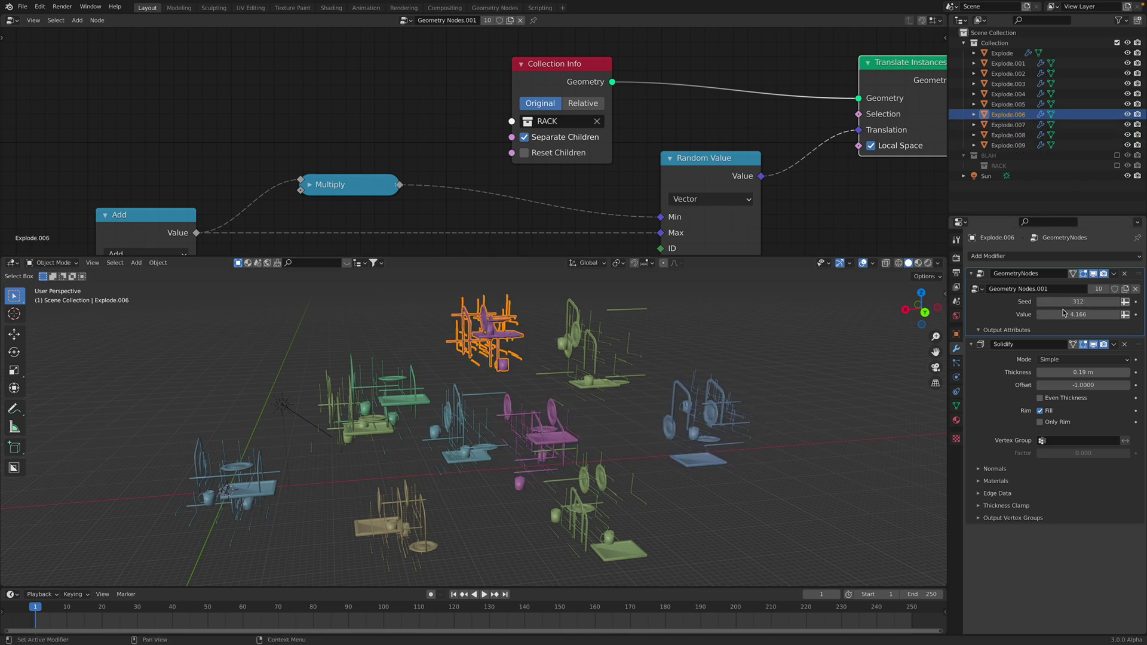
Set Explode.005's Seed to 42 and Value to 7.760, and Explode.004's Seed to 1692 and Value to 7.760
{"action": "left_click", "coordinate": [412, 382]}
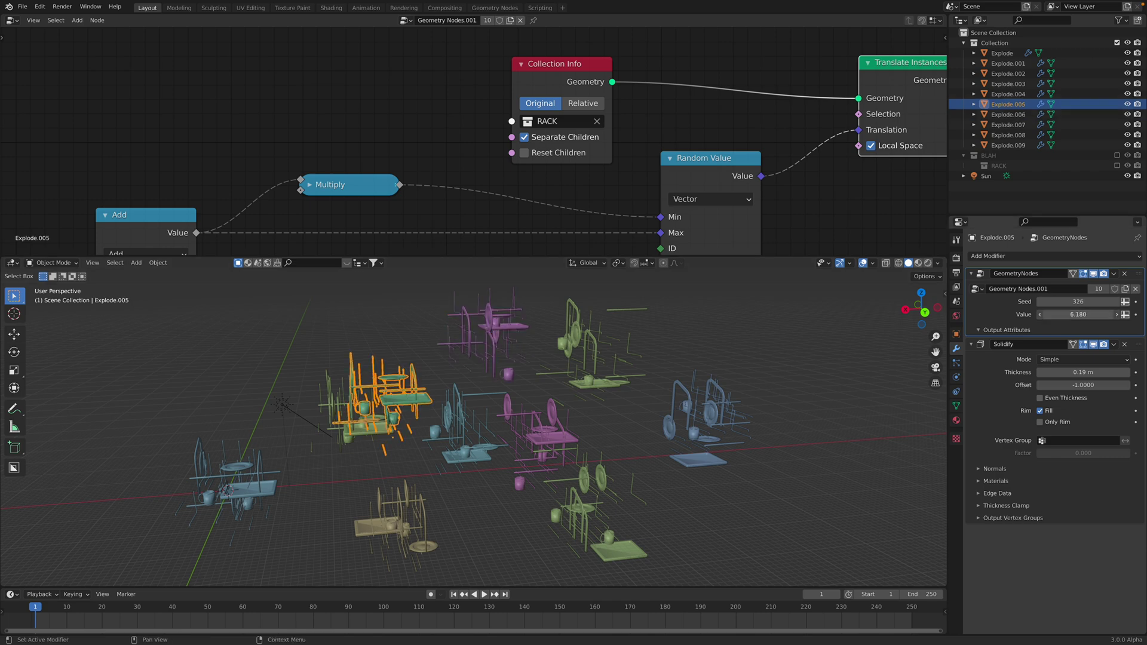
{"action": "left_click_drag", "start_coordinate": [1104, 314], "coordinate": [1104, 303]}
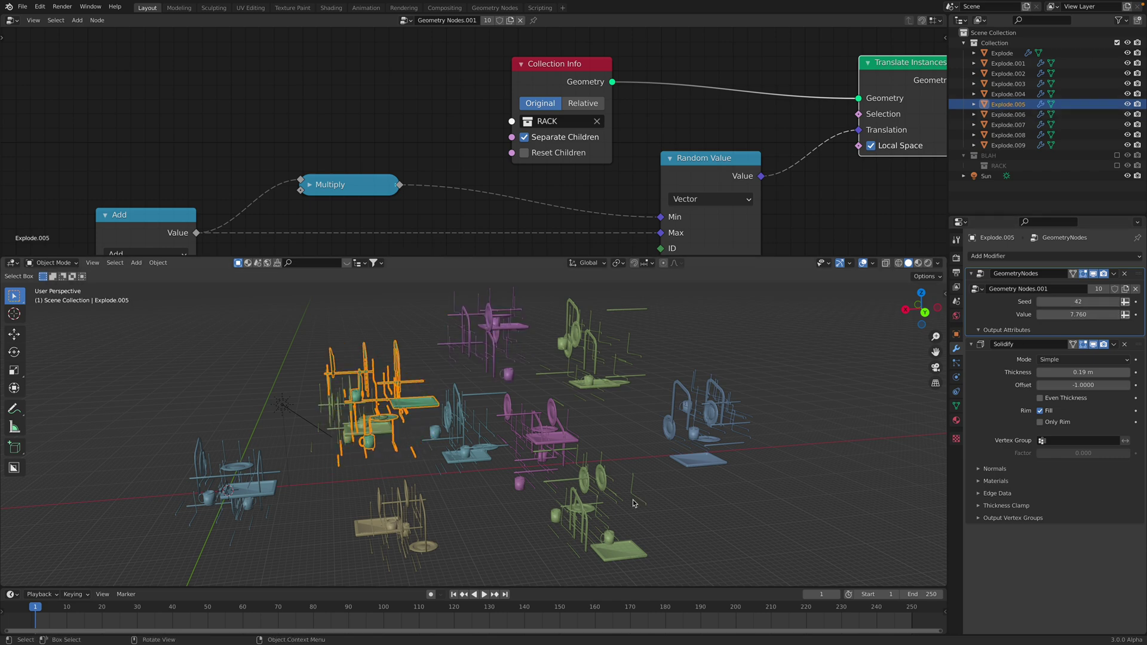
{"action": "left_click", "coordinate": [584, 484]}
{"action": "left_click_drag", "start_coordinate": [1078, 314], "coordinate": [1116, 302]}
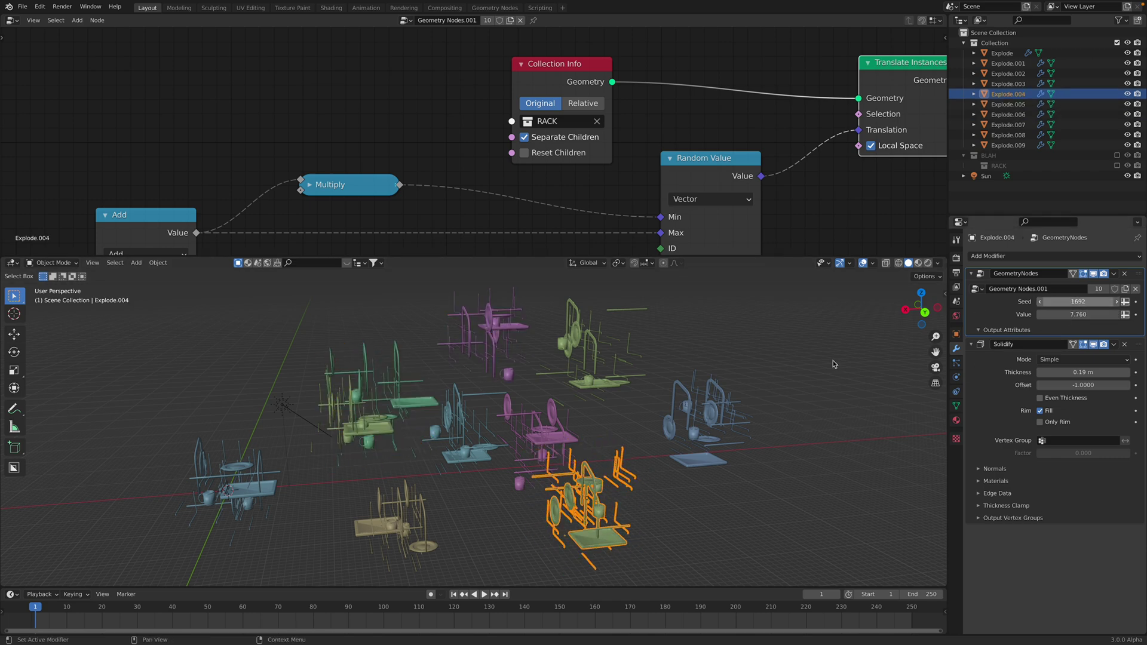
Deselect all racks and save the file
{"action": "left_click", "coordinate": [835, 363]}
{"action": "mouse_move", "coordinate": [532, 418]}
{"action": "middle_mouse_down"}
{"action": "mouse_move", "coordinate": [582, 389]}
{"action": "mouse_move", "coordinate": [525, 421]}
{"action": "mouse_move", "coordinate": [462, 421]}
{"action": "middle_mouse_up"}
{"action": "key", "text": "ctrl+s"}
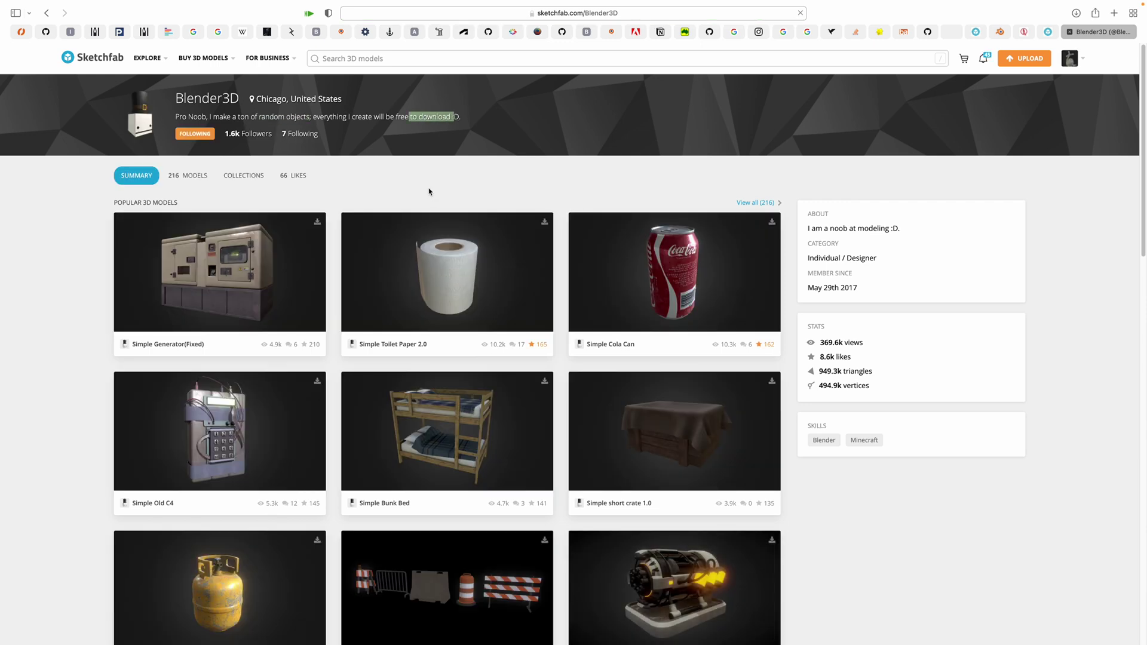
Switch to the browser and look through the model author's Sketchfab profile for the Simple Dishrack source model
{"action": "scroll", "coordinate": [476, 306], "scroll_direction": "down", "scroll_amount": 15}
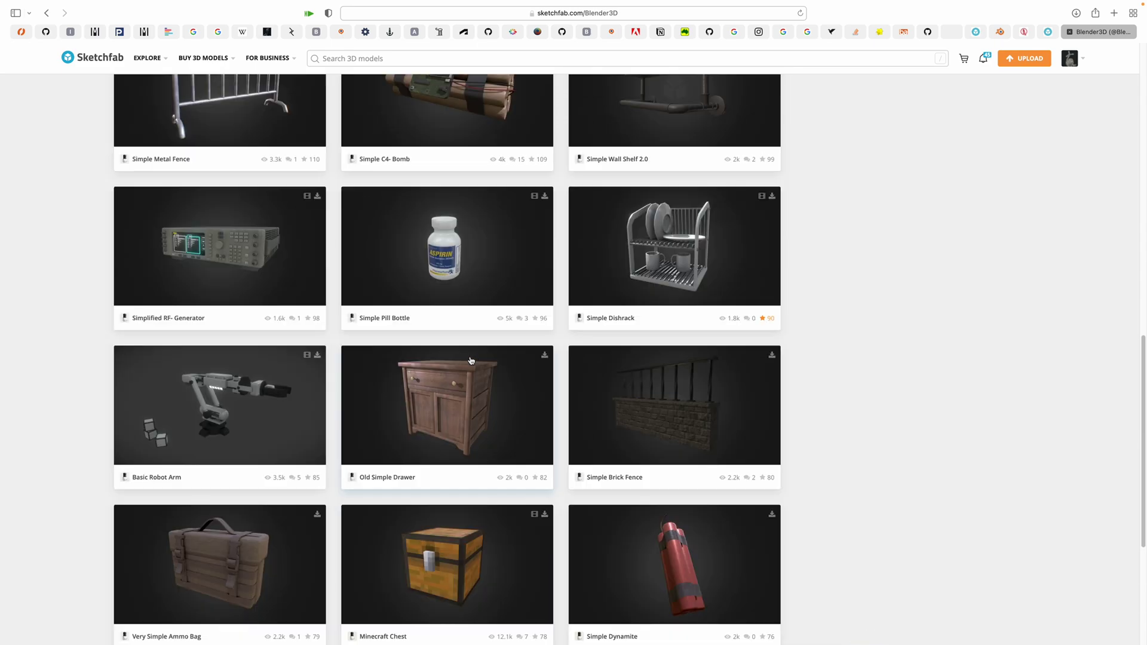
{"action": "scroll", "coordinate": [463, 338], "scroll_direction": "up", "scroll_amount": 13}
{"action": "scroll", "coordinate": [463, 338], "scroll_direction": "up", "scroll_amount": 2}
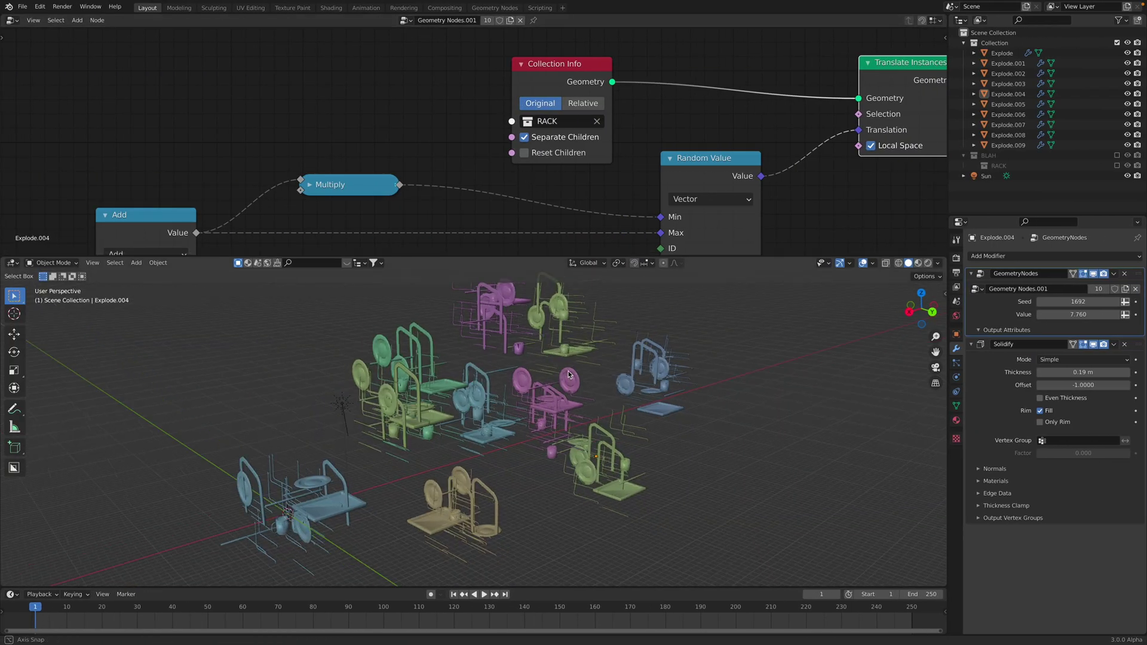
{"action": "mouse_move", "coordinate": [1011, 4]}
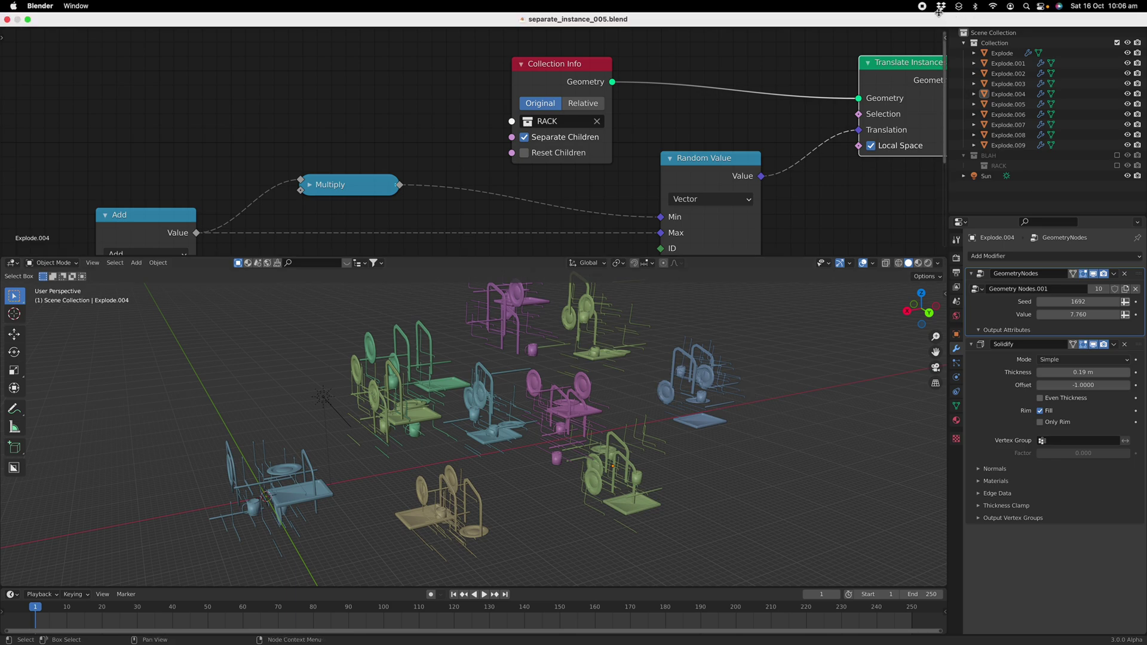